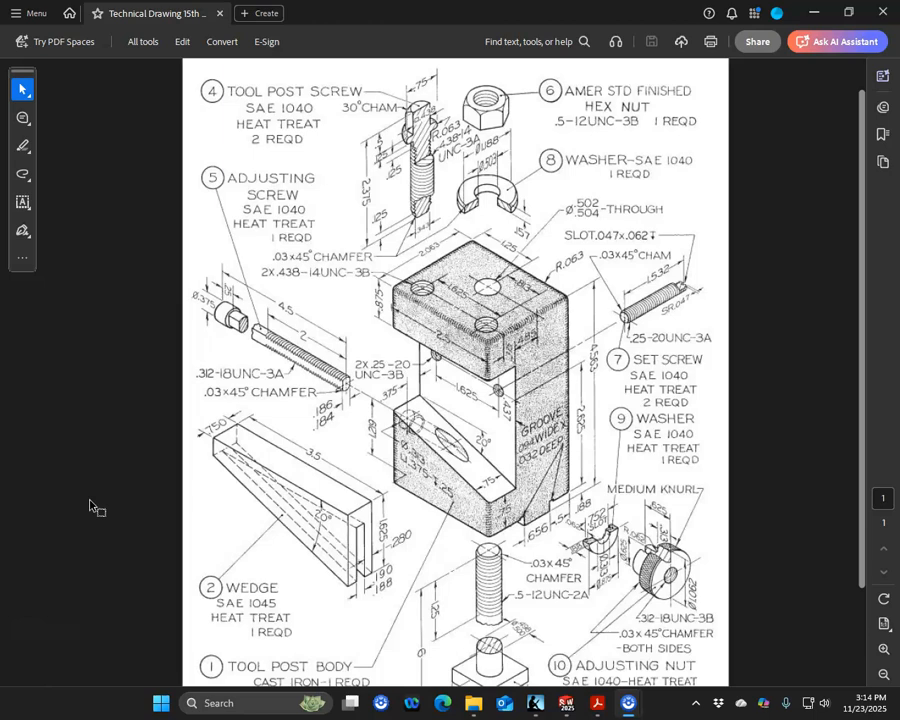
Examine the tool post exercise drawing, from the screws, nut and washers down to the body, wedge, bolt and adjusting nut.
click(88, 500)
scroll(603, 224, down, 2)
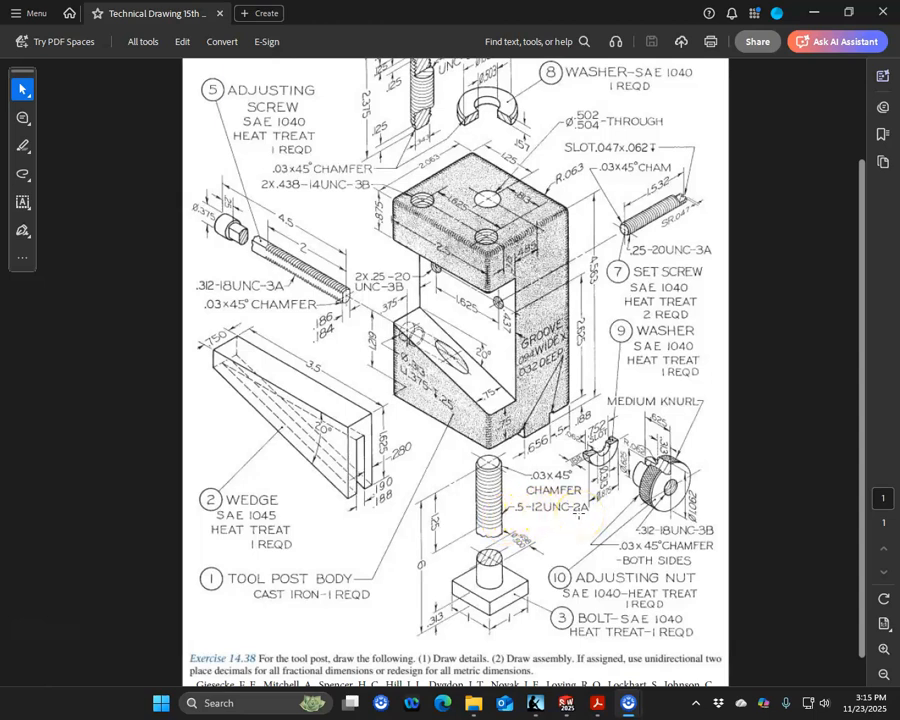
scroll(578, 512, up, 3)
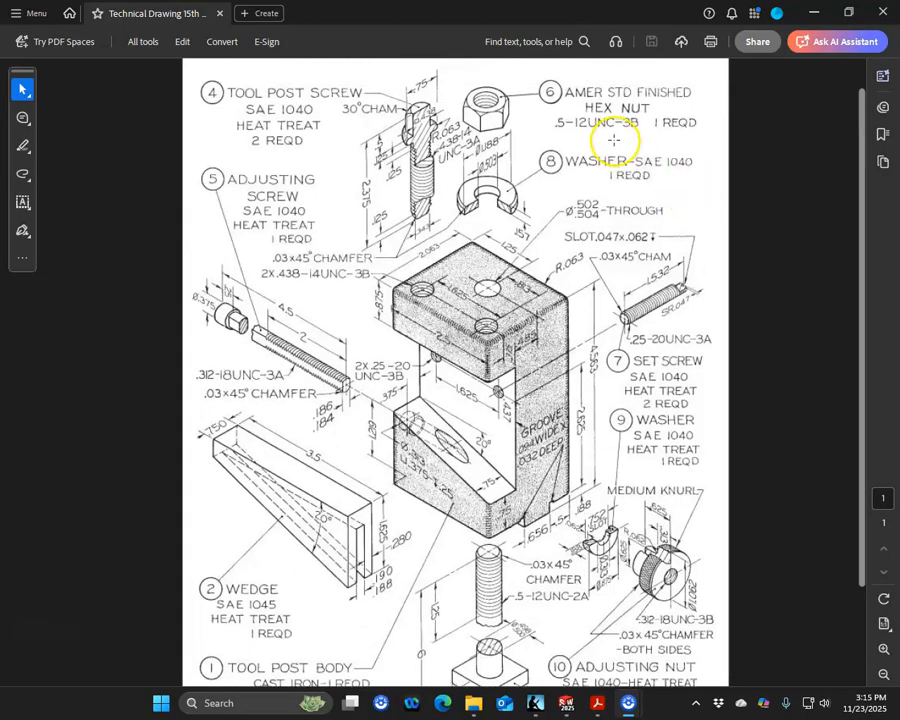
scroll(587, 396, down, 3)
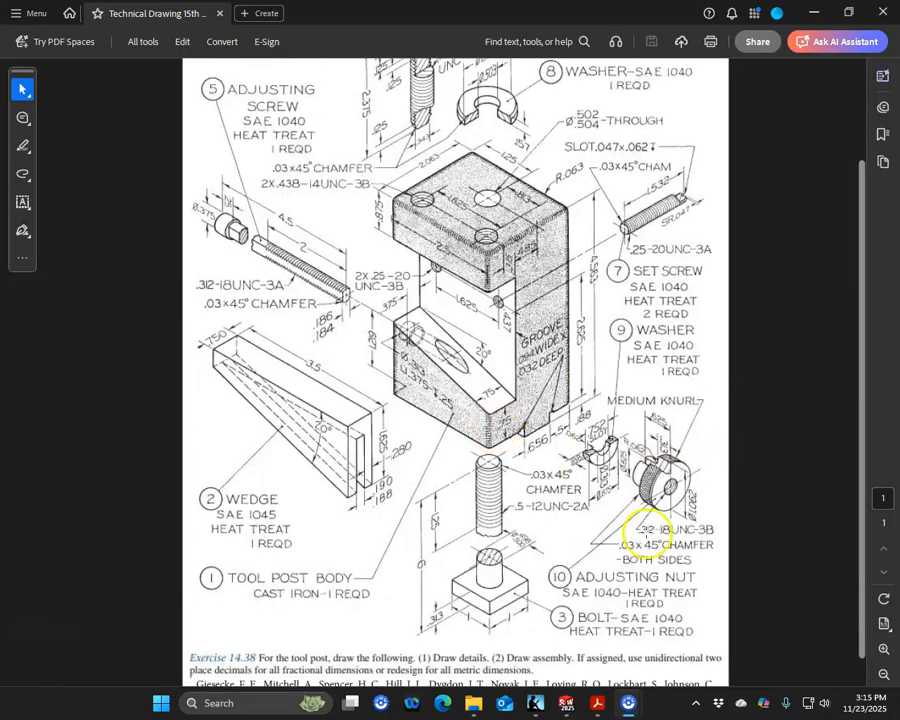
scroll(530, 375, up, 2)
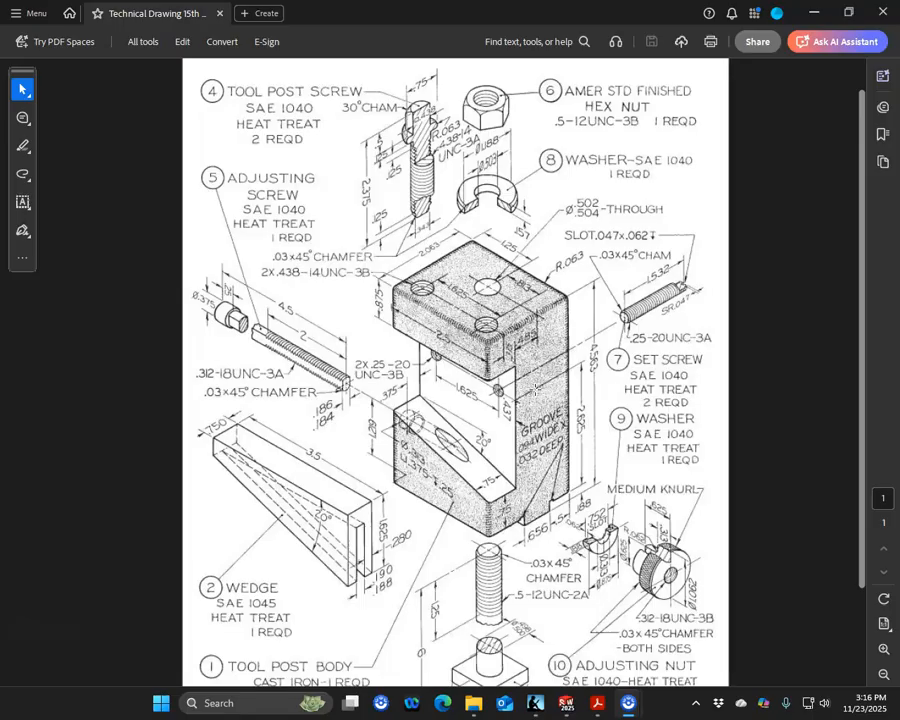
click(561, 388)
click(516, 388)
click(532, 390)
click(500, 372)
Switch to SOLIDWORKS and create a new part from the "Part in" template.
drag(518, 20, 0, 60)
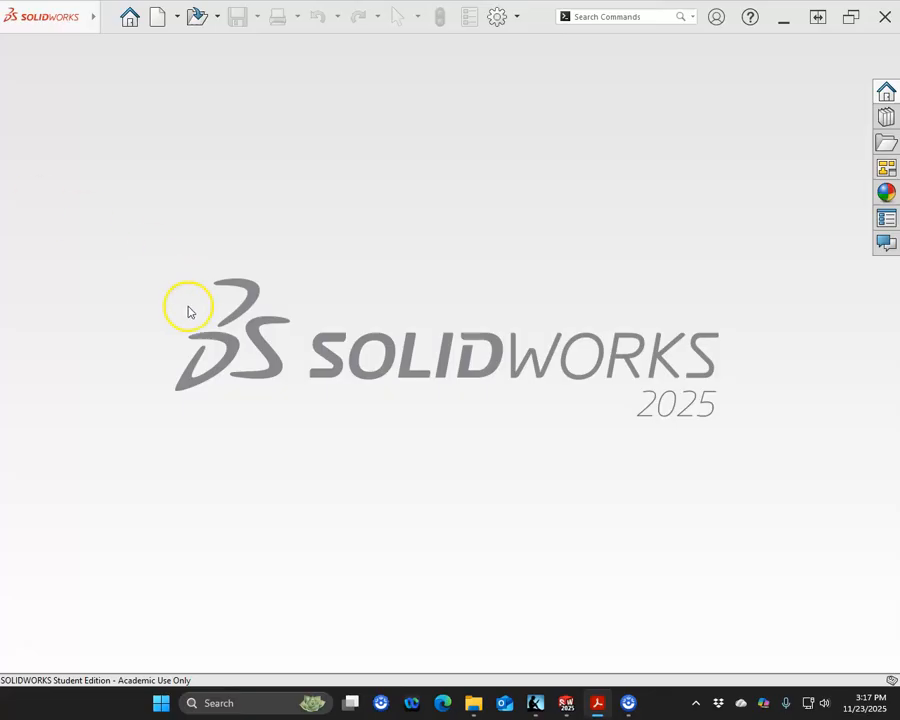
click(159, 17)
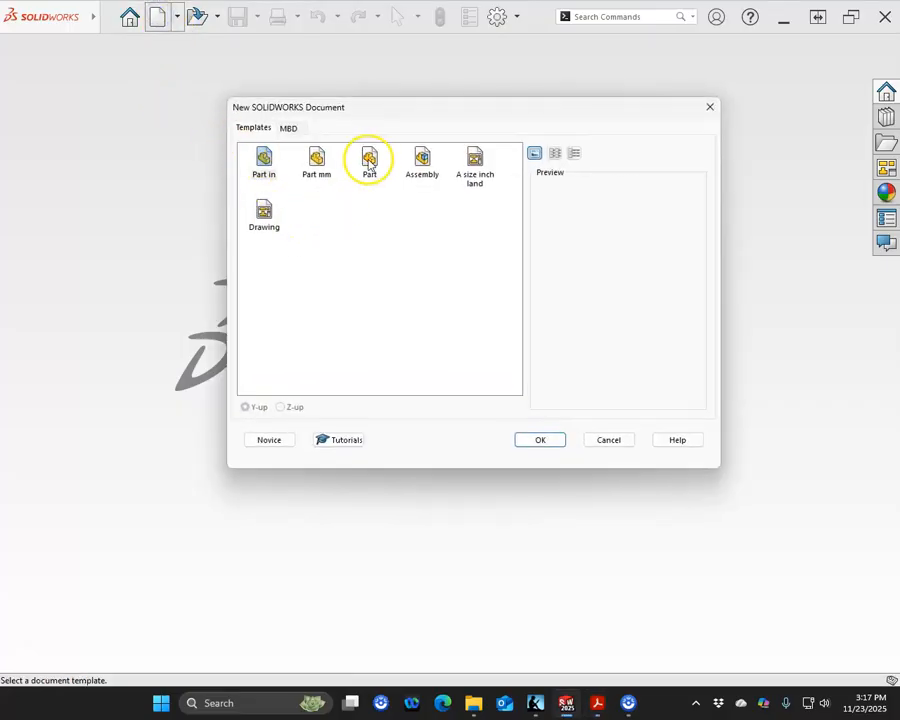
click(265, 160)
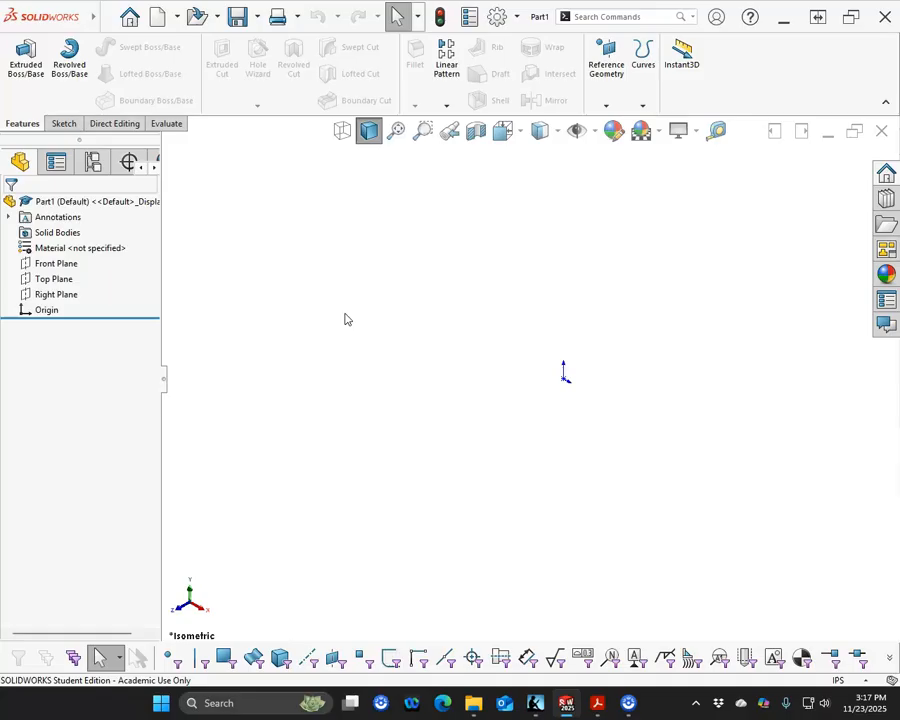
click(356, 332)
click(360, 344)
click(361, 345)
click(353, 341)
Bring the PDF drawing back over SOLIDWORKS and examine the tool post body's shape, dimensions and base grooves.
drag(0, 62, 215, 56)
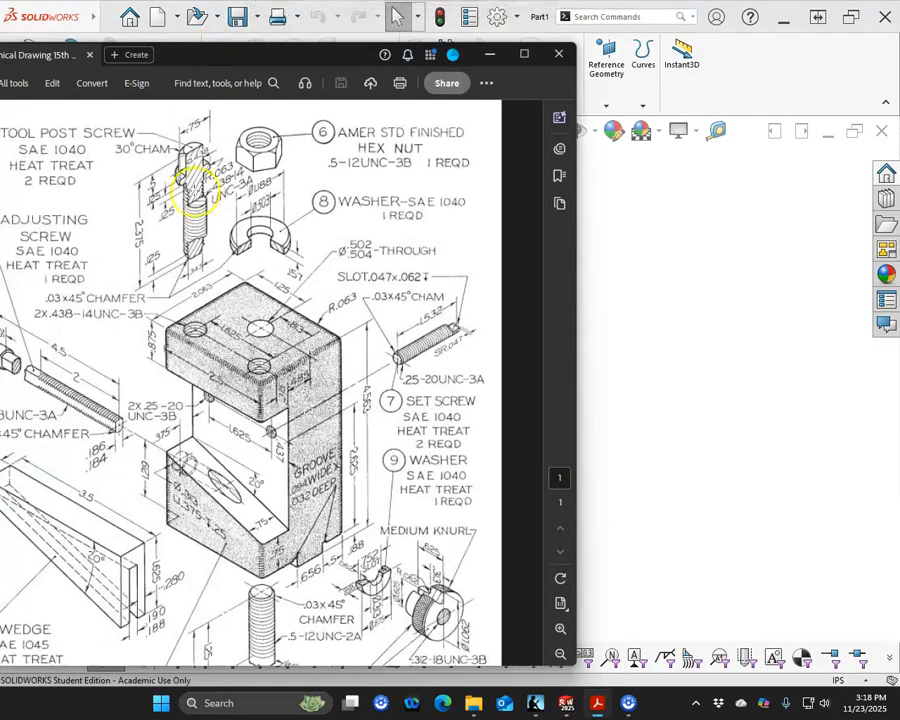
scroll(265, 410, down, 2)
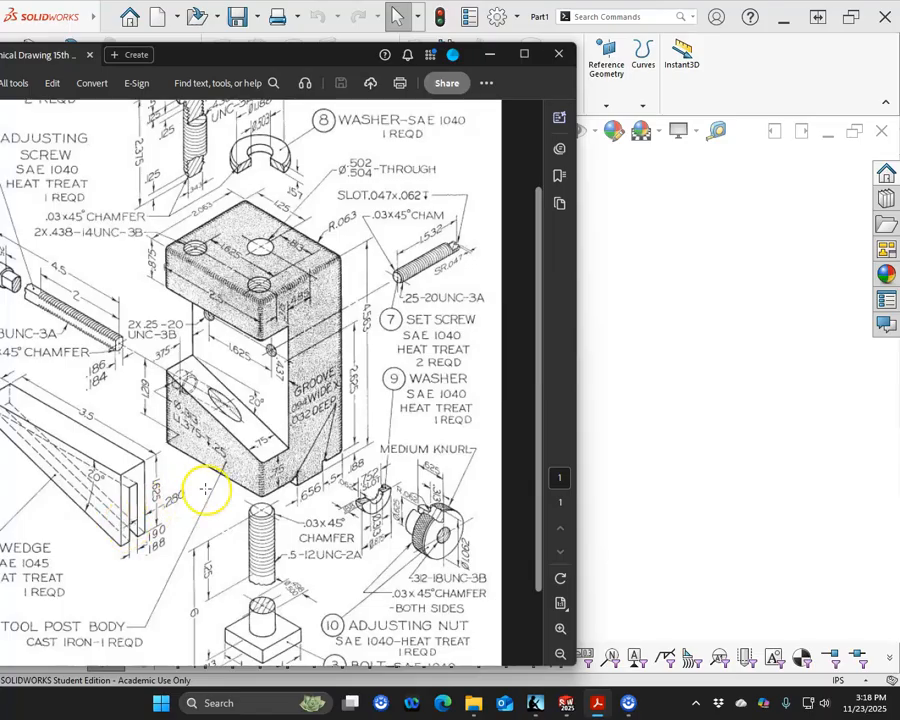
scroll(205, 489, down, 2)
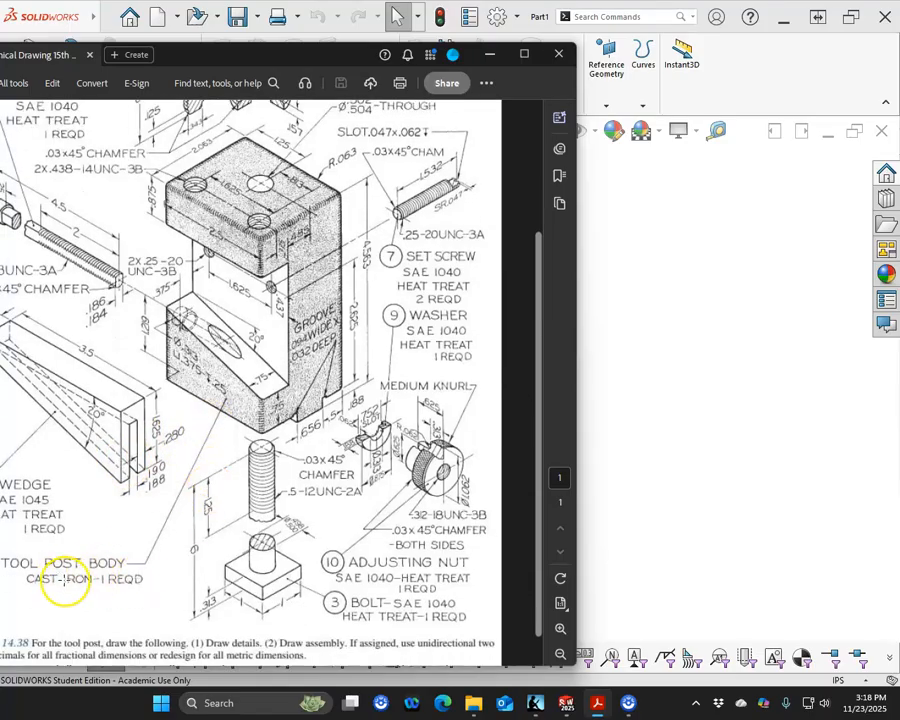
scroll(231, 386, up, 2)
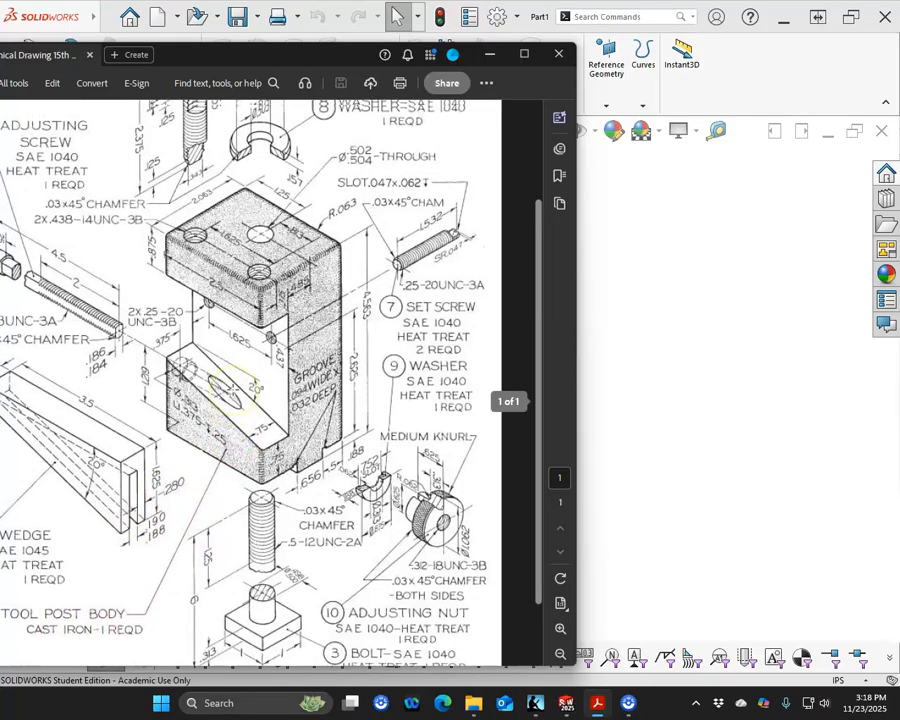
scroll(235, 390, up, 1)
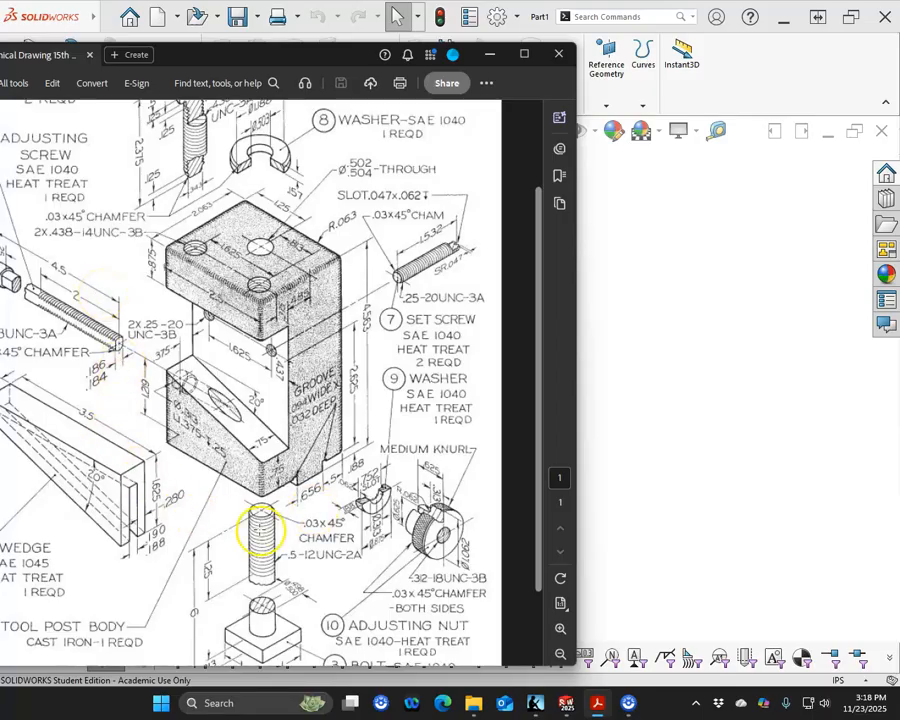
scroll(230, 540, down, 3)
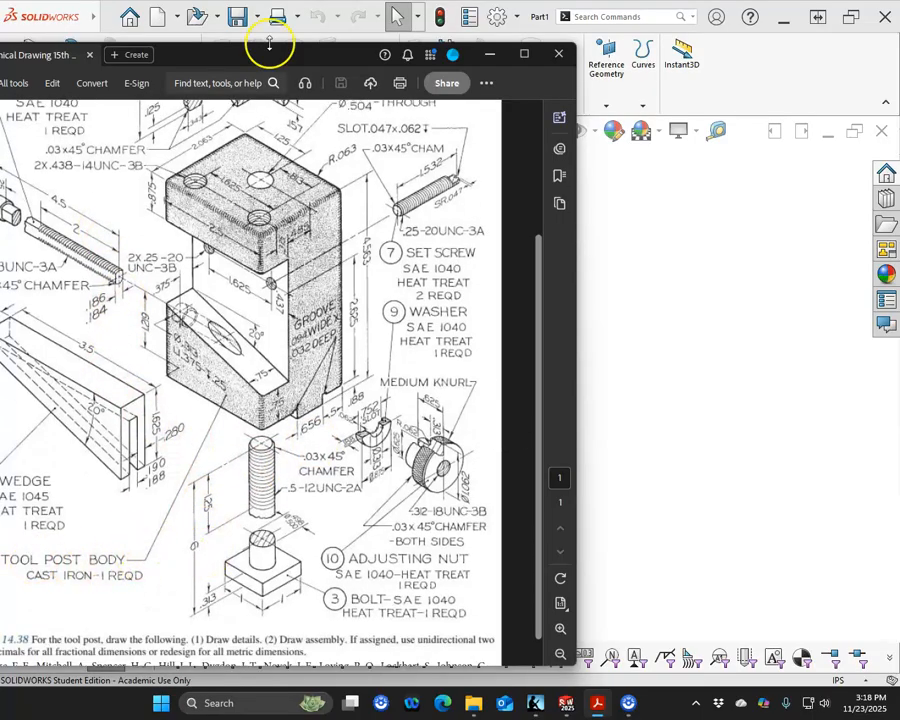
drag(271, 57, 362, 60)
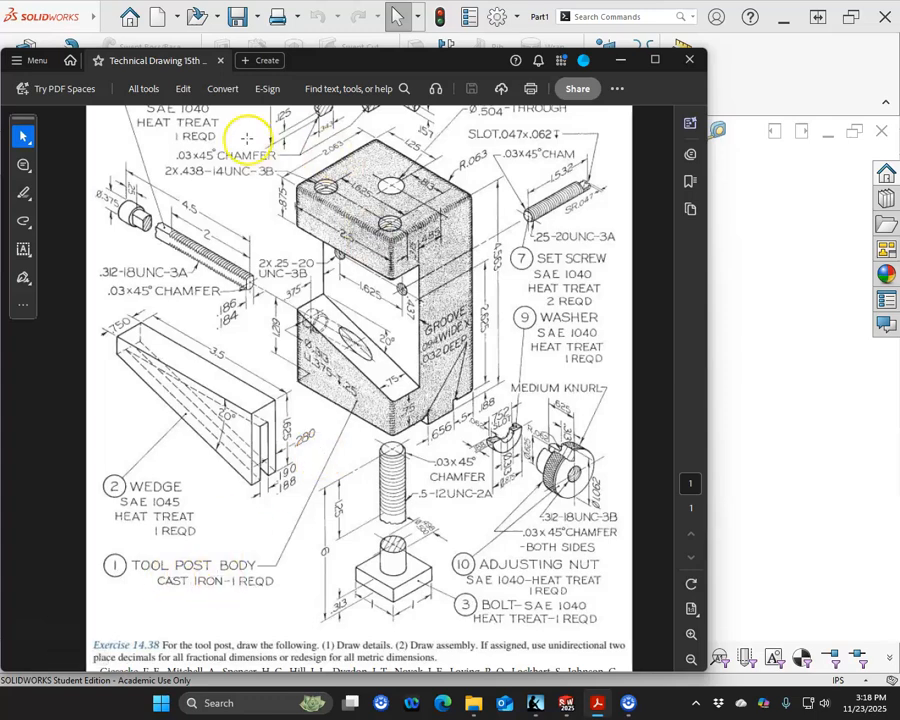
drag(370, 60, 273, 62)
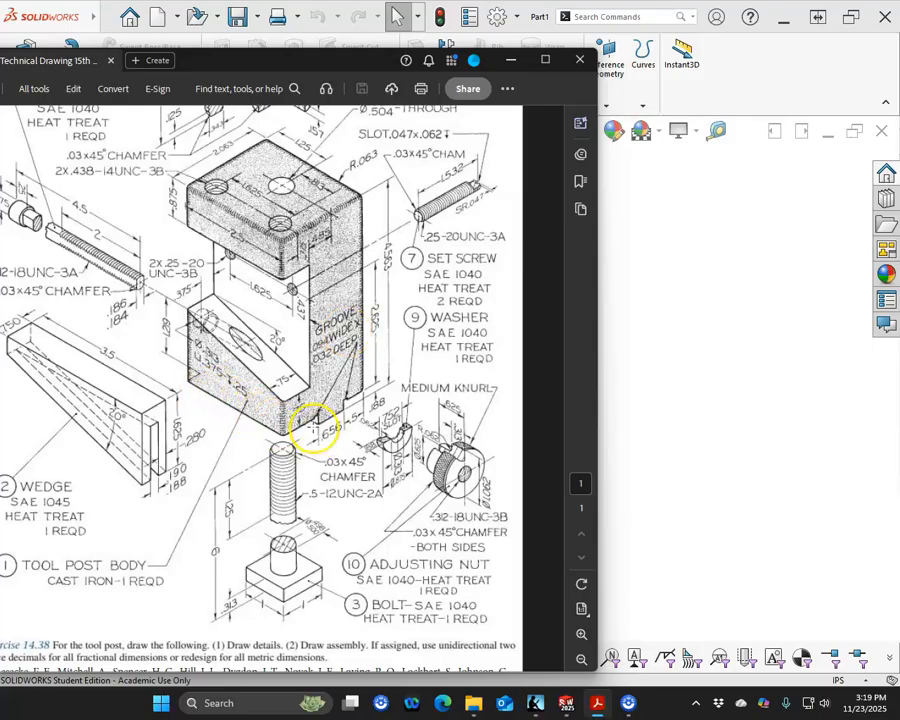
Return to SOLIDWORKS, start a sketch on the Right Plane, and draw a horizontal midpoint line about 1.01 in long centred on the origin.
drag(245, 62, 0, 88)
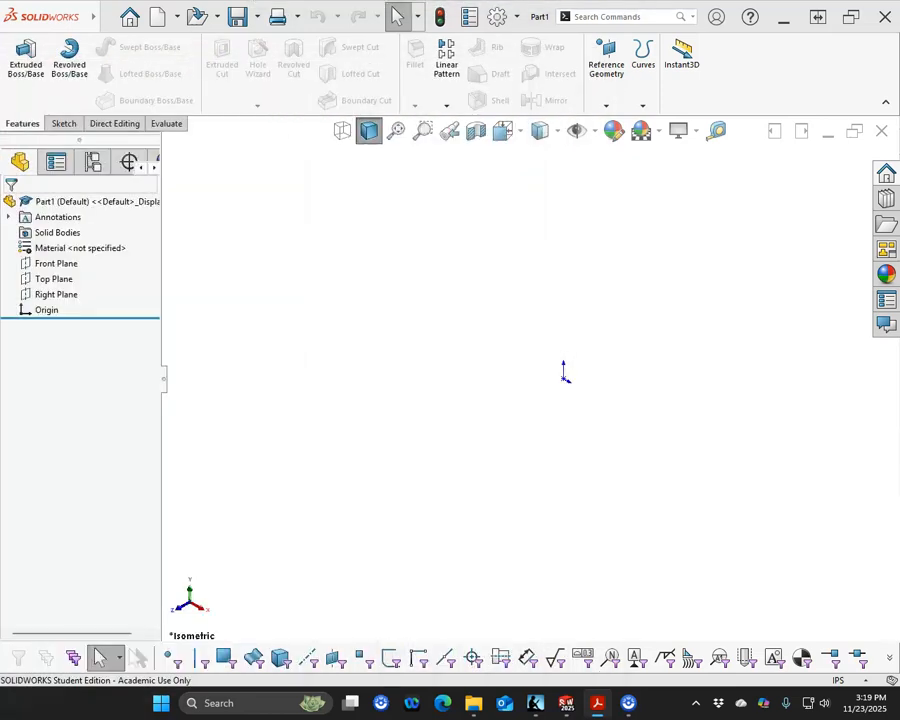
click(56, 294)
click(72, 280)
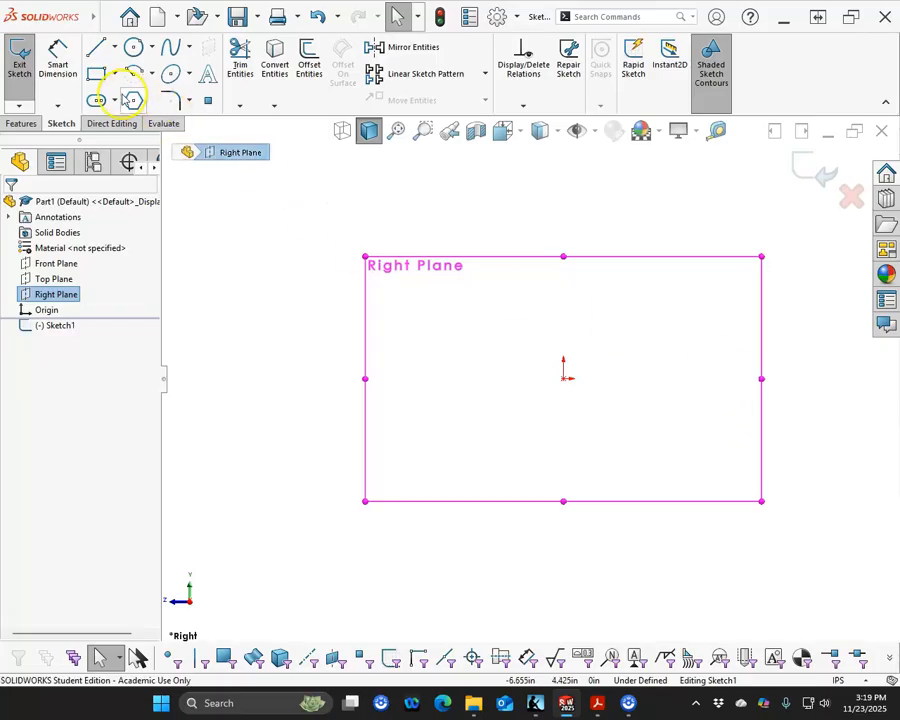
click(114, 47)
click(130, 102)
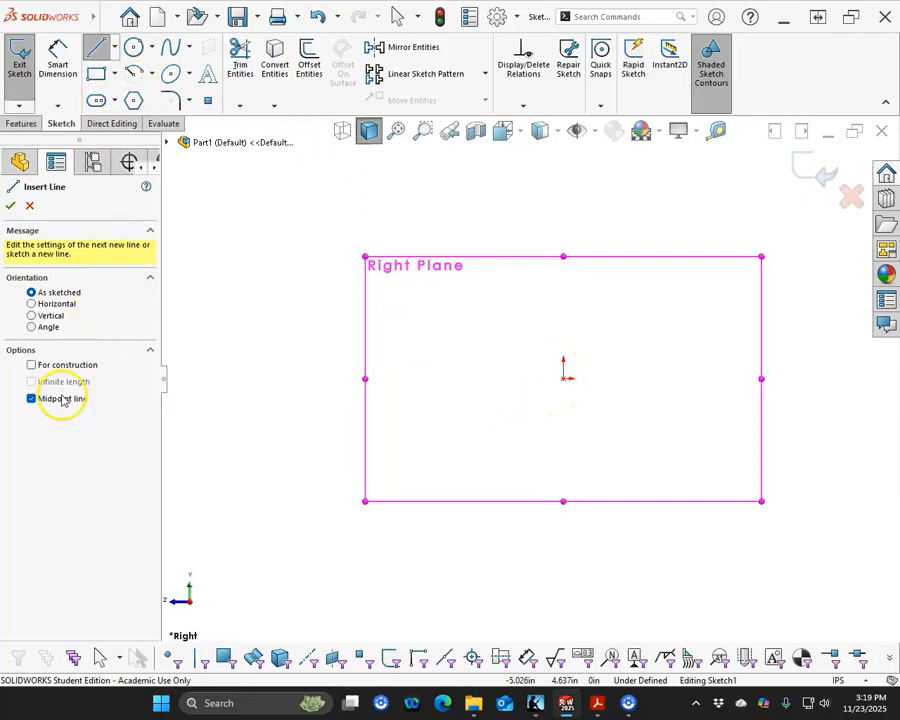
click(566, 378)
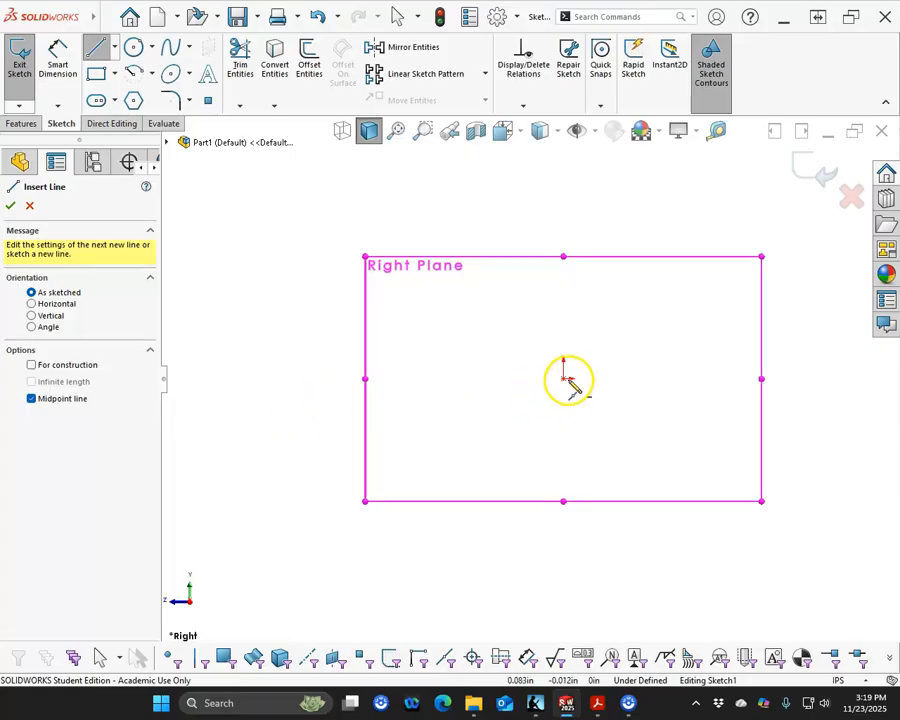
click(593, 379)
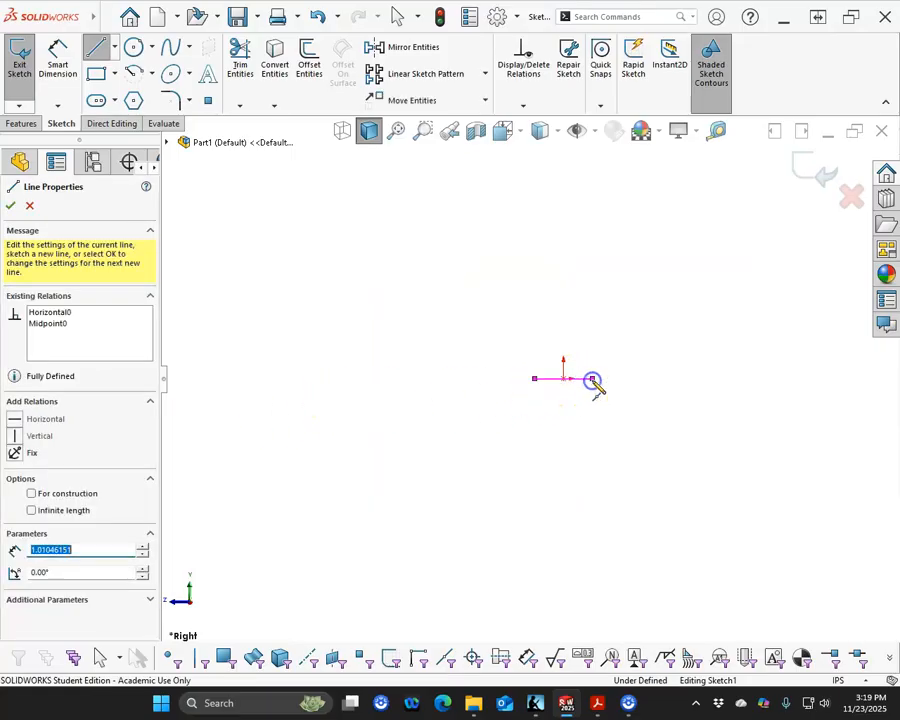
key(Escape)
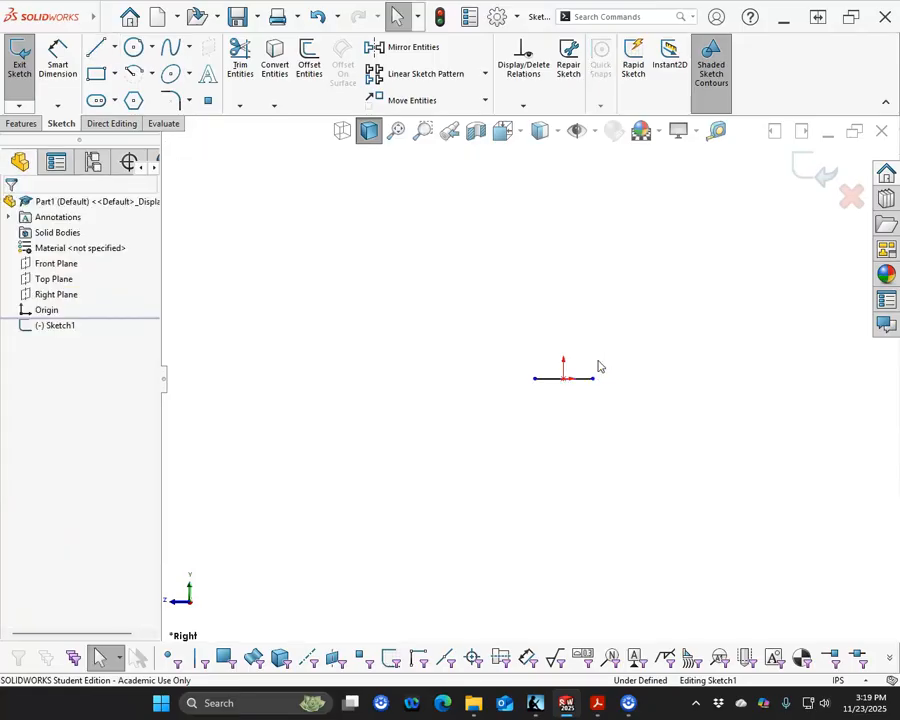
From the baseline's right end, sketch a narrow notch with a downstroke about 0.1 in long, continuing into a horizontal bottom edge about 0.53 in long.
click(92, 46)
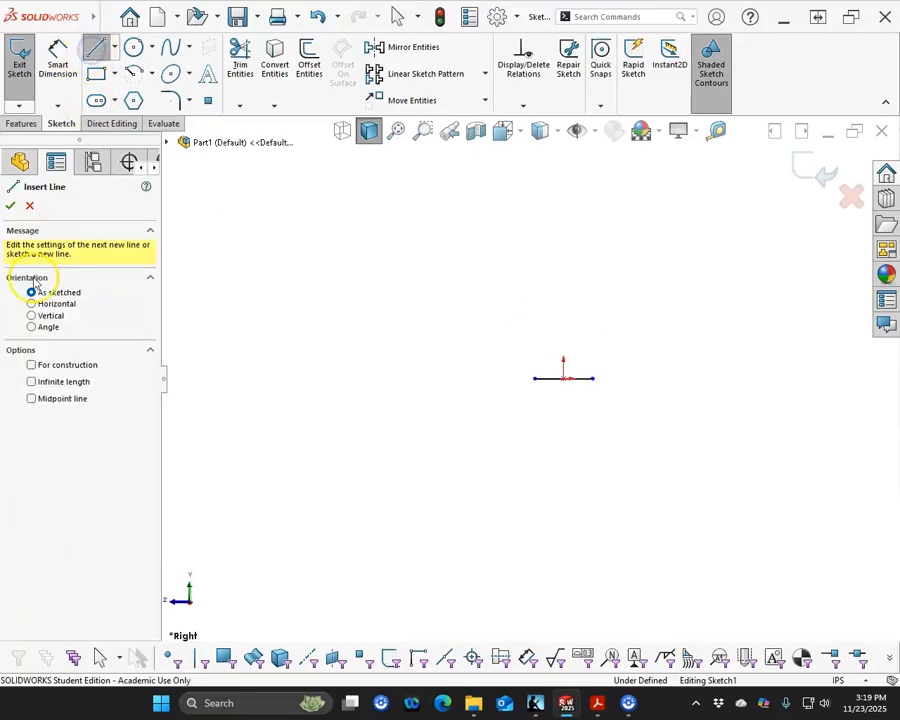
scroll(600, 375, down, 3)
click(574, 386)
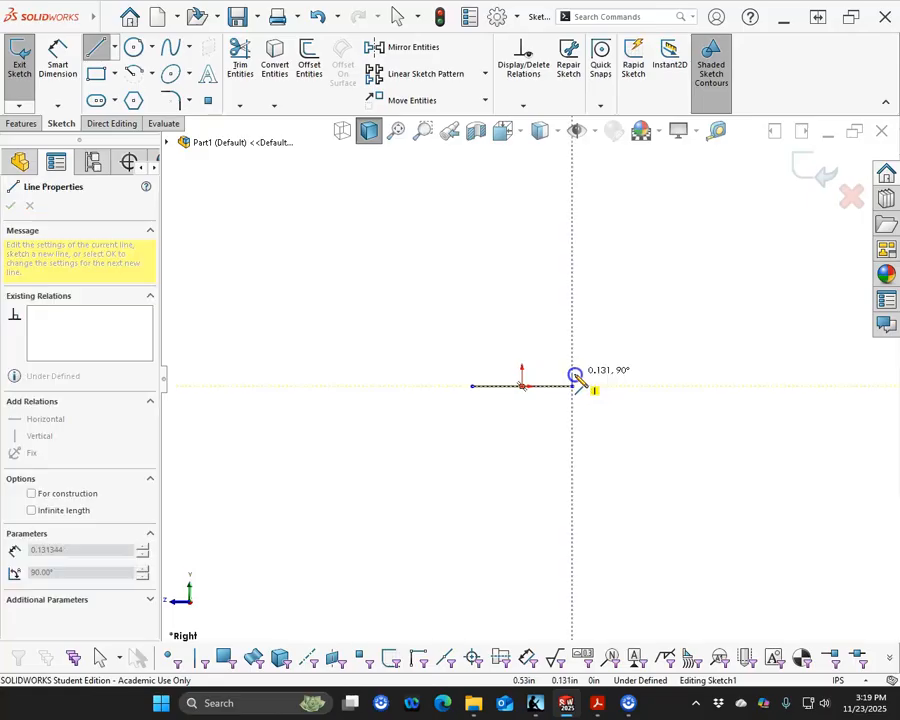
click(573, 357)
click(587, 357)
click(587, 364)
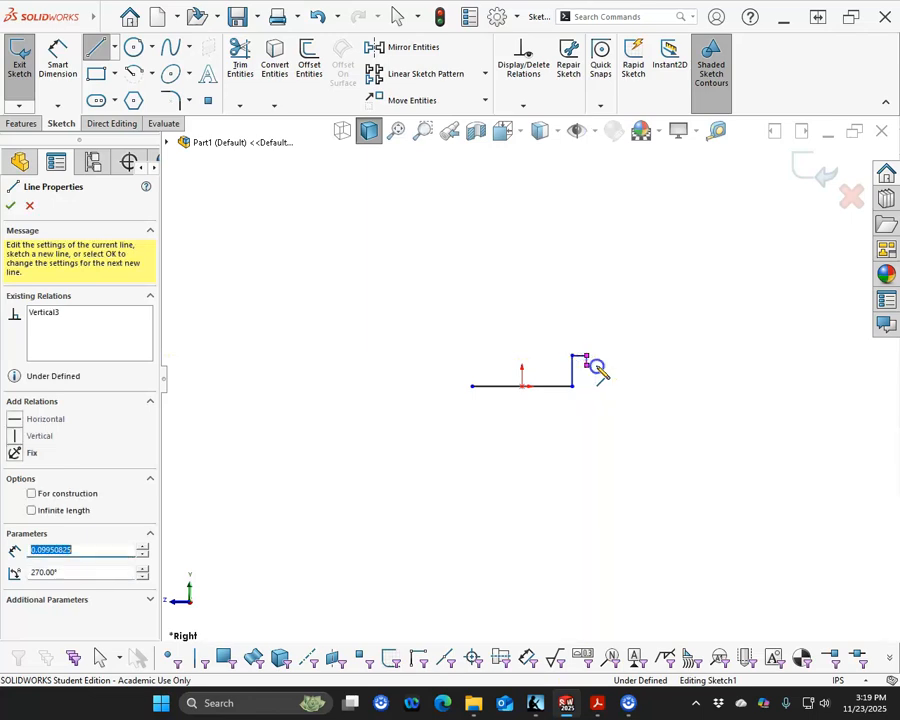
click(638, 364)
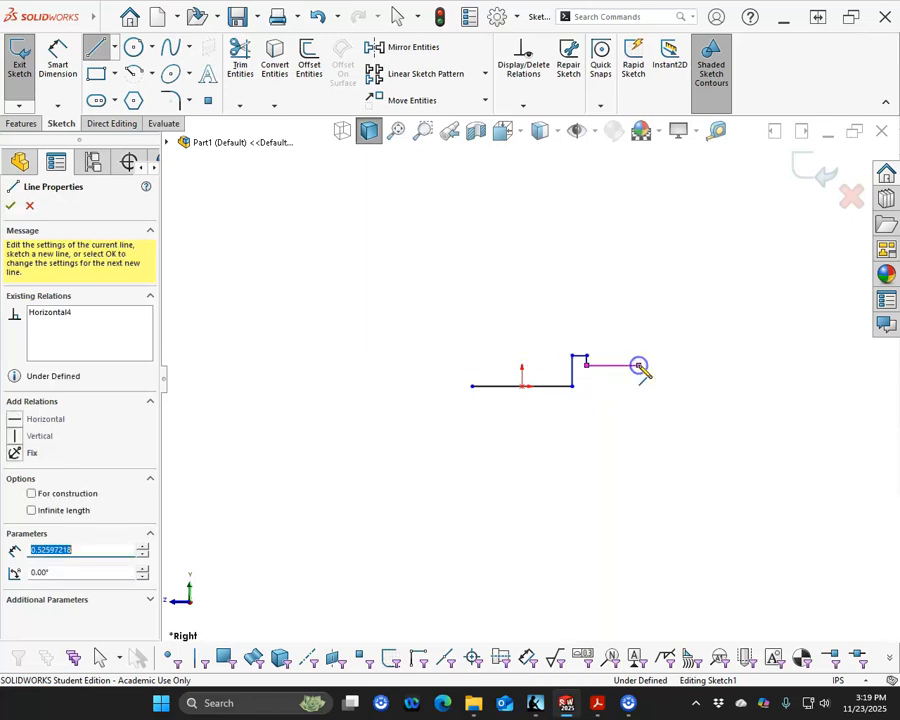
Continue the outline with the tall right side, top edge and an open left-side recess about 0.65 in deep, ending in a lower-left vertical edge.
click(638, 152)
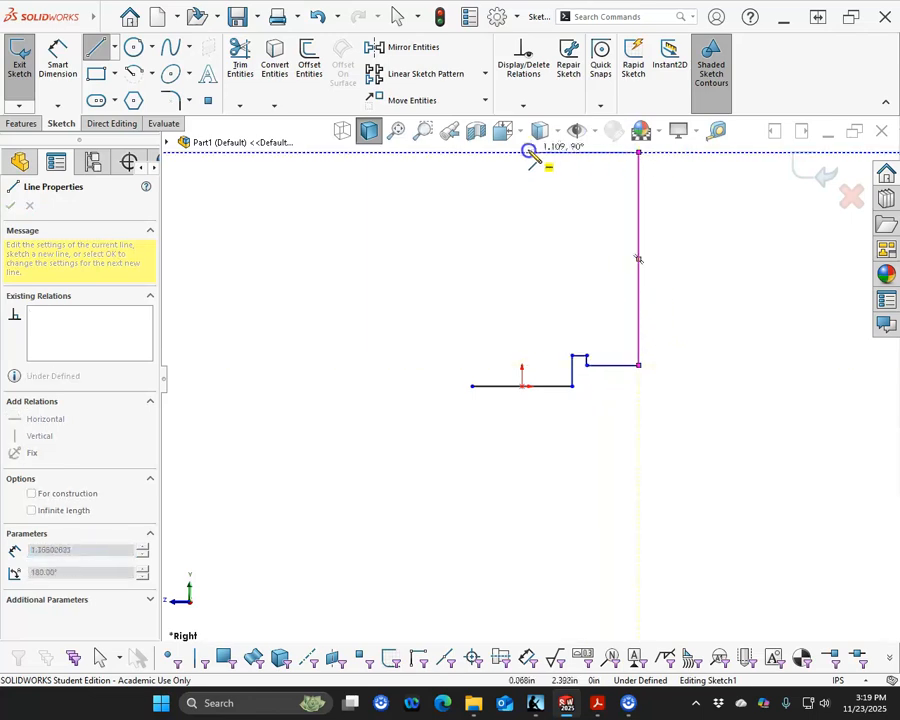
click(381, 152)
click(381, 197)
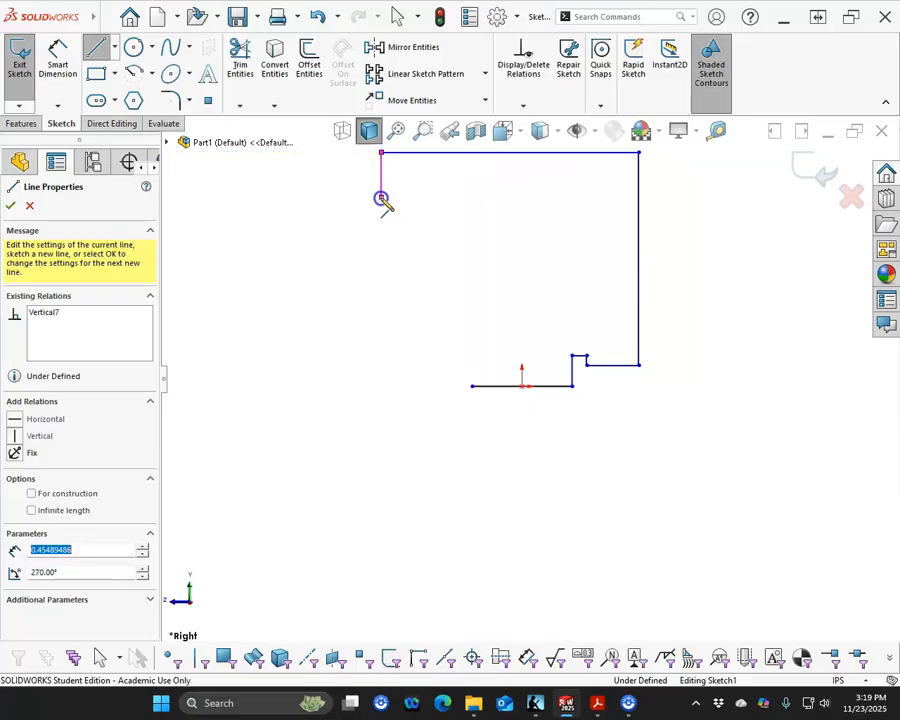
click(446, 197)
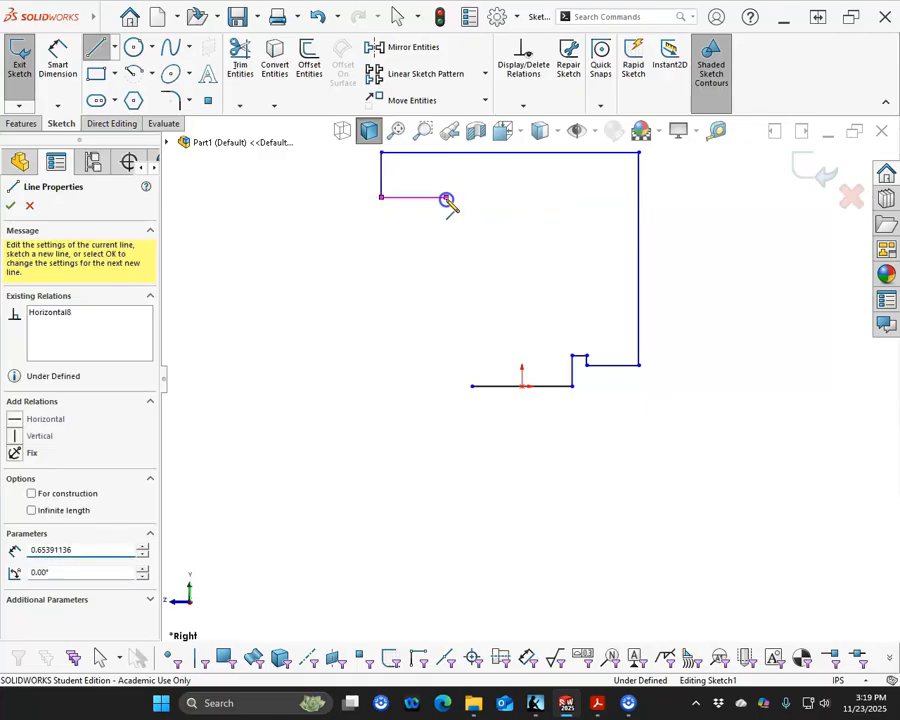
click(446, 307)
click(381, 307)
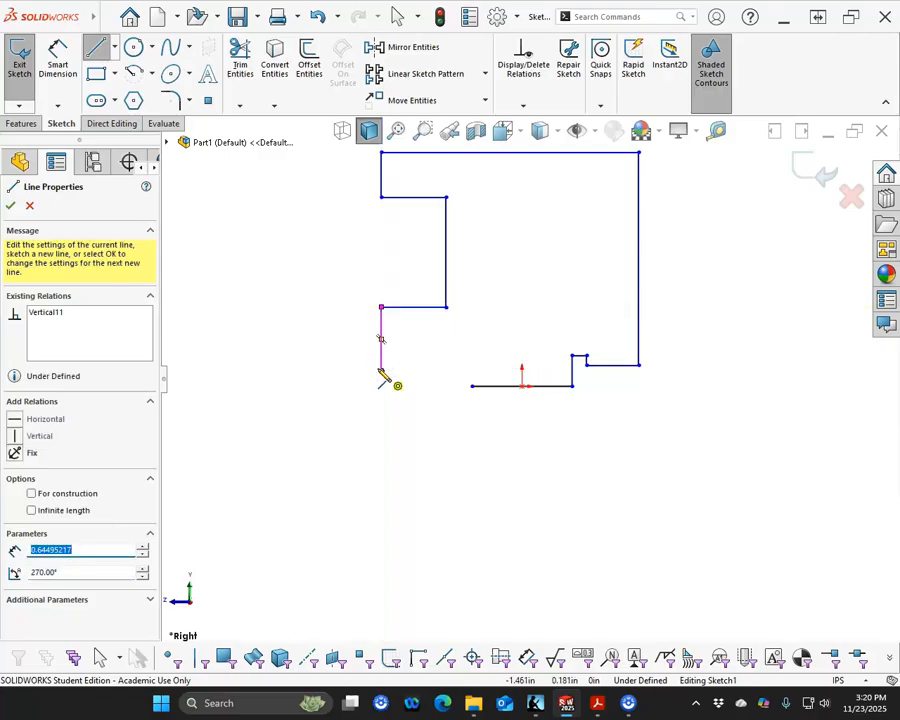
click(381, 370)
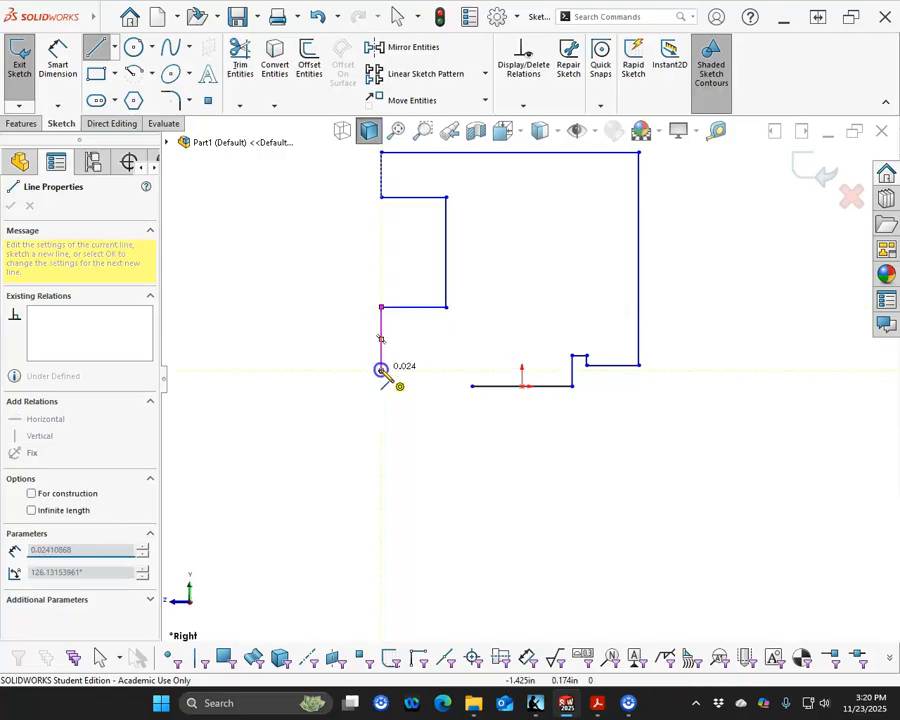
Close the profile at the baseline's left end with a bottom edge and a notch about 0.27 in wide and 0.26 in high on its inner side.
click(447, 371)
click(447, 361)
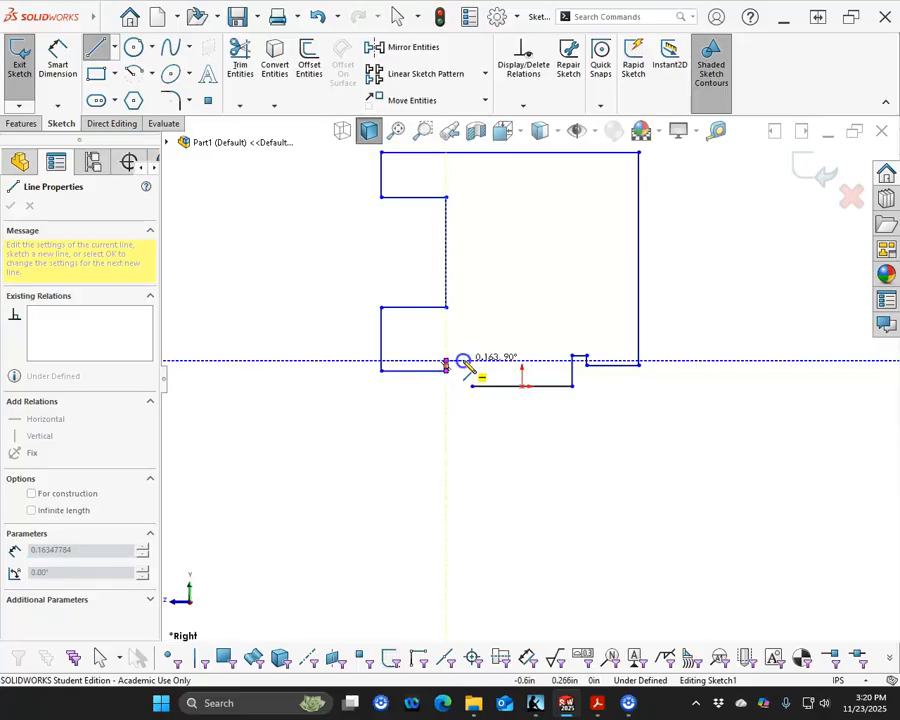
click(471, 361)
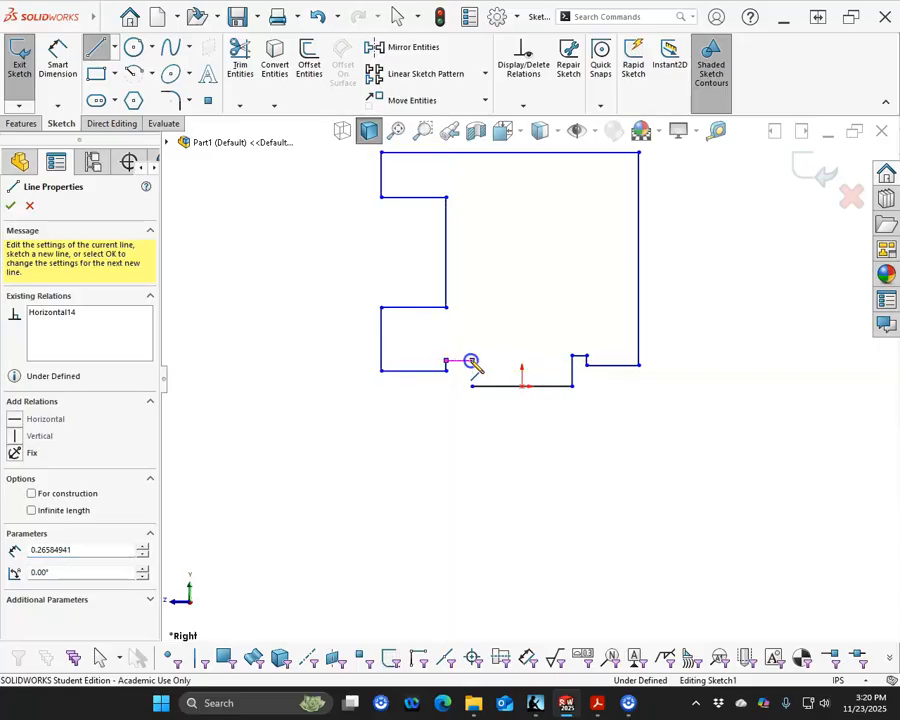
click(472, 386)
right_click(516, 413)
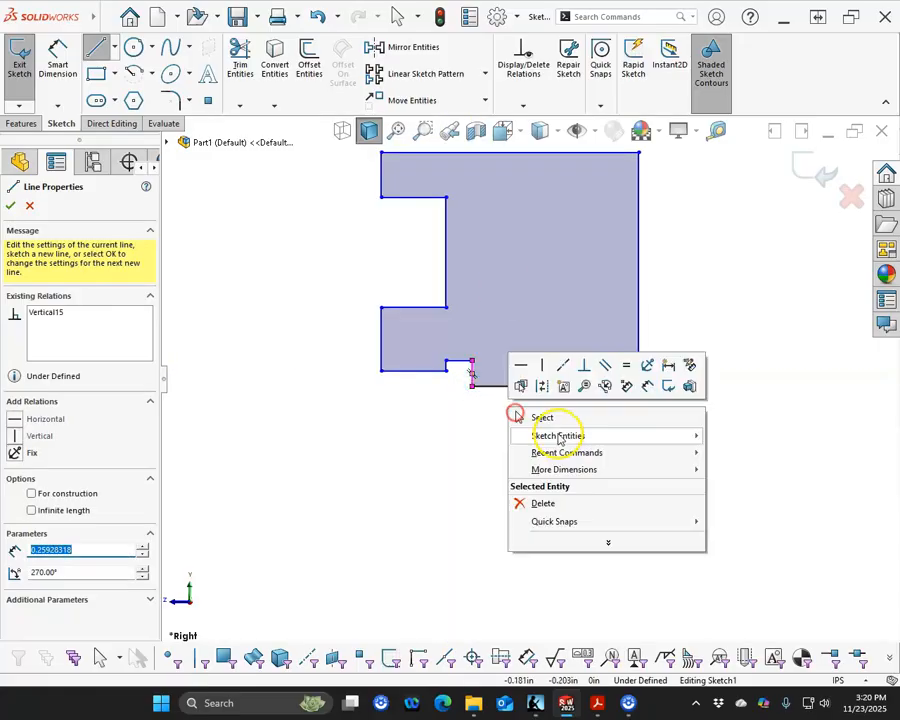
click(560, 416)
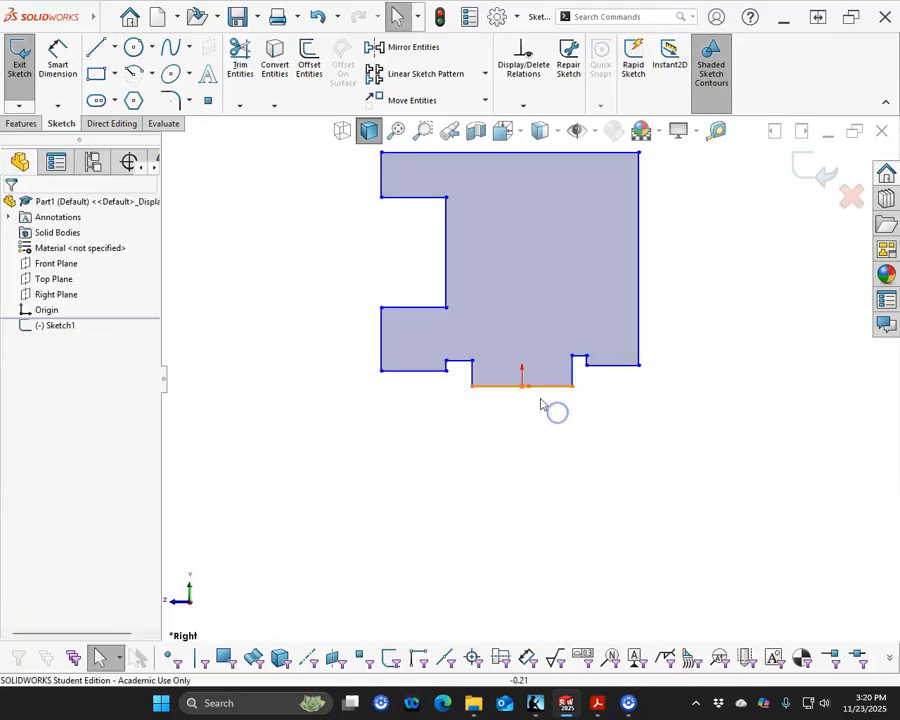
Make the top edges of the two notches beside the baseline collinear and equal in length.
click(459, 361)
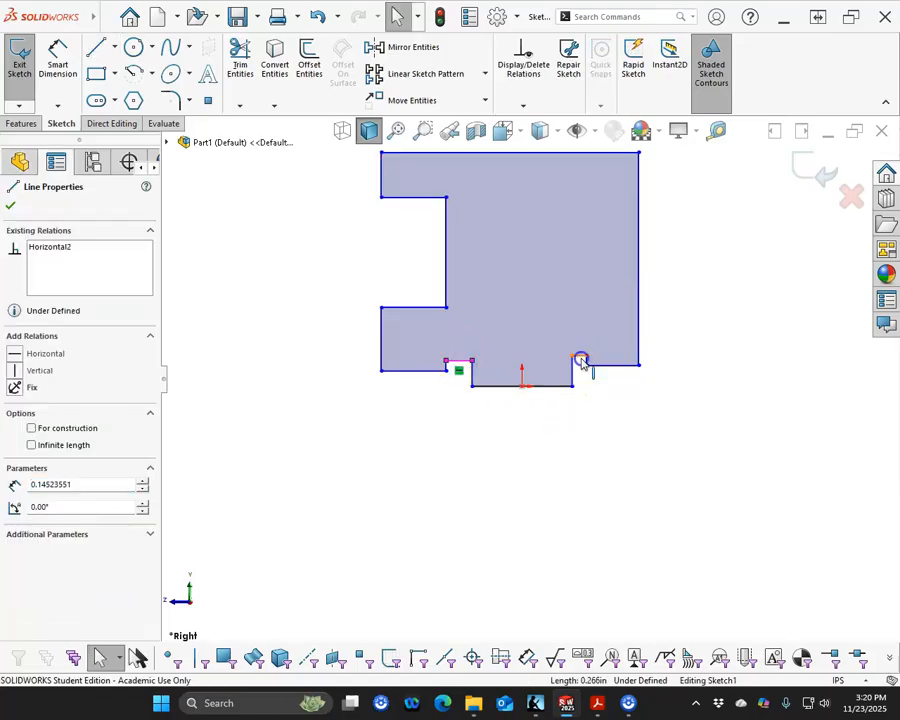
ctrl+click(581, 361)
click(668, 296)
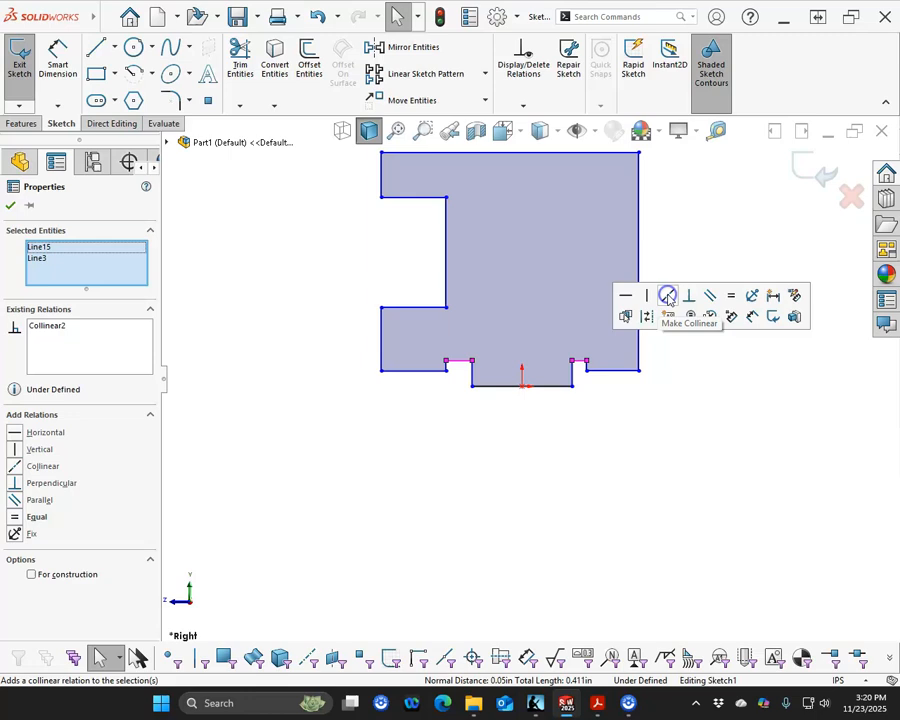
click(731, 297)
click(629, 416)
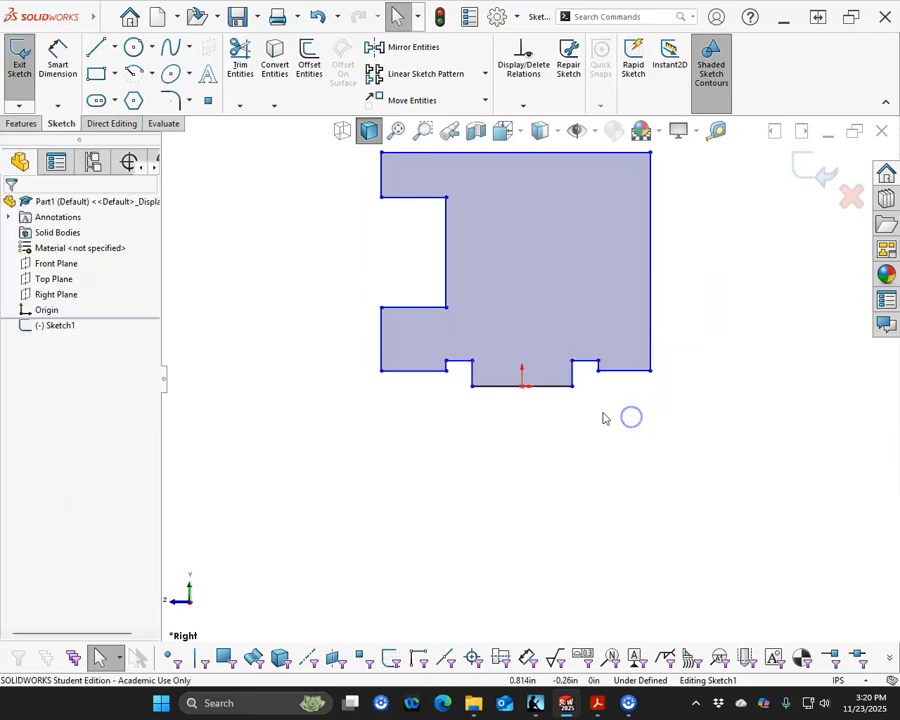
Dimension the baseline through the origin and set its length to 6.56 in.
scroll(570, 358, up, 4)
scroll(561, 300, down, 3)
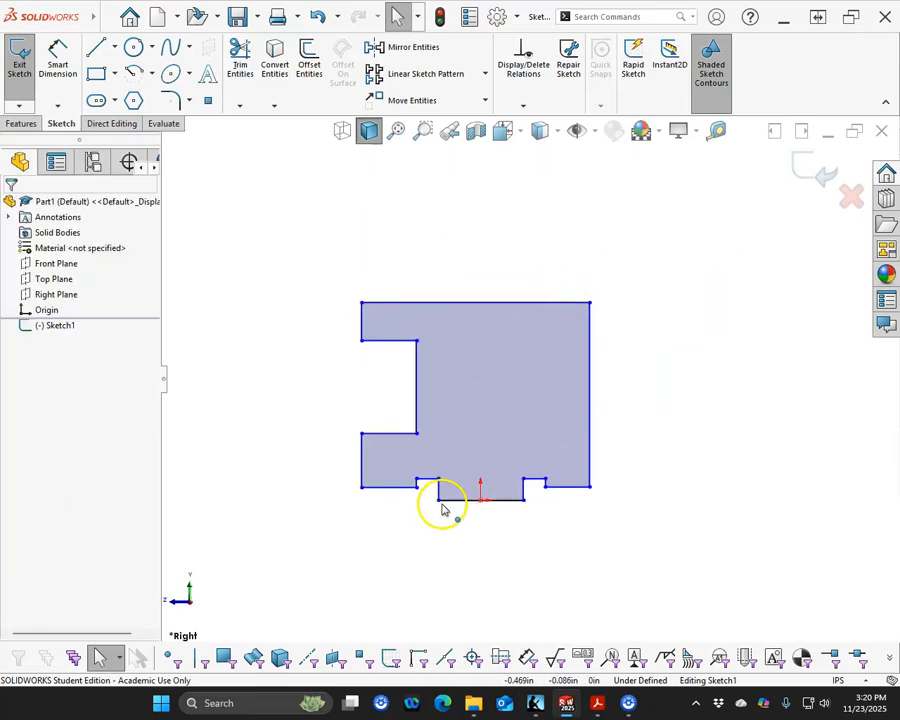
scroll(443, 510, down, 2)
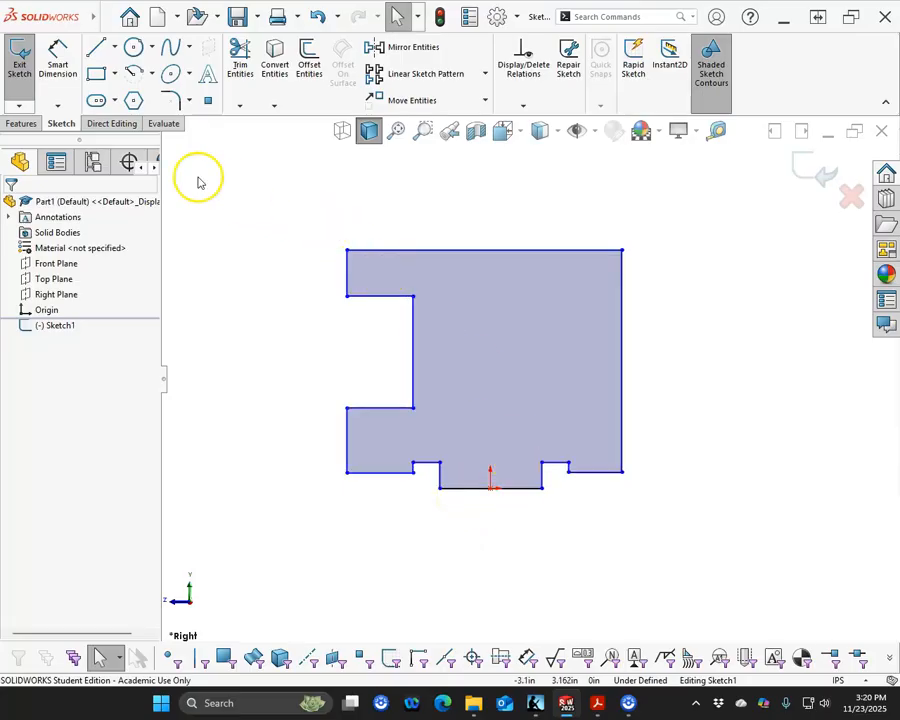
click(70, 60)
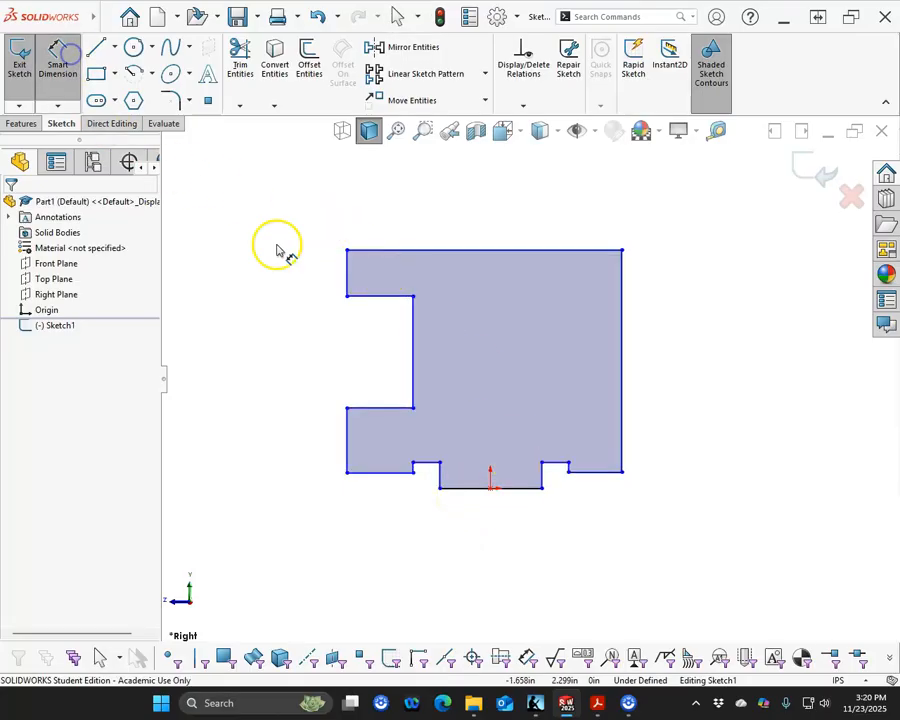
click(470, 490)
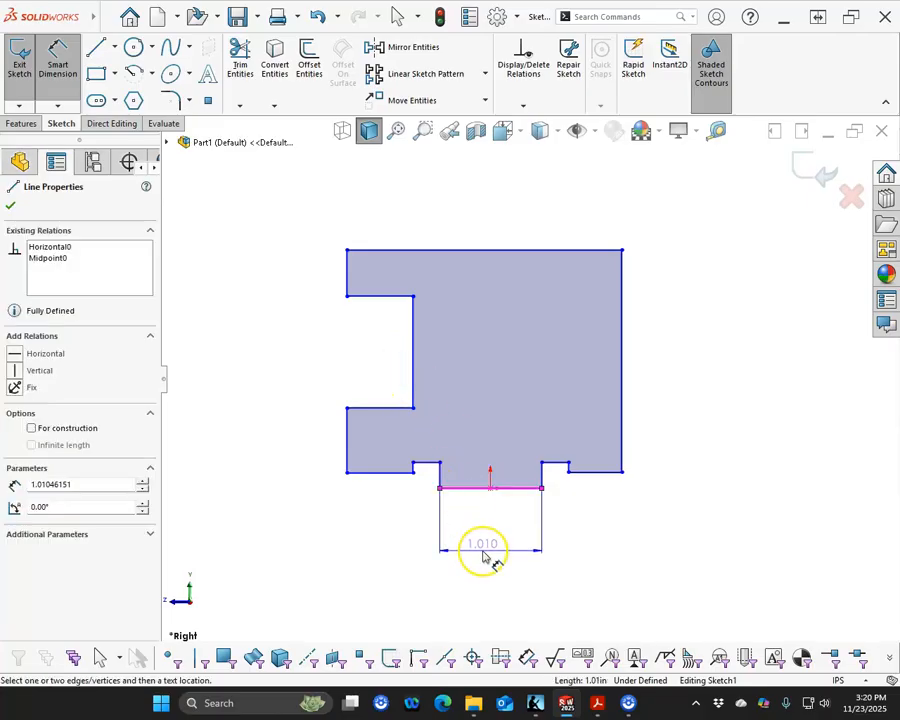
click(483, 557)
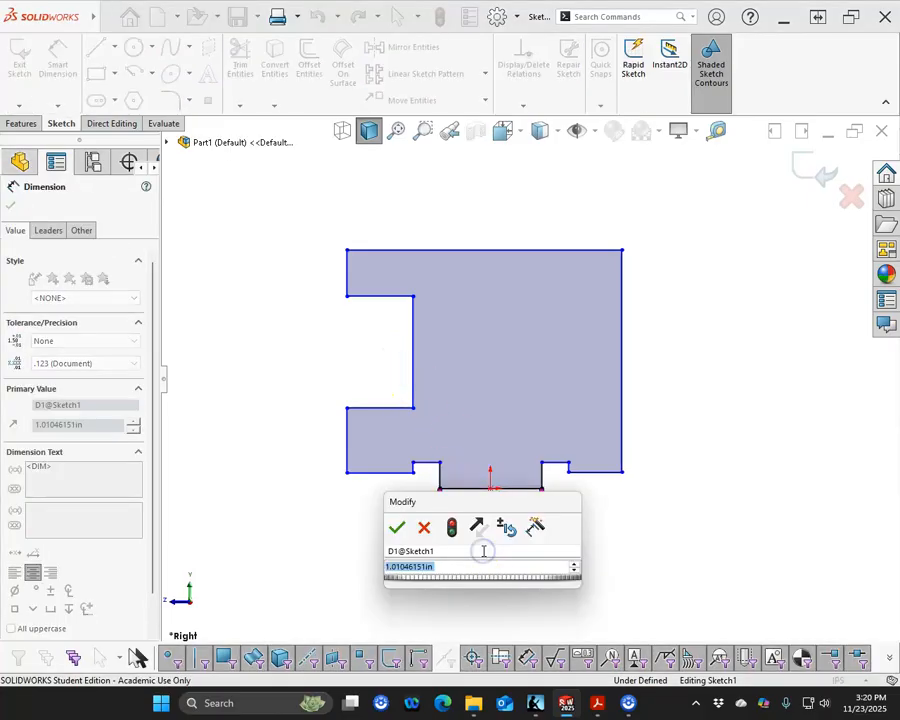
text(6.)
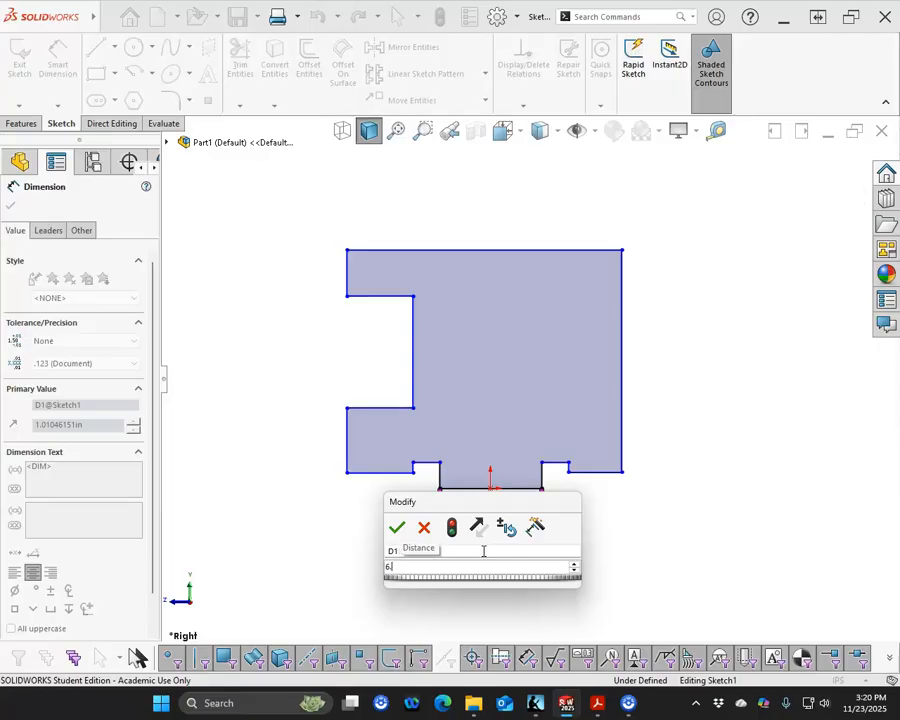
text(56)
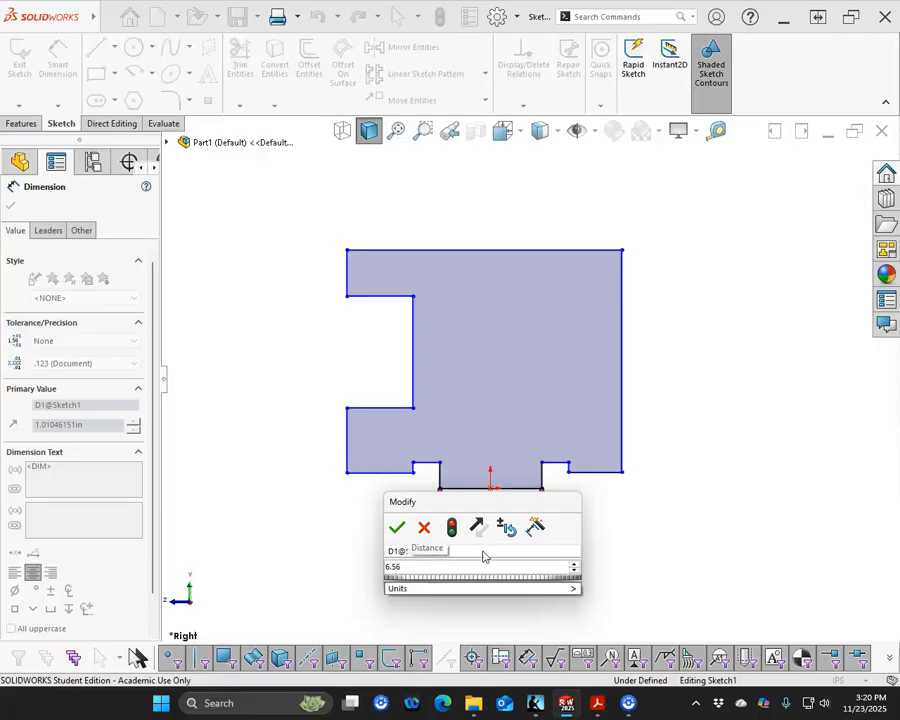
key(Return)
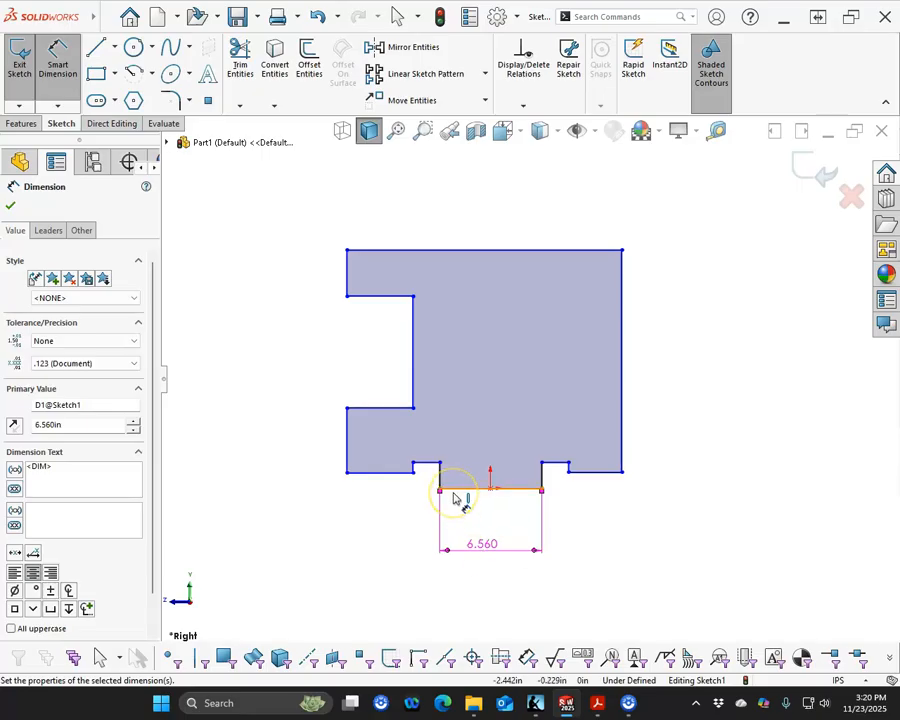
Dimension the short outer vertical edge of the right notch and set it to 0.032 in.
click(455, 505)
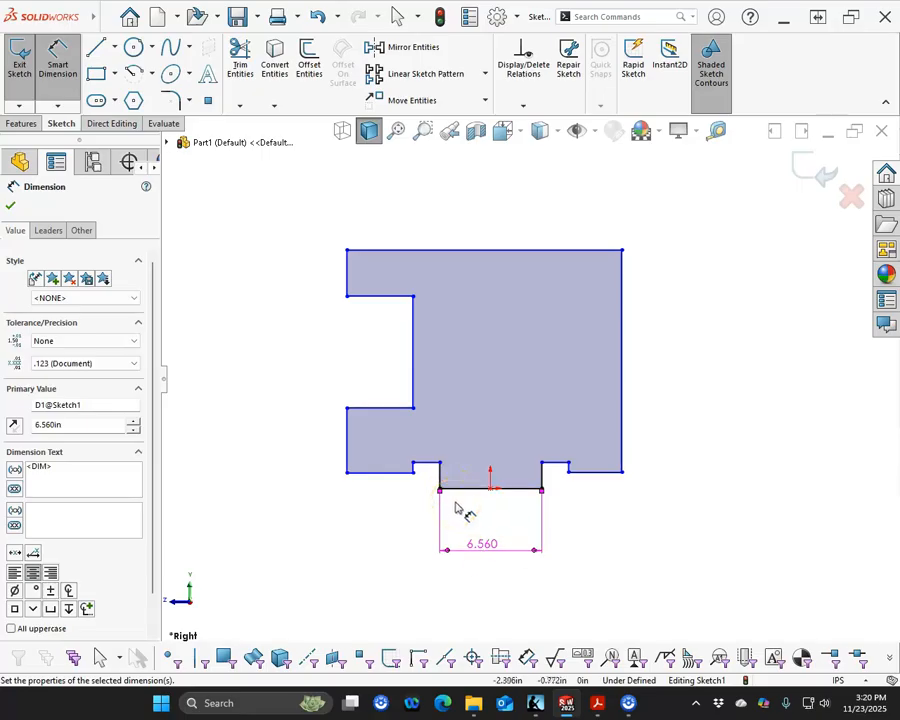
click(569, 468)
click(645, 506)
key(BackSpace)
text(.032)
key(Return)
Dimension the top edge of the right notch and set its width to 0.094 in.
scroll(575, 480, down, 3)
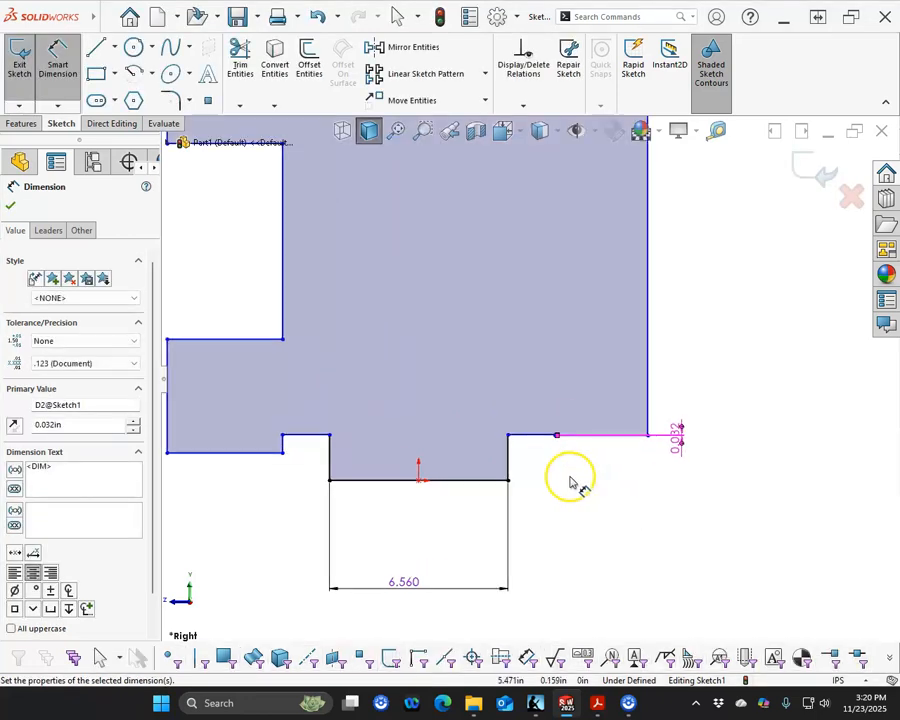
scroll(570, 483, down, 1)
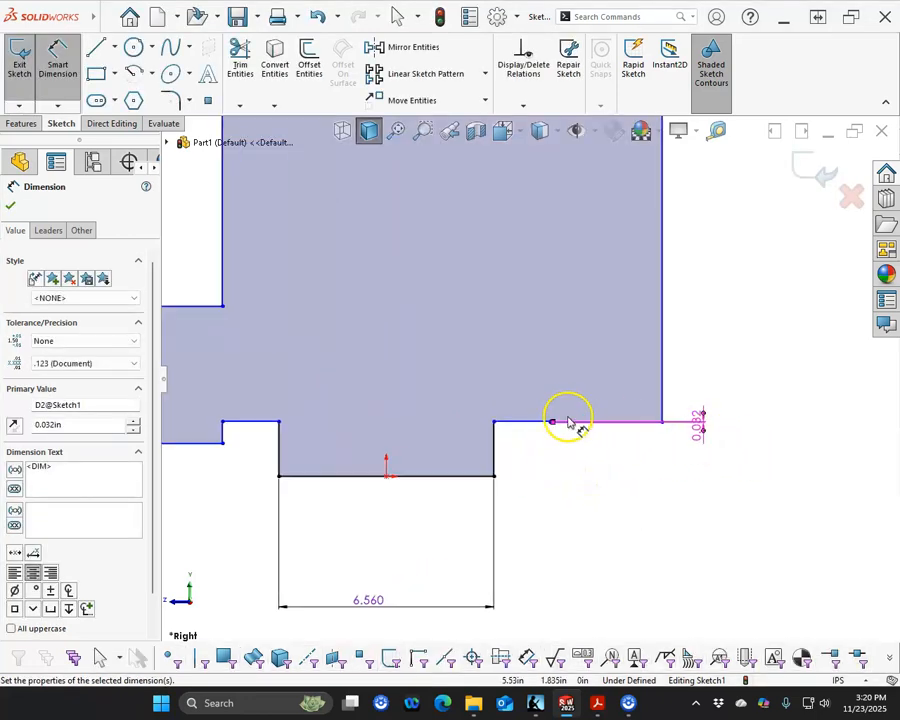
click(522, 422)
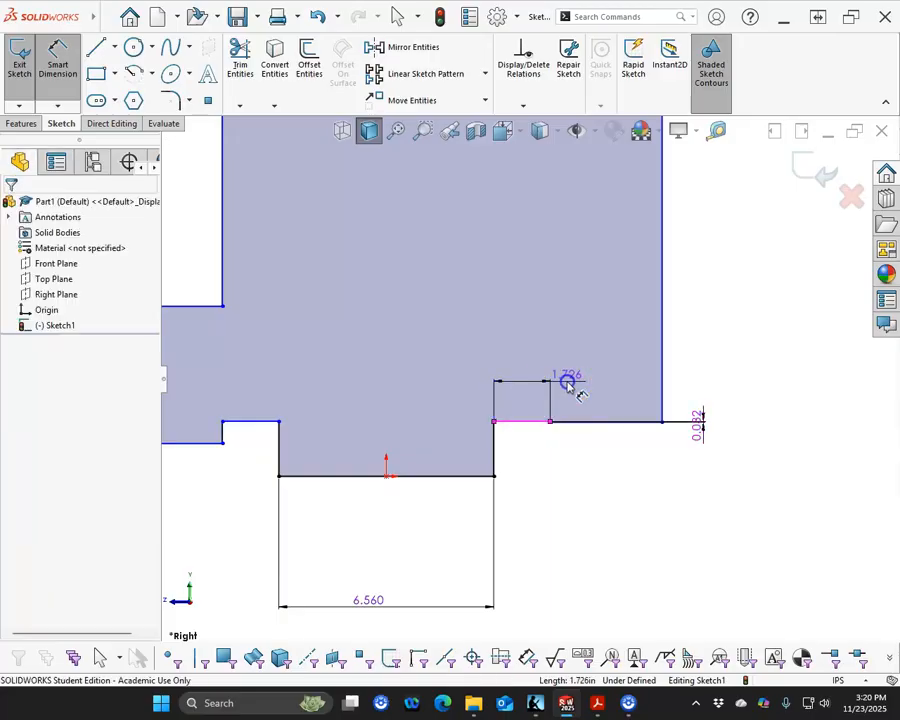
click(567, 385)
text(.09)
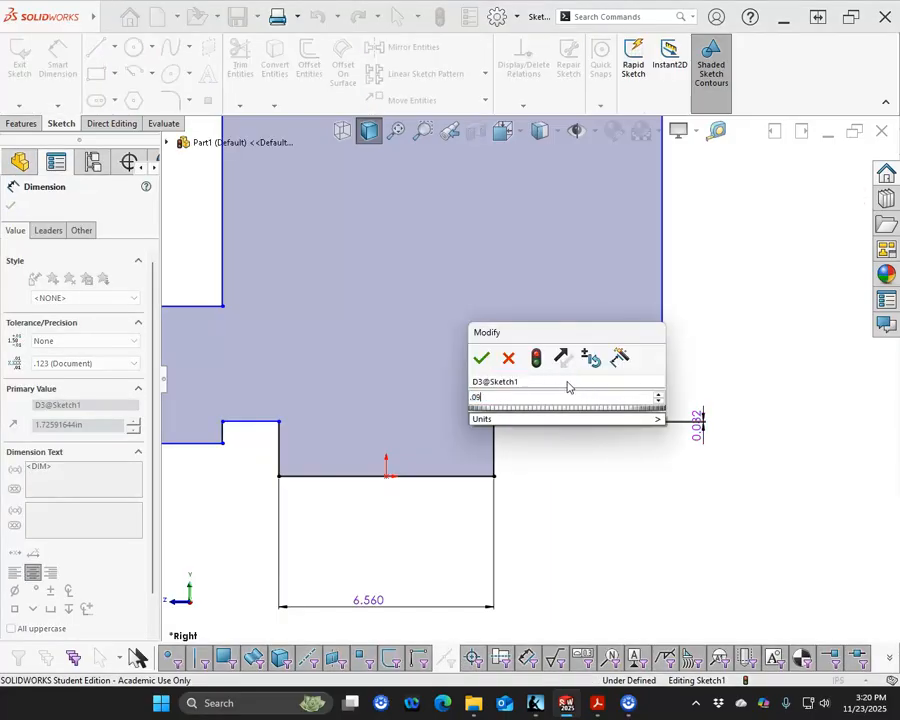
text(4)
key(Return)
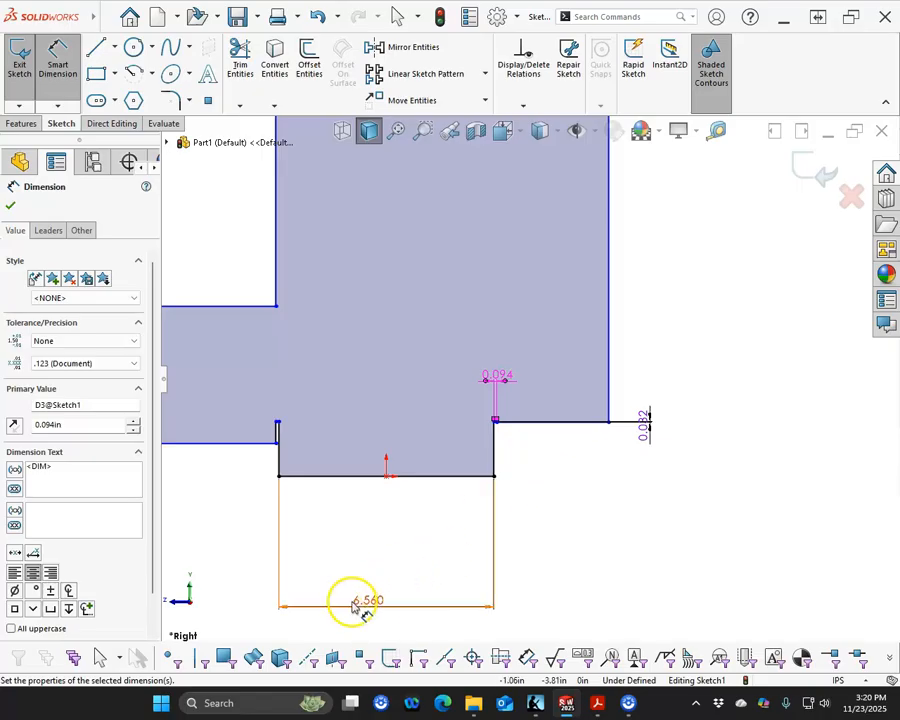
Correct the baseline's length dimension to 0.656 in.
double_click(357, 604)
key(BackSpace)
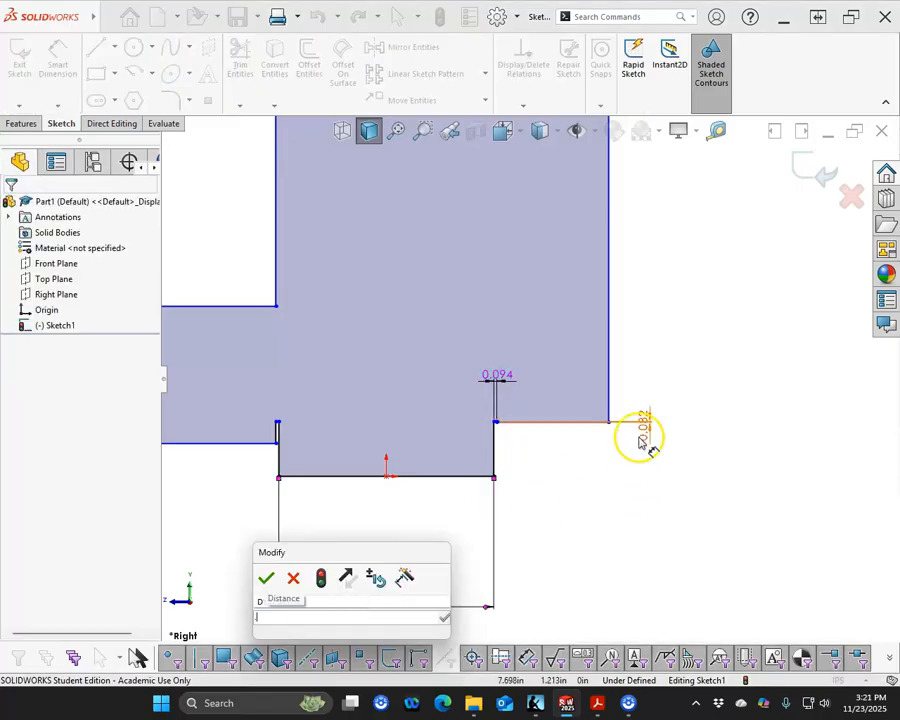
text(.656)
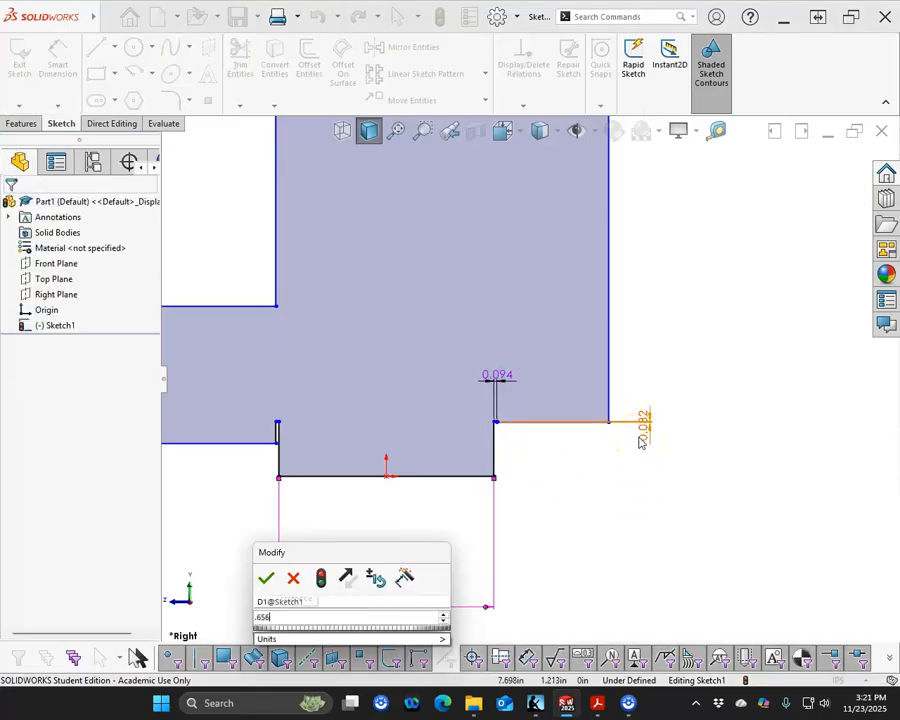
key(Return)
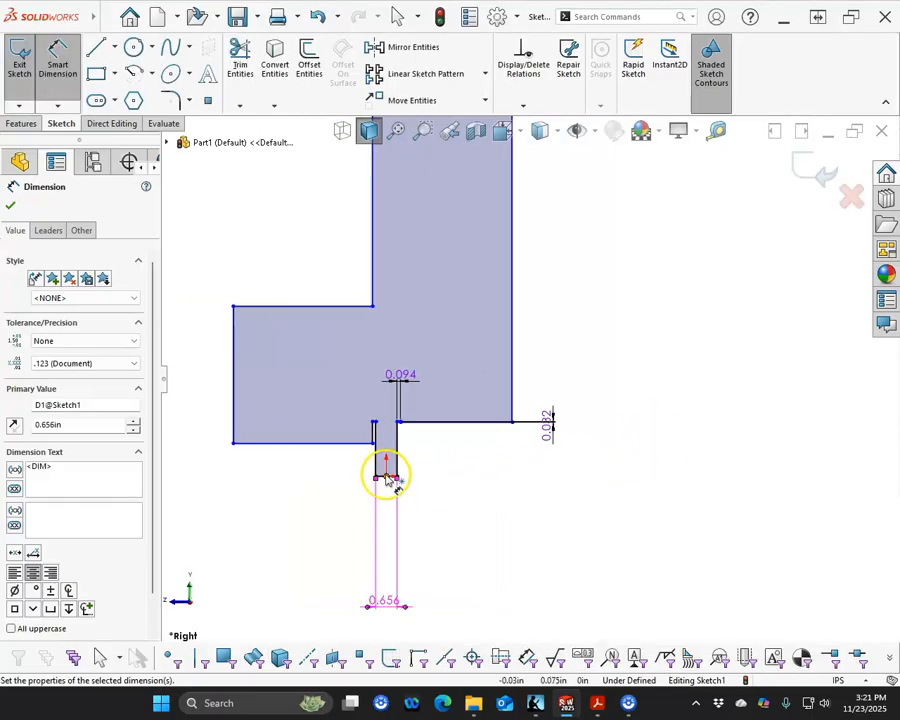
scroll(388, 476, down, 3)
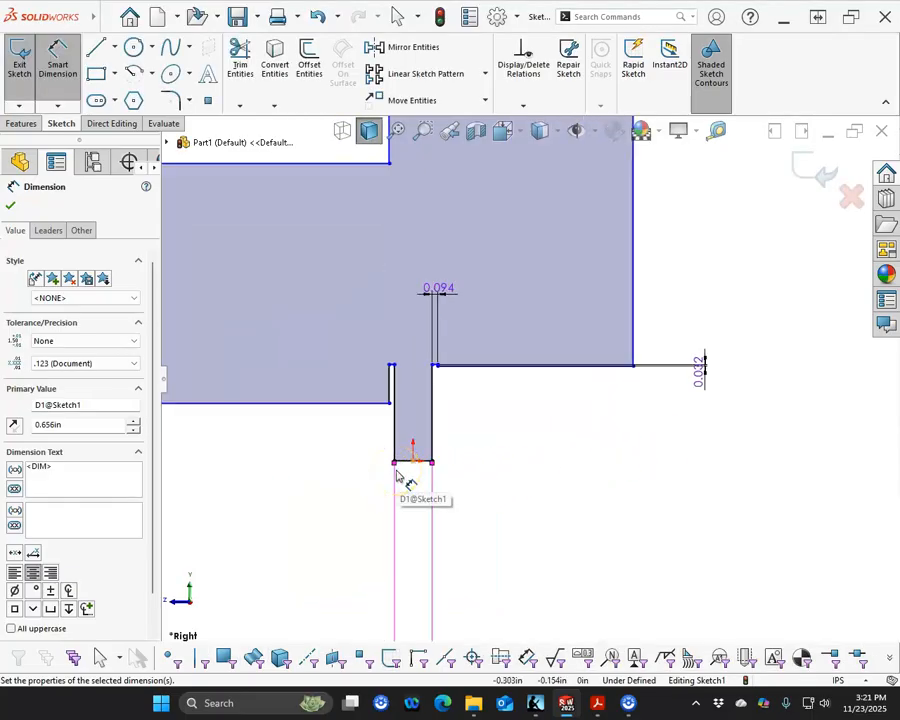
click(393, 456)
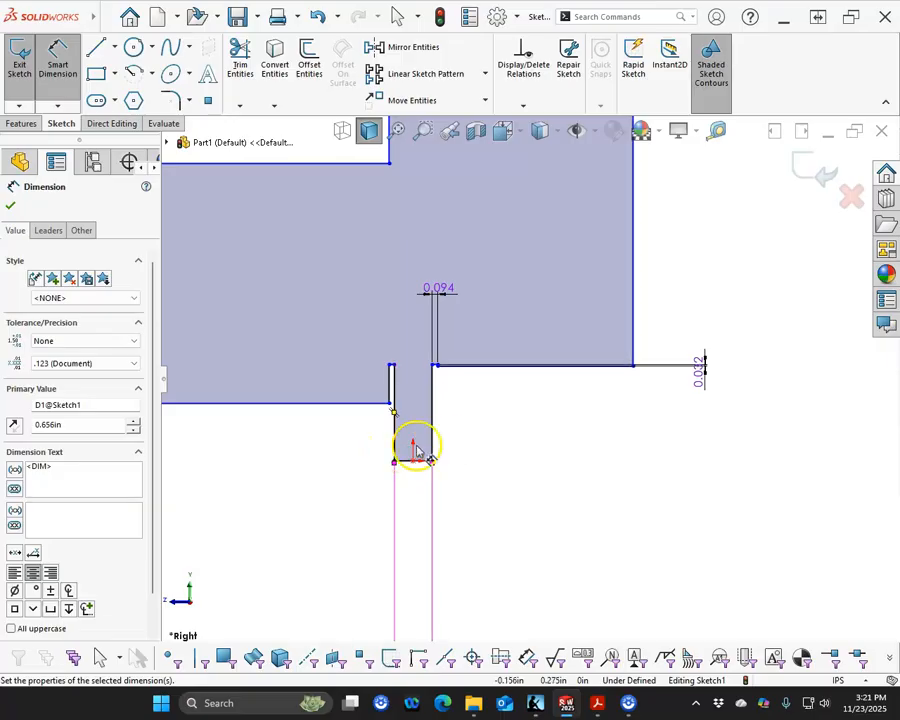
click(433, 444)
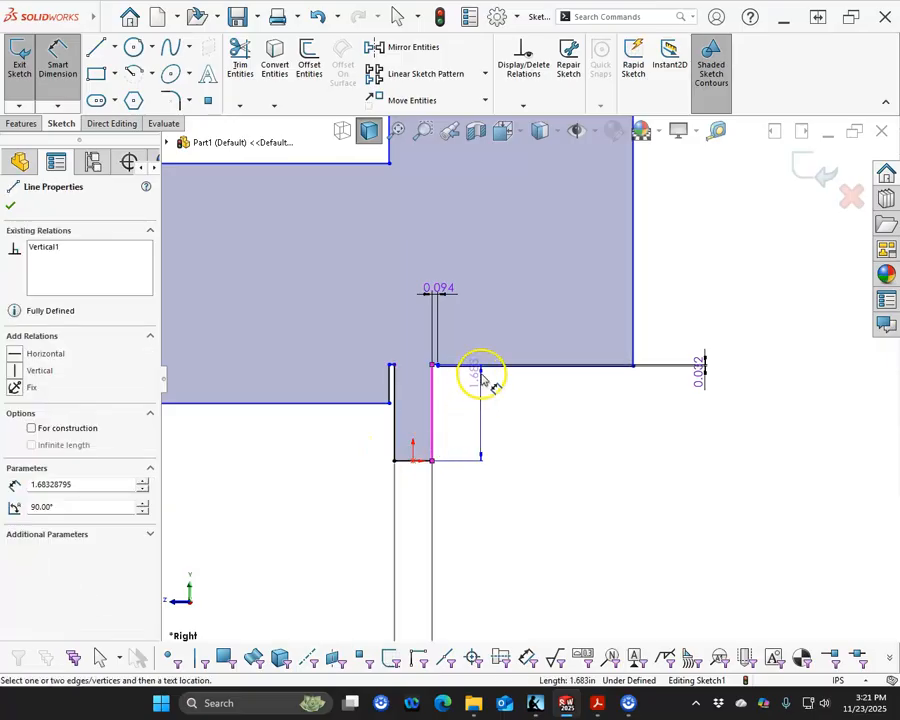
scroll(481, 378, down, 5)
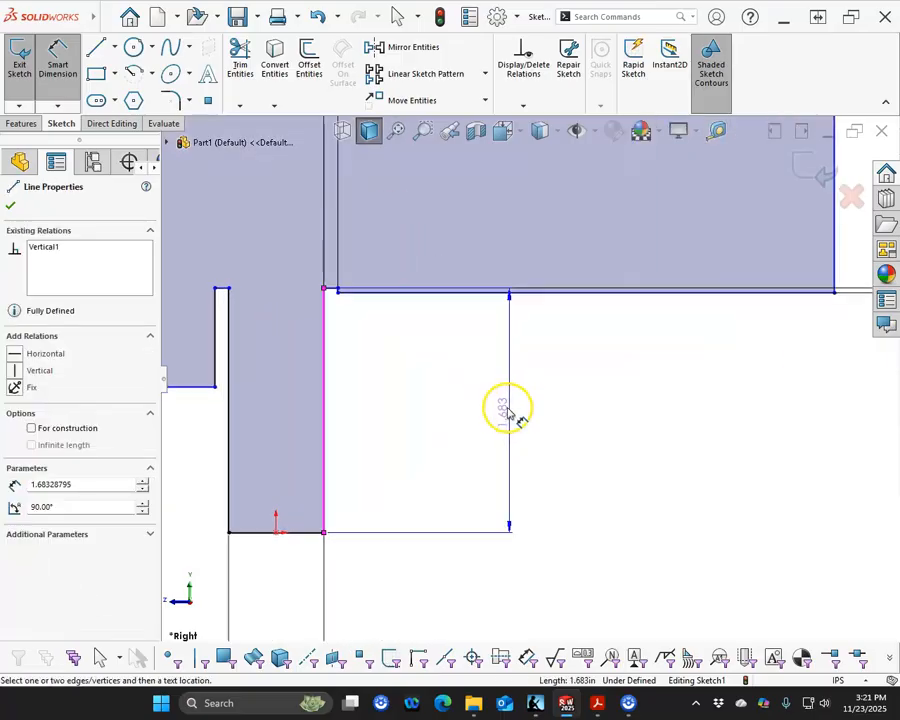
scroll(455, 395, down, 2)
key(Escape)
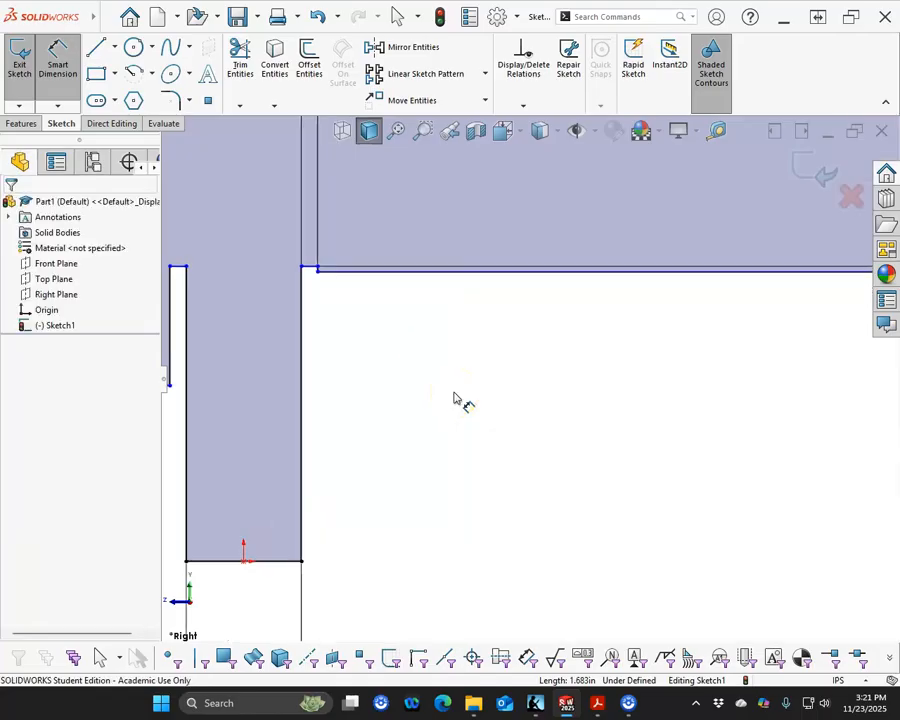
Dimension the vertical distance from the baseline to the body's right bottom edge as 0.188 in, and finish dimensioning.
click(442, 277)
click(278, 562)
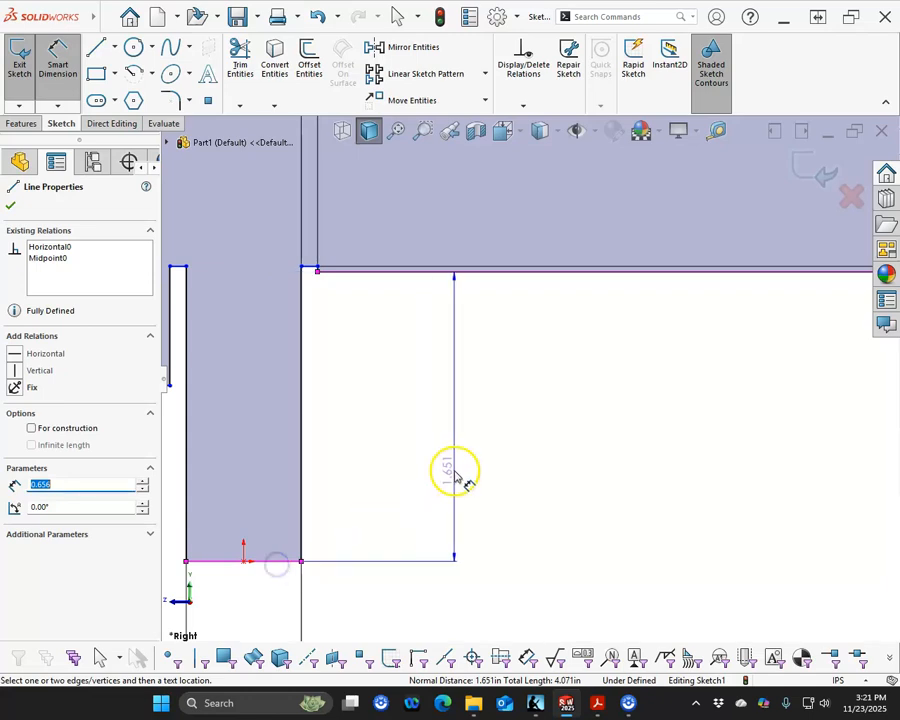
click(455, 470)
text(.188)
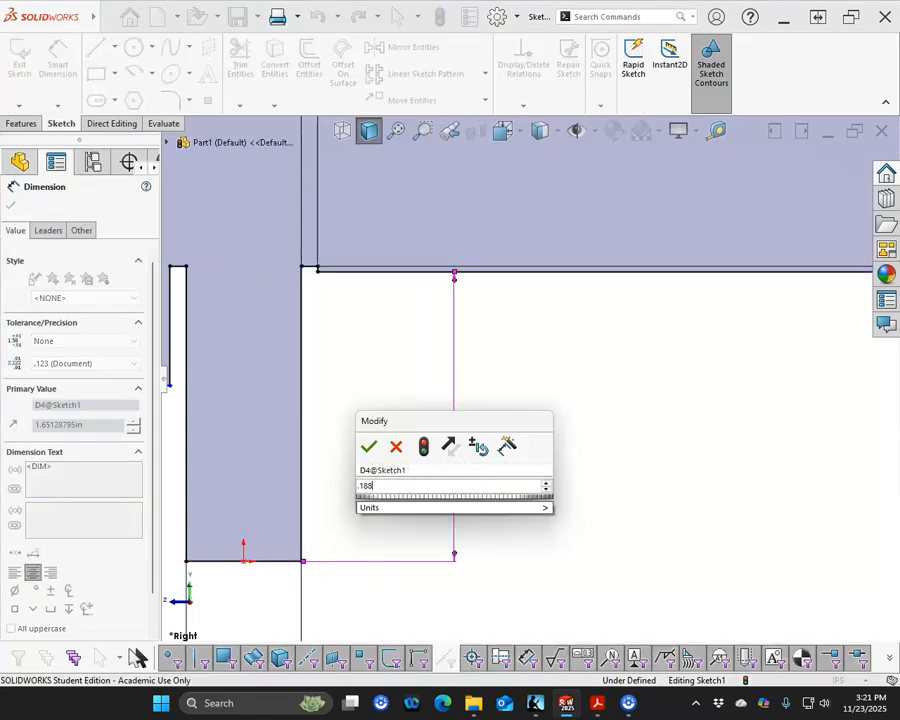
key(Return)
scroll(436, 528, up, 4)
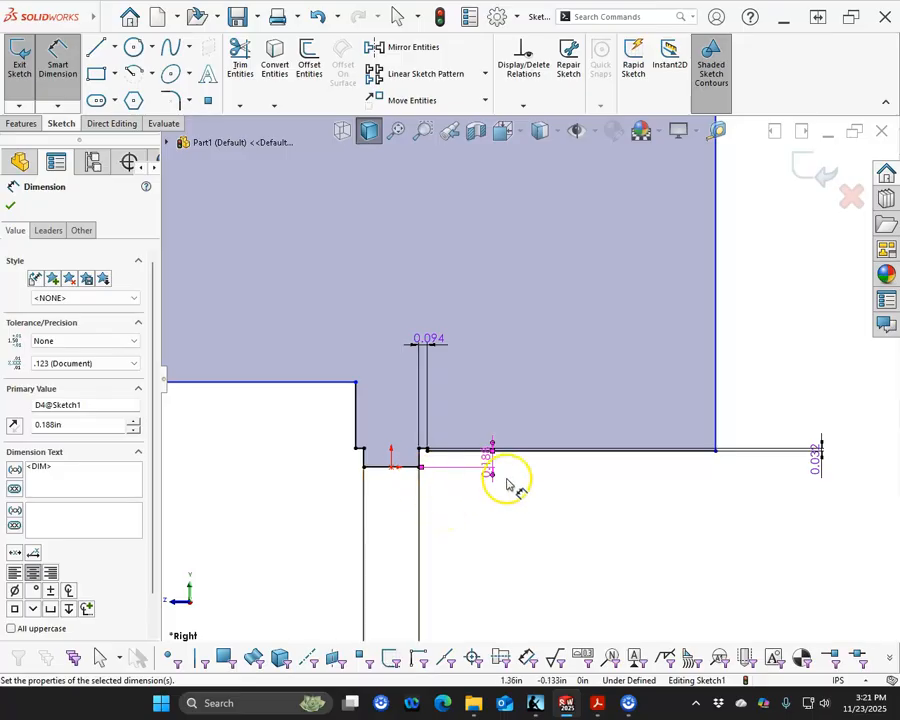
right_click(556, 488)
click(590, 532)
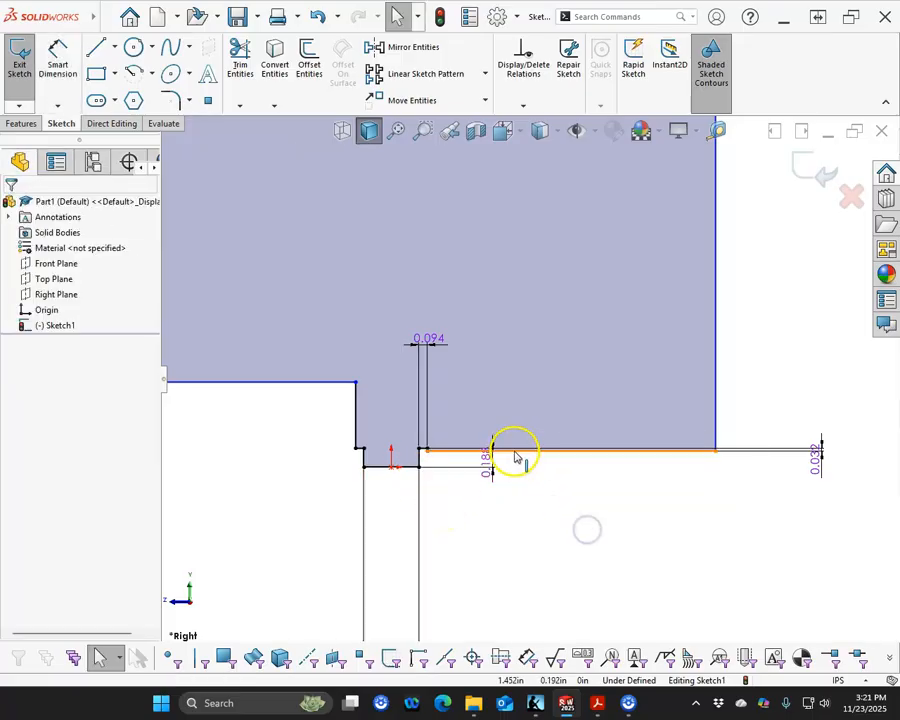
Make the body's left bottom edge collinear with its right bottom edge.
click(515, 451)
ctrl+click(301, 381)
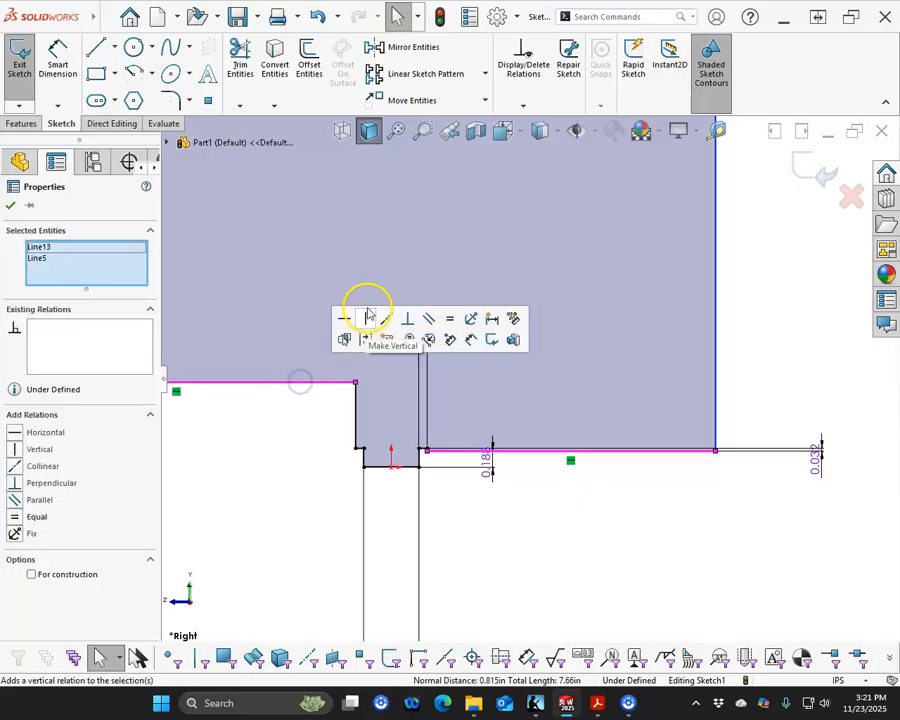
click(381, 318)
click(502, 550)
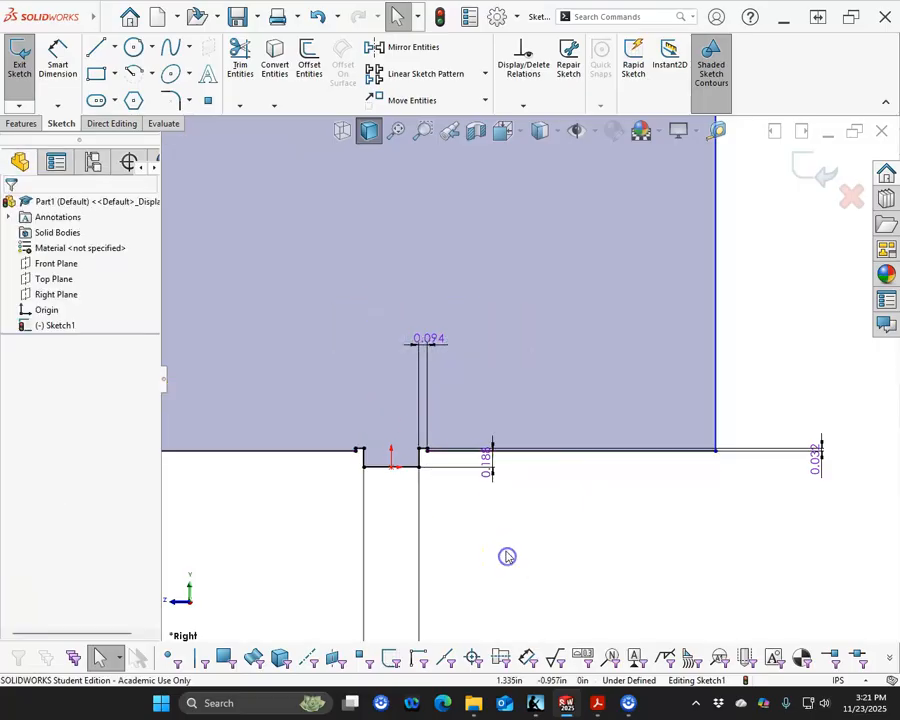
Reposition the 0.188 dimension text below the bottom edge and move the 0.656 dimension up close beneath the baseline.
click(488, 519)
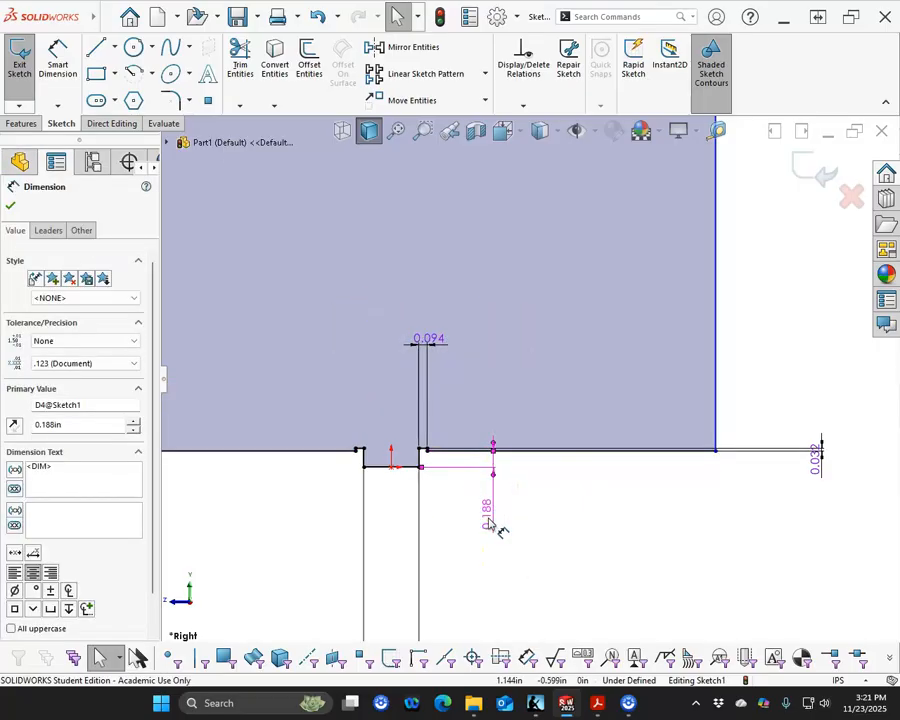
scroll(488, 522, down, 3)
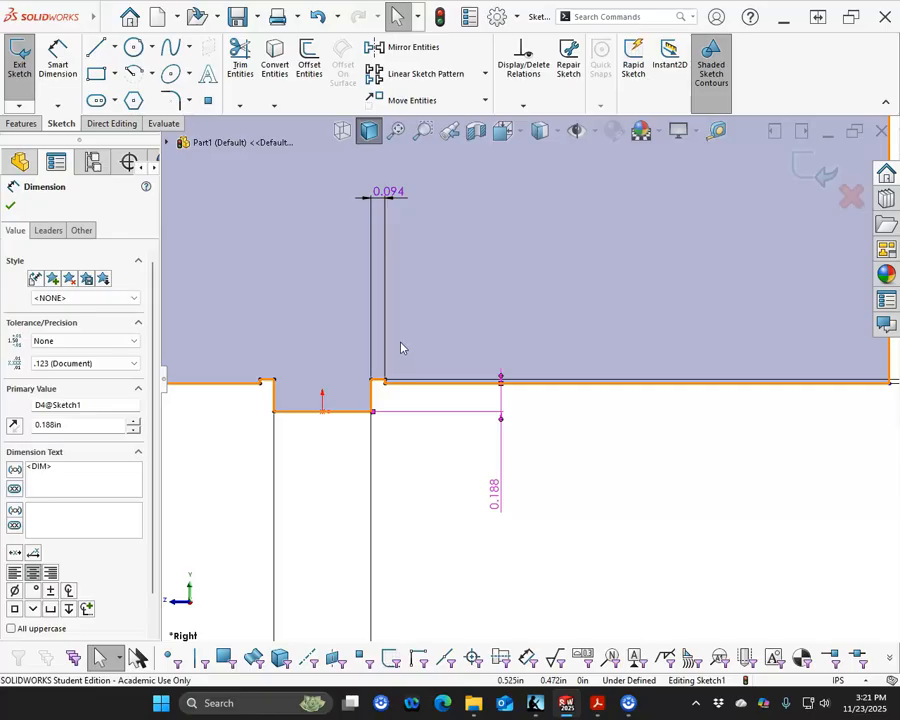
scroll(401, 348, up, 4)
scroll(521, 525, up, 4)
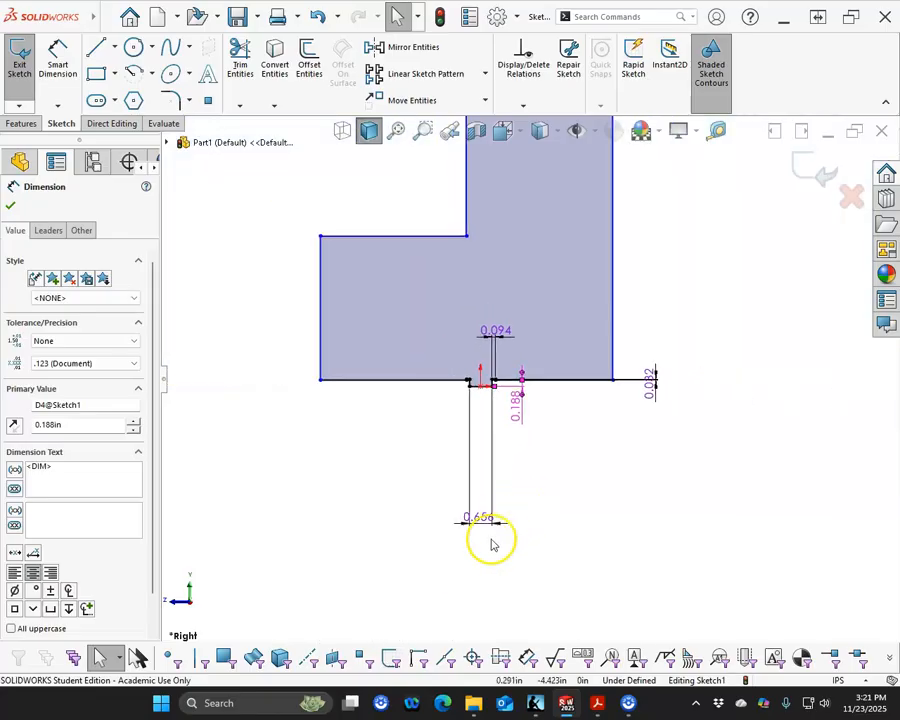
drag(478, 520, 477, 412)
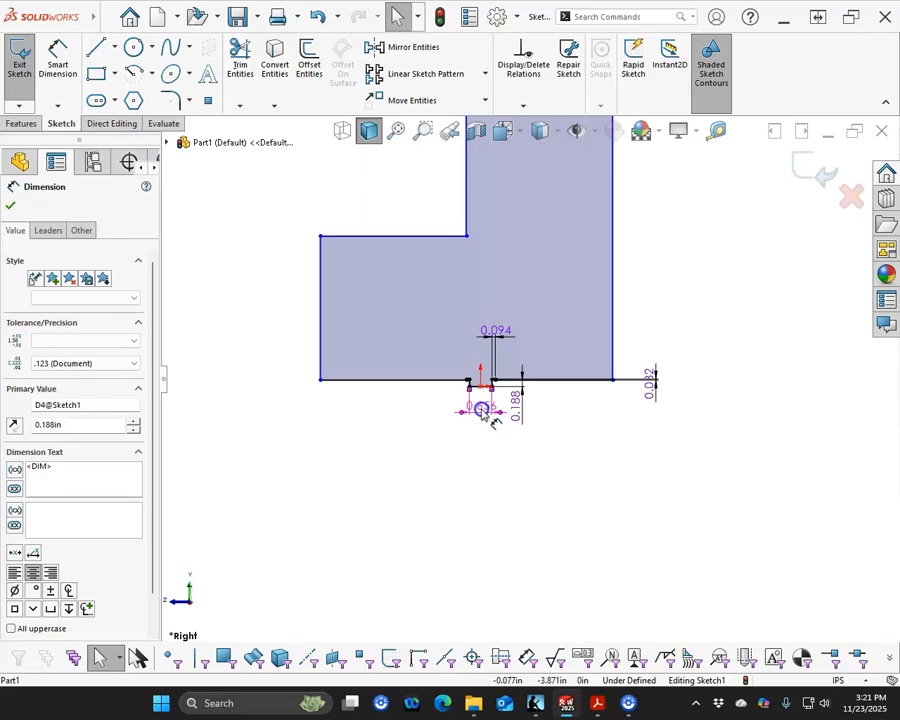
Dimension the body's overall bottom width between its left and right vertical edges as 2.063 in, and finish dimensioning.
scroll(565, 366, down, 6)
click(765, 455)
click(660, 480)
scroll(644, 472, up, 4)
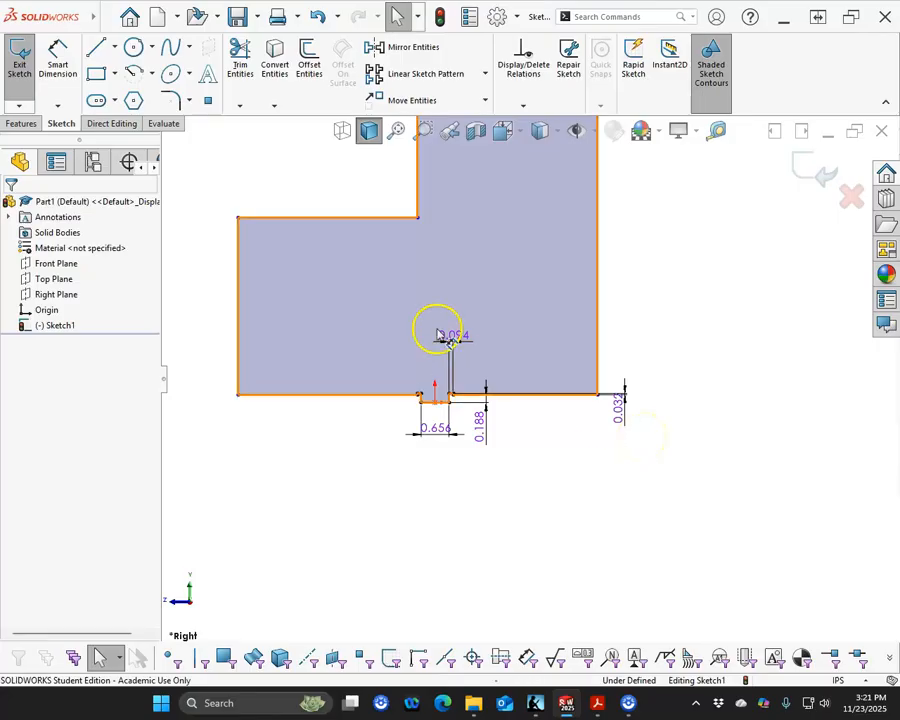
click(58, 62)
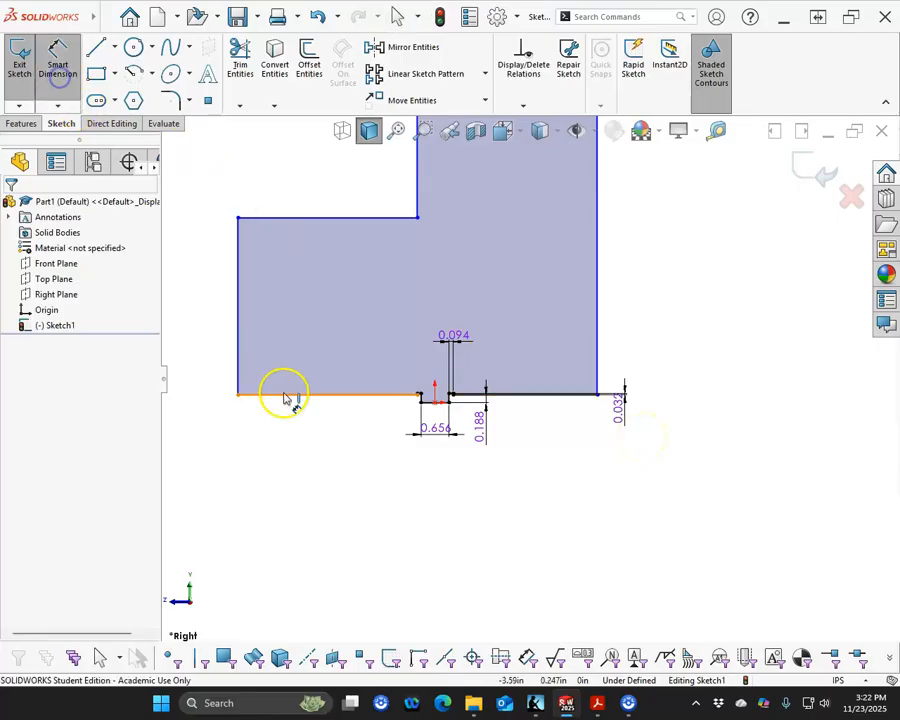
click(238, 365)
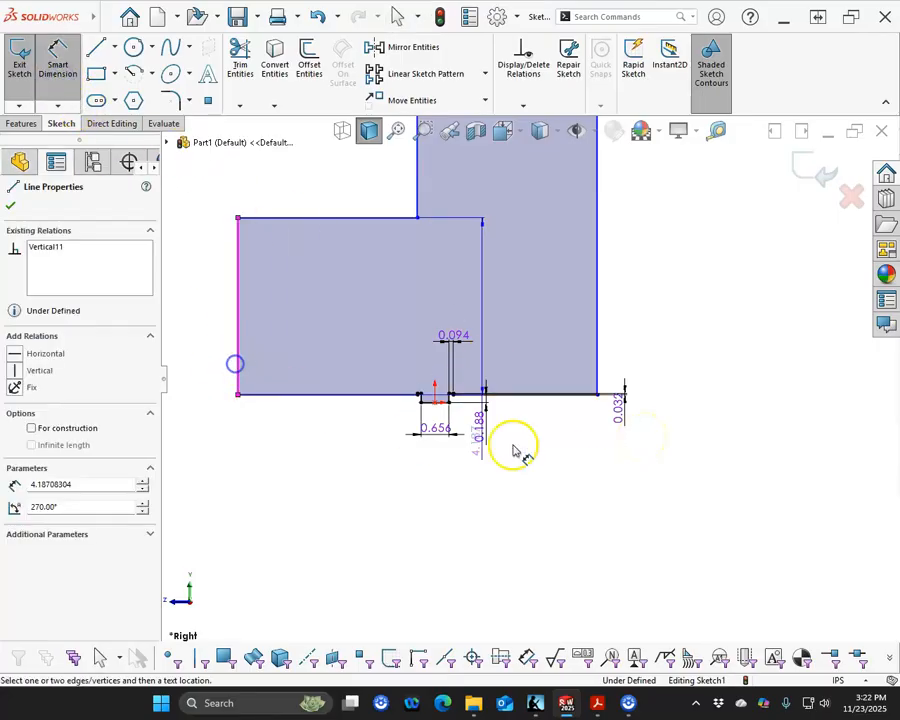
click(597, 372)
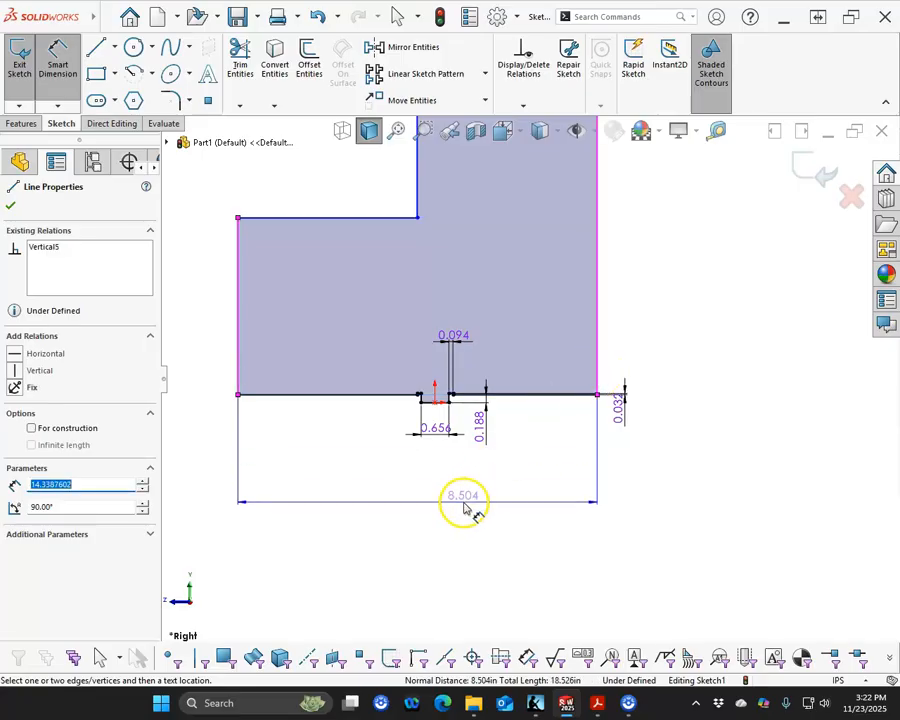
click(467, 504)
text(2.6)
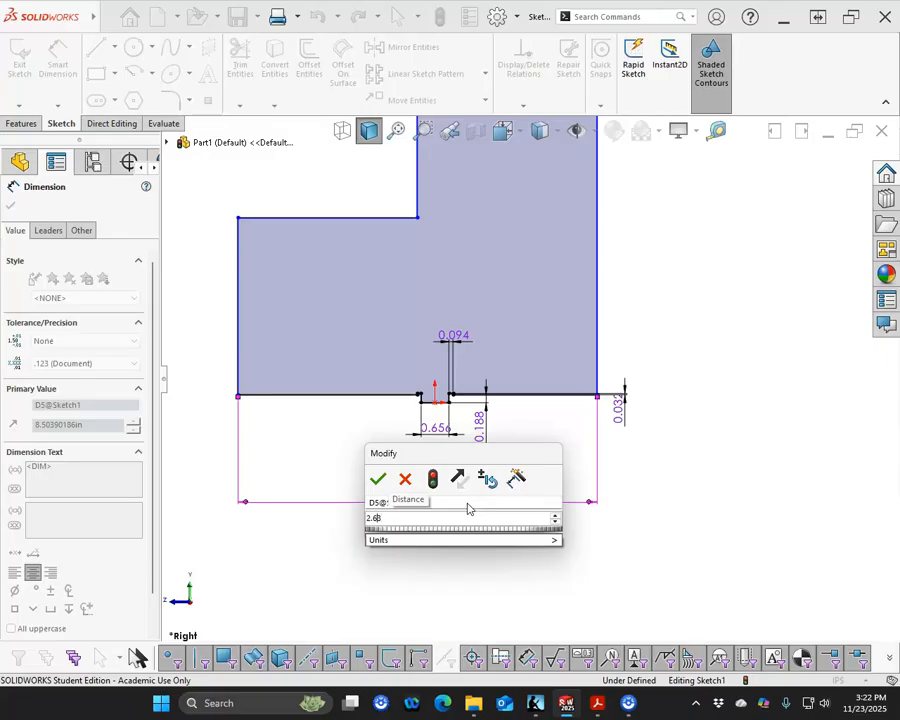
text(3)
key(BackSpace)
key(BackSpace)
text(063)
key(Return)
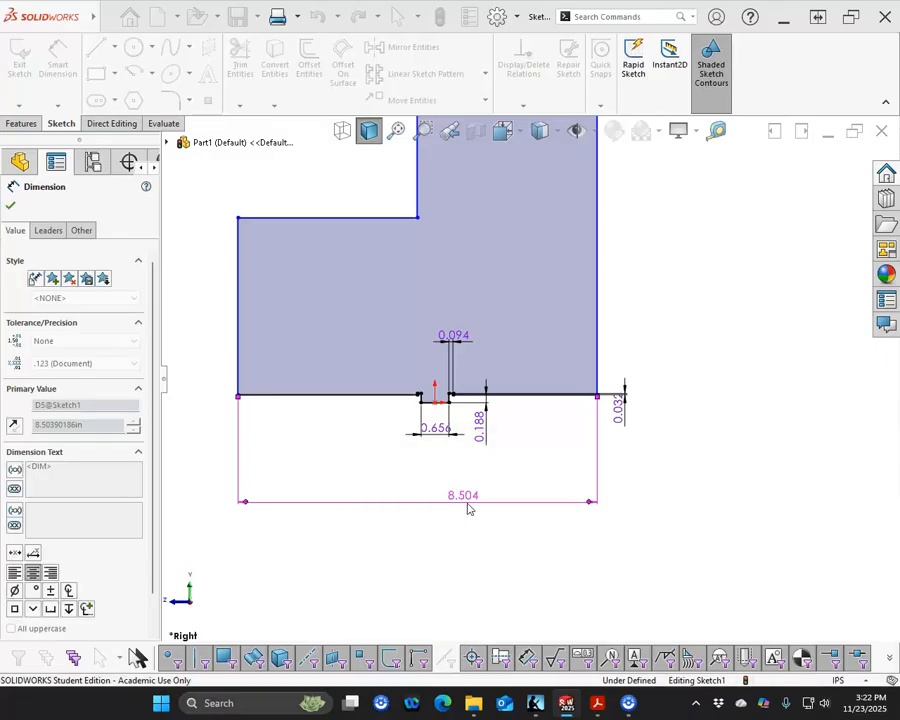
right_click(466, 500)
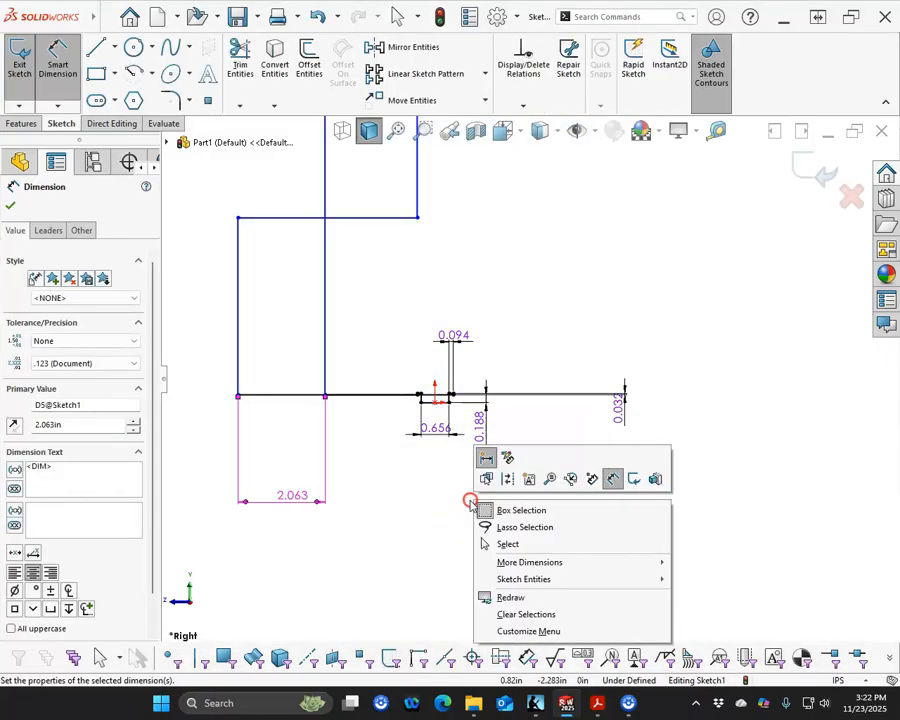
click(509, 546)
Shift the body's bottom right corner to about 0.85 in right of the origin and reposition the 2.063 and 0.032 dimension texts nearer the profile.
mouse_move(328, 395)
mouse_down()
mouse_move(495, 401)
mouse_move(471, 396)
mouse_up()
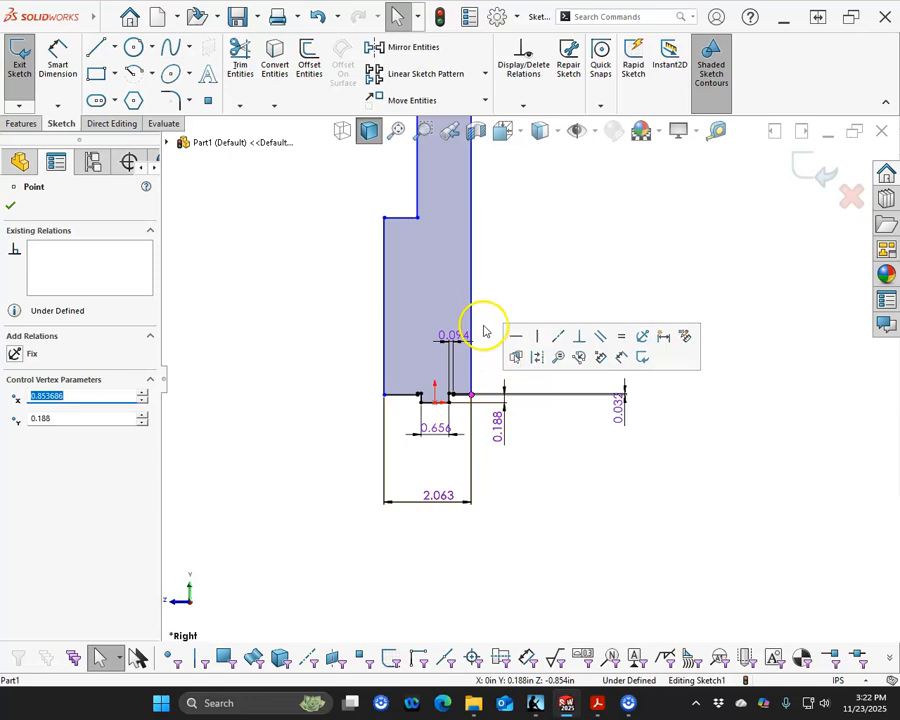
drag(446, 498, 444, 460)
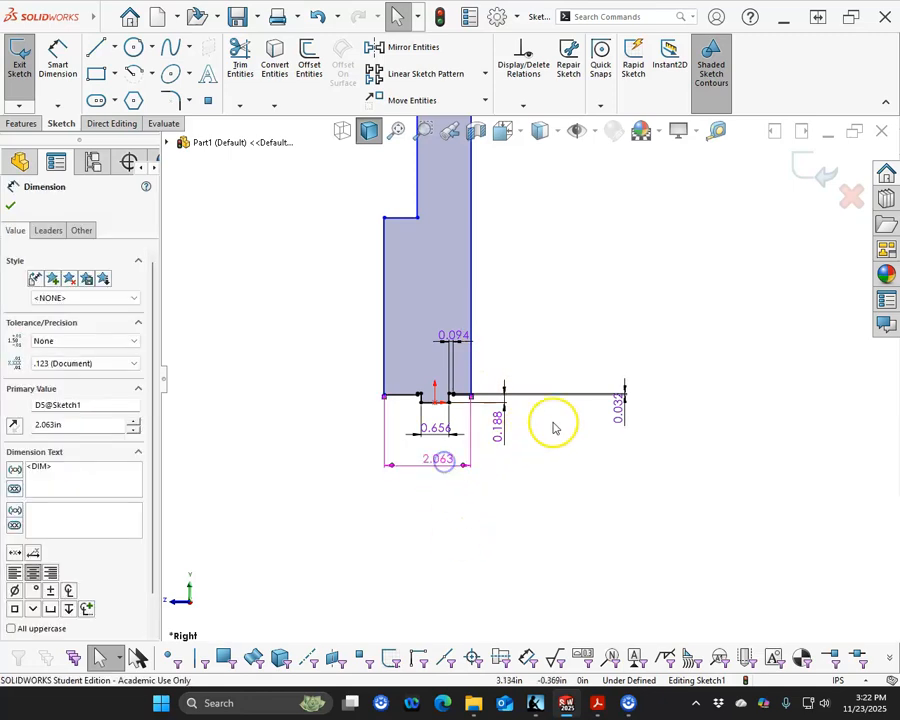
mouse_move(606, 414)
mouse_down()
mouse_move(520, 373)
mouse_move(506, 355)
mouse_up()
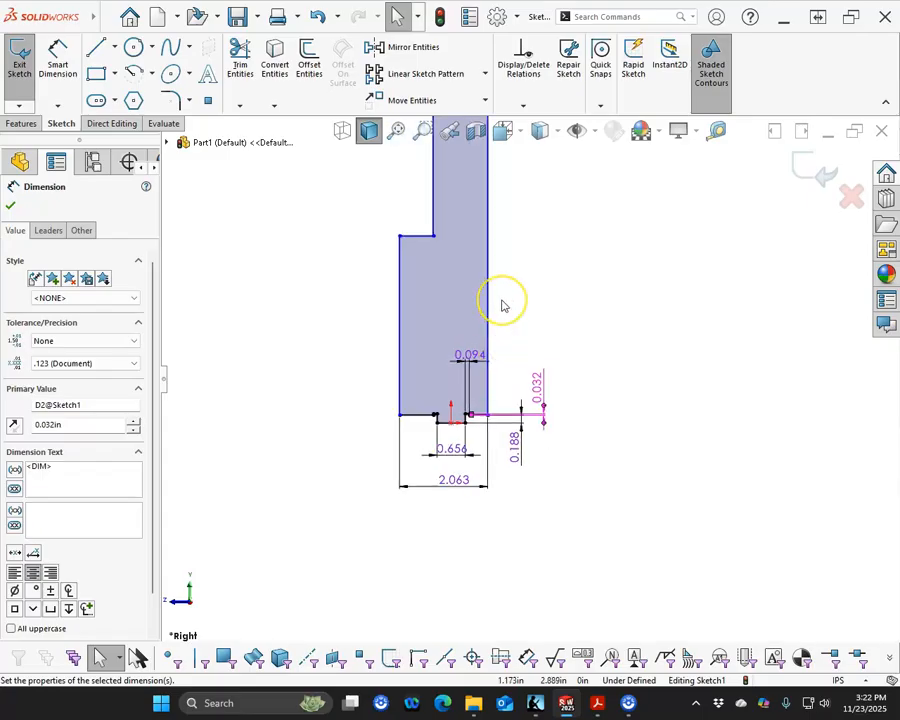
Check the exercise drawing, dimension the overall height from the baseline to the top edge as 4.563 in, and finish dimensioning.
scroll(502, 300, up, 2)
scroll(502, 300, down, 2)
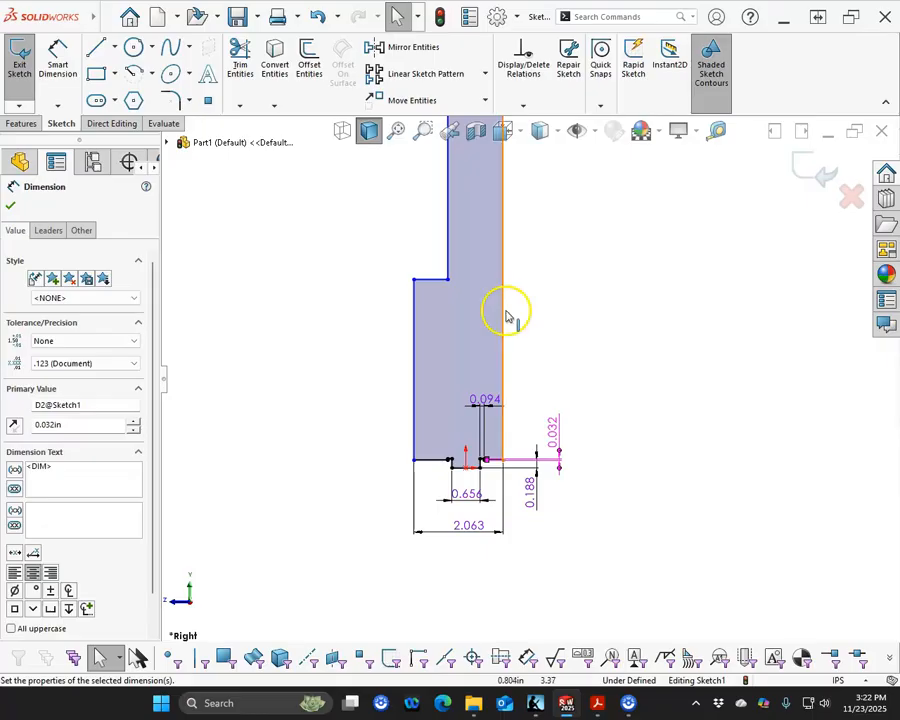
mouse_move(0, 100)
mouse_down()
mouse_move(94, 123)
mouse_move(113, 82)
mouse_up()
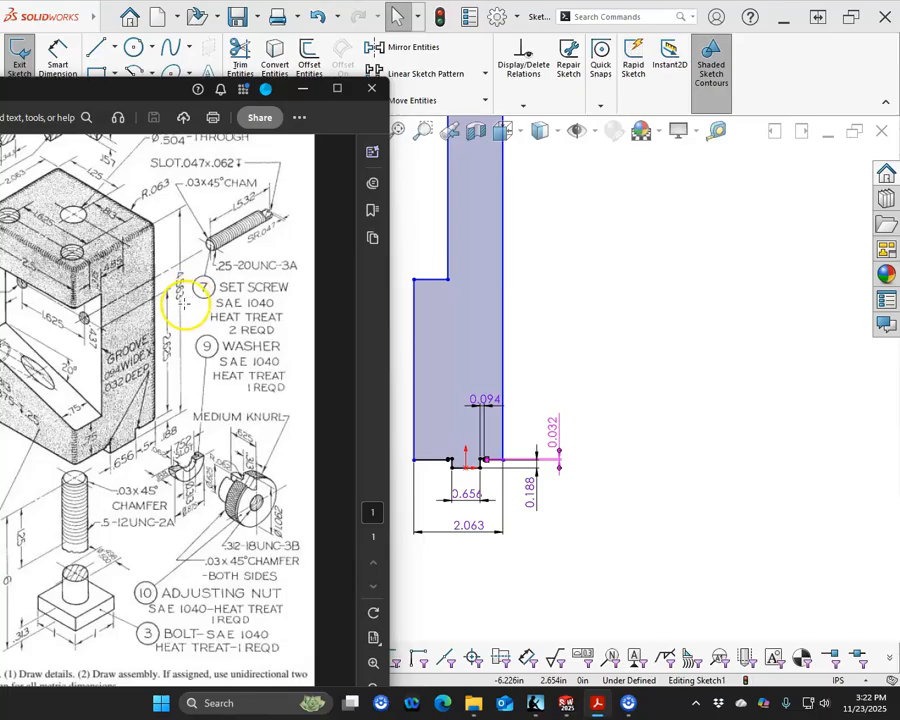
drag(122, 91, 0, 80)
scroll(526, 364, up, 5)
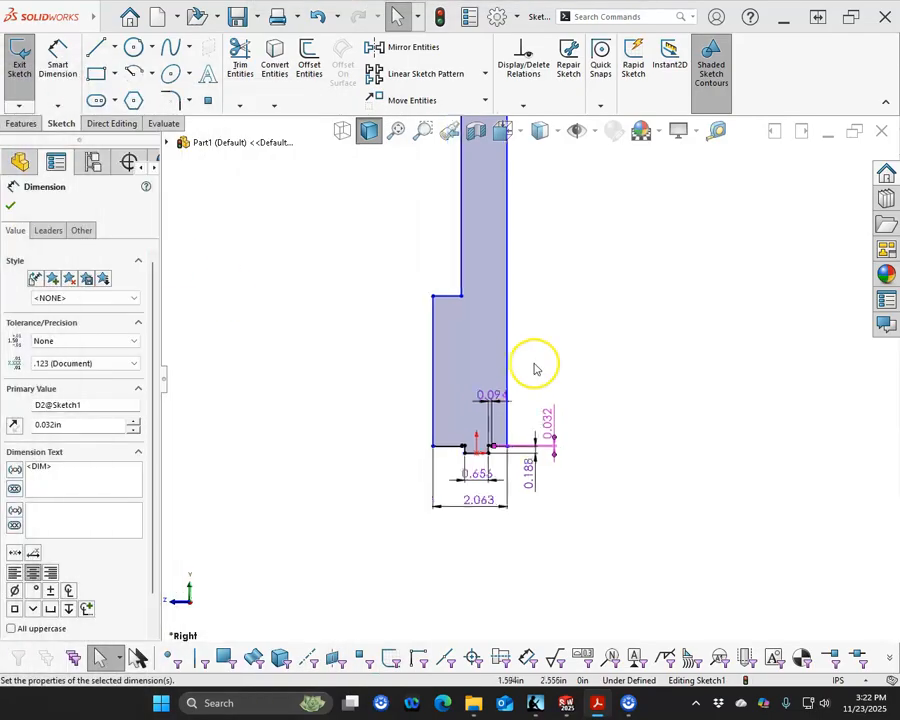
click(40, 76)
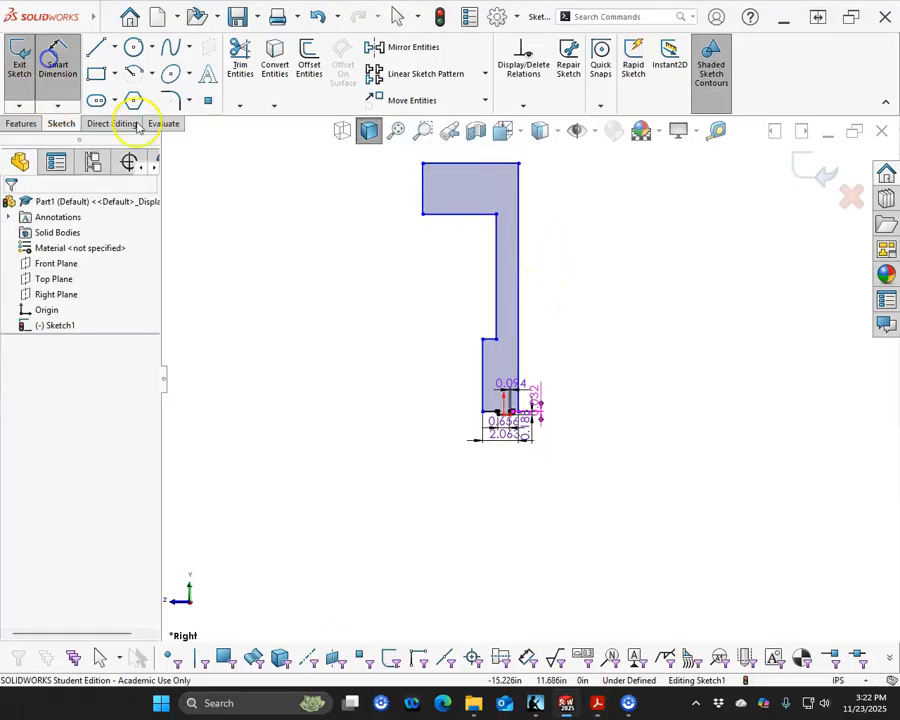
scroll(540, 402, down, 5)
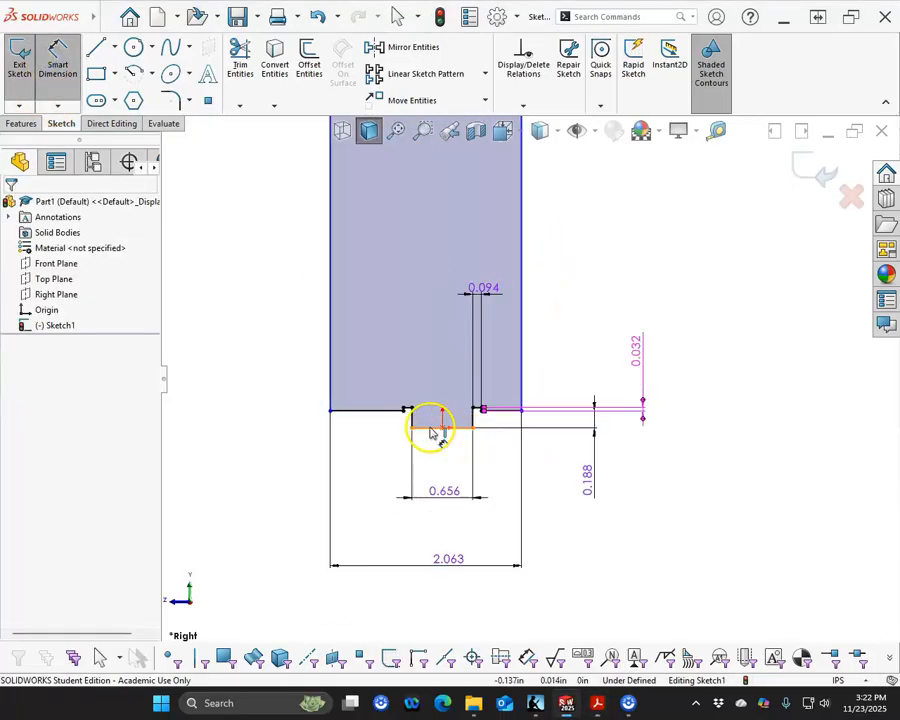
click(432, 430)
scroll(494, 394, up, 6)
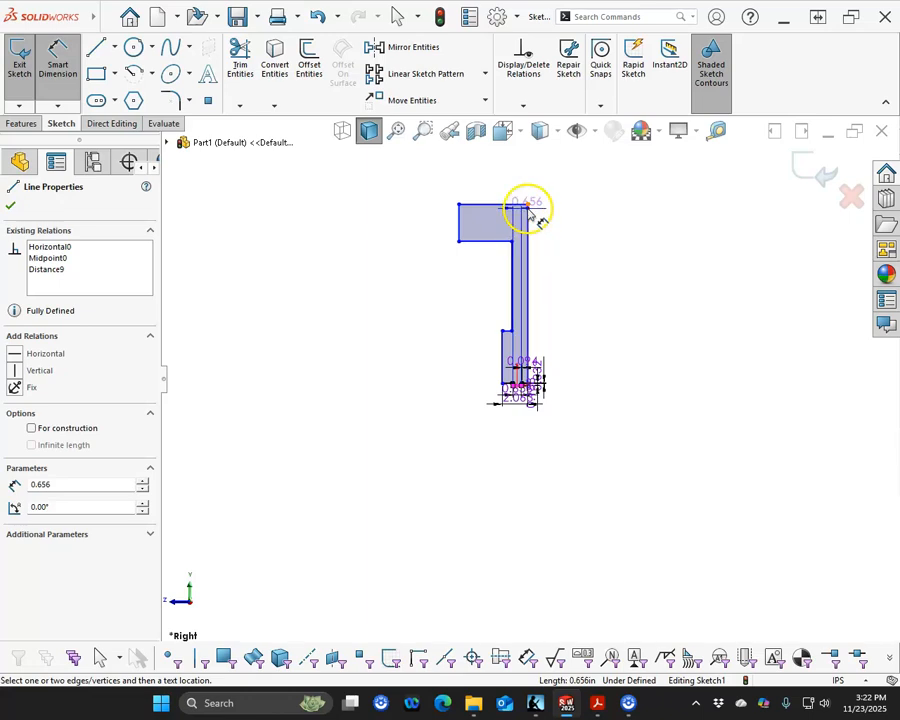
click(513, 205)
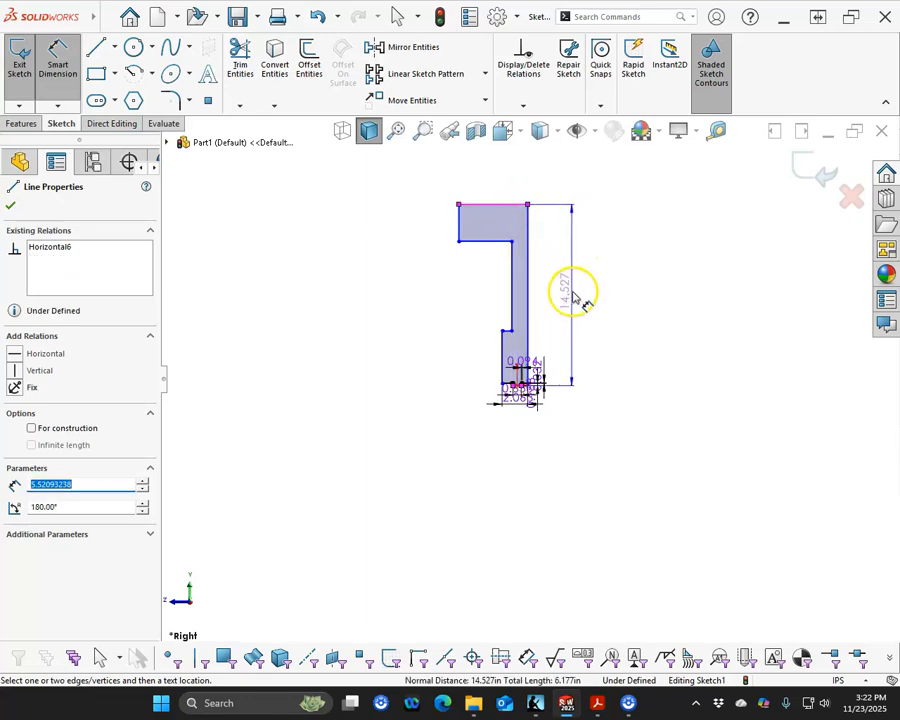
click(575, 298)
text(4.563)
key(Return)
scroll(562, 400, down, 2)
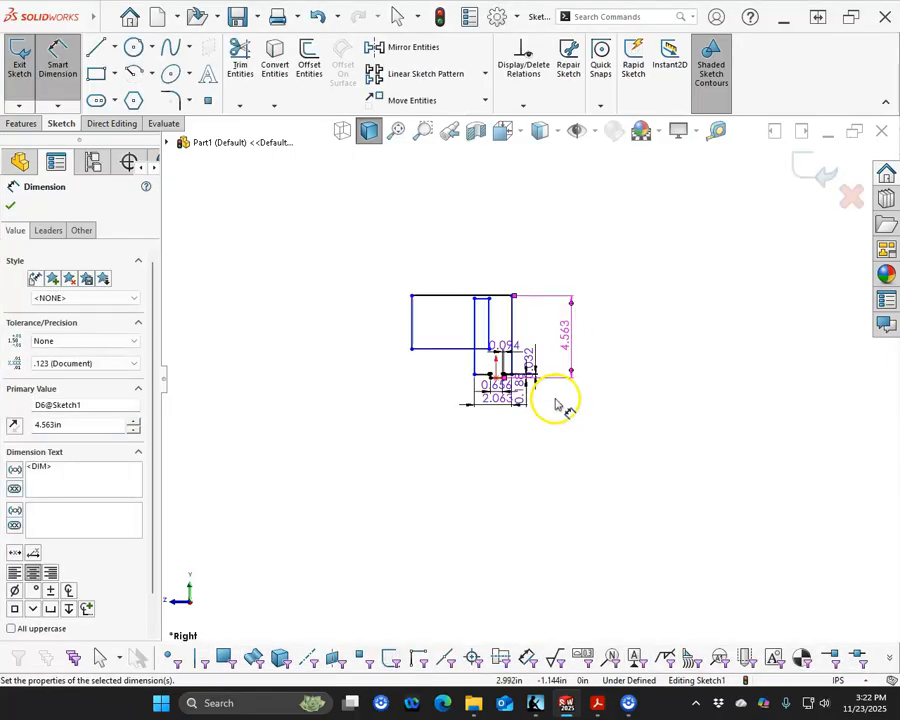
scroll(500, 372, down, 3)
right_click(460, 356)
click(476, 395)
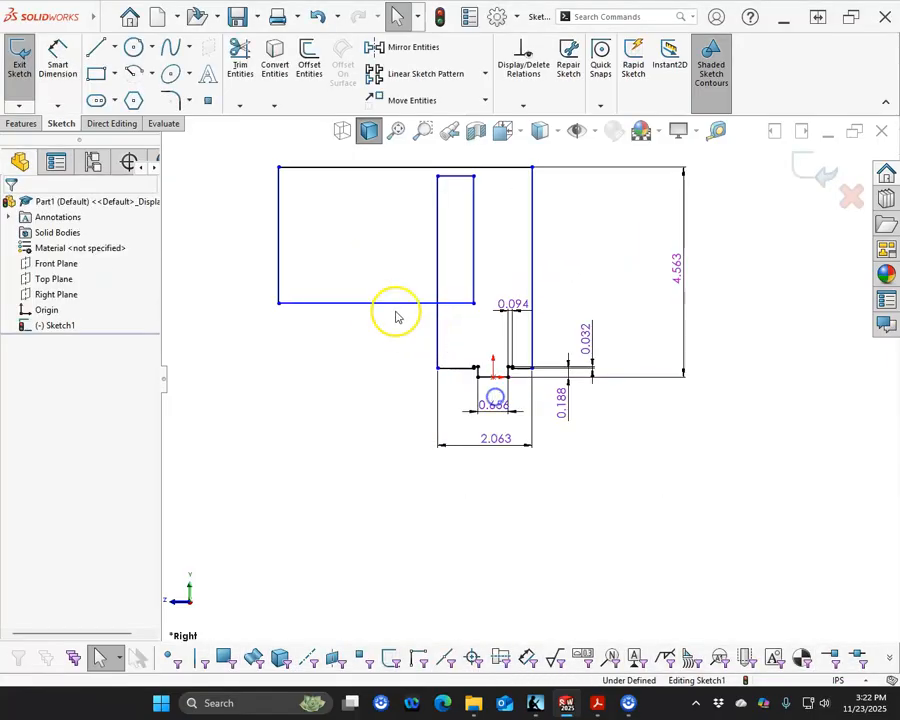
Reshape the overlapping profile by moving the upper arm's lower left corner up and inward and lowering the lower block's top edge below it.
drag(279, 303, 408, 224)
click(386, 206)
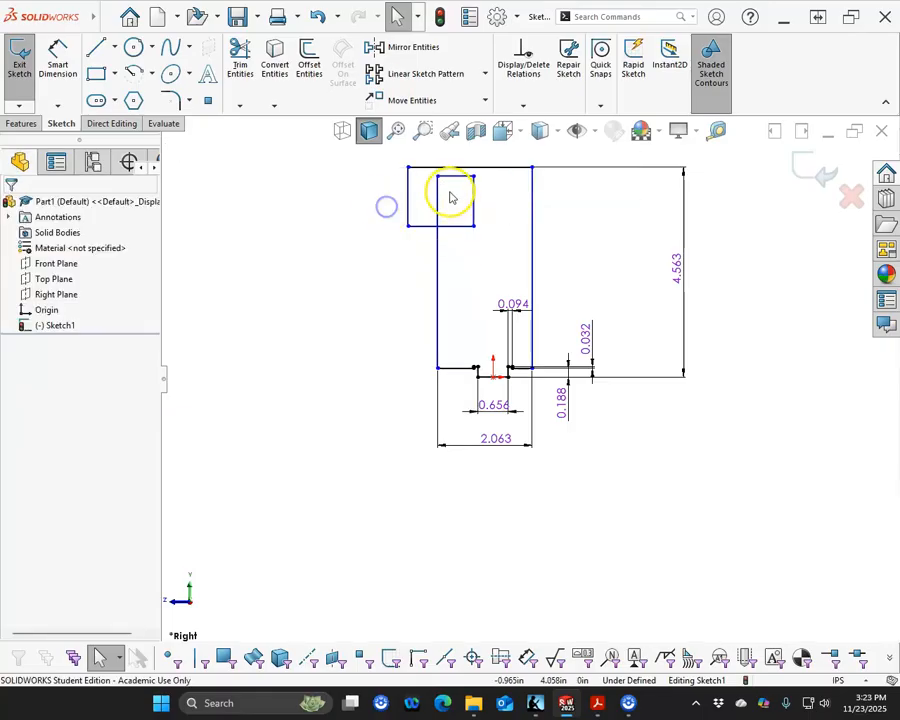
drag(436, 192, 430, 292)
Try to align the lower block's left edge with the upper arm's left edge using a vertical relation, and undo it.
click(431, 315)
ctrl+click(409, 193)
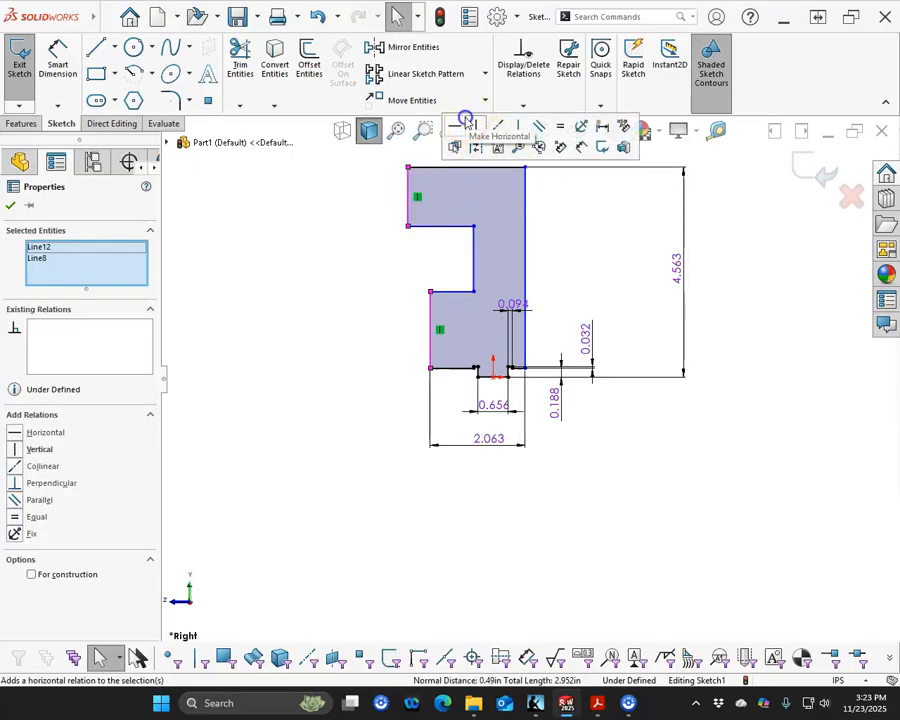
click(474, 126)
key(ctrl+z)
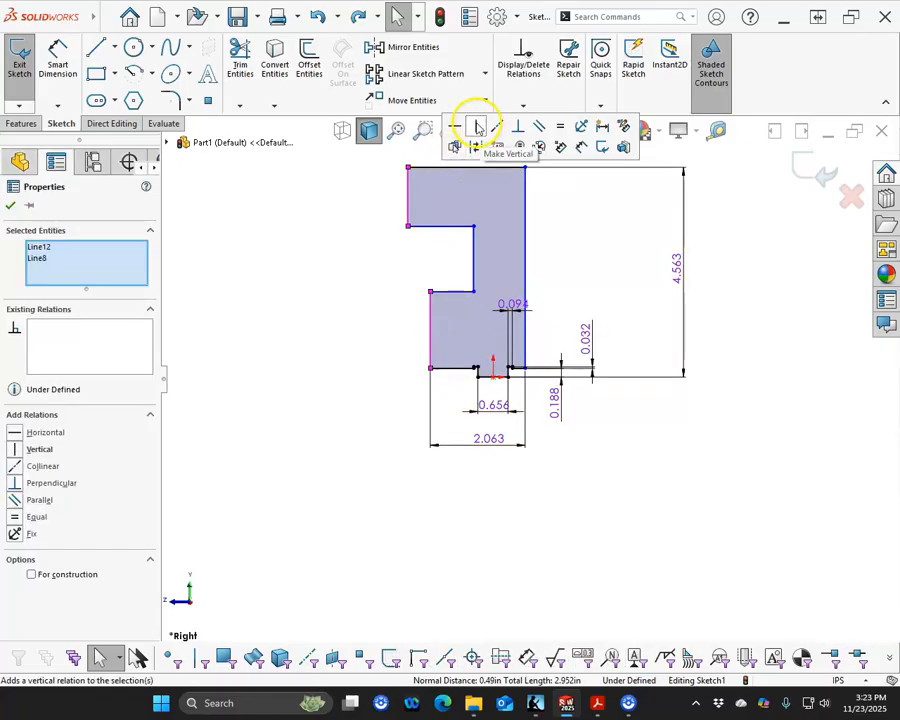
click(384, 260)
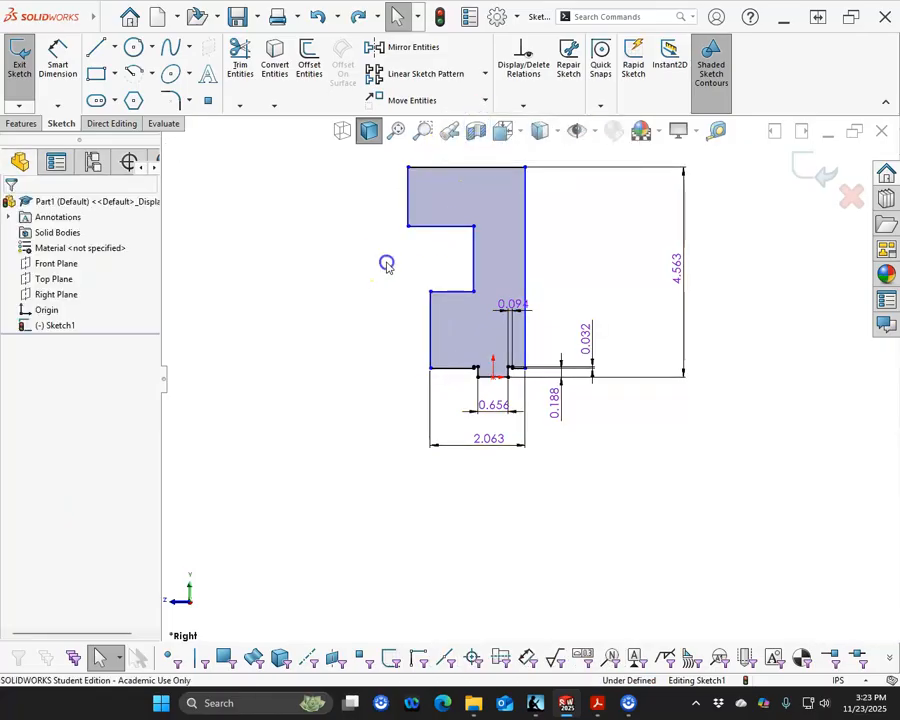
click(436, 319)
click(408, 322)
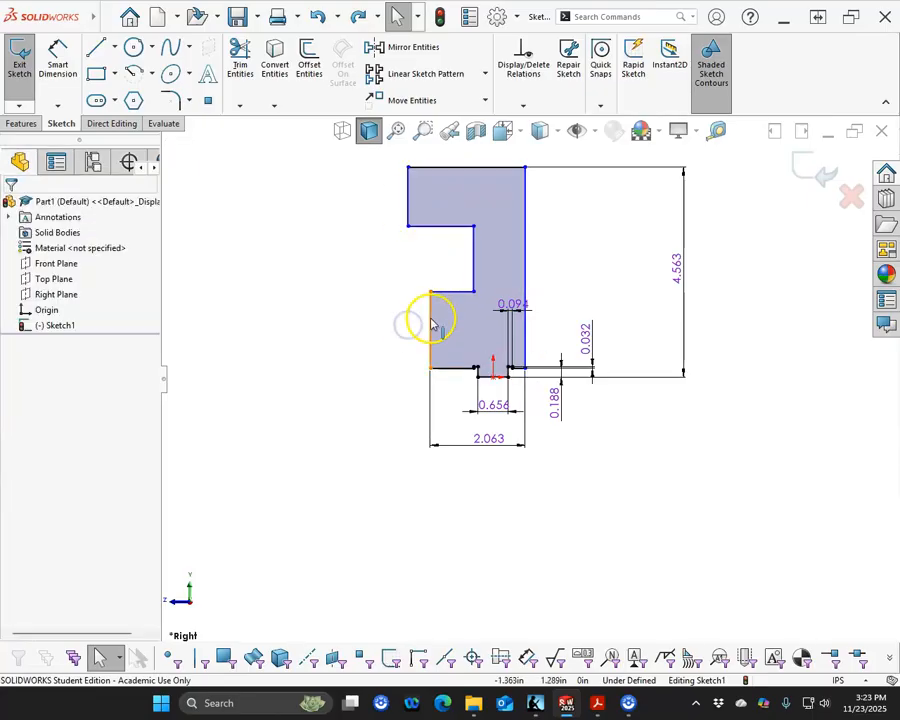
click(431, 323)
ctrl+click(410, 199)
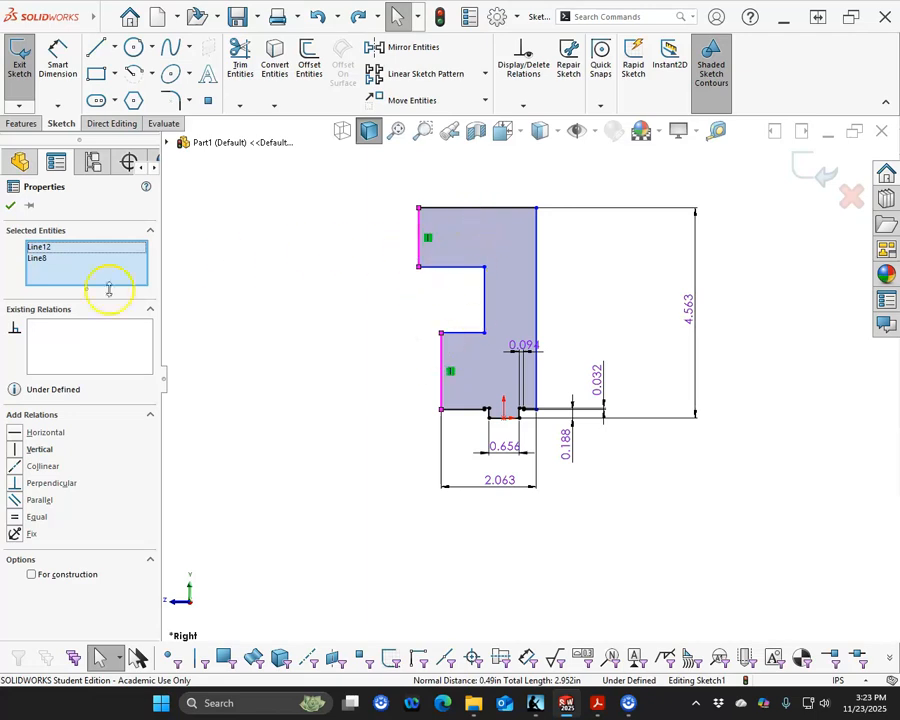
click(322, 386)
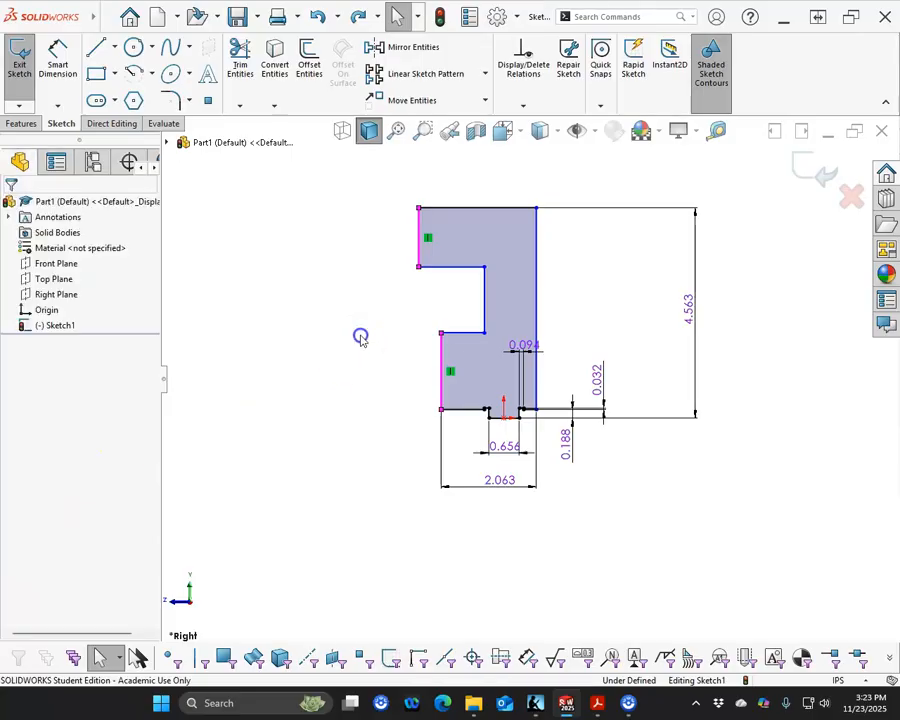
click(441, 334)
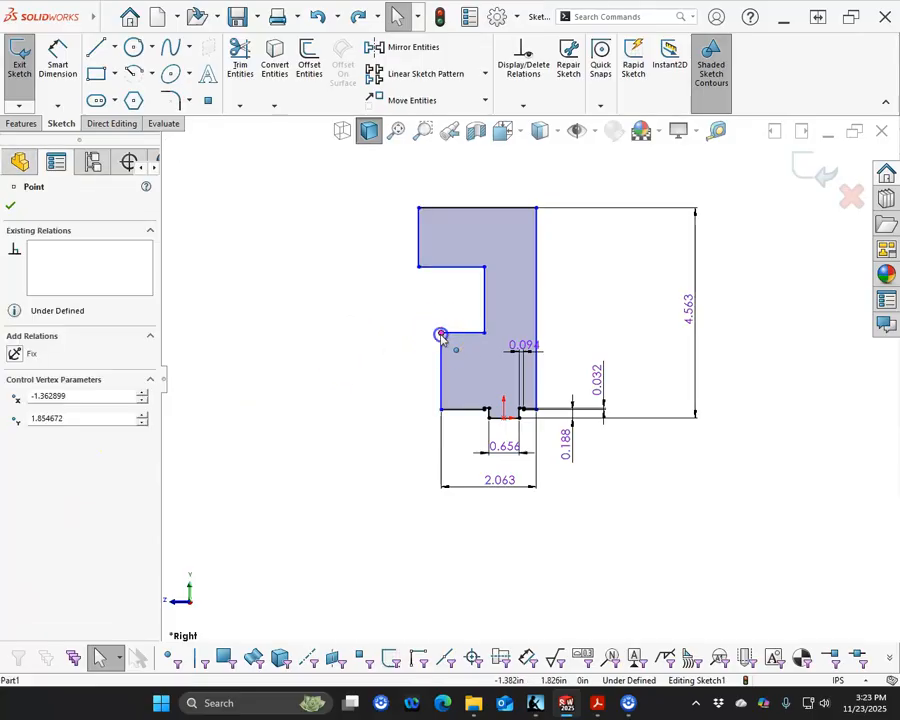
ctrl+click(419, 238)
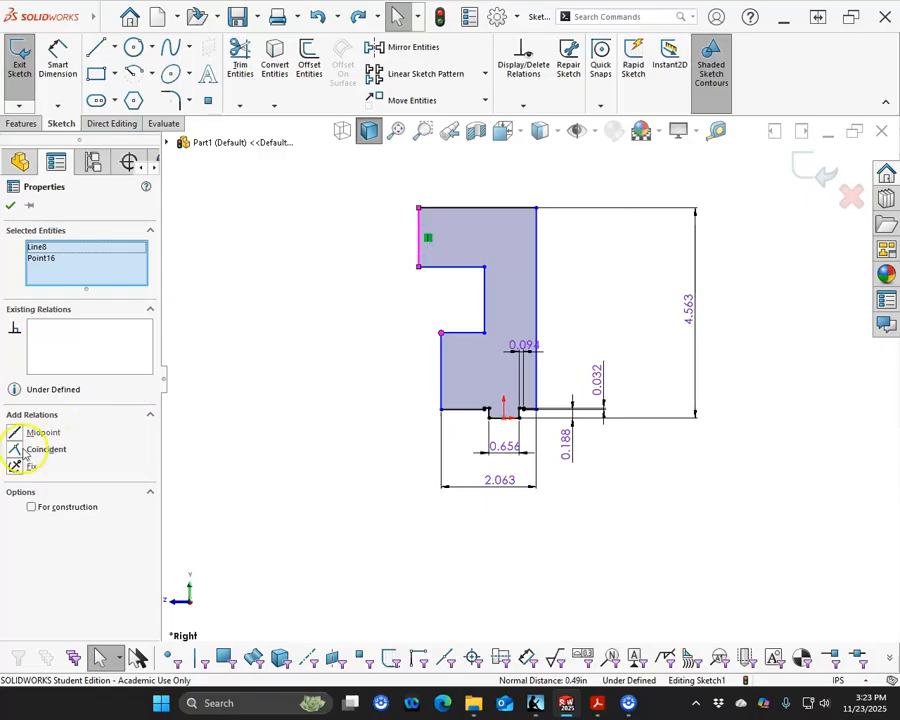
click(380, 360)
click(441, 334)
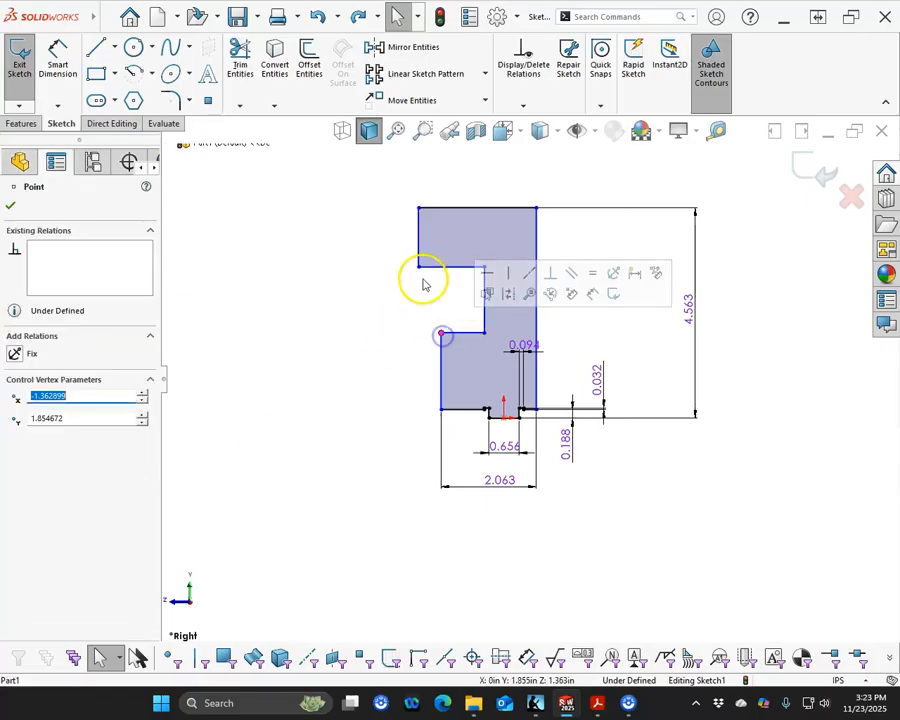
ctrl+click(421, 268)
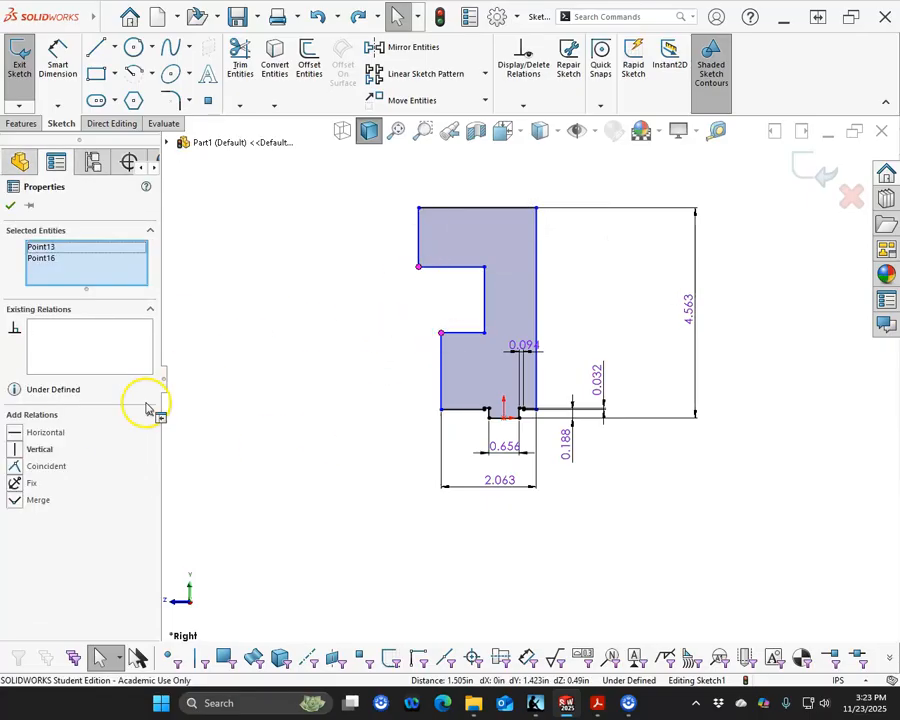
click(290, 332)
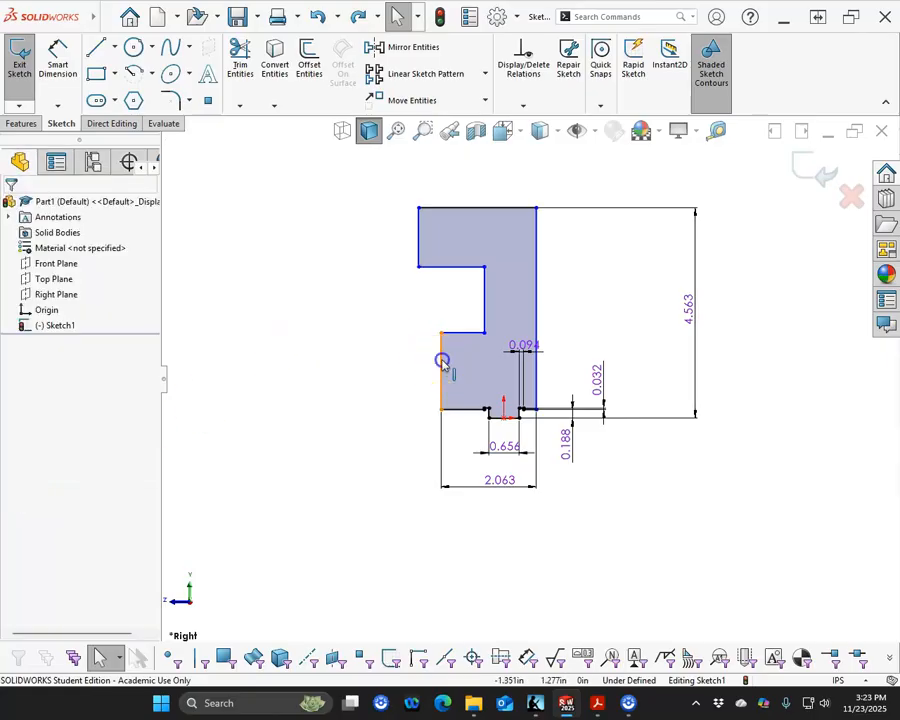
Make the lower block's left edge collinear with the upper arm's left edge.
click(442, 361)
ctrl+click(417, 257)
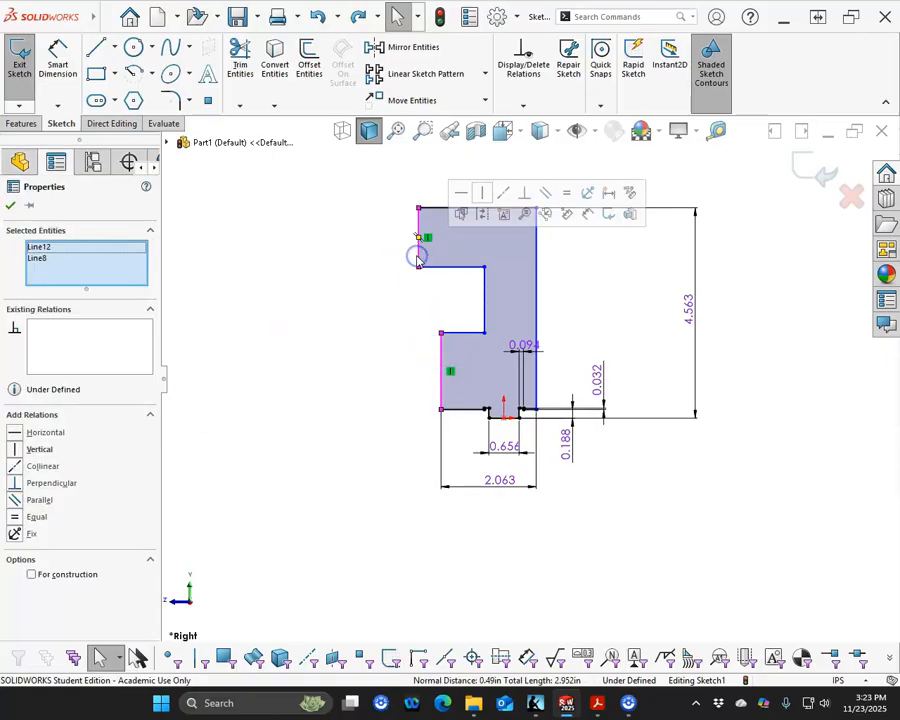
click(501, 191)
click(268, 297)
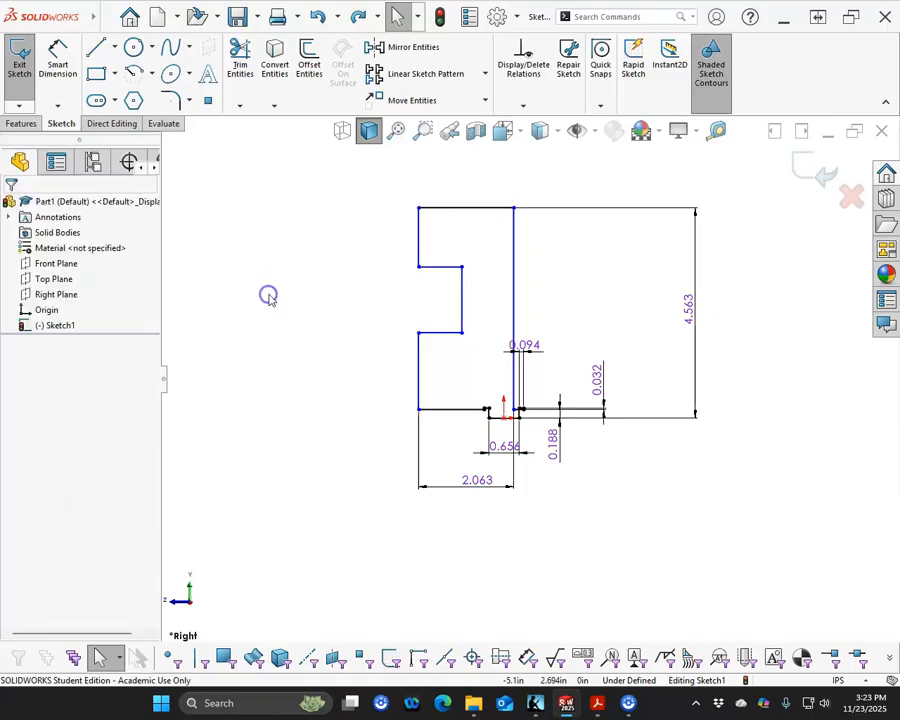
Move the body's bottom right corner rightward past the right relief groove so the profile no longer crosses itself.
scroll(526, 414, up, 5)
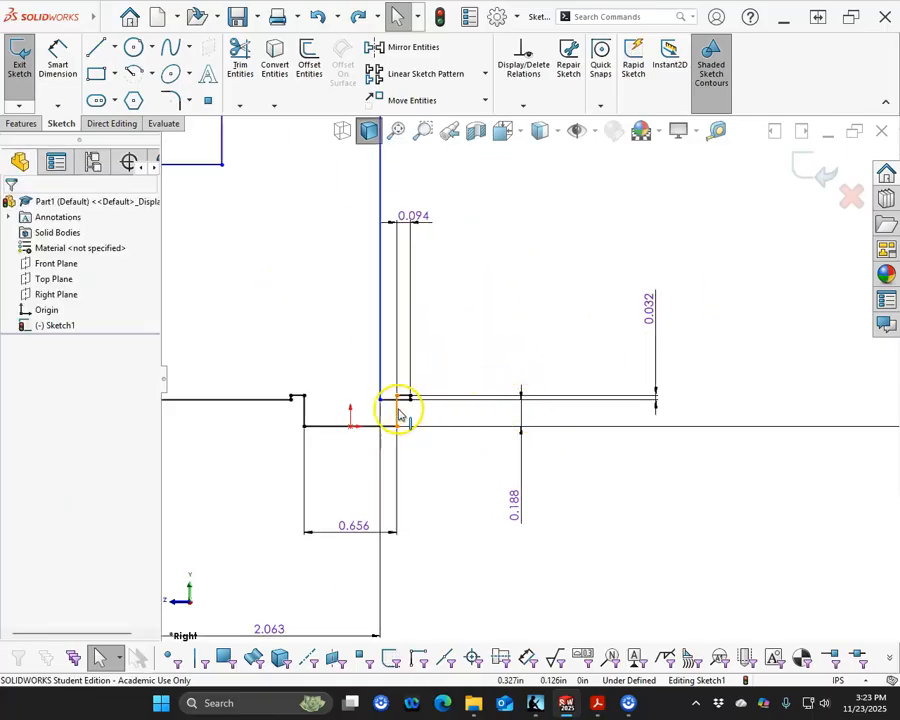
drag(381, 402, 482, 399)
click(503, 462)
scroll(503, 462, down, 3)
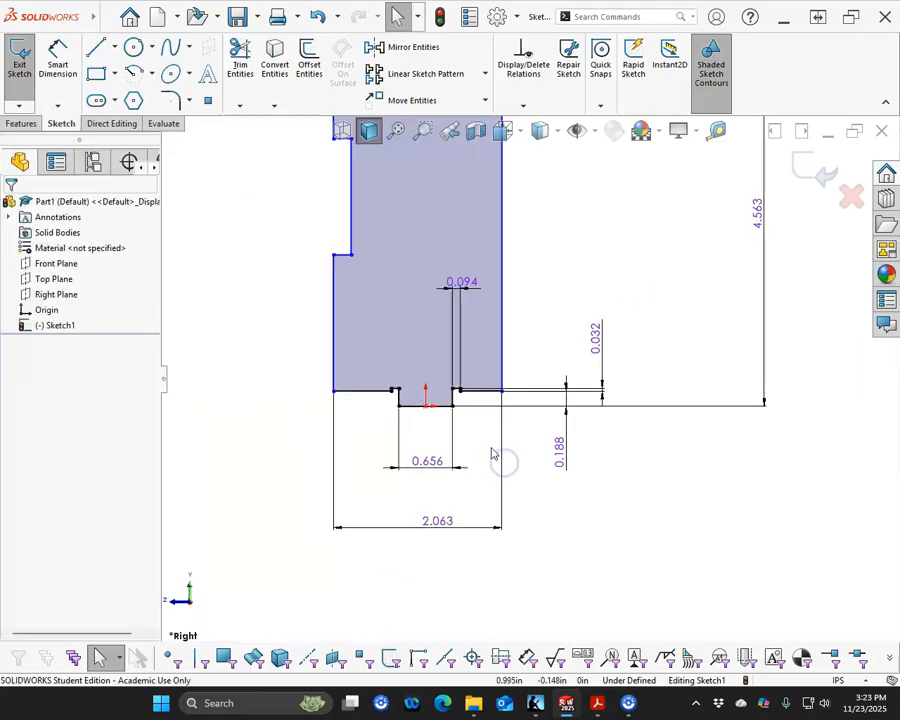
Dimension the horizontal distance from the bottom tongue's right side to the body's right edge as 0.5 in.
click(57, 62)
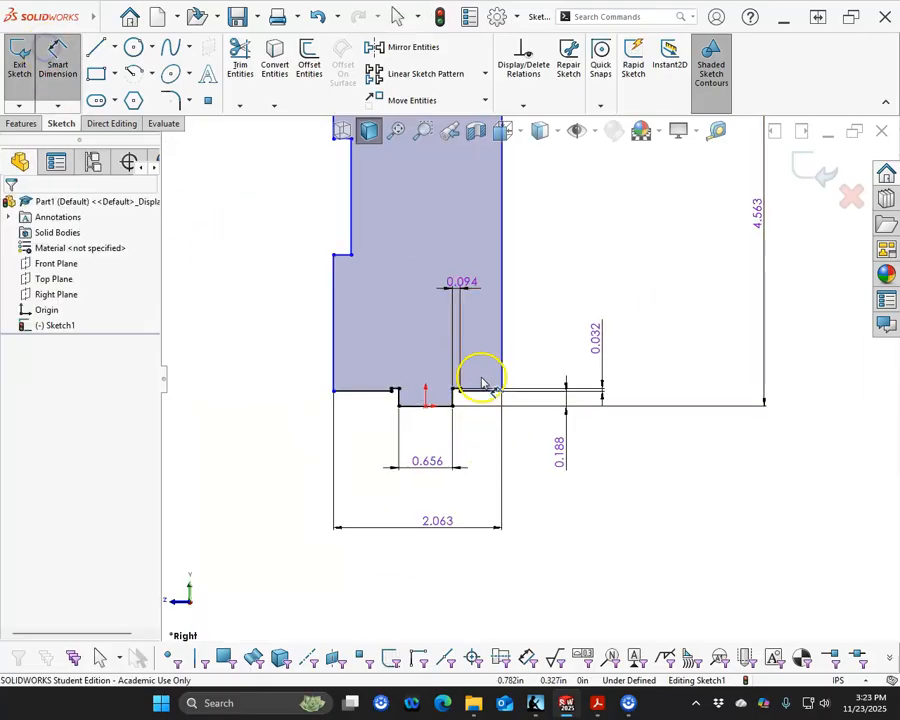
scroll(484, 382, up, 3)
scroll(440, 415, up, 3)
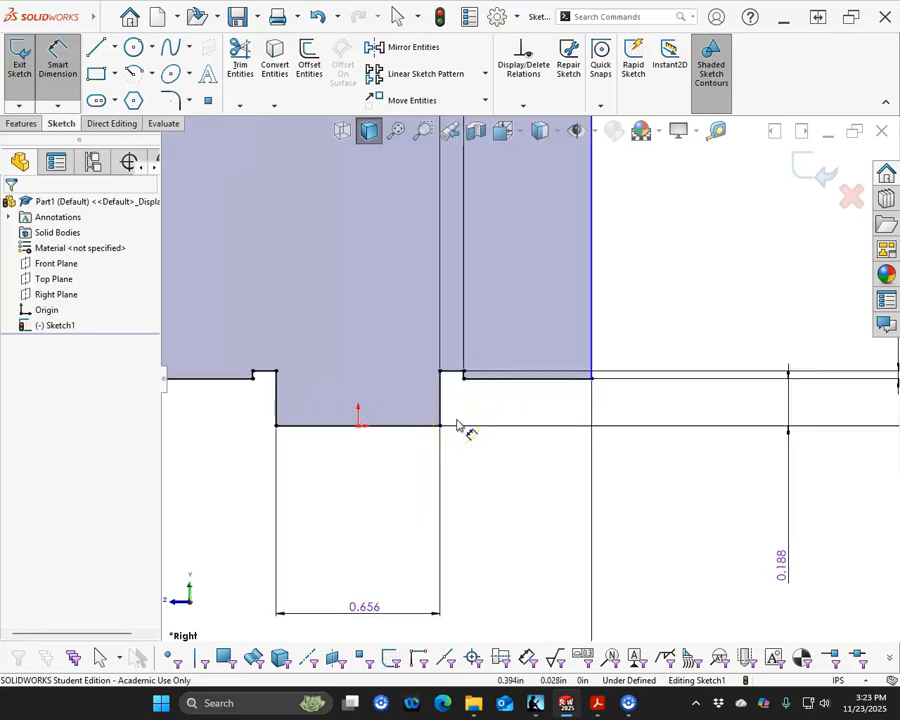
click(441, 408)
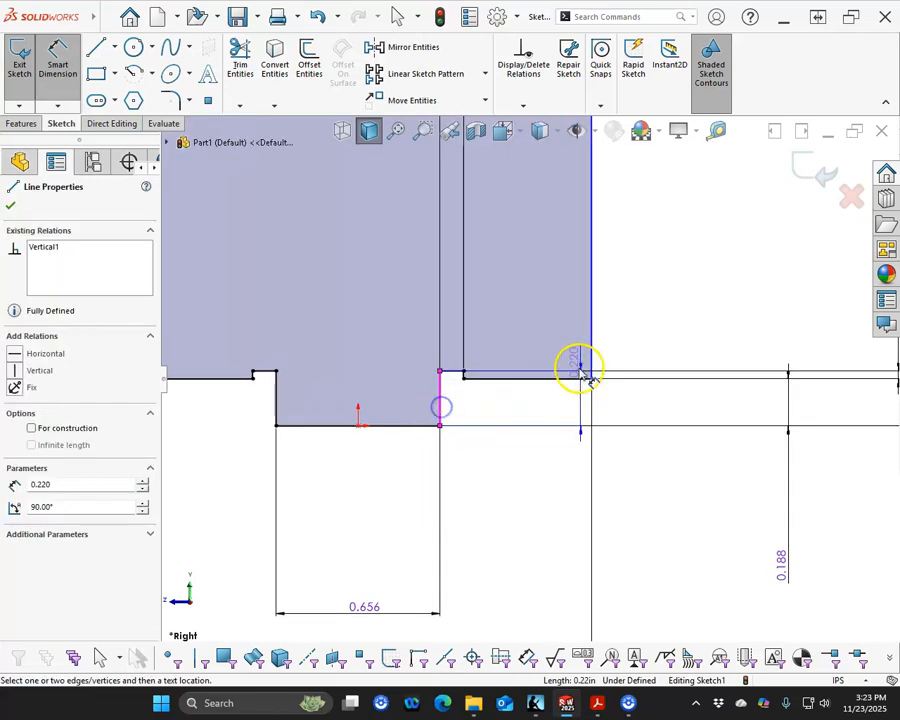
click(594, 360)
click(505, 558)
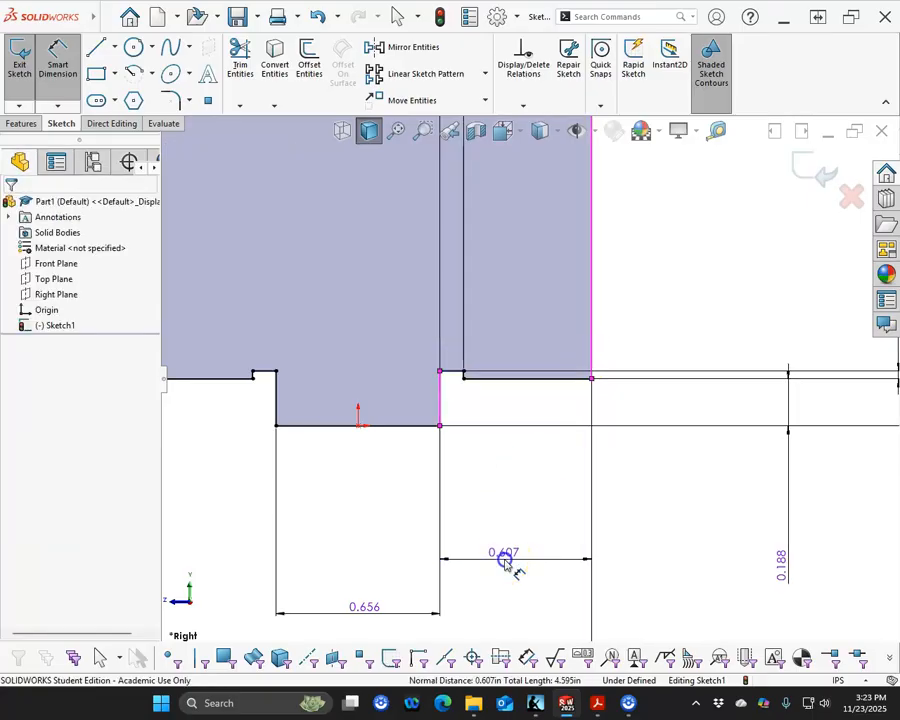
text(0.5)
key(Return)
scroll(504, 458, down, 5)
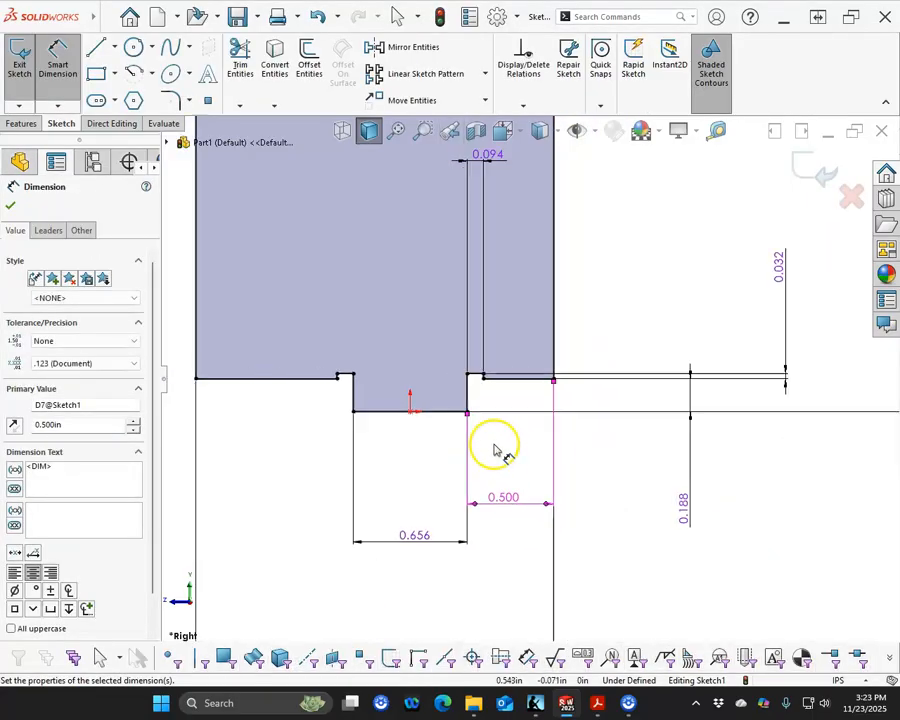
scroll(501, 390, up, 2)
scroll(518, 275, down, 6)
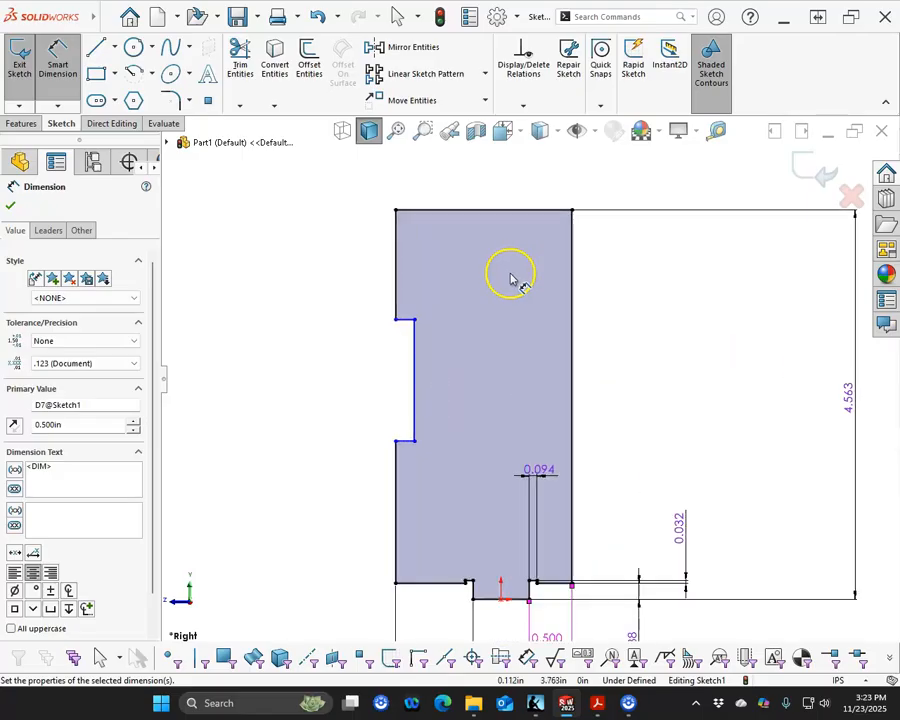
Dimension the height of the upper arm's left edge as 0.875 in.
click(397, 262)
click(352, 272)
text(875)
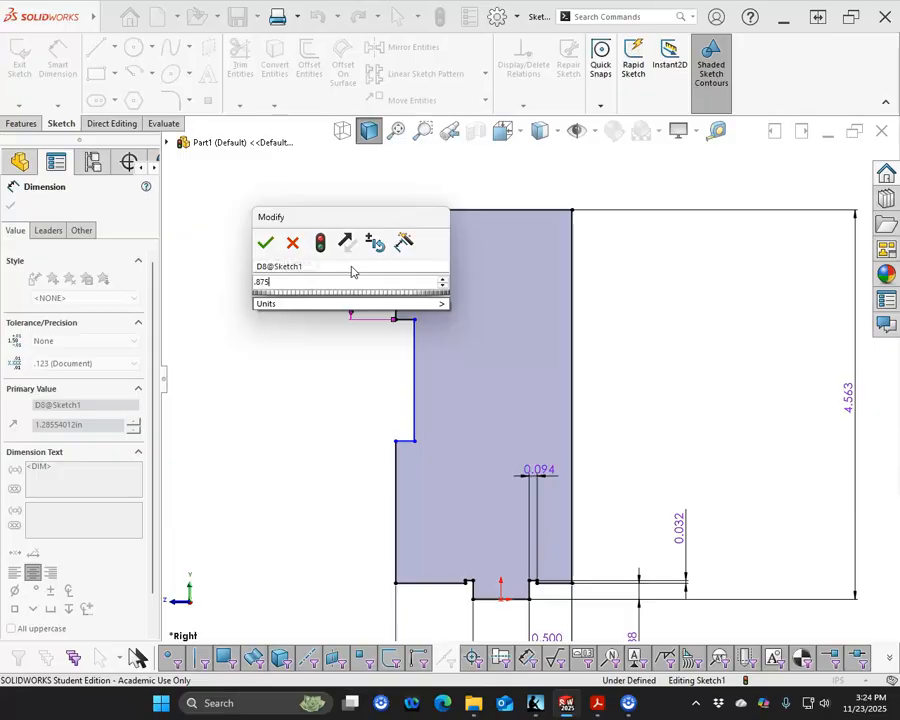
key(Return)
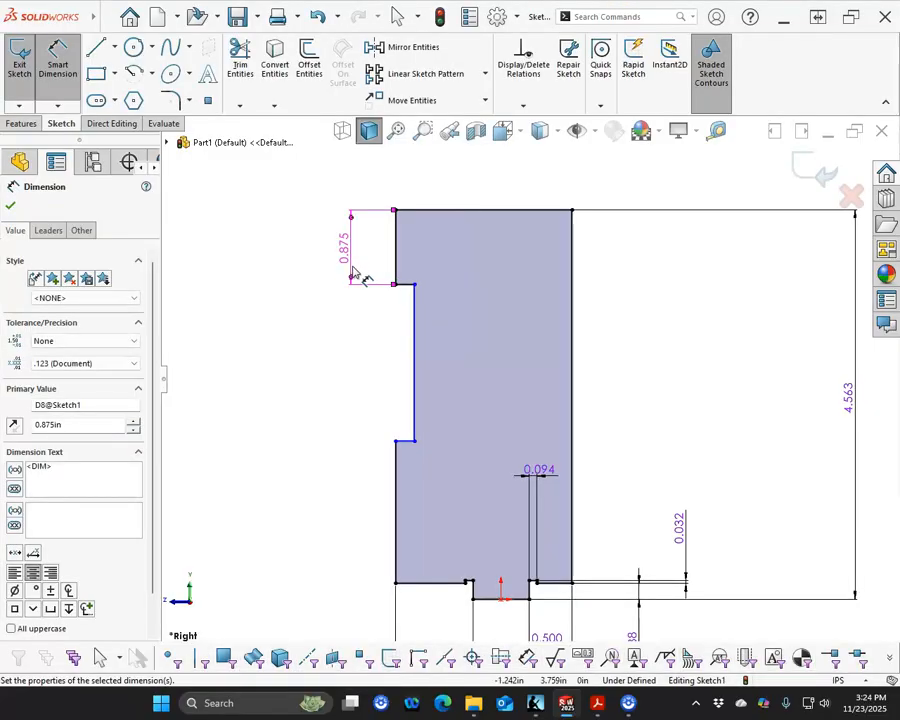
Dimension the lower block's top edge as 0.75 in to set the depth of the opening between the arms.
click(404, 441)
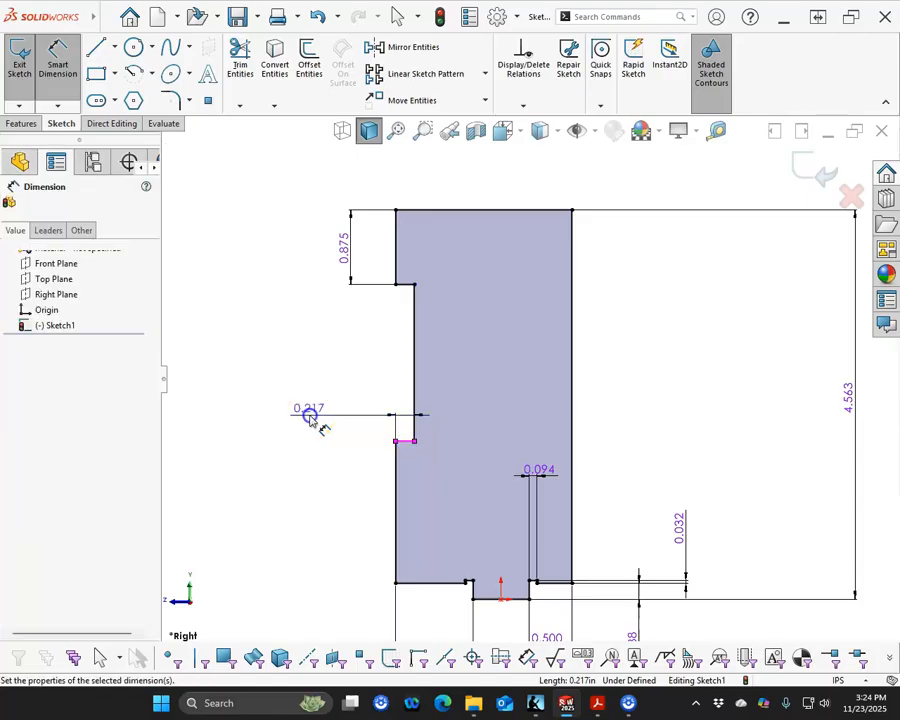
click(310, 415)
text(.188)
key(Return)
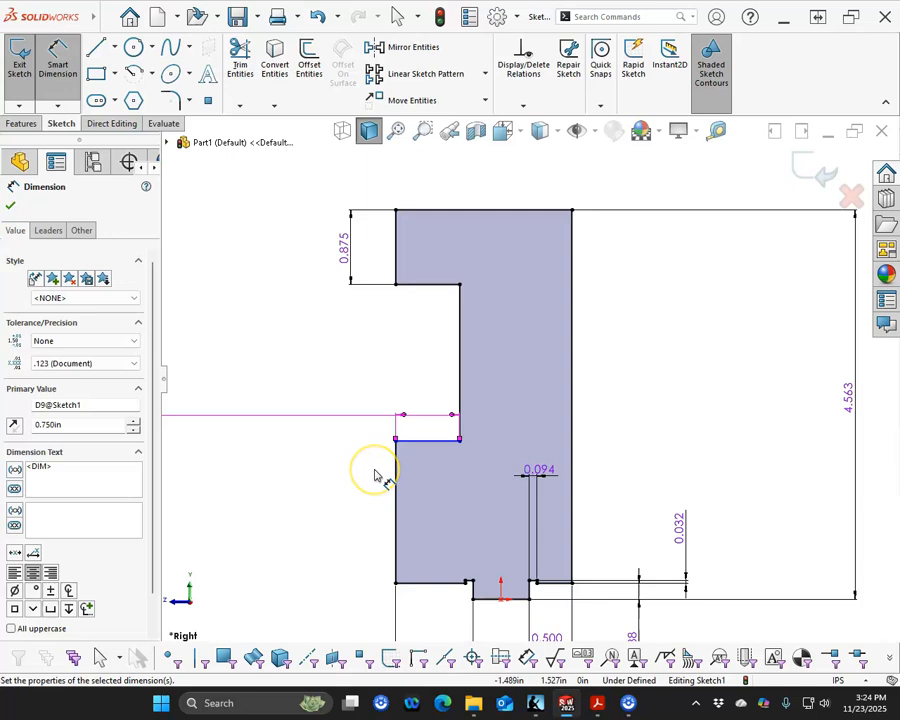
scroll(375, 476, up, 2)
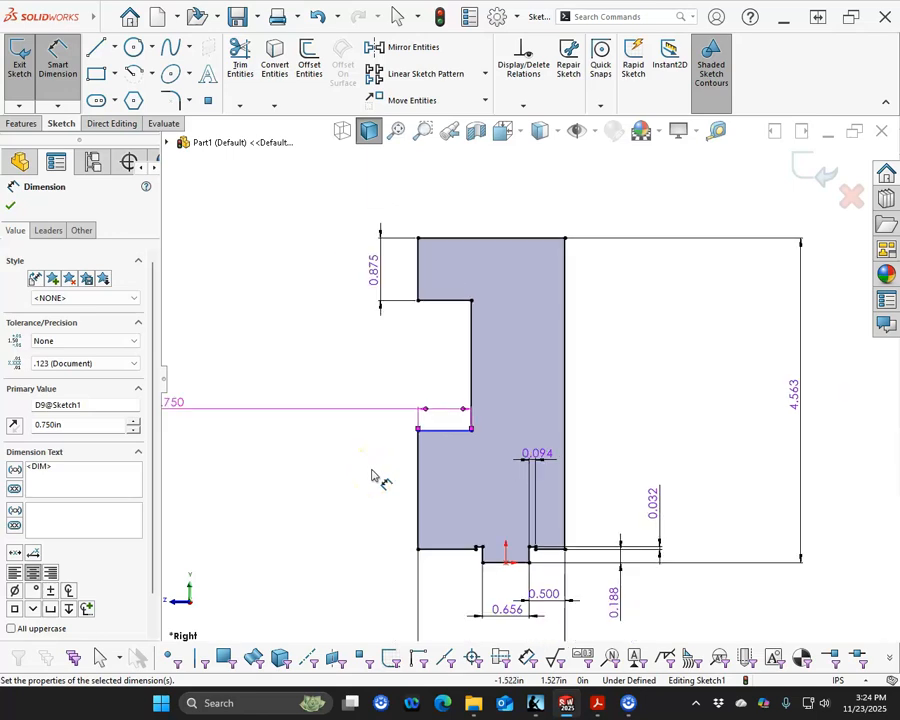
scroll(394, 529, up, 1)
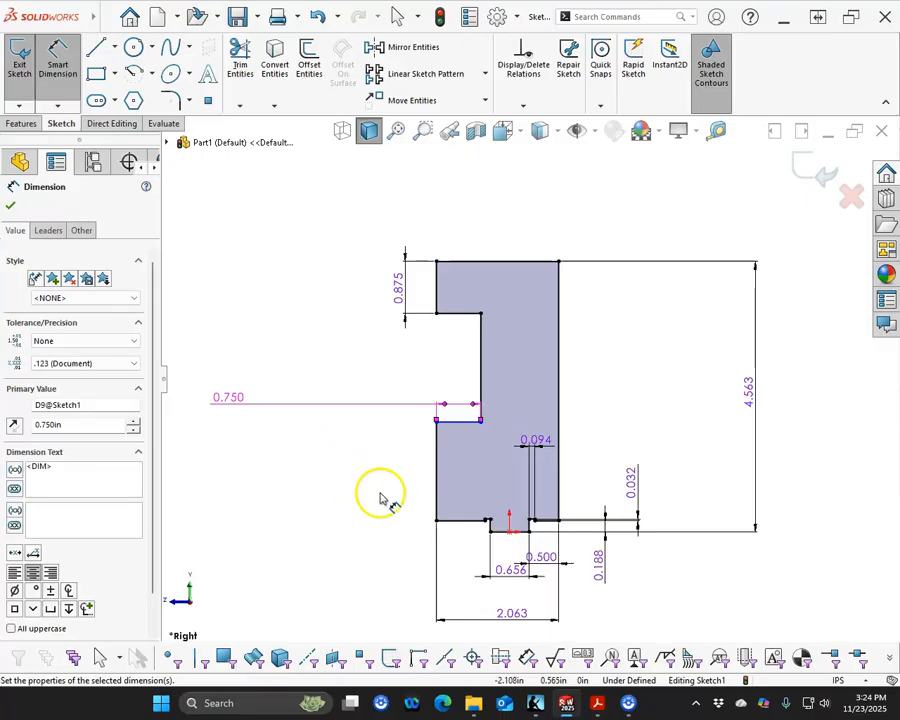
scroll(463, 540, down, 2)
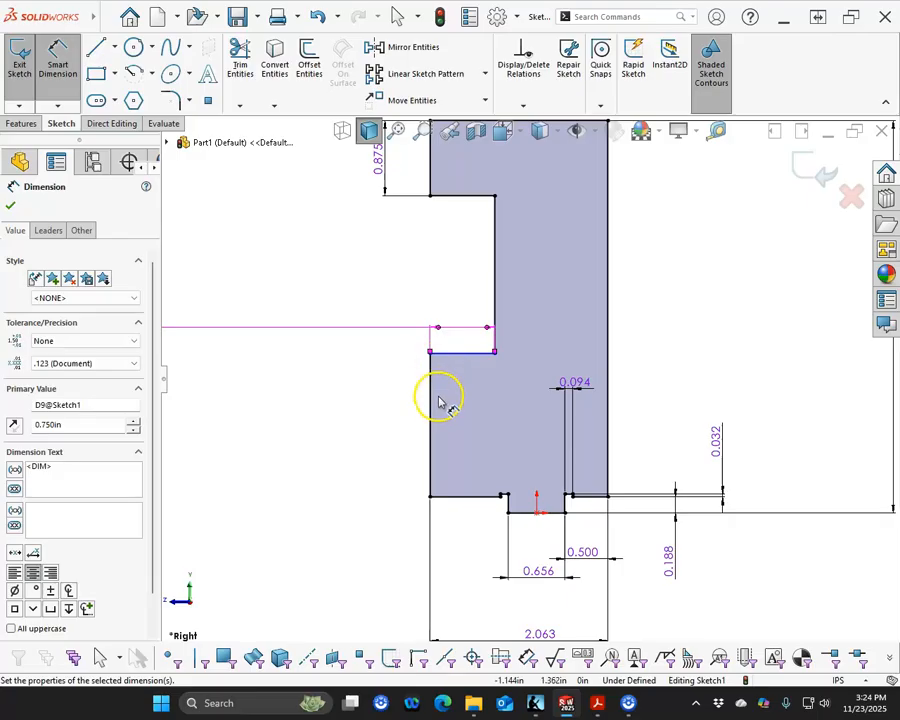
Dimension the height of the lower block's left edge as 0.75 in.
click(431, 480)
click(370, 442)
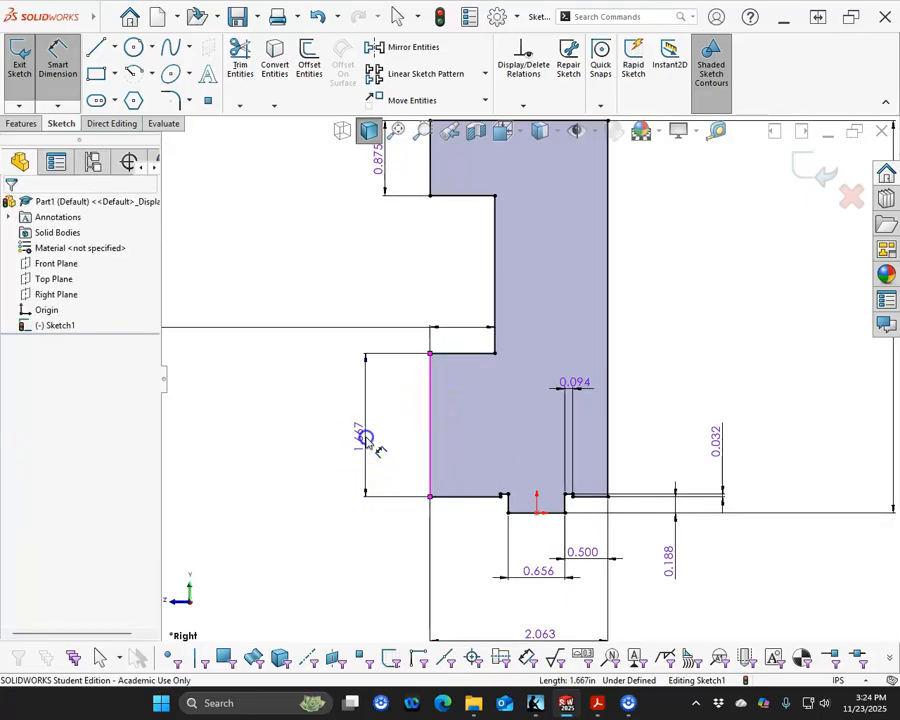
text(.75)
key(Return)
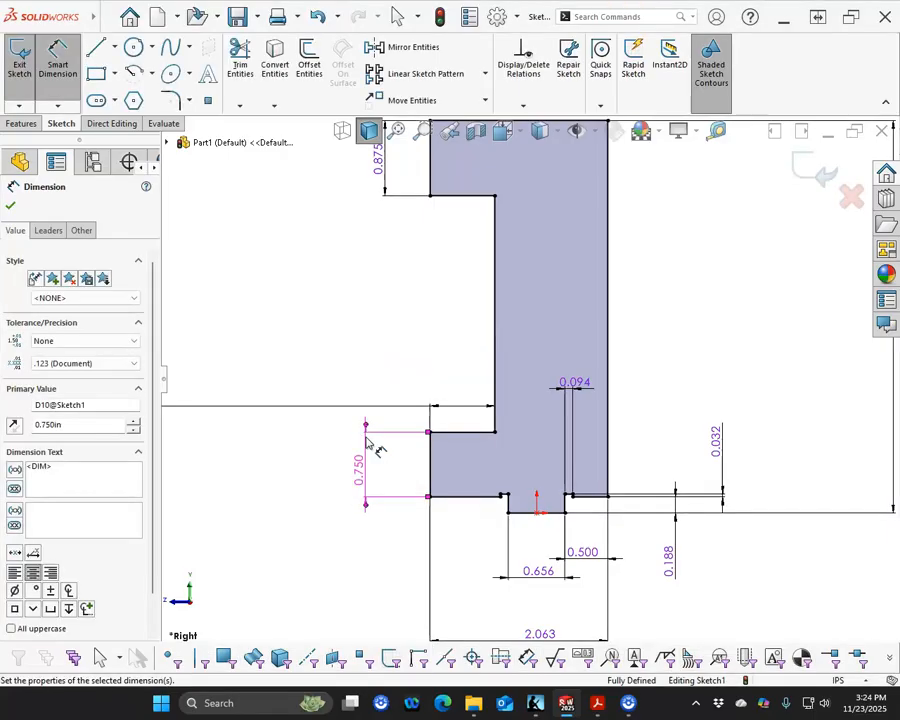
click(289, 449)
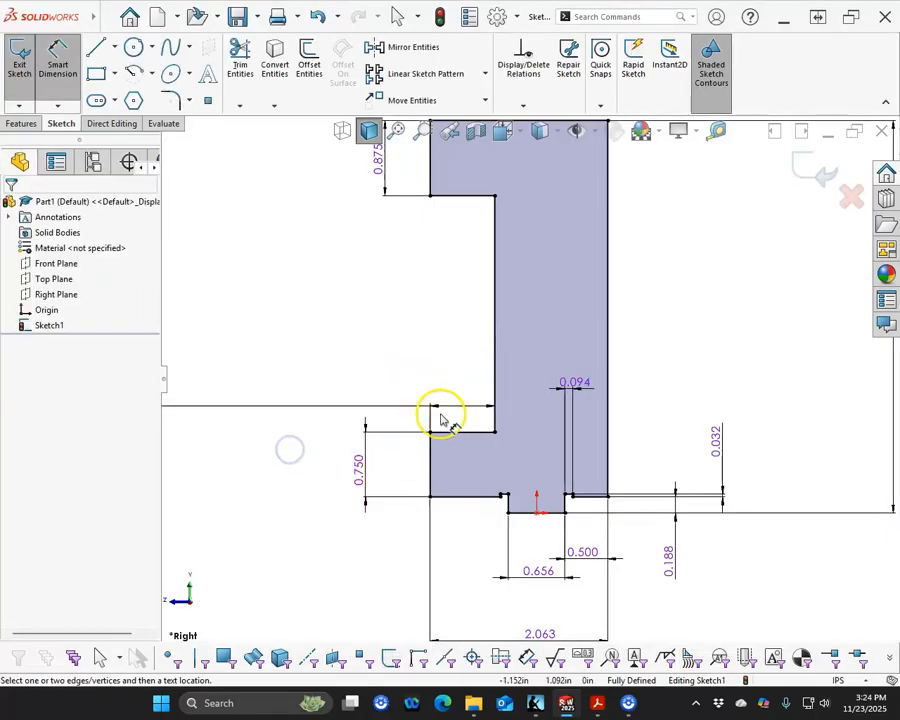
scroll(476, 400, up, 3)
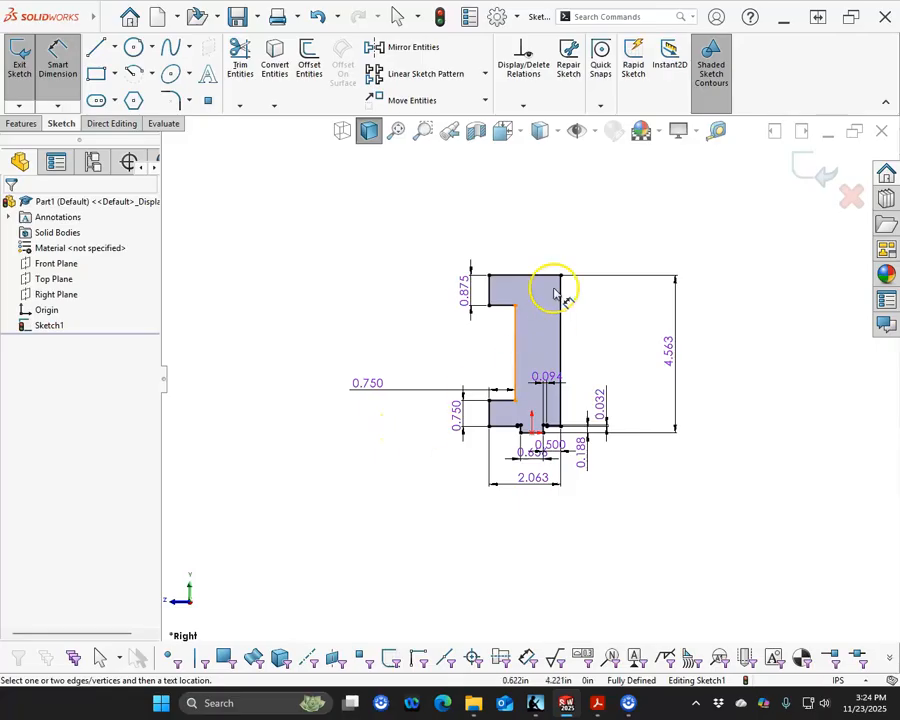
scroll(583, 398, down, 1)
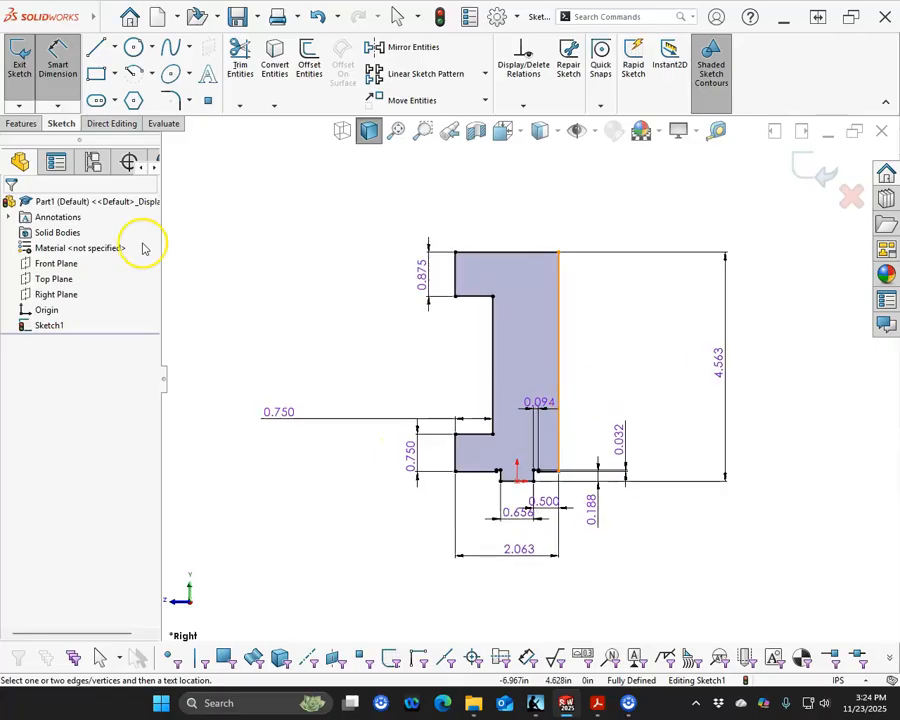
Extrude the side profile 2.5 in using the Mid Plane end condition, checking the width on the Exercise 14.38 drawing.
click(22, 124)
click(26, 66)
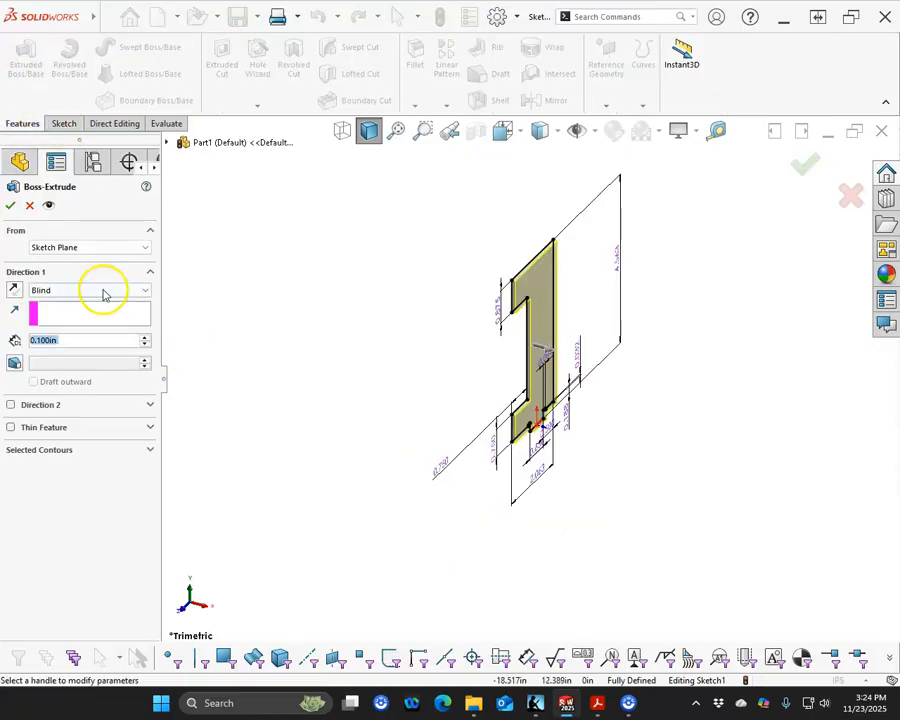
click(100, 291)
click(60, 349)
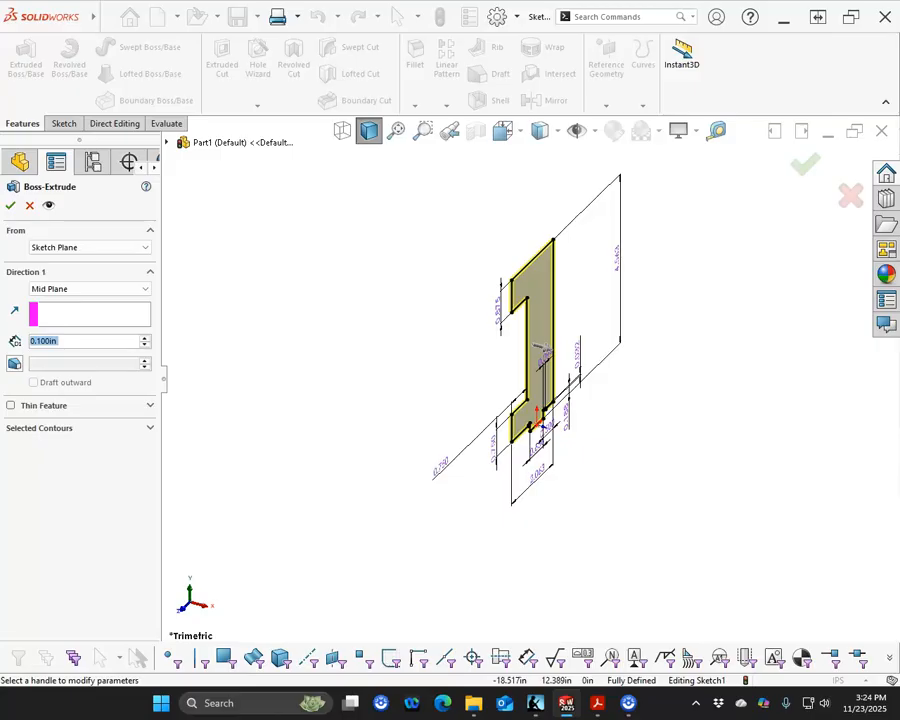
drag(0, 120, 209, 125)
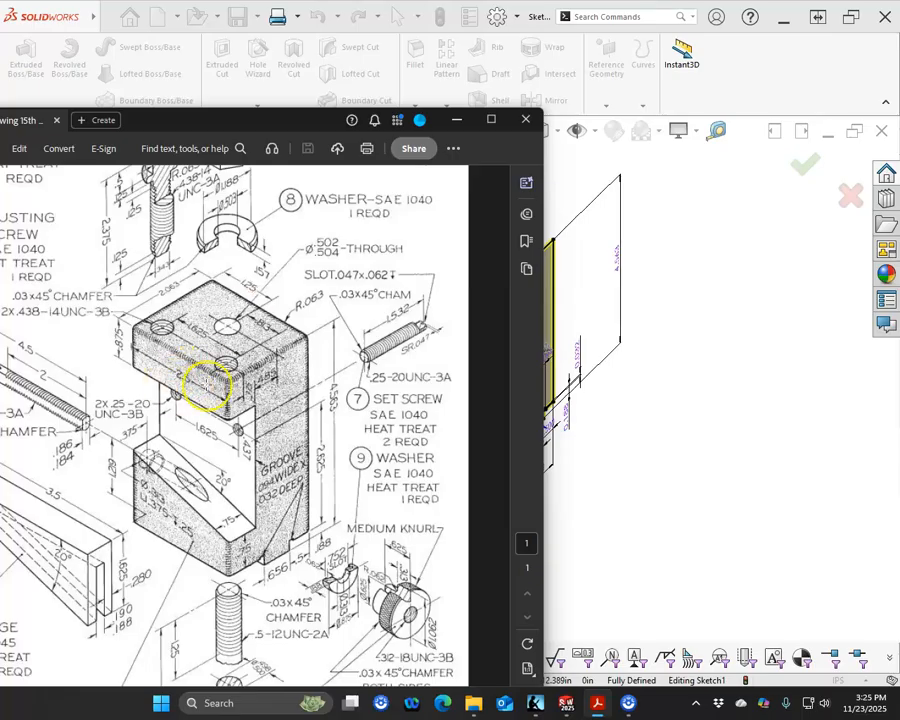
drag(215, 122, 0, 78)
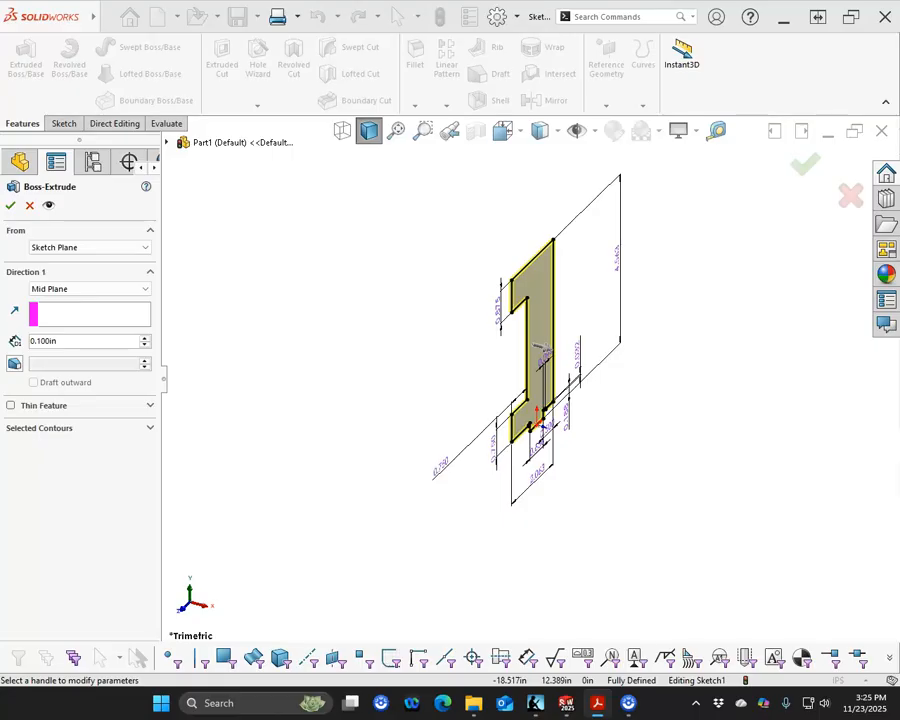
click(70, 343)
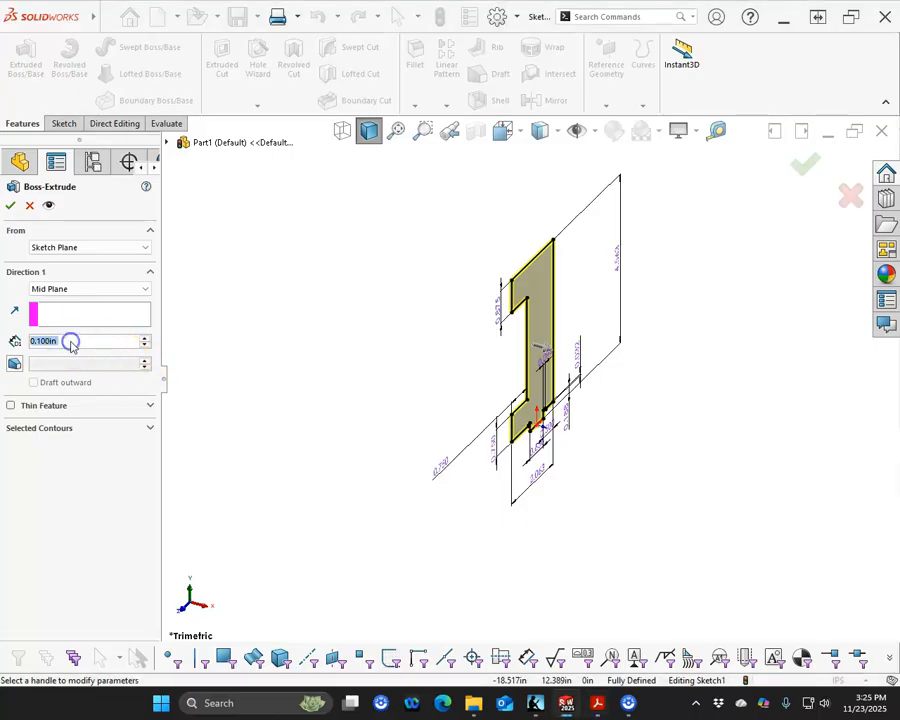
text(2.5)
key(Return)
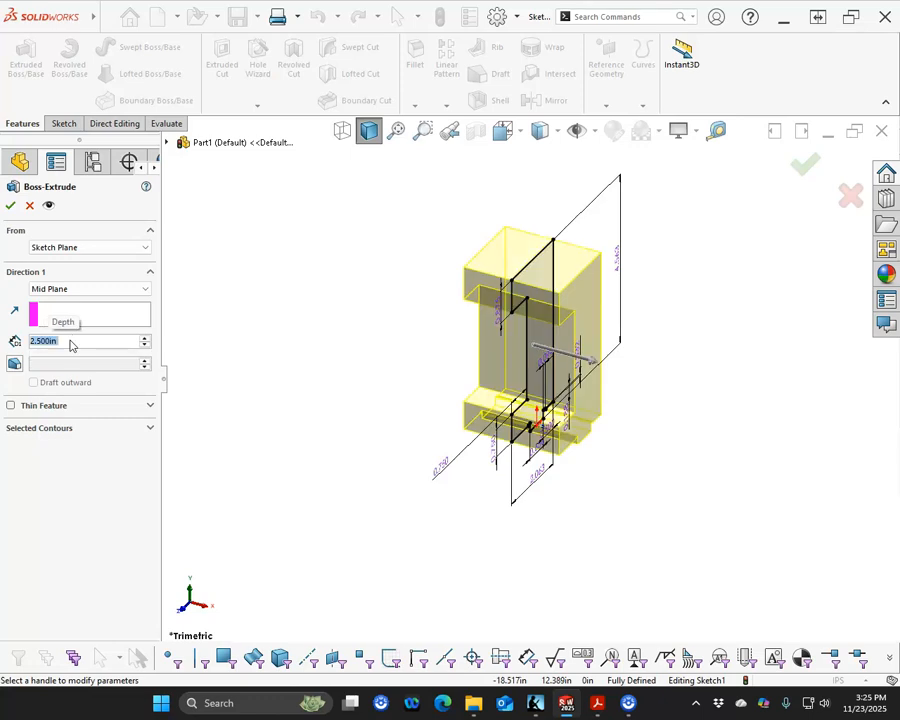
click(10, 205)
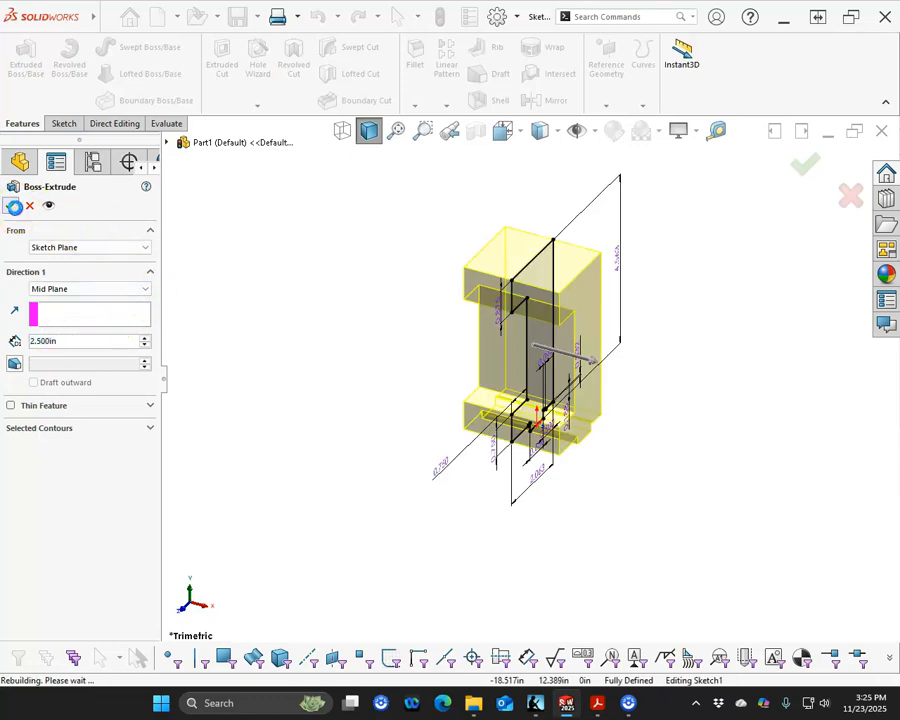
Start a sketch on the lower block's front face and draw a full-width rectangle about 0.81 in high upward from its top edge.
scroll(524, 420, down, 2)
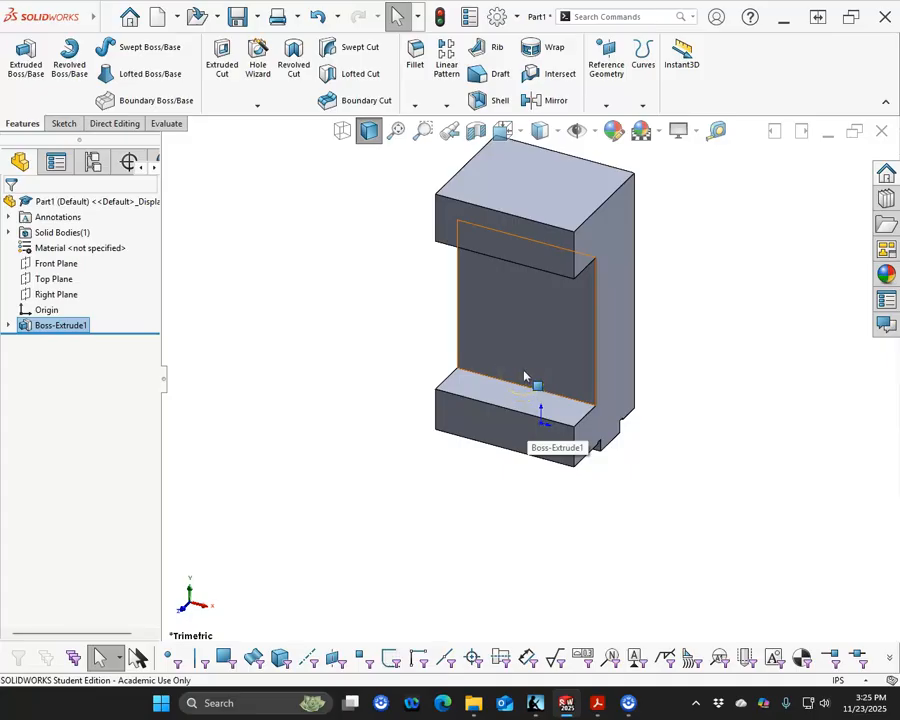
click(502, 424)
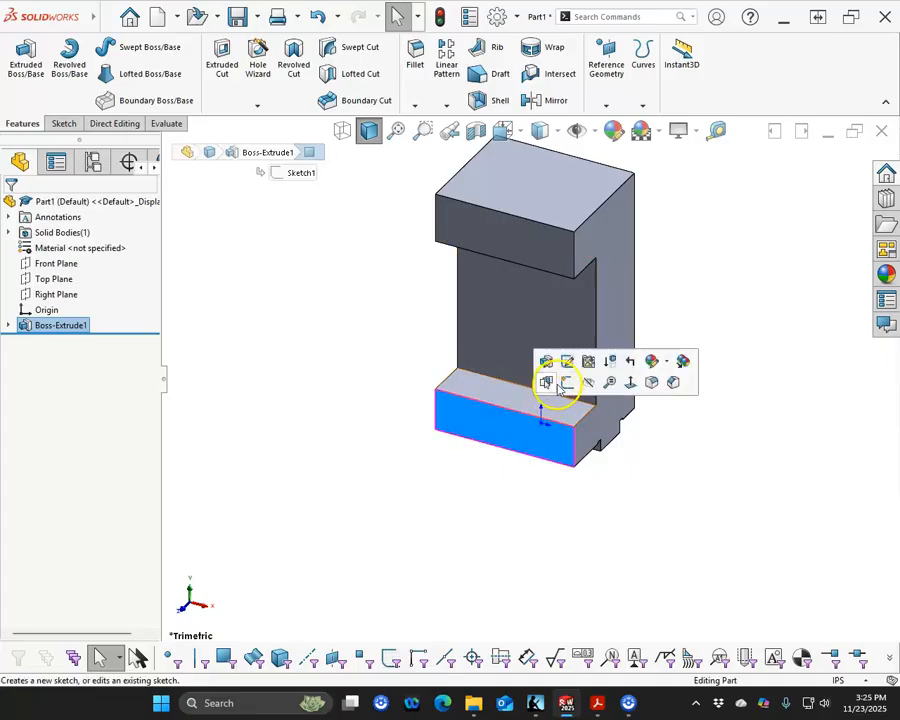
click(566, 386)
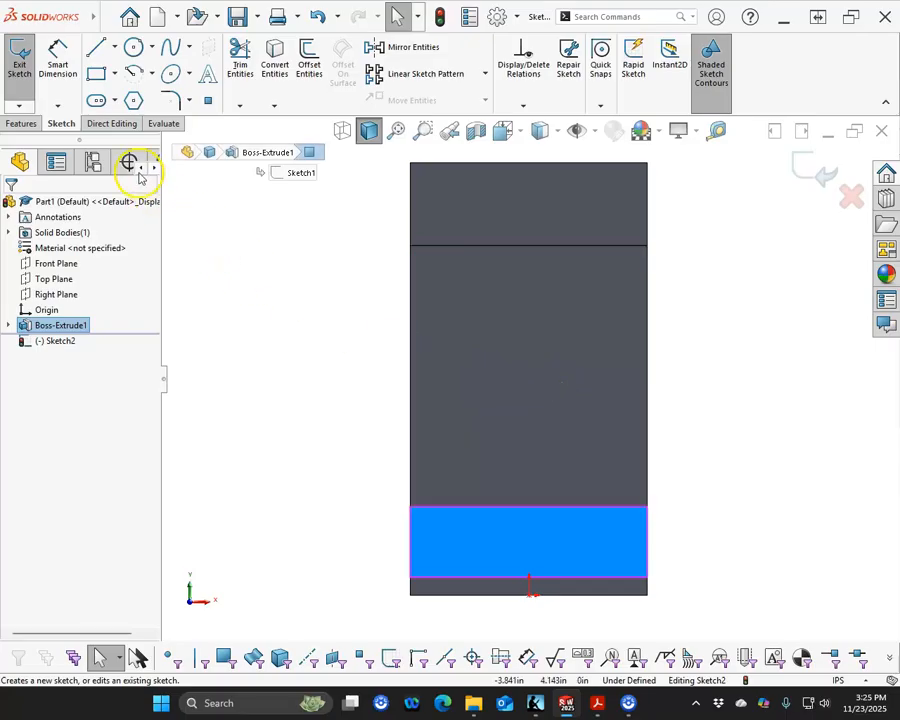
click(96, 73)
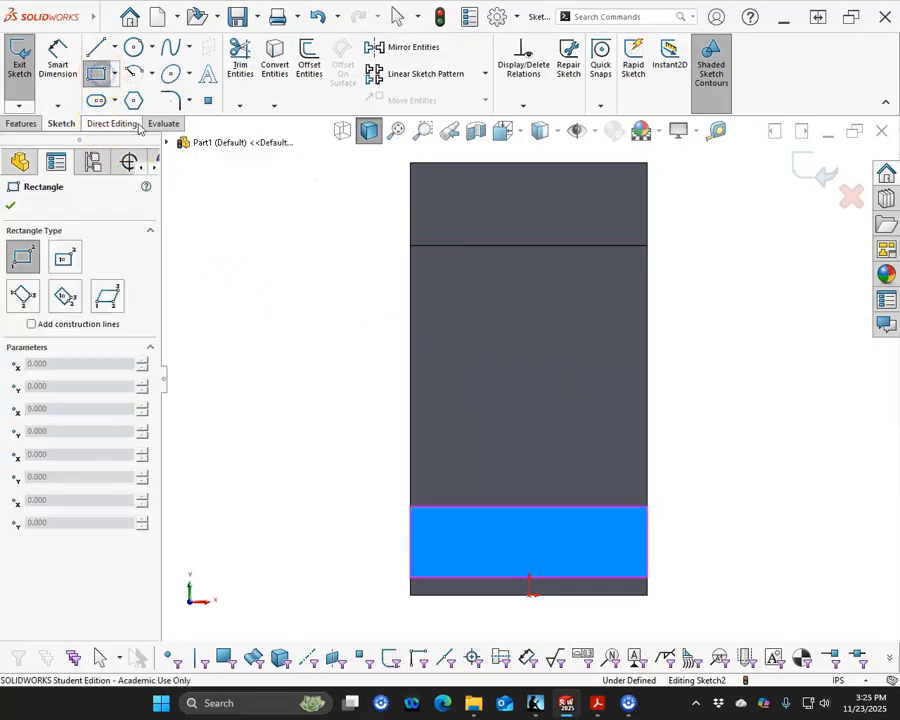
click(412, 508)
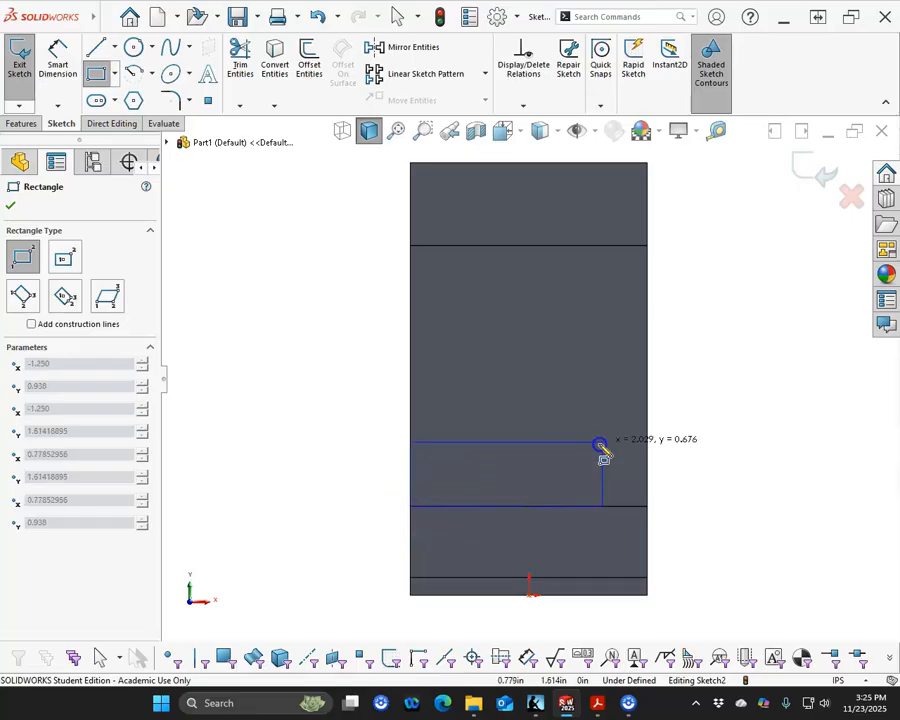
click(648, 430)
right_click(688, 421)
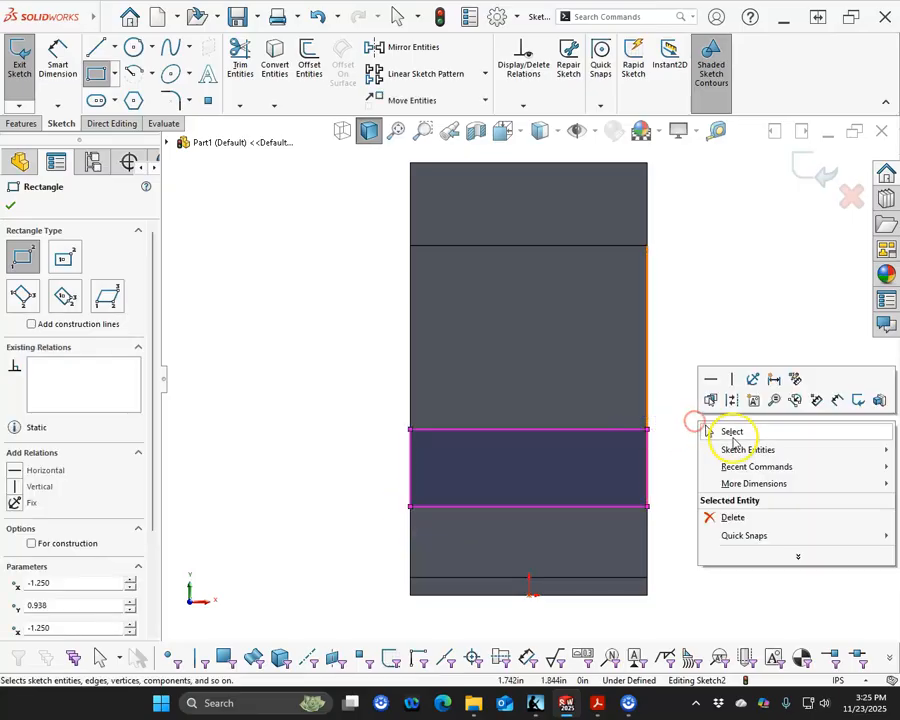
click(730, 434)
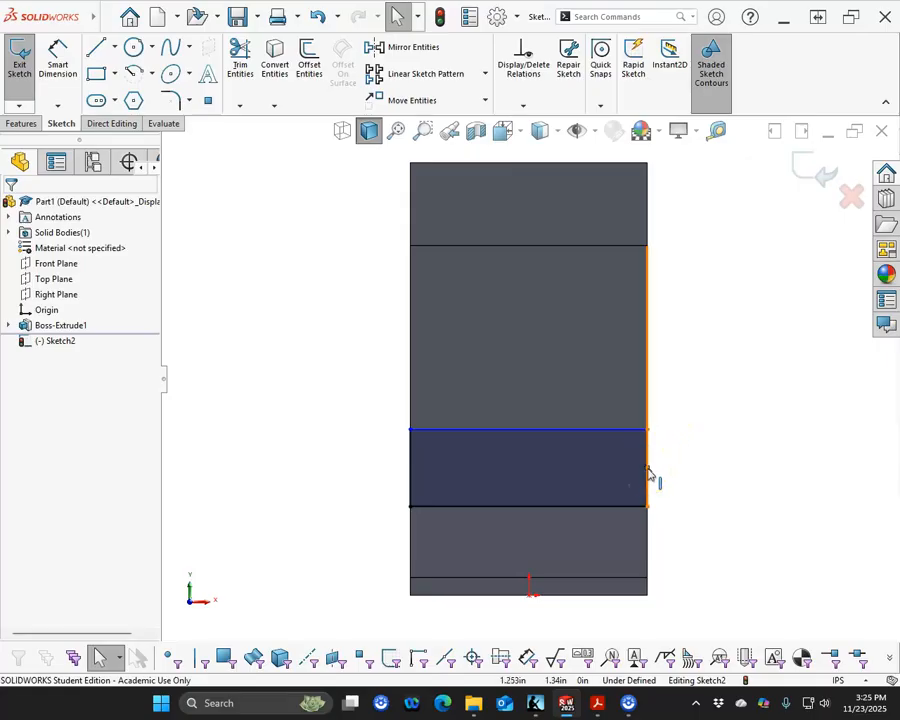
Turn the rectangle into a triangle by deleting its right edge and the top edge's horizontal relation, and joining the top right corner to the bottom right one.
click(648, 476)
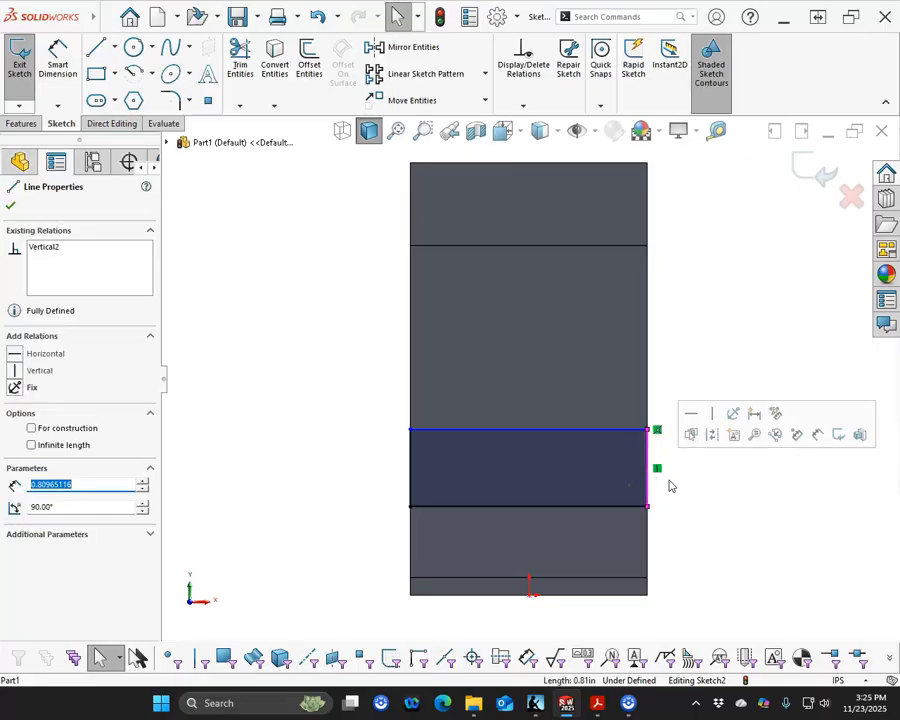
click(615, 463)
click(612, 429)
click(537, 446)
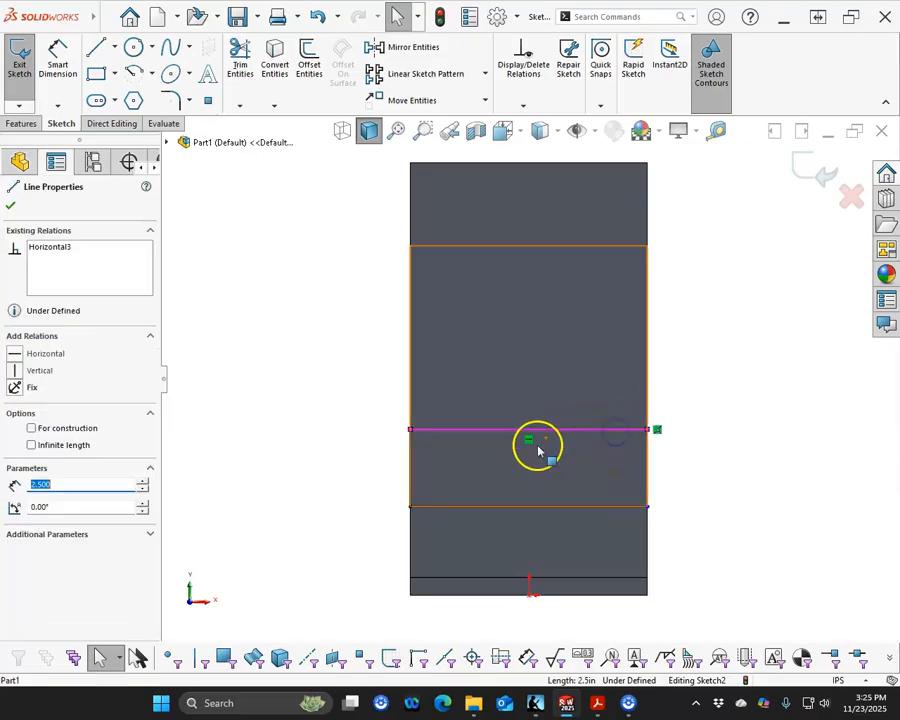
click(648, 466)
drag(649, 429, 647, 504)
click(681, 426)
middle_drag(681, 426, 568, 420)
Dimension the angle between the triangle's base and its sloped edge as 20°.
click(55, 60)
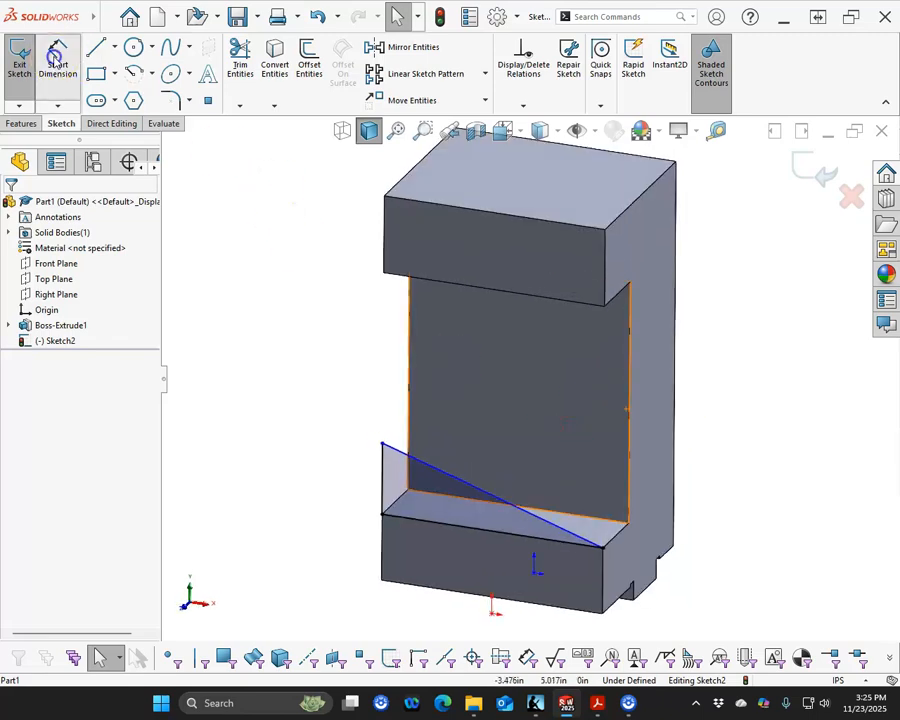
click(528, 537)
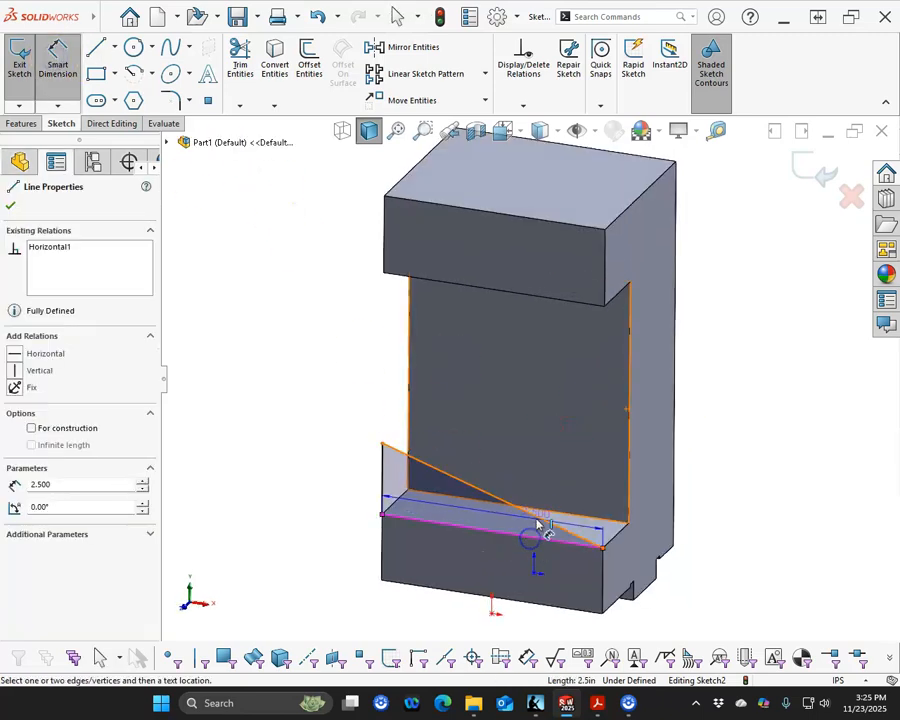
click(536, 514)
click(331, 426)
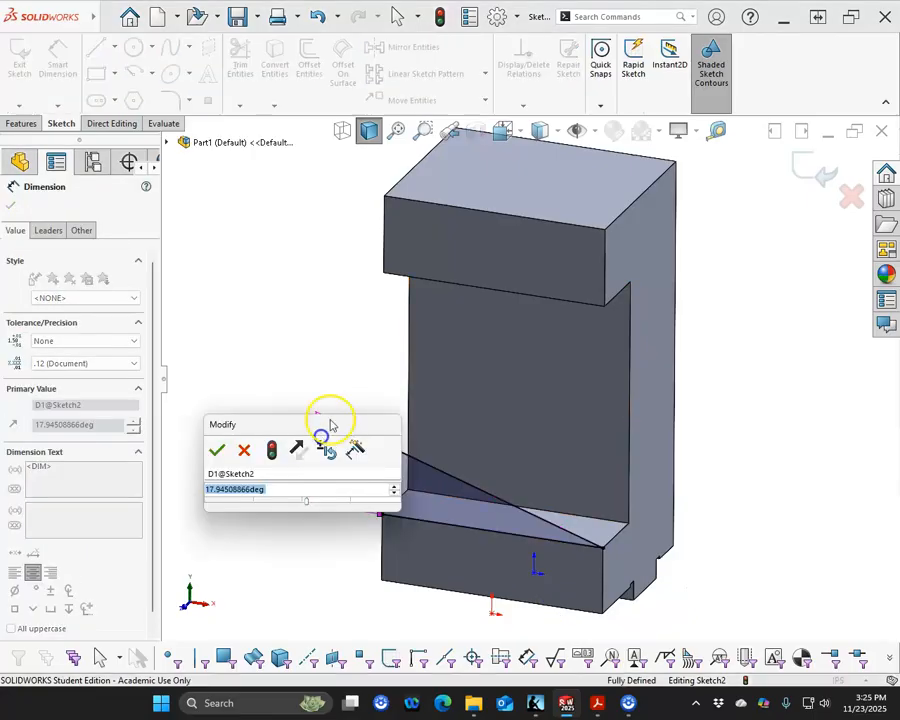
text(20)
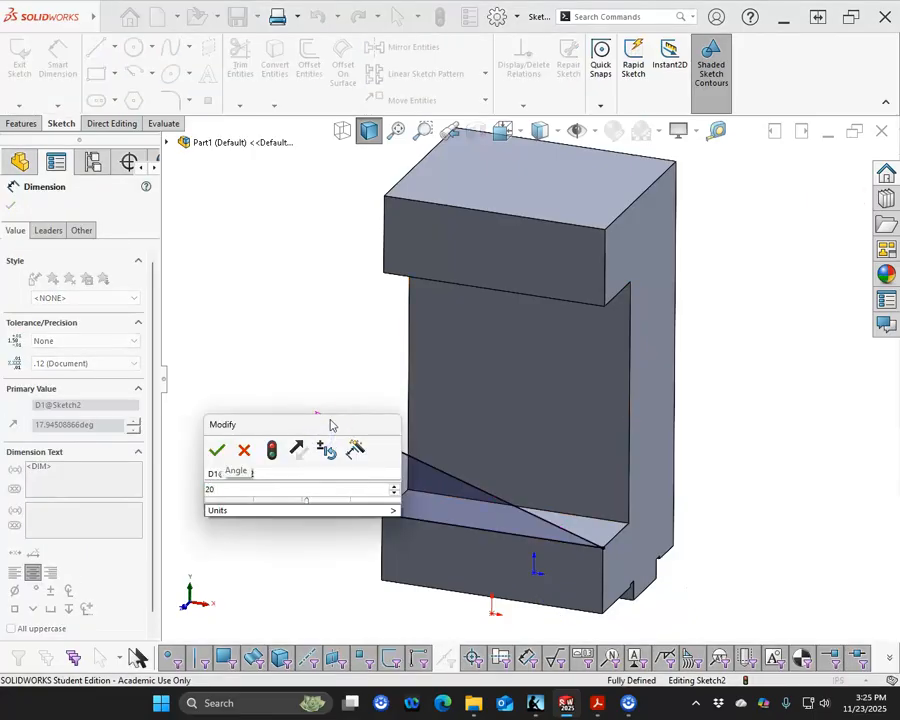
key(Return)
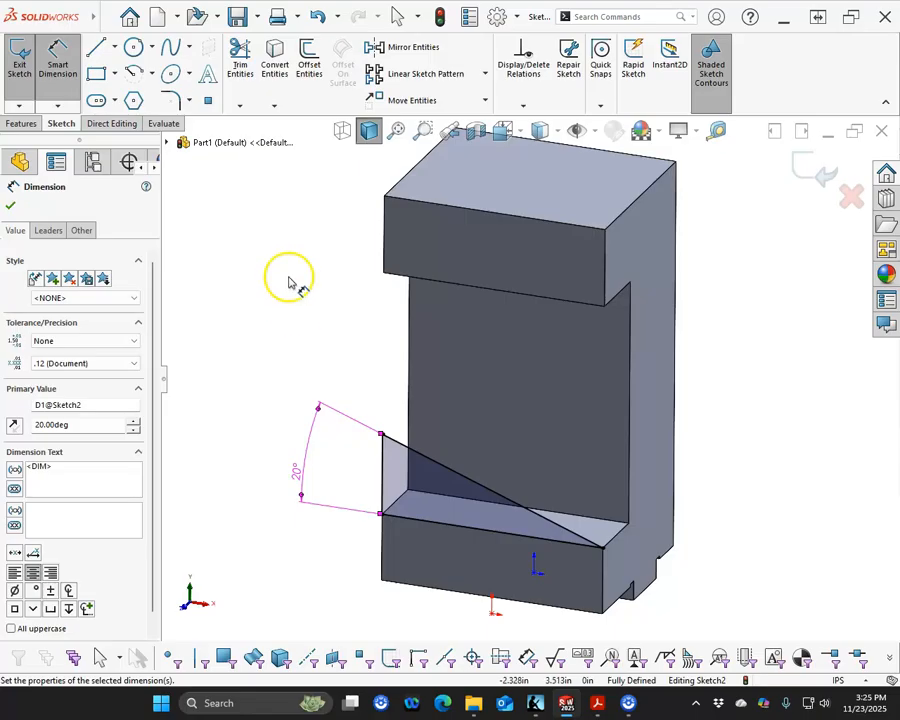
Extrude the triangle with the Up To Next end condition, reversing its direction toward the body's recessed vertical wall.
click(18, 126)
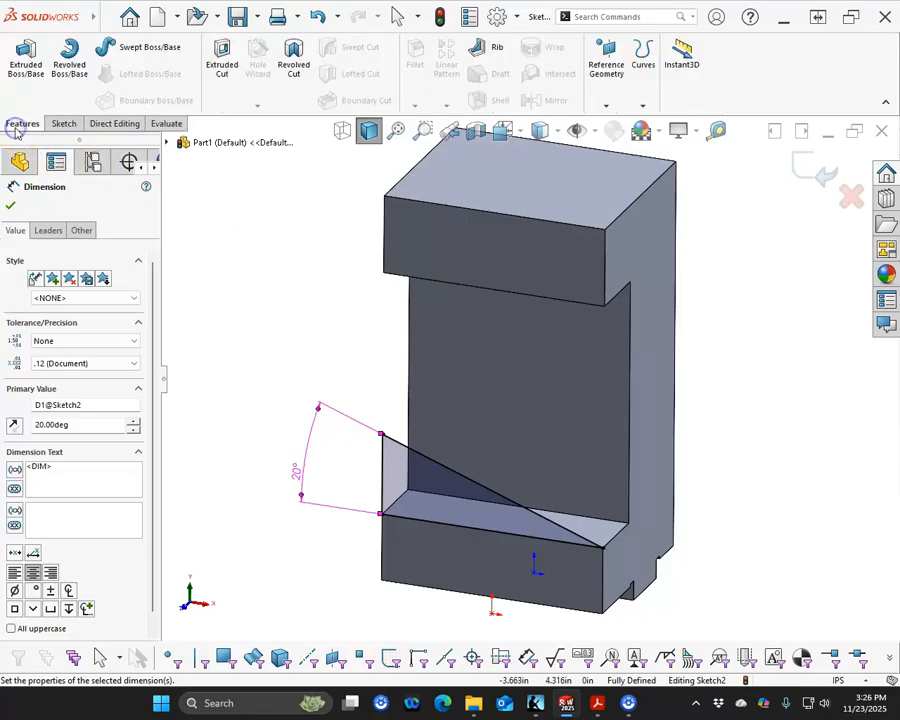
click(27, 70)
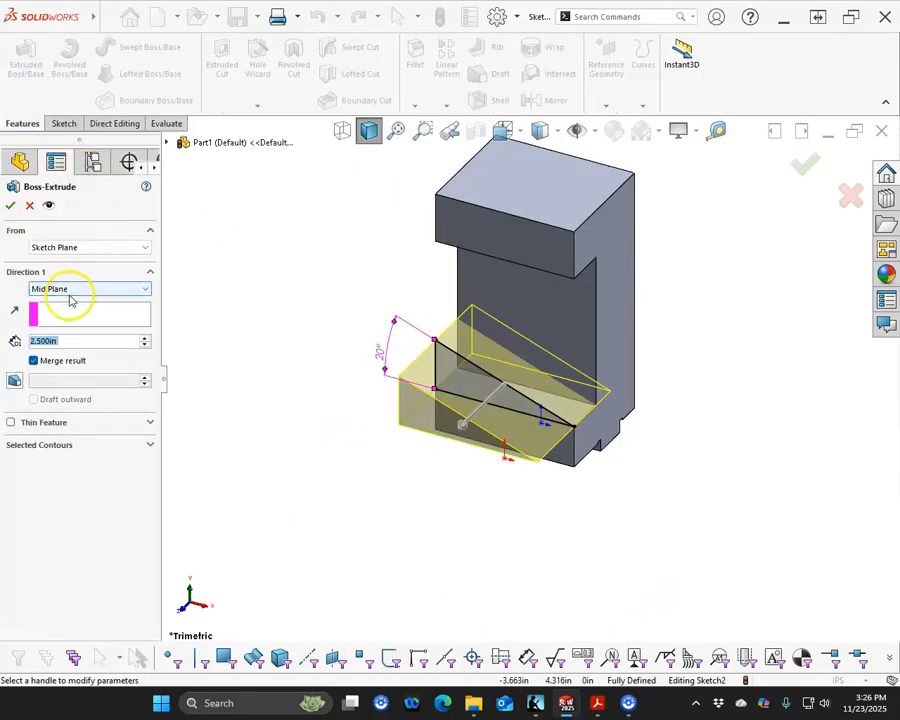
click(62, 288)
click(52, 320)
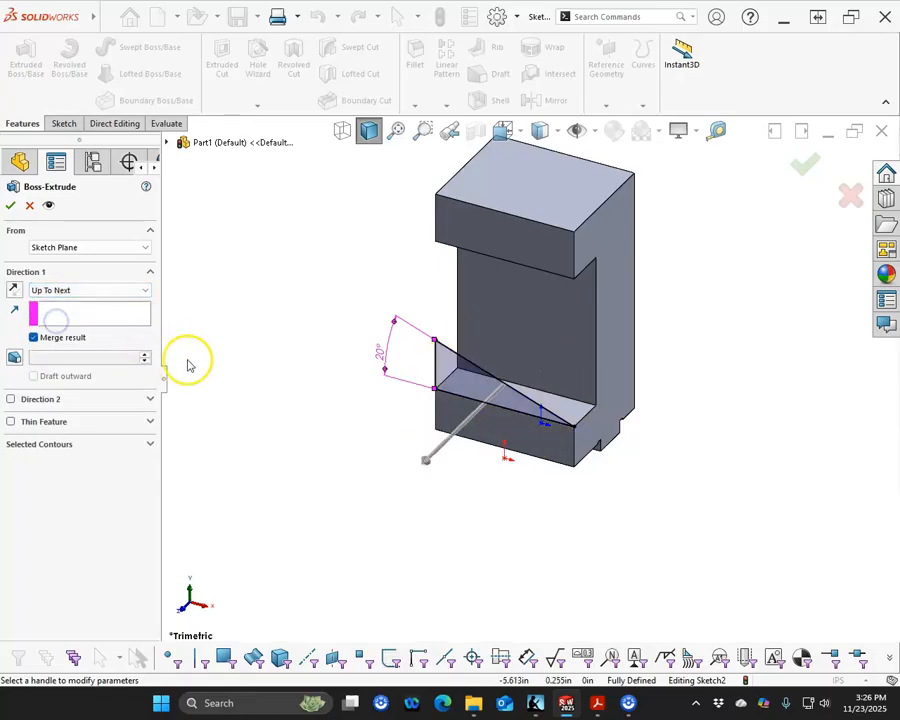
click(560, 357)
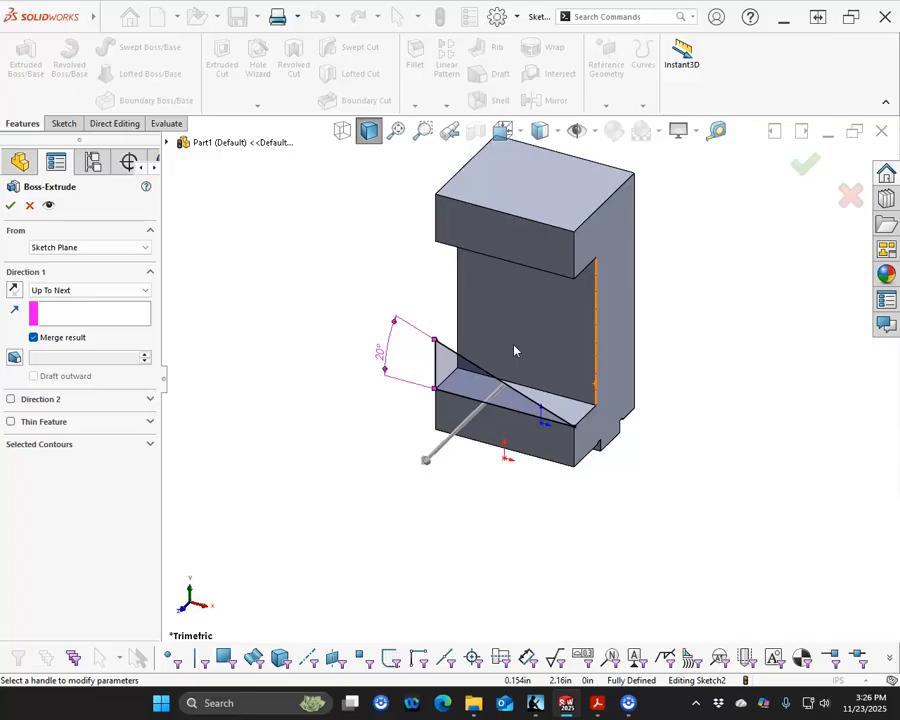
click(16, 290)
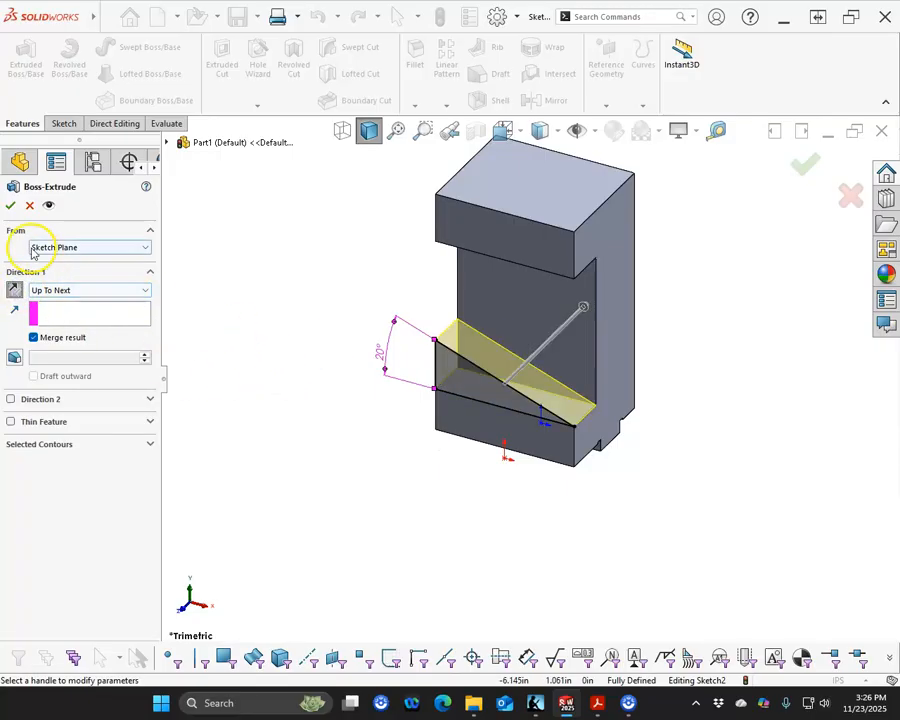
click(10, 206)
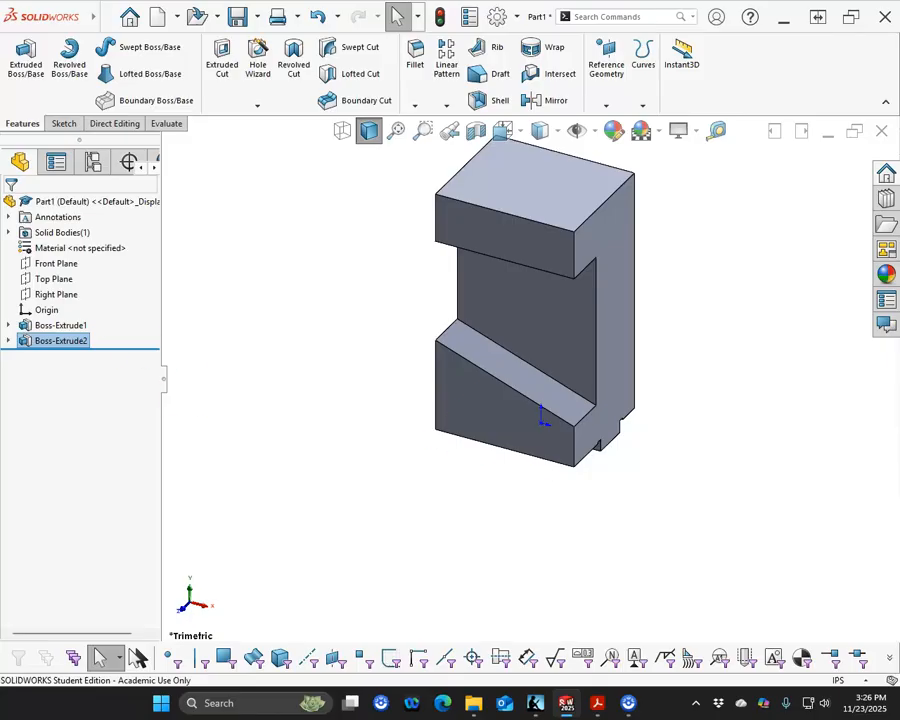
After consulting the Exercise 14.38 drawing, sketch a circle about 0.24 in in diameter on the body's top face, about 0.28 in above the origin.
mouse_move(0, 40)
mouse_down()
mouse_move(0, 49)
mouse_move(104, 94)
mouse_up()
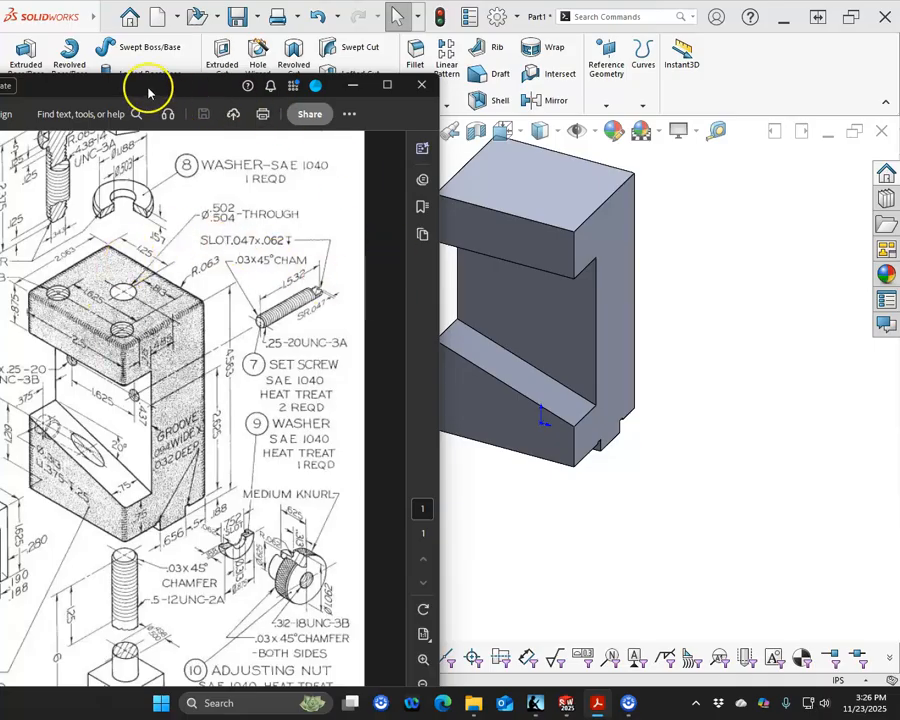
drag(150, 90, 205, 84)
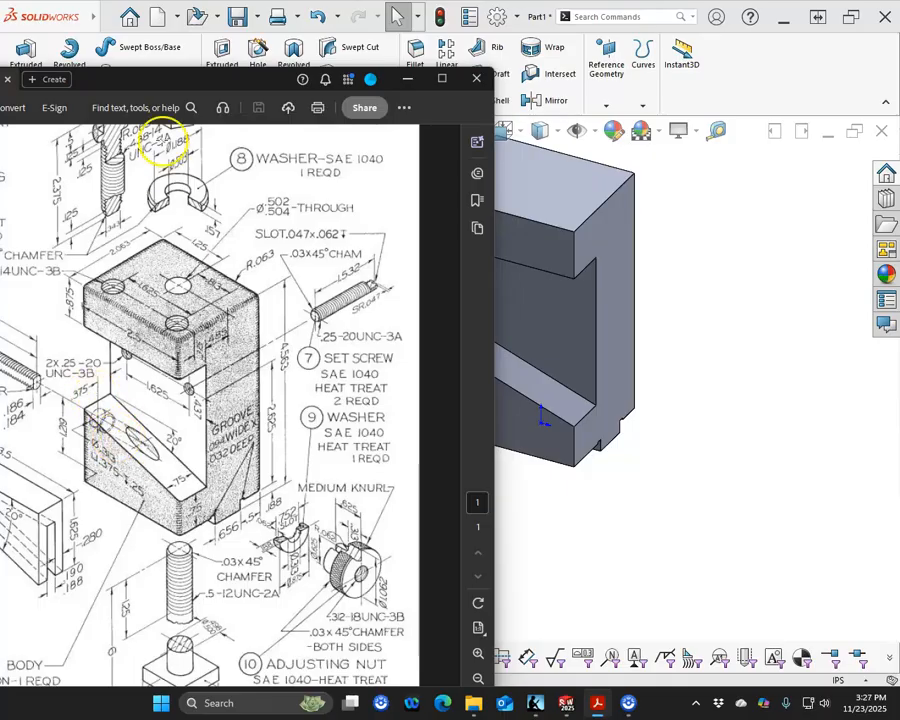
drag(144, 80, 191, 87)
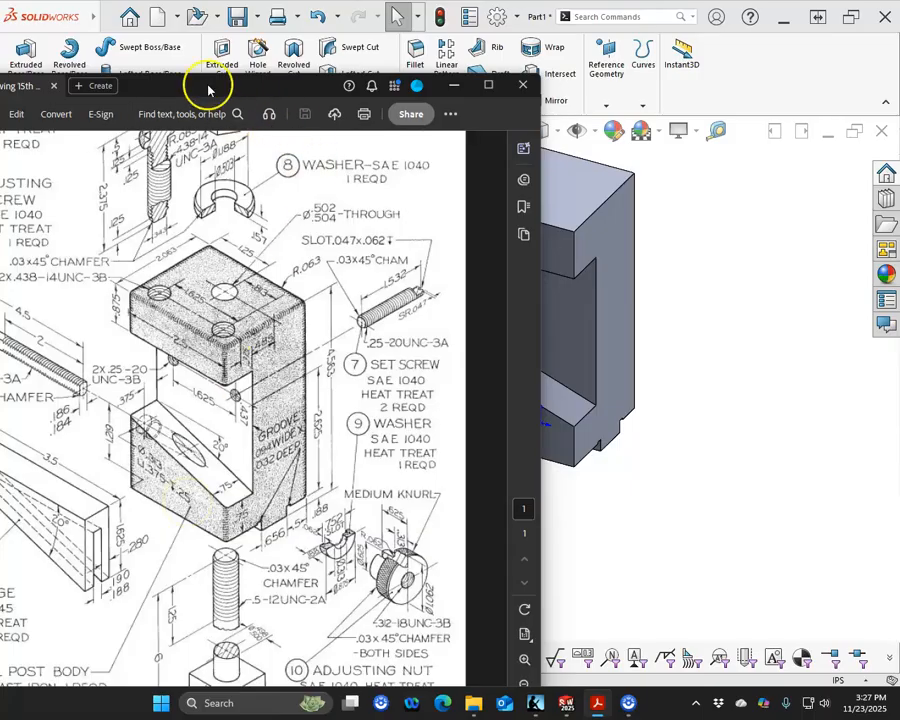
drag(209, 90, 0, 80)
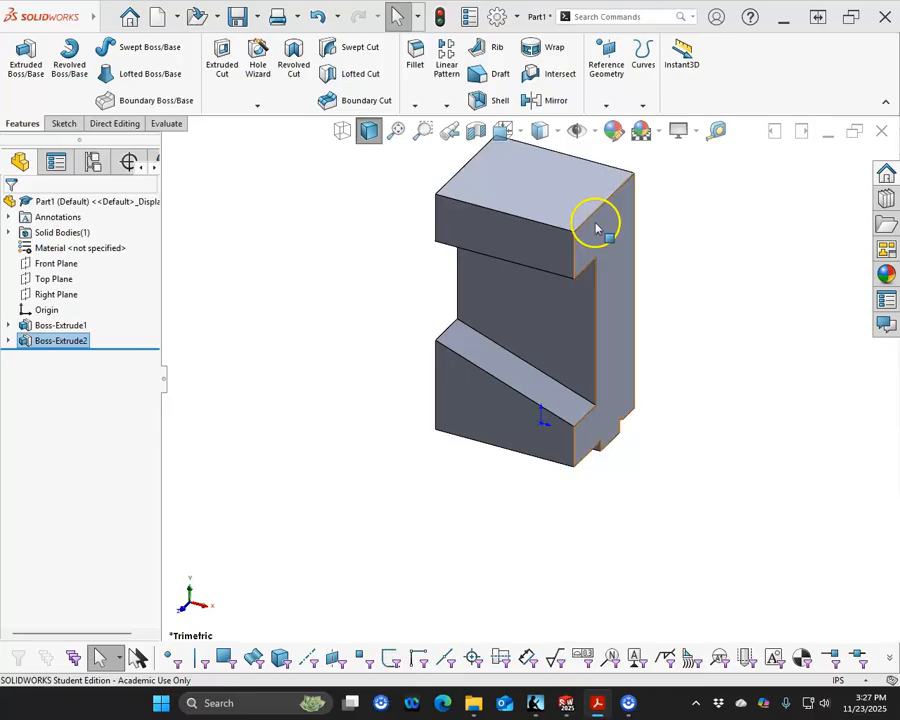
click(541, 179)
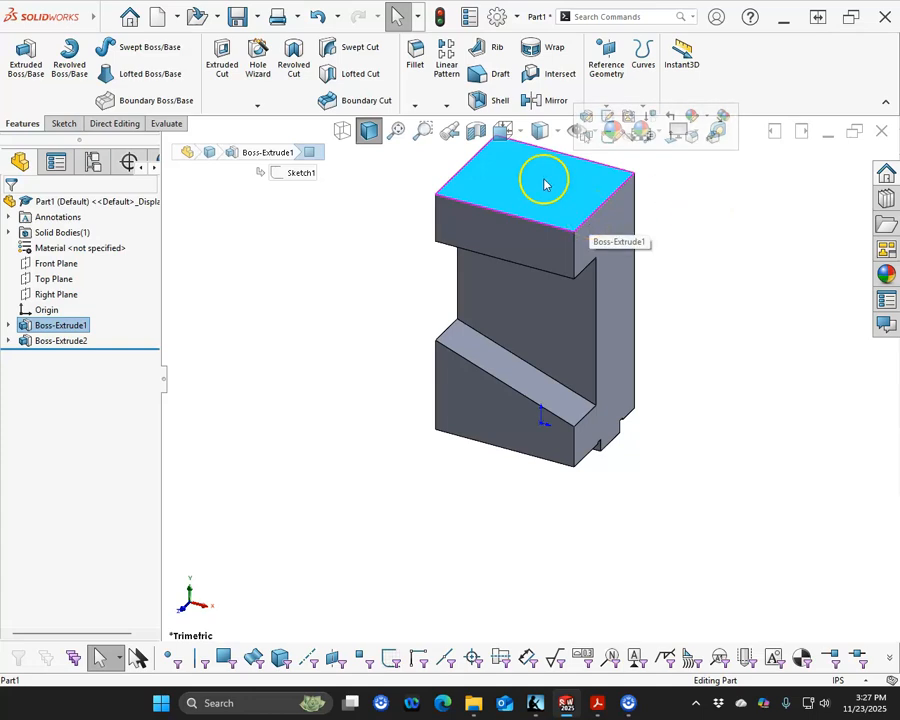
key(f)
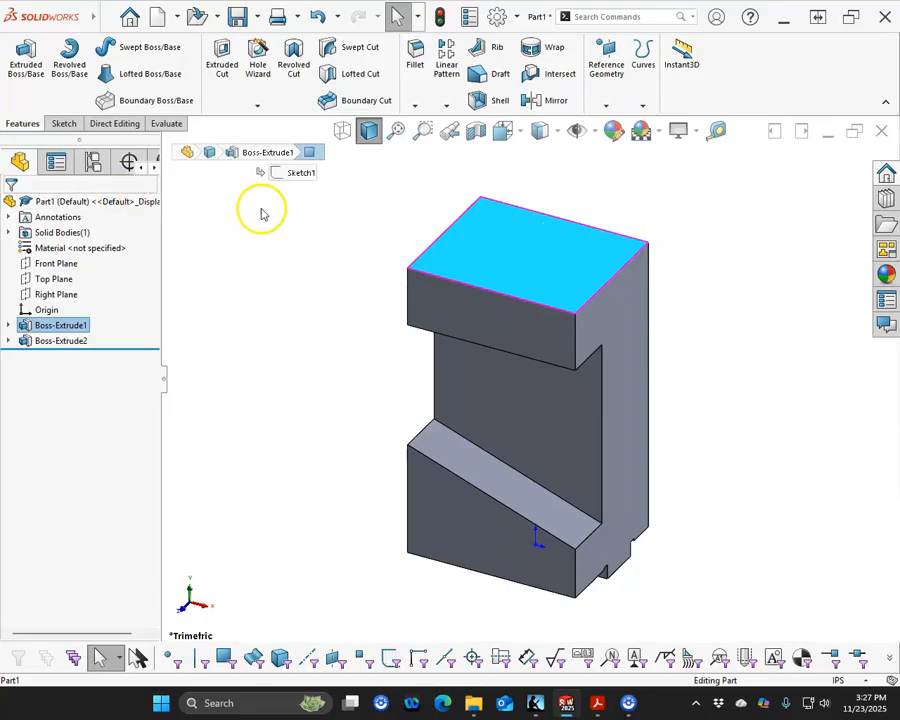
right_click(517, 245)
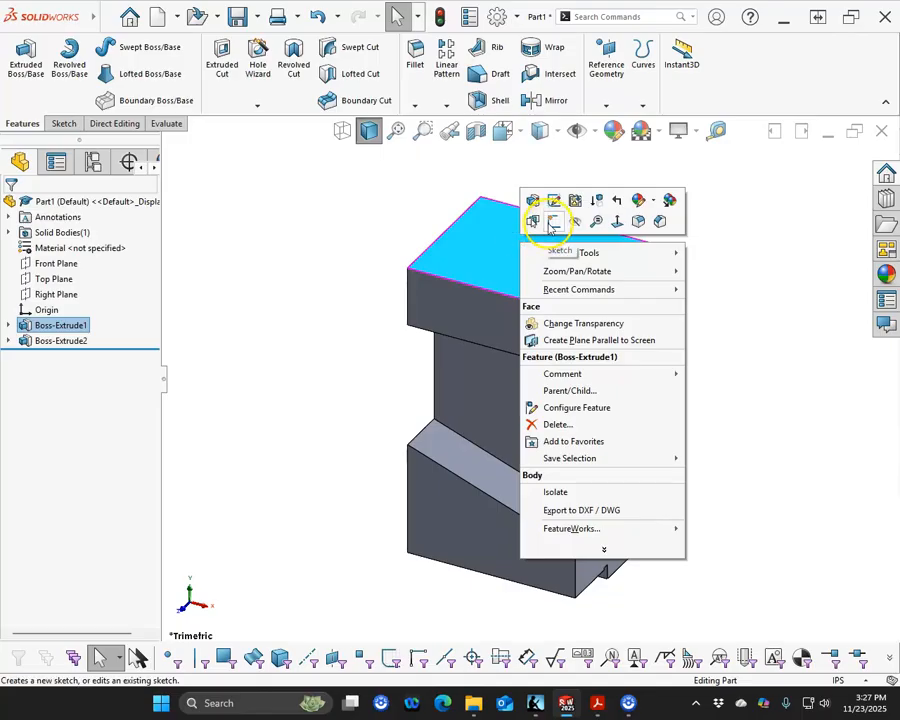
click(549, 224)
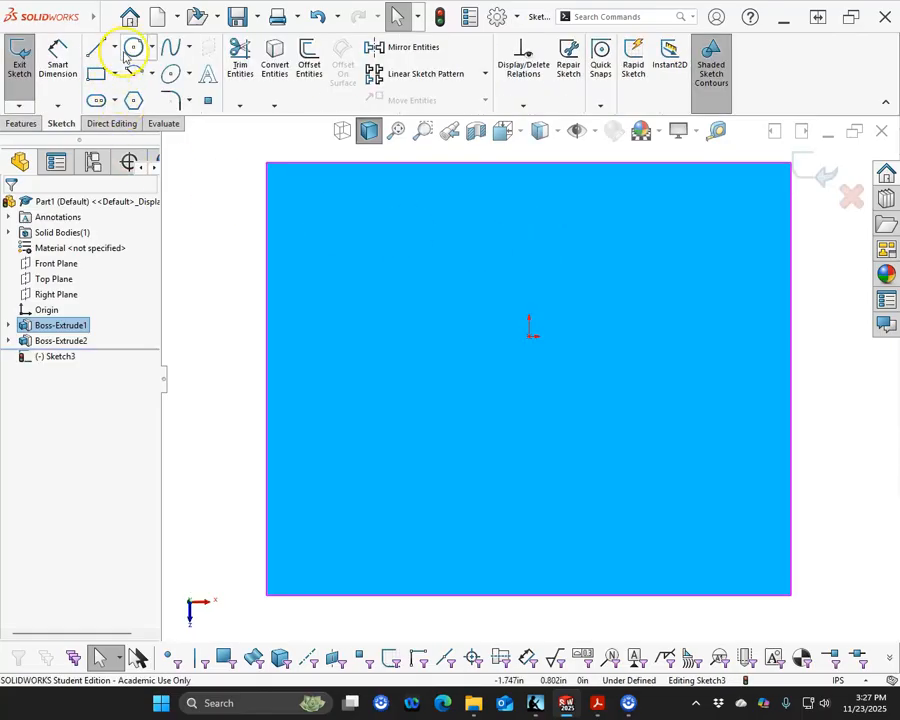
click(130, 50)
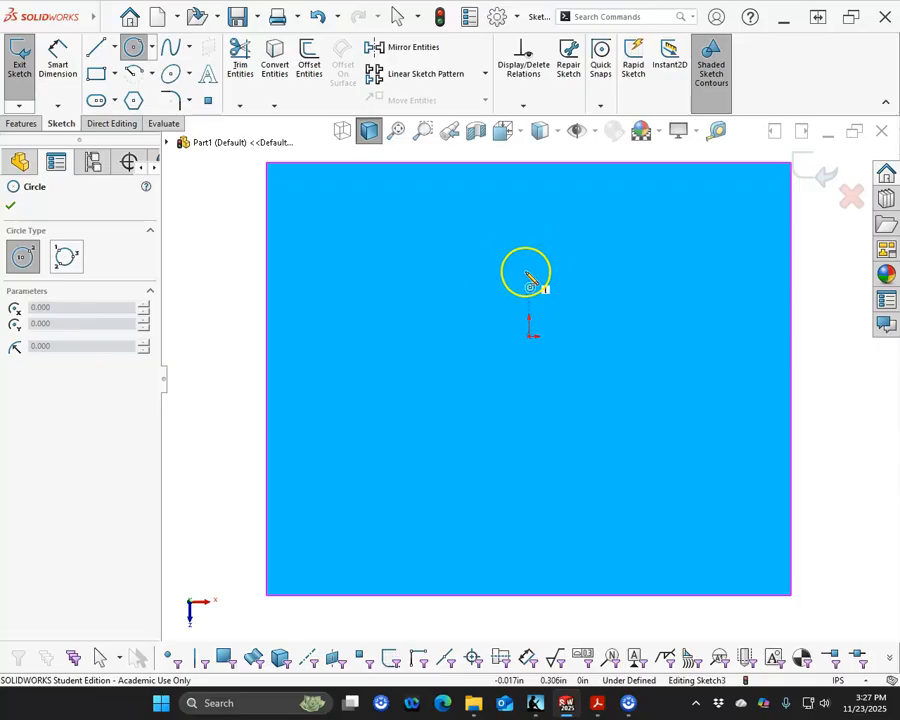
click(529, 278)
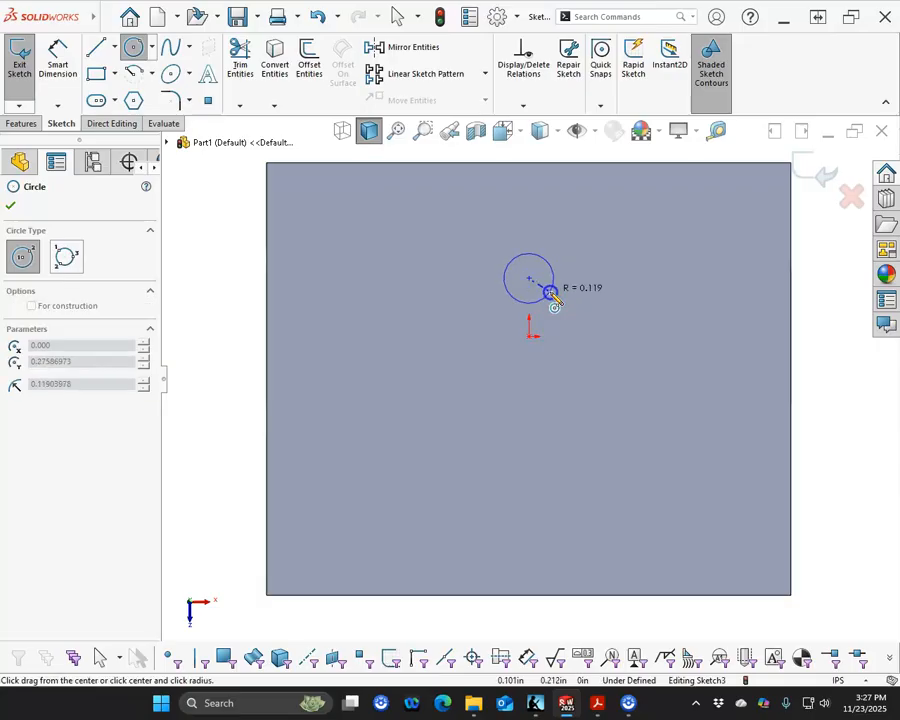
click(546, 294)
Dimension the circle's diameter as 0.502 in.
right_click(573, 302)
click(717, 279)
click(554, 267)
click(584, 247)
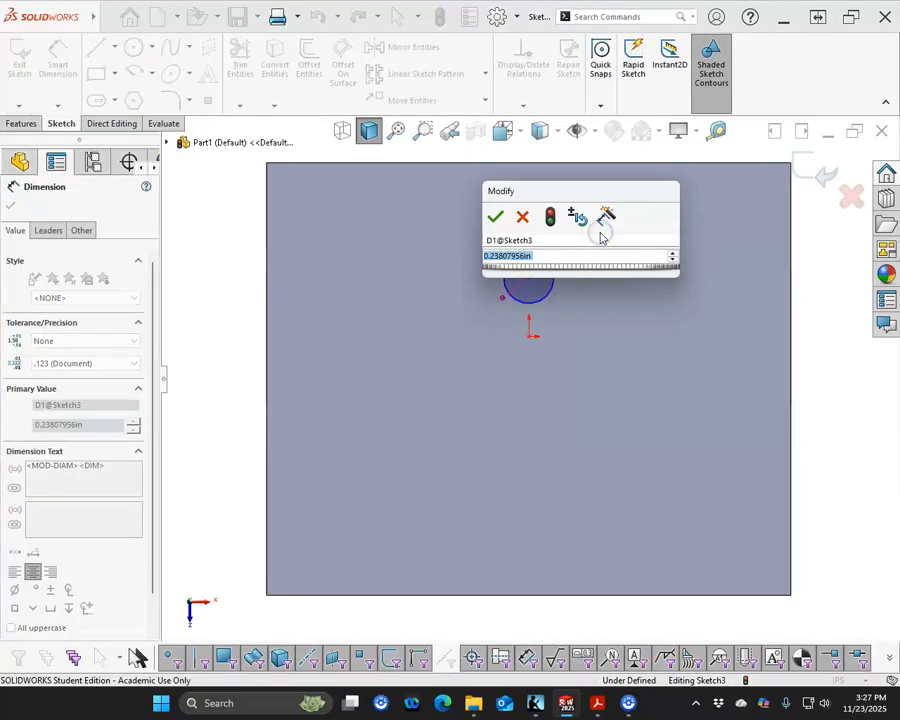
text(.502)
key(Return)
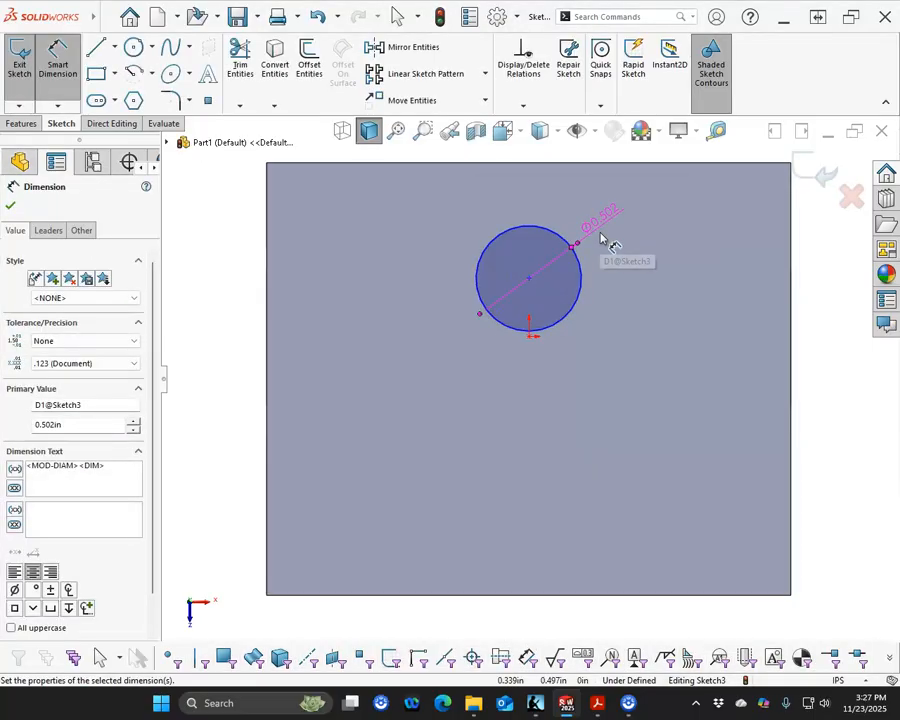
Dimension the horizontal distance from the top face's left edge to the circle's centre.
click(267, 264)
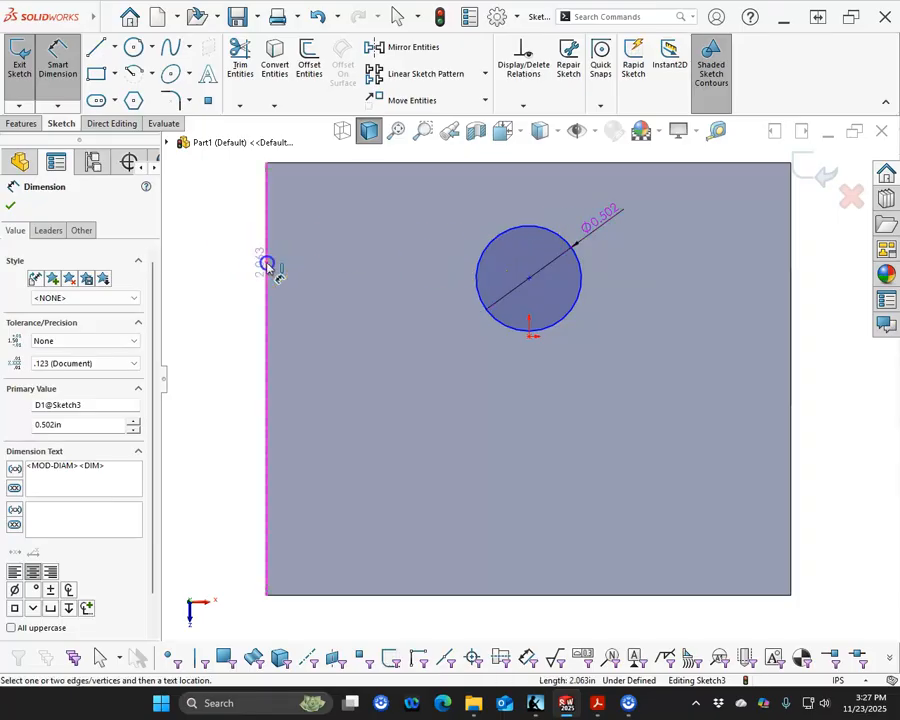
click(482, 267)
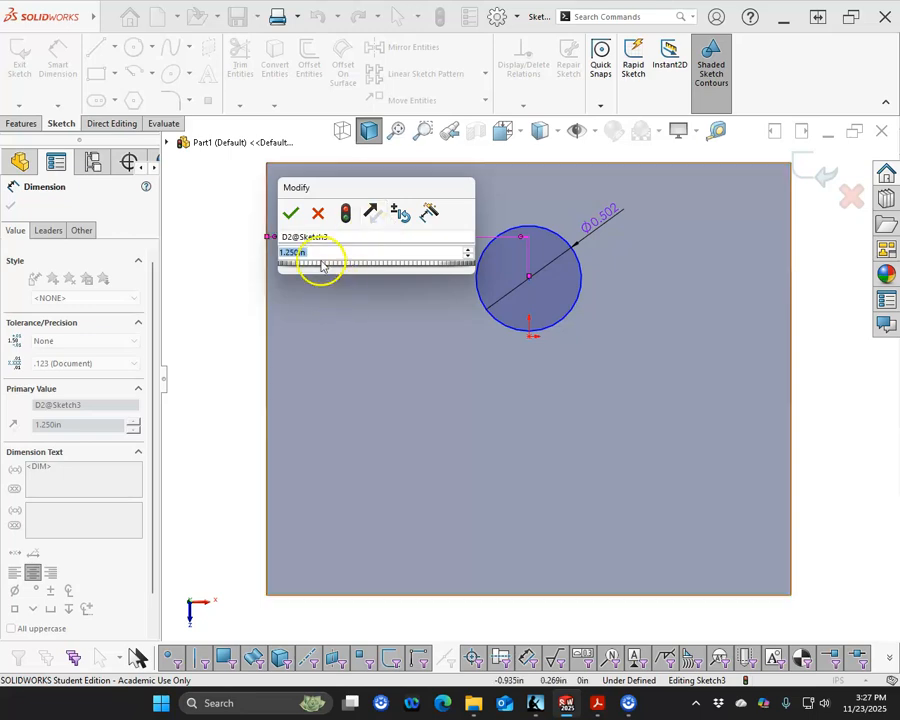
click(290, 213)
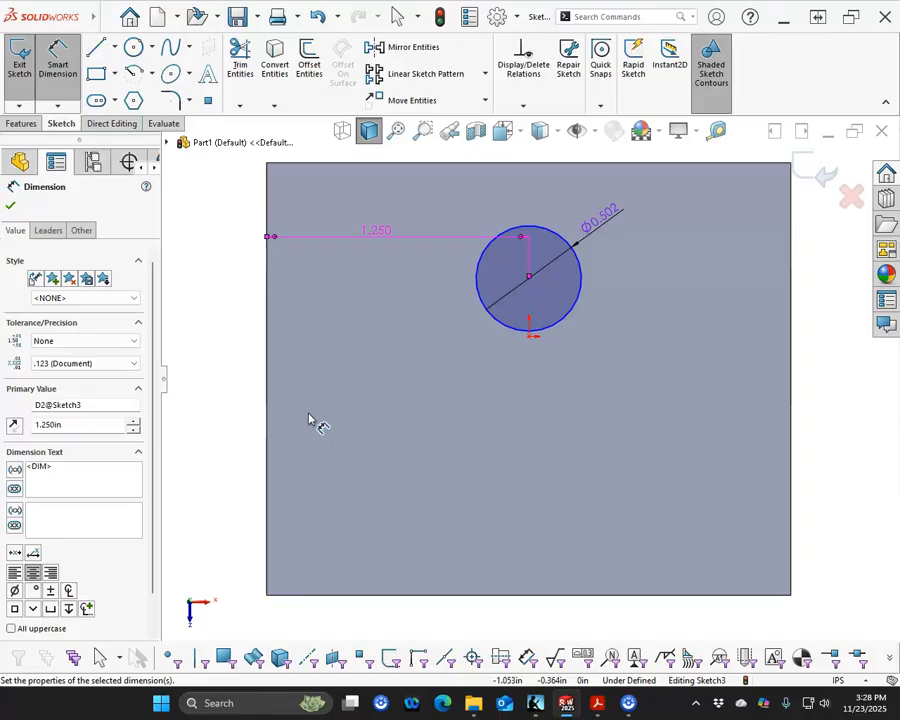
right_click(223, 270)
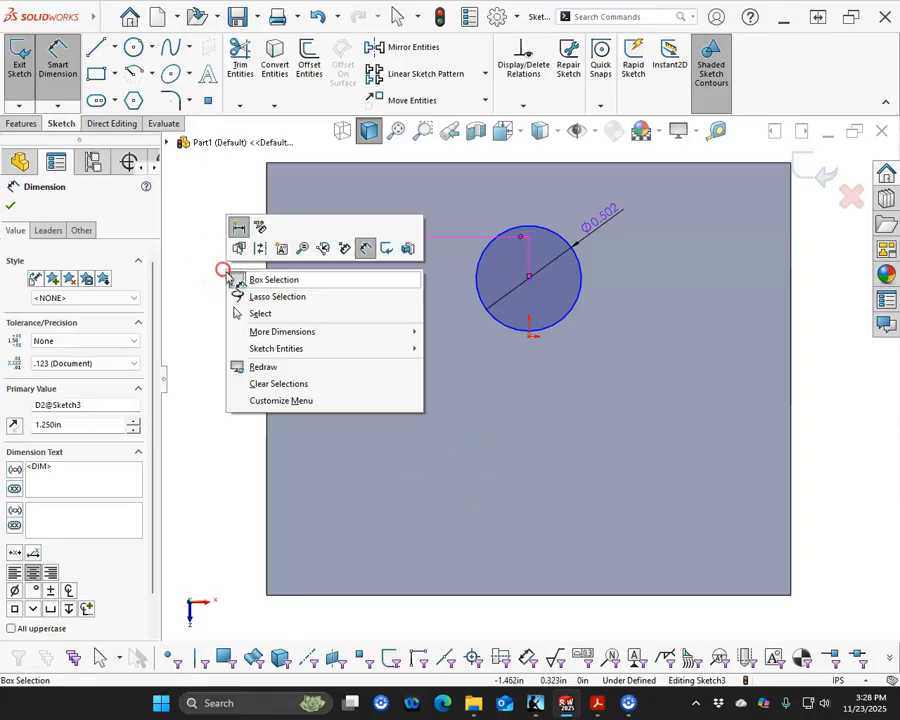
click(262, 314)
Check the hole location on the drawing, make the circle's horizontal dimension driven, and move its centre onto the origin.
click(343, 134)
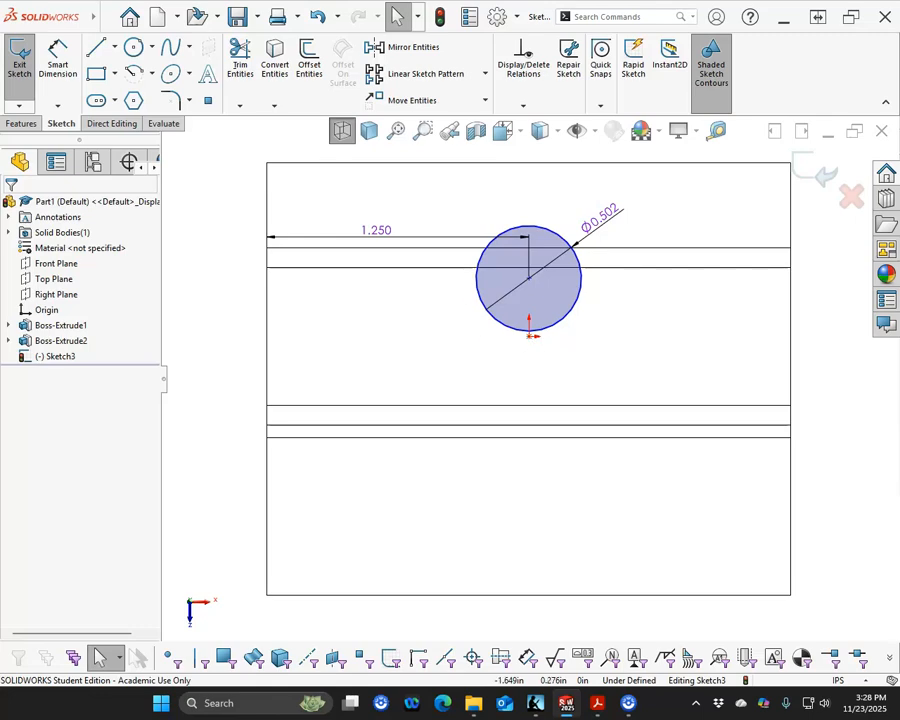
drag(0, 62, 2, 220)
click(397, 12)
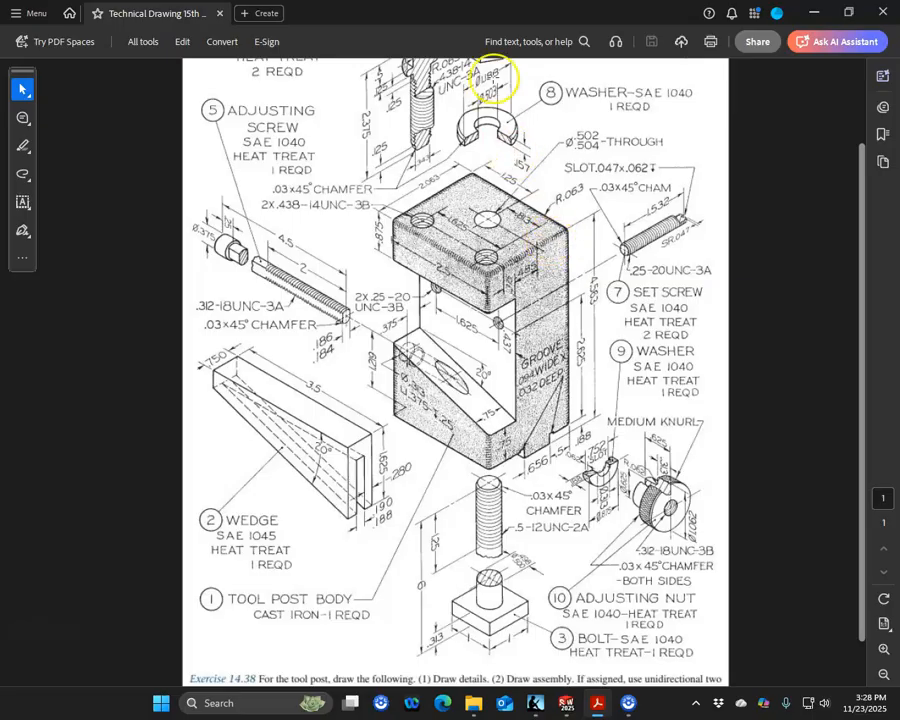
drag(458, 16, 0, 44)
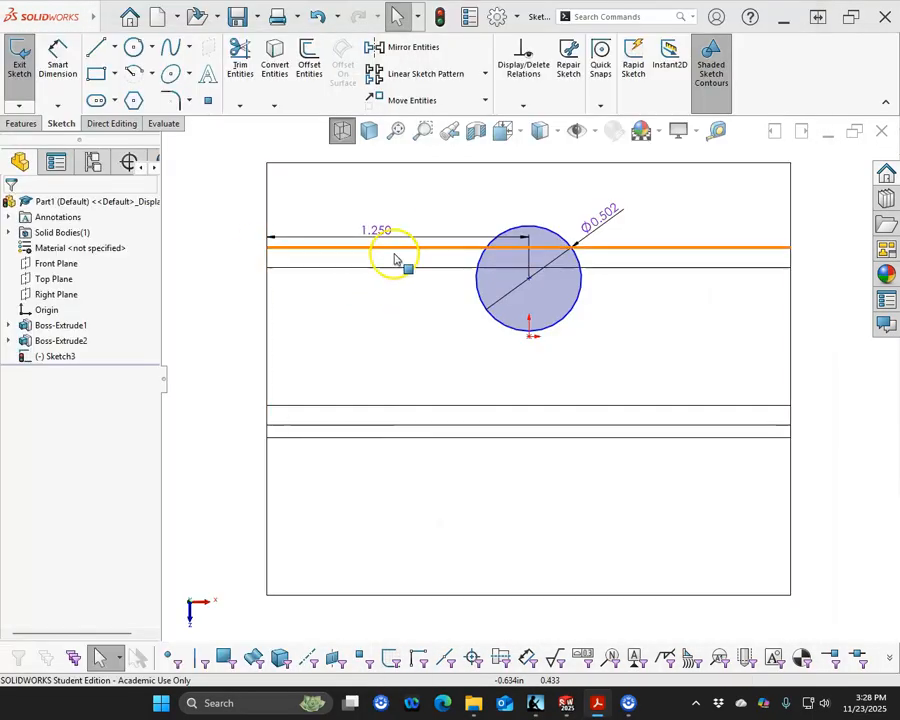
right_click(393, 234)
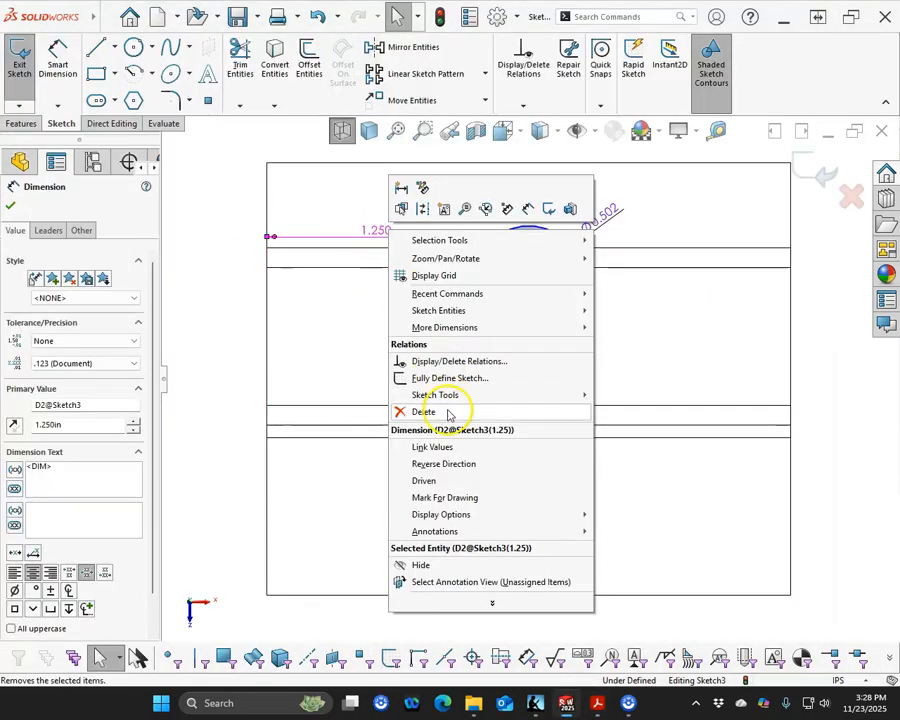
click(420, 480)
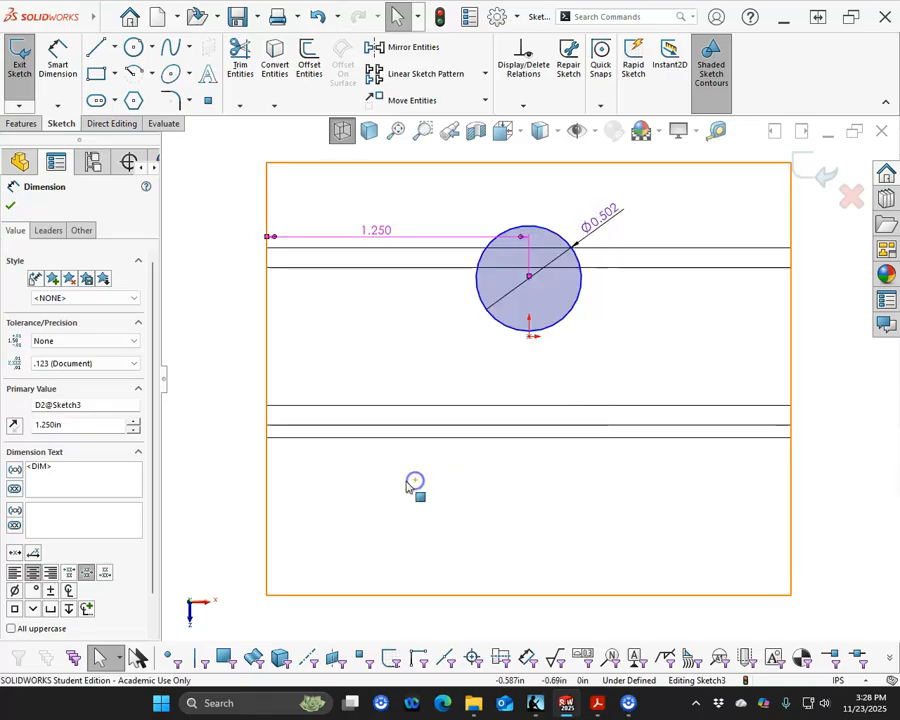
click(467, 352)
mouse_move(530, 287)
mouse_down()
mouse_move(558, 287)
mouse_move(507, 376)
mouse_move(527, 339)
mouse_up()
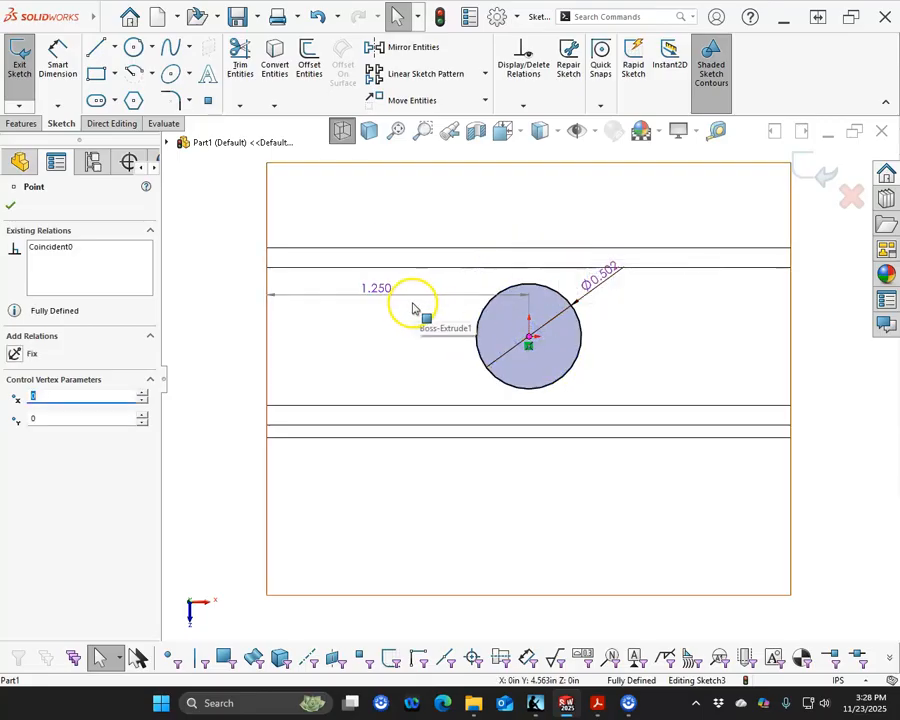
mouse_move(444, 305)
middle_down()
mouse_move(578, 341)
mouse_move(543, 231)
mouse_move(556, 258)
mouse_move(553, 294)
mouse_move(548, 288)
middle_up()
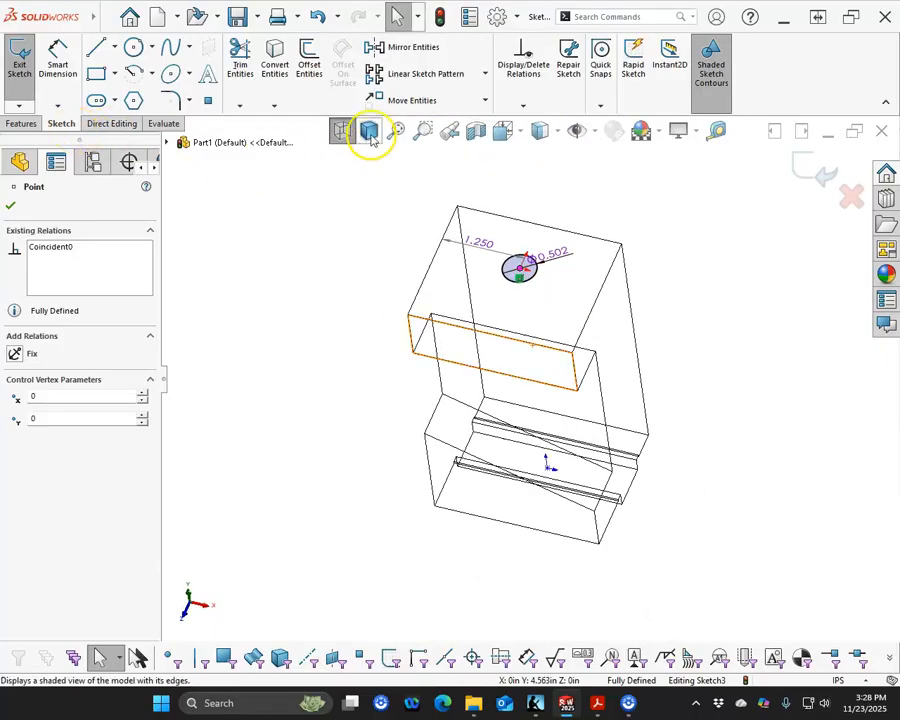
click(369, 133)
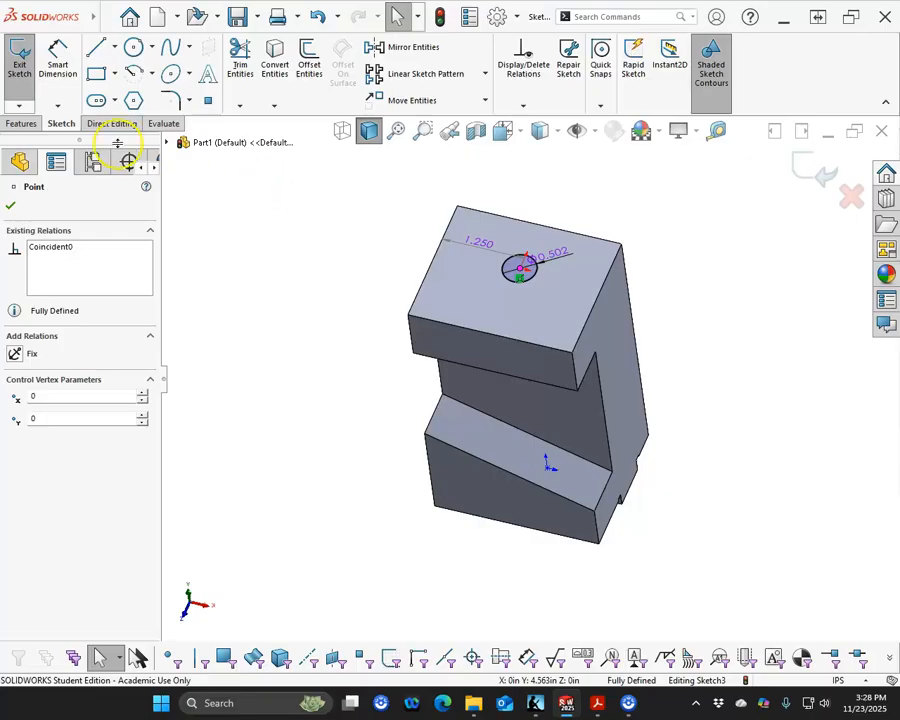
Cut the 0.502 in circle through the whole body with an Extruded Cut set to Through All.
click(22, 123)
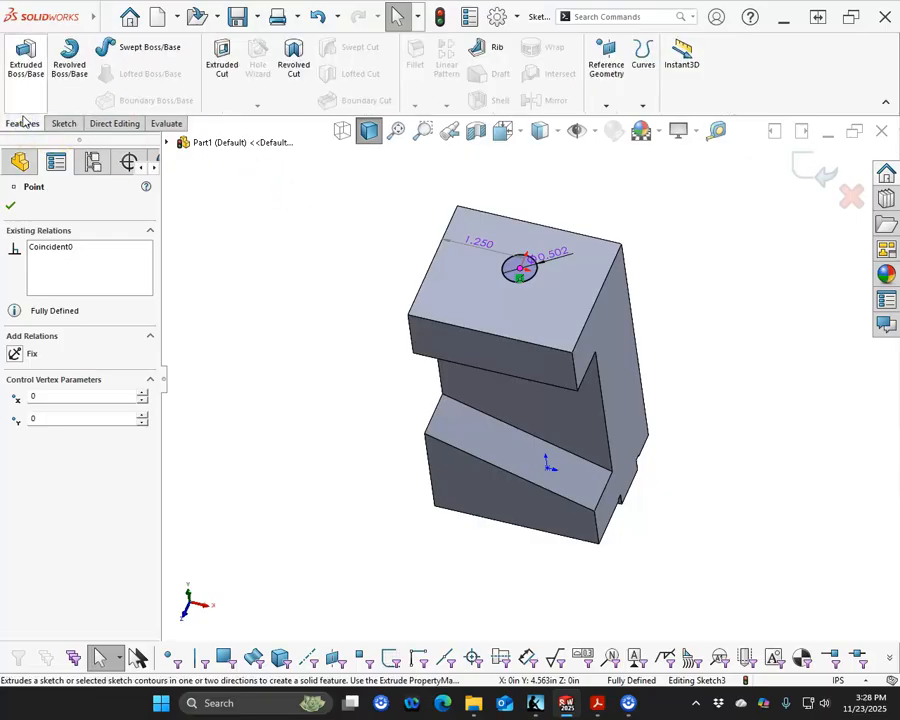
click(223, 50)
click(88, 290)
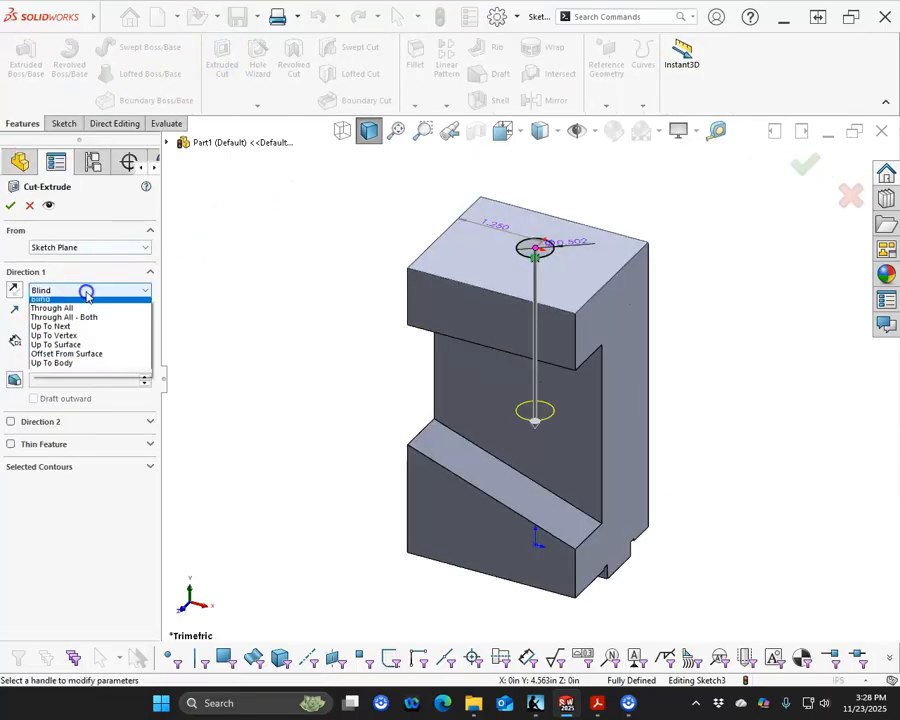
click(53, 312)
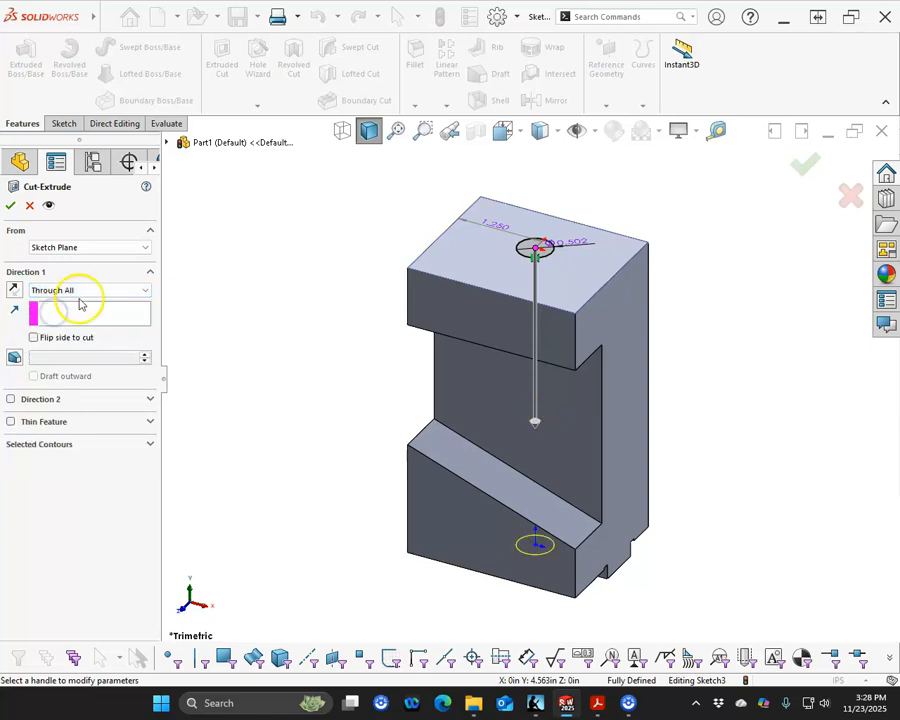
click(9, 205)
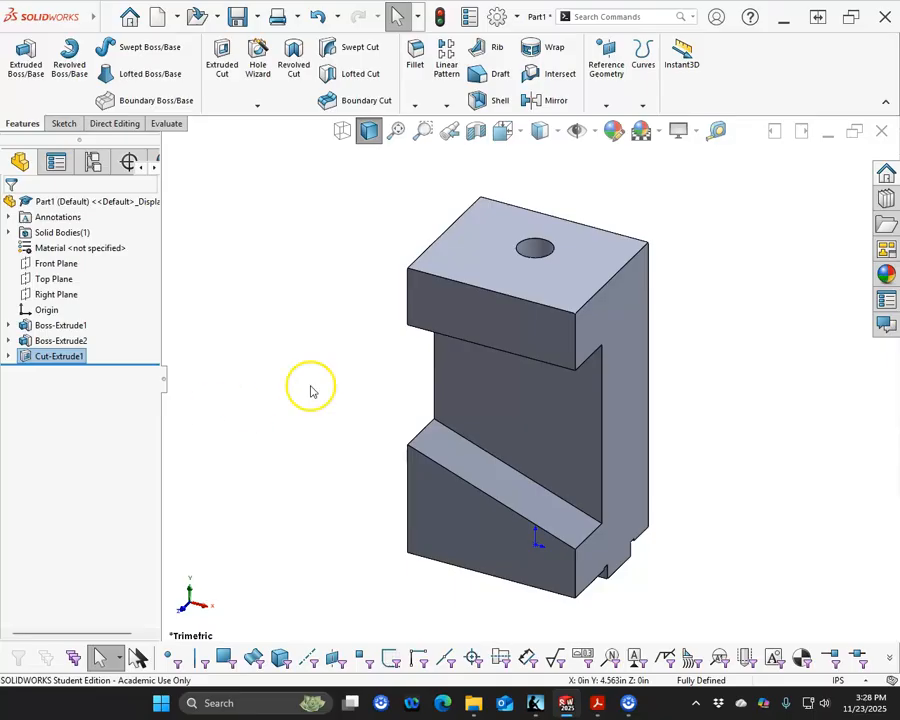
Start a Hole Wizard straight tapped hole on the top face, resetting custom sizing to defaults and using the ANSI Inch standard.
click(489, 272)
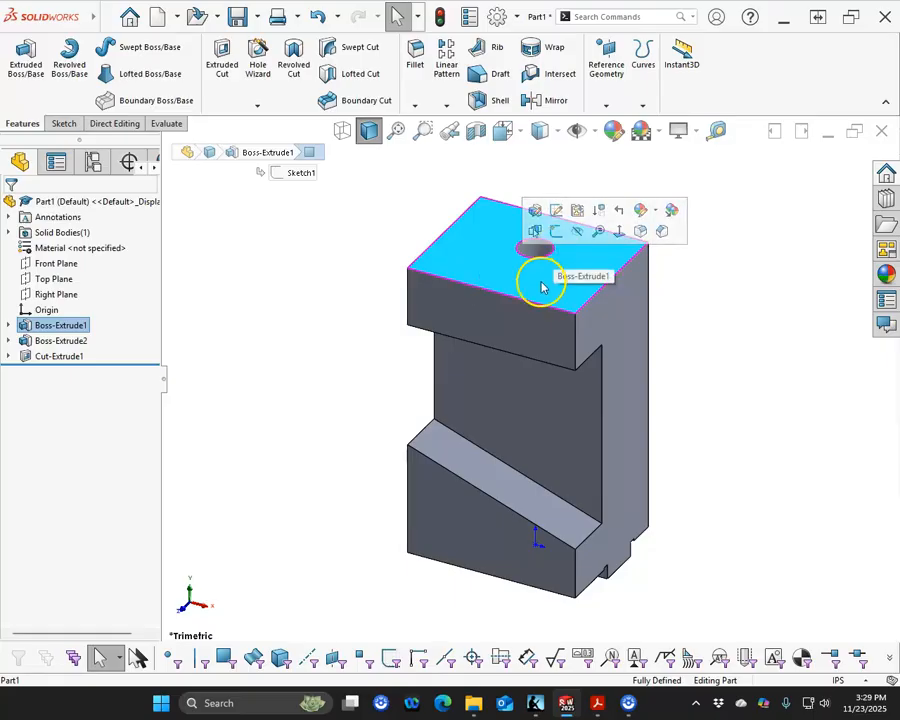
click(257, 62)
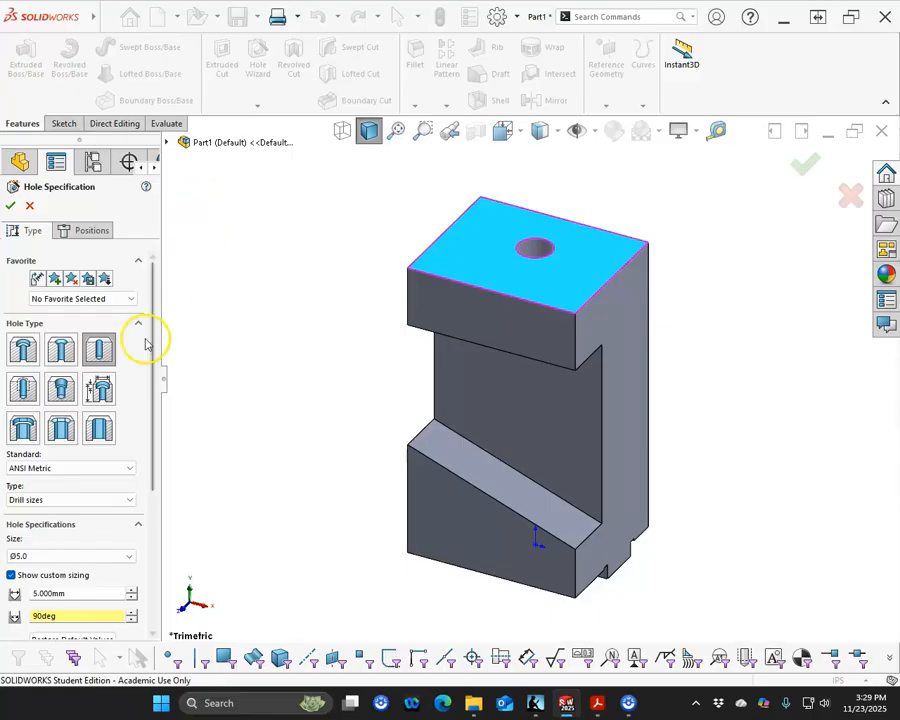
click(22, 388)
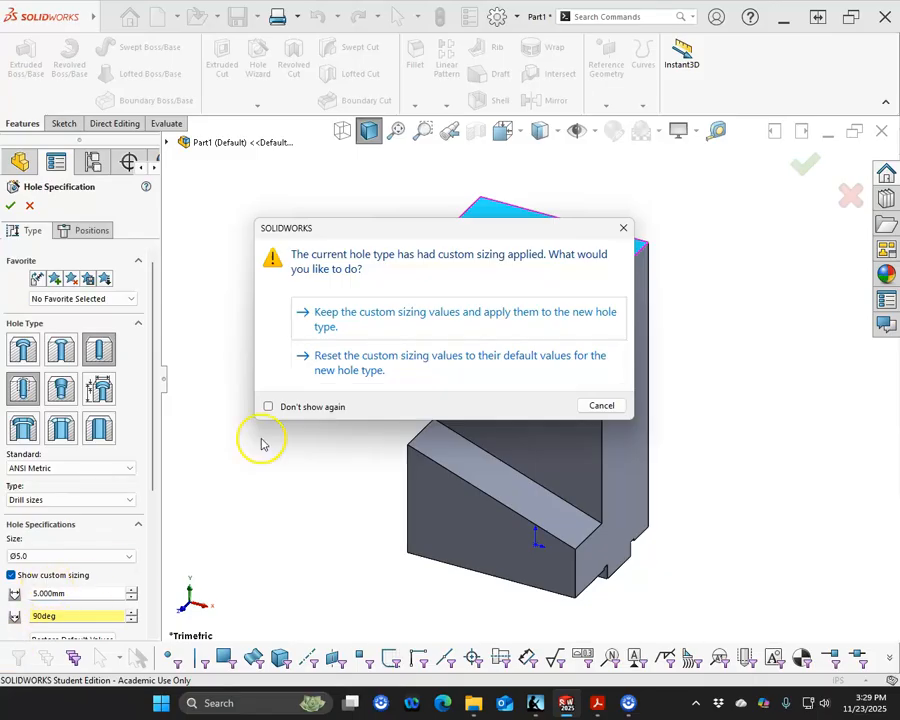
click(346, 370)
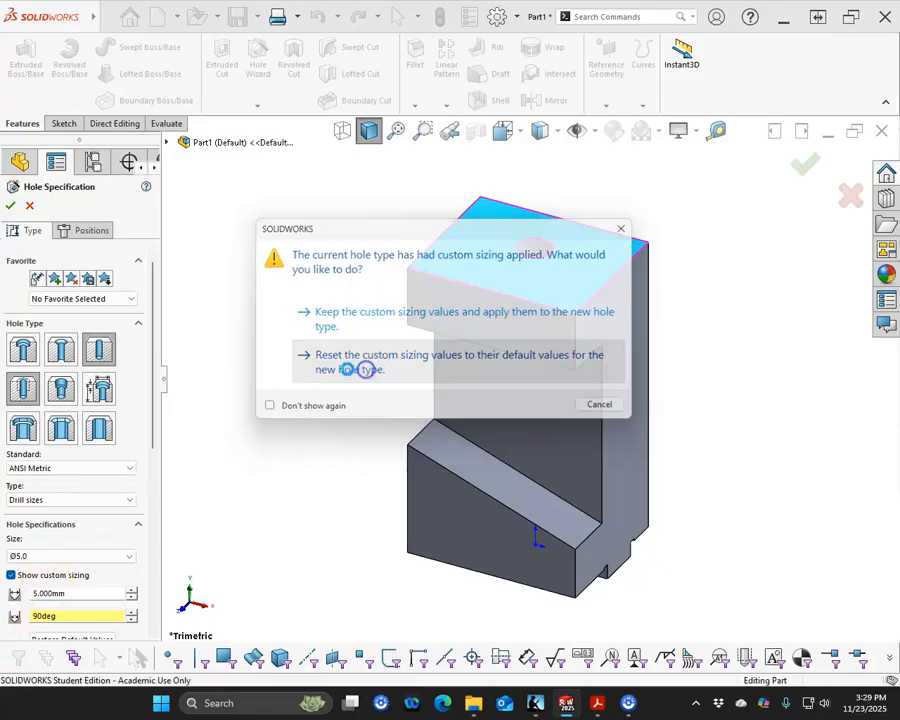
click(84, 468)
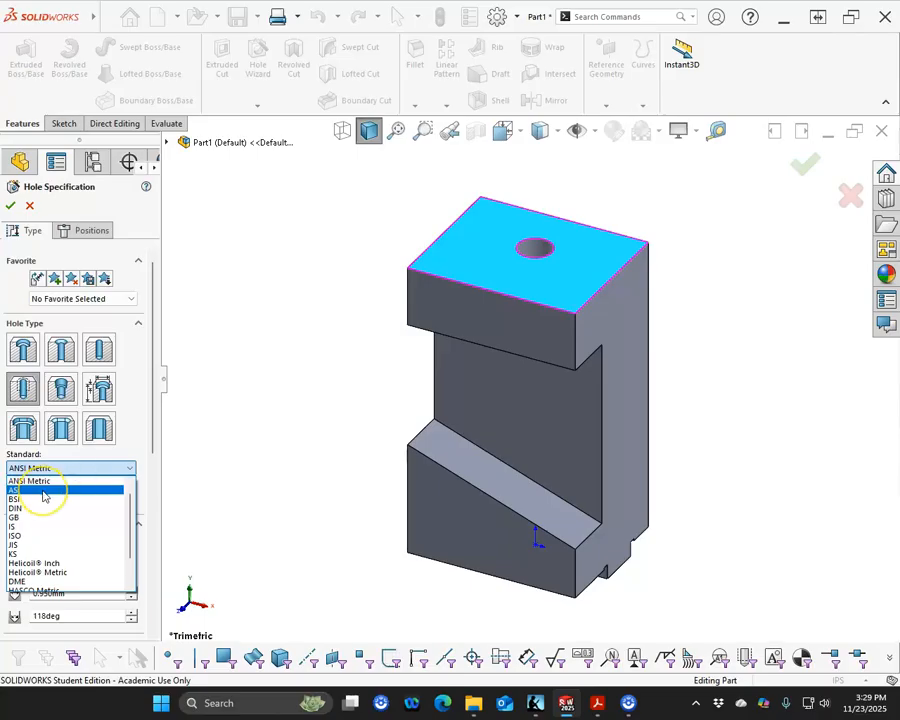
scroll(45, 490, up, 1)
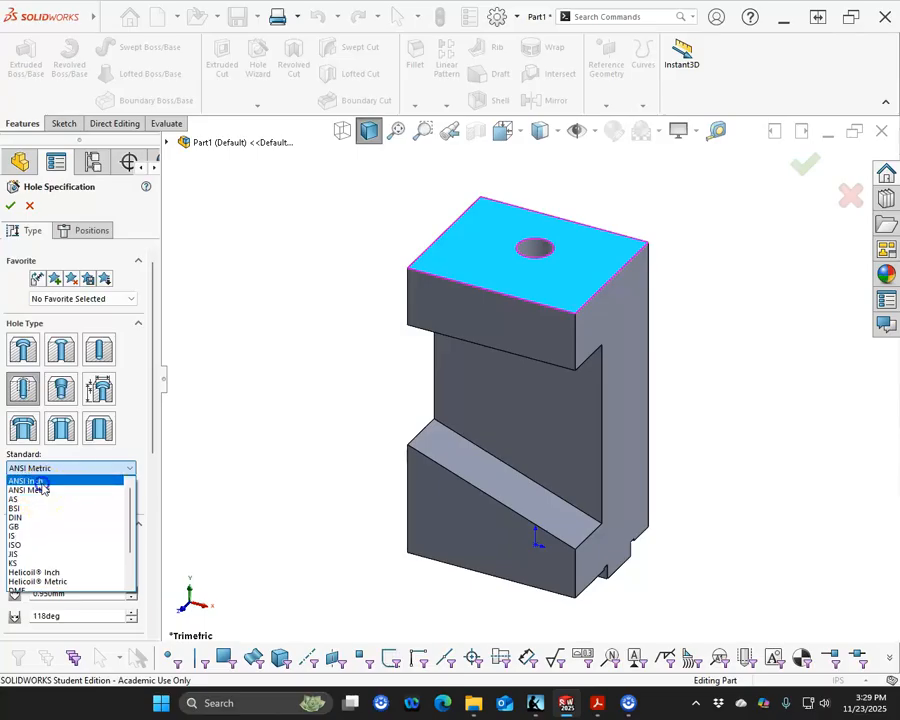
click(30, 481)
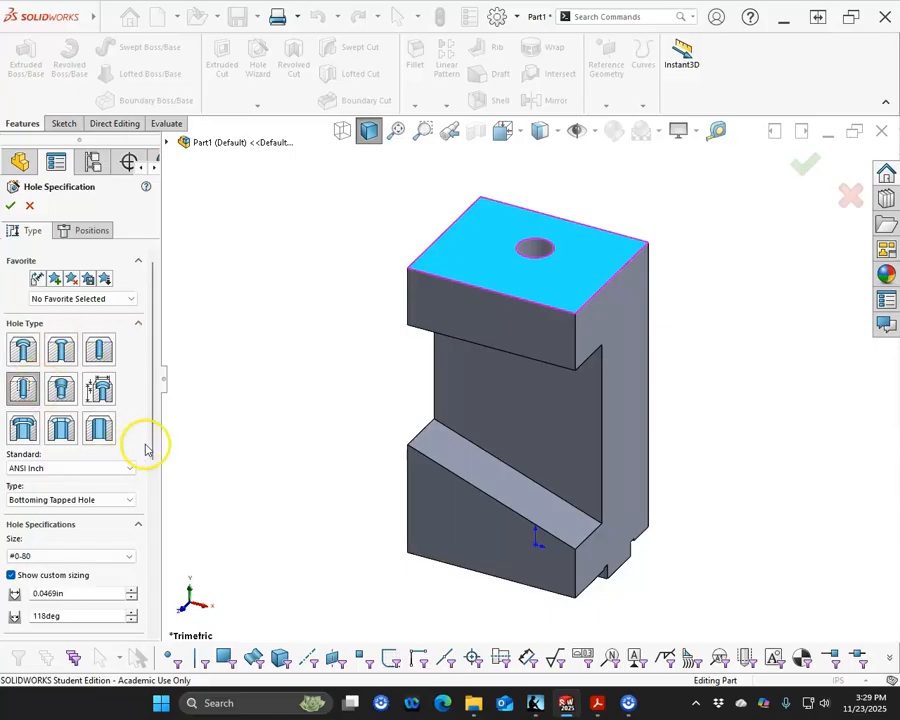
Set the bottoming tapped hole's size to 7/16-14 and its end condition to Up To Next.
drag(158, 408, 153, 504)
click(82, 362)
scroll(56, 442, down, 4)
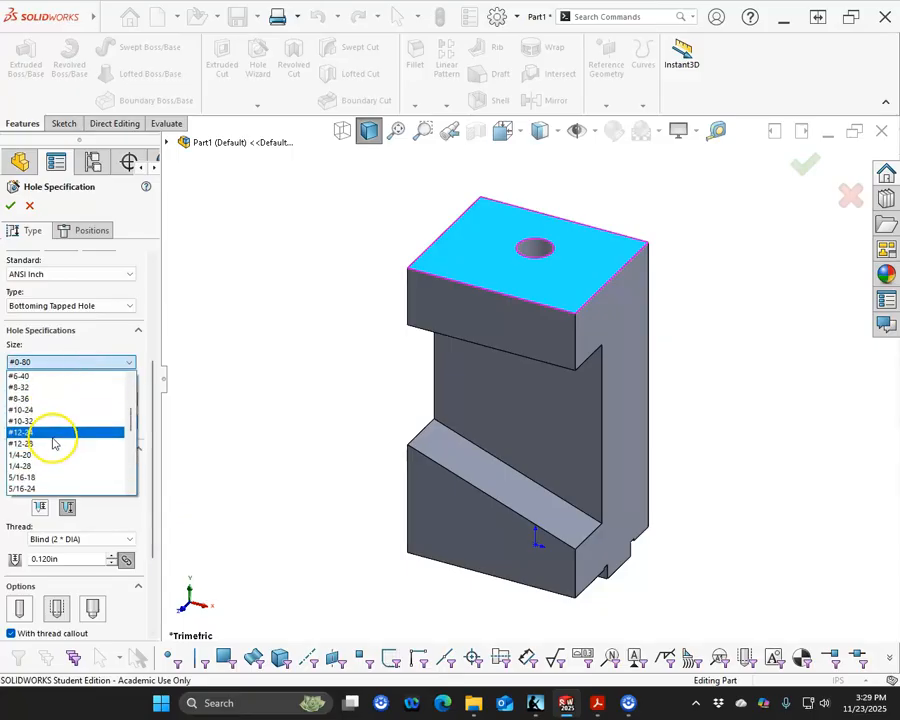
scroll(45, 450, down, 3)
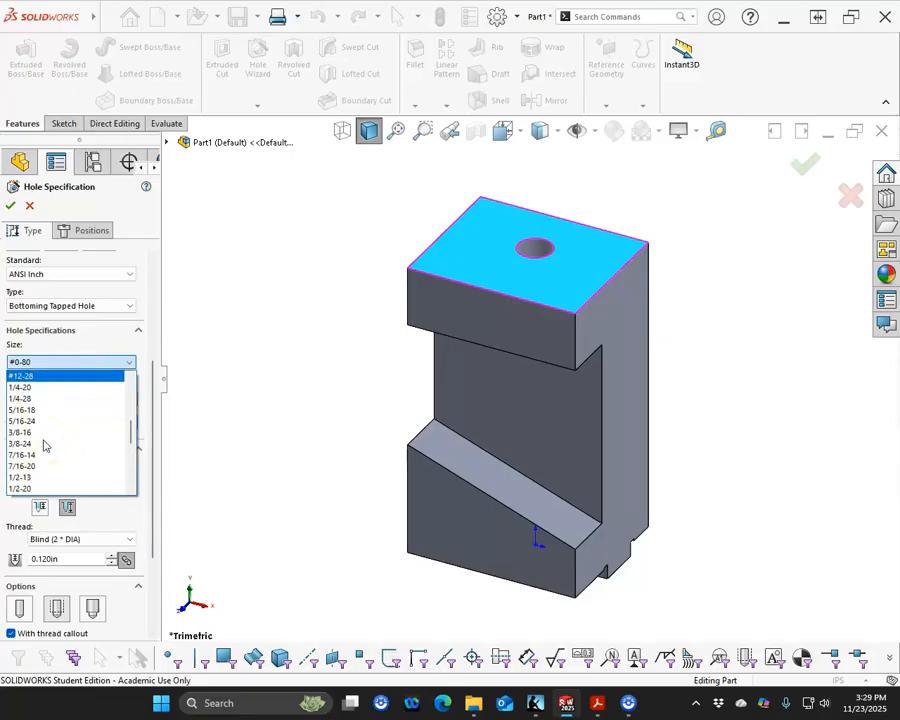
click(26, 455)
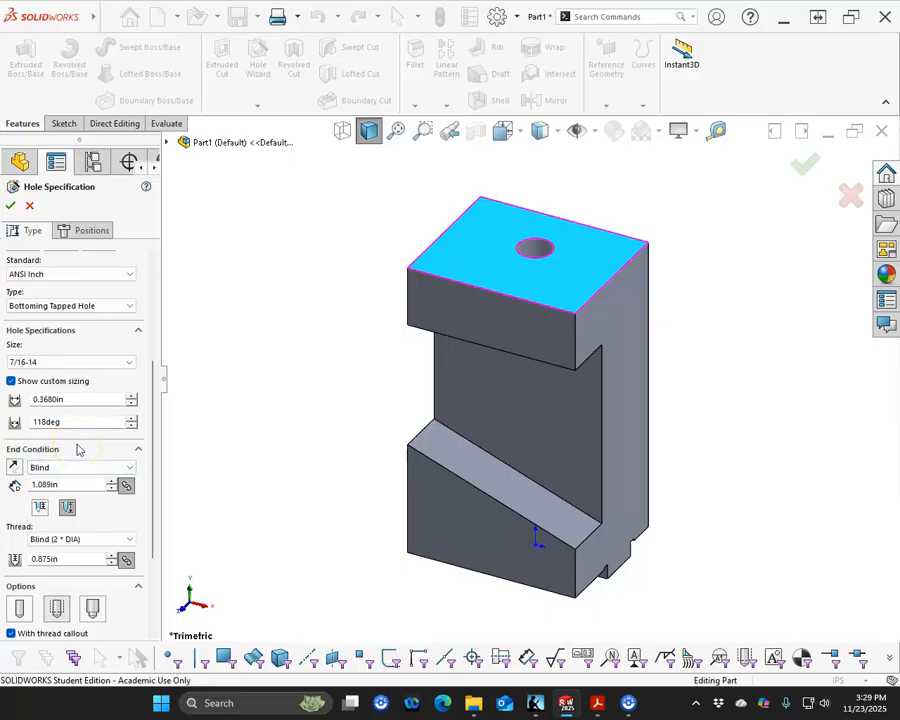
scroll(152, 394, down, 2)
click(128, 411)
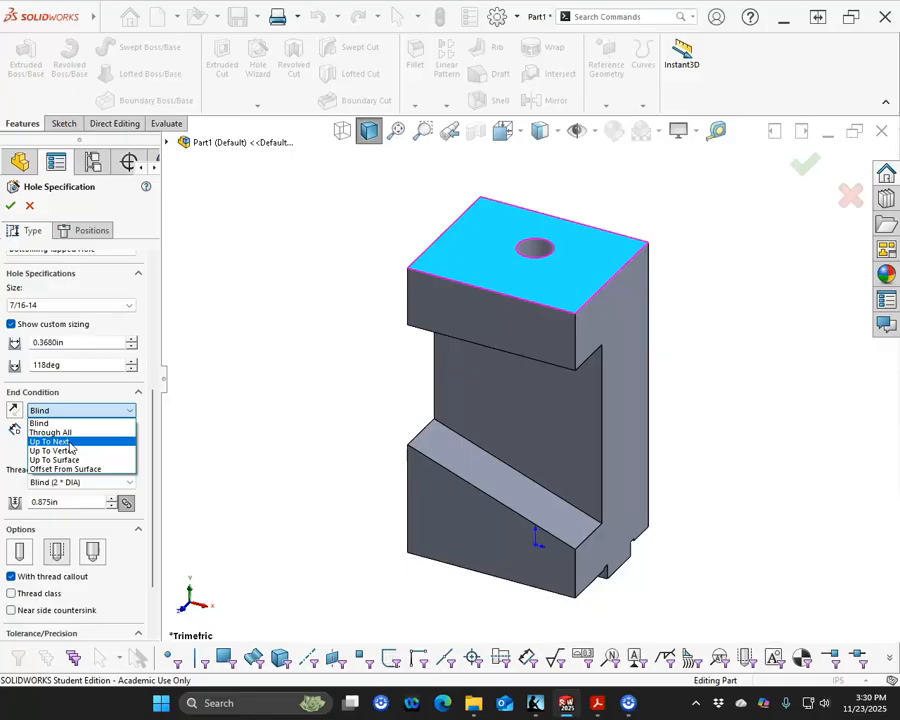
click(75, 443)
click(75, 442)
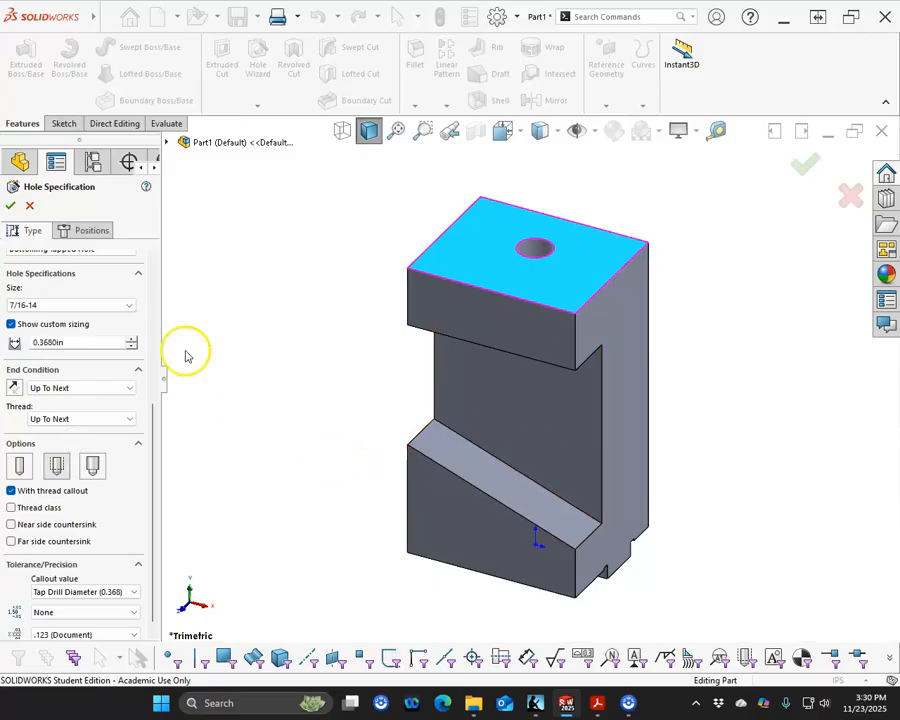
Place two tapped hole points near the front corners of the top face, about 1.71 in apart.
click(66, 230)
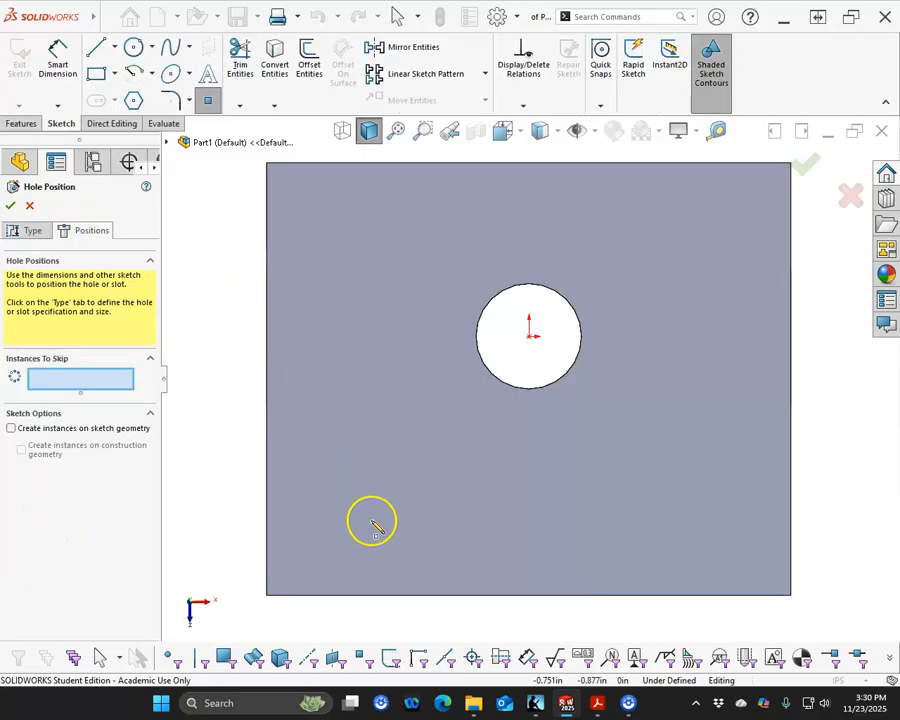
click(363, 516)
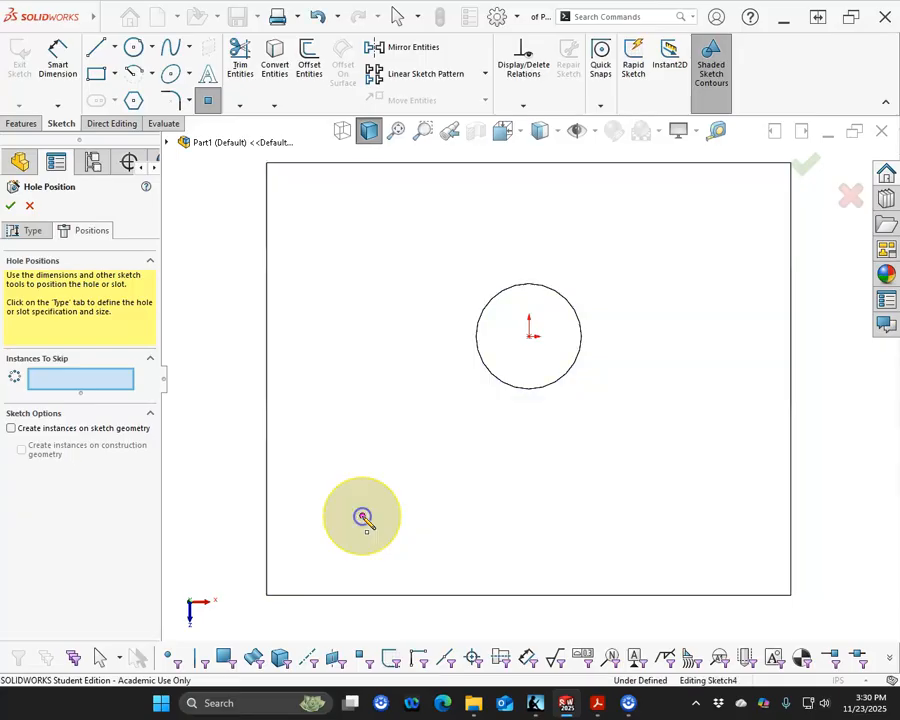
click(721, 516)
right_click(692, 416)
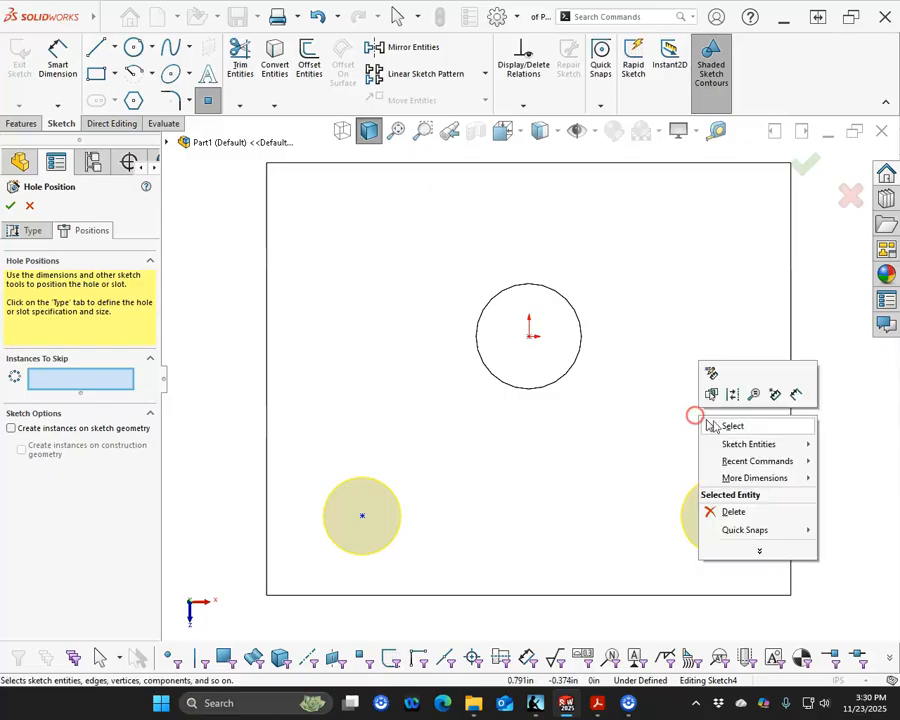
click(732, 426)
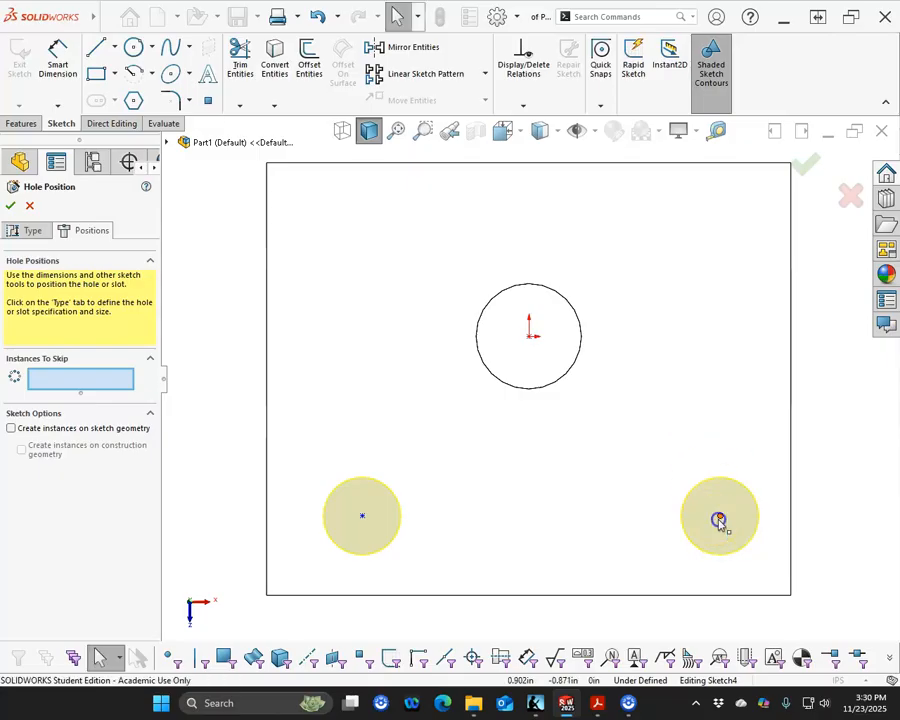
Add a horizontal relation between the two tapped hole points.
click(720, 517)
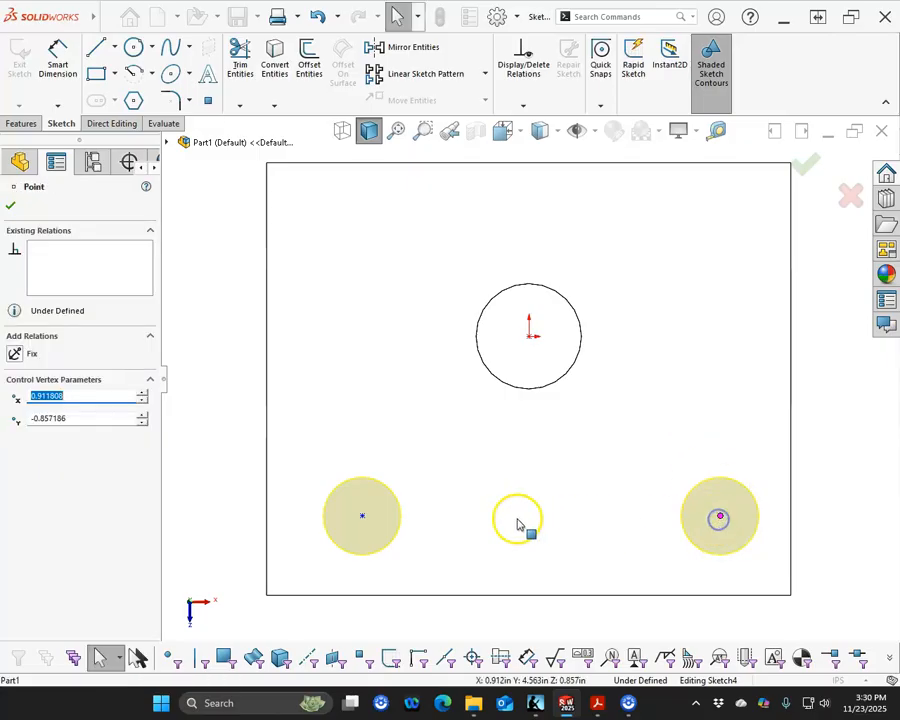
ctrl+click(362, 517)
click(403, 453)
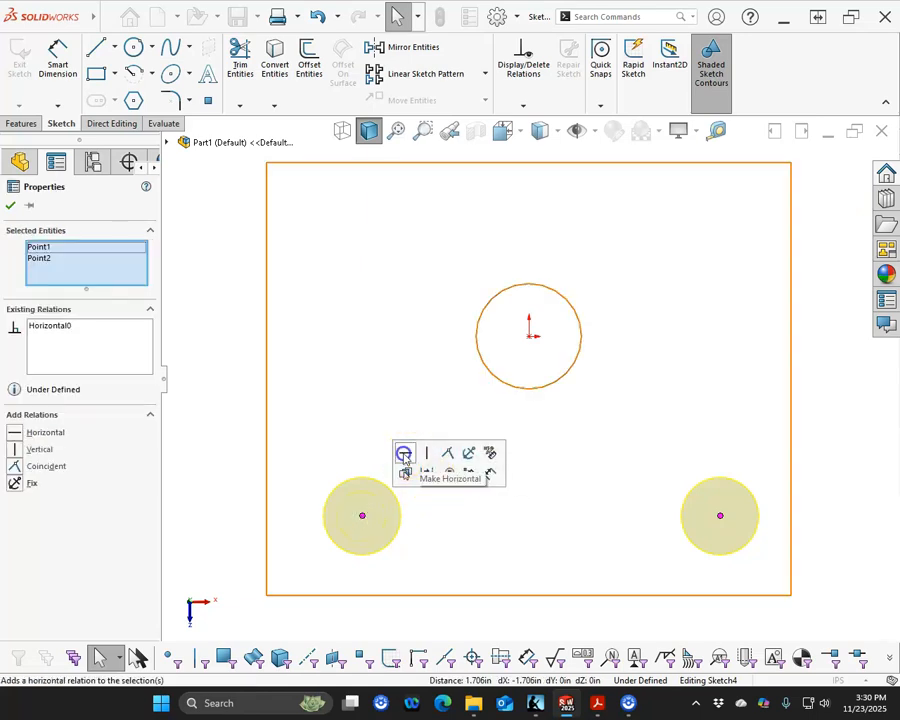
click(114, 47)
click(121, 87)
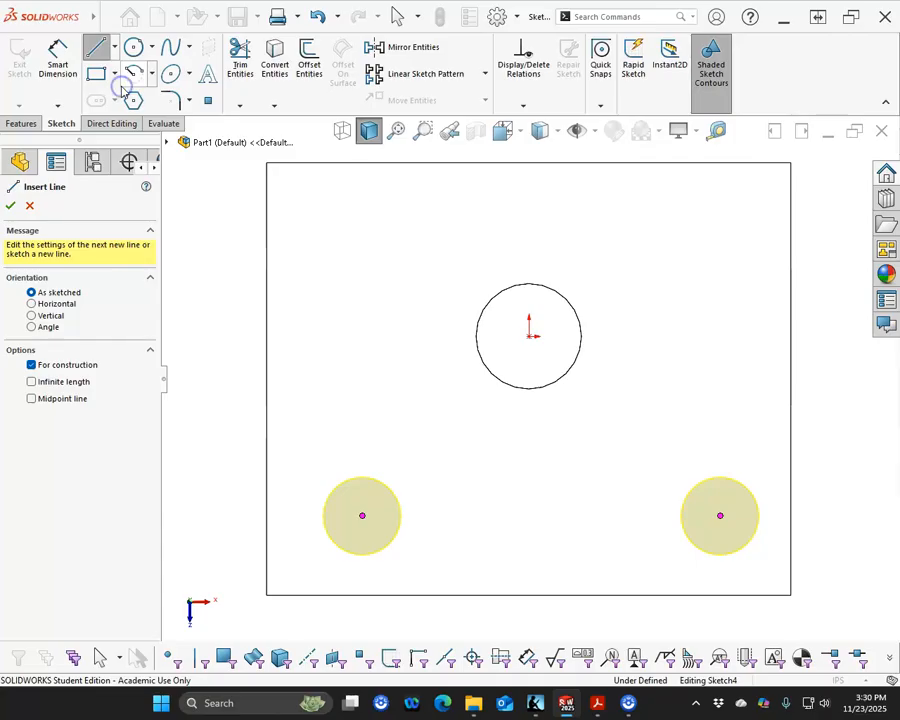
Dimension the spacing between the two tapped hole points as 1.625 in.
click(57, 58)
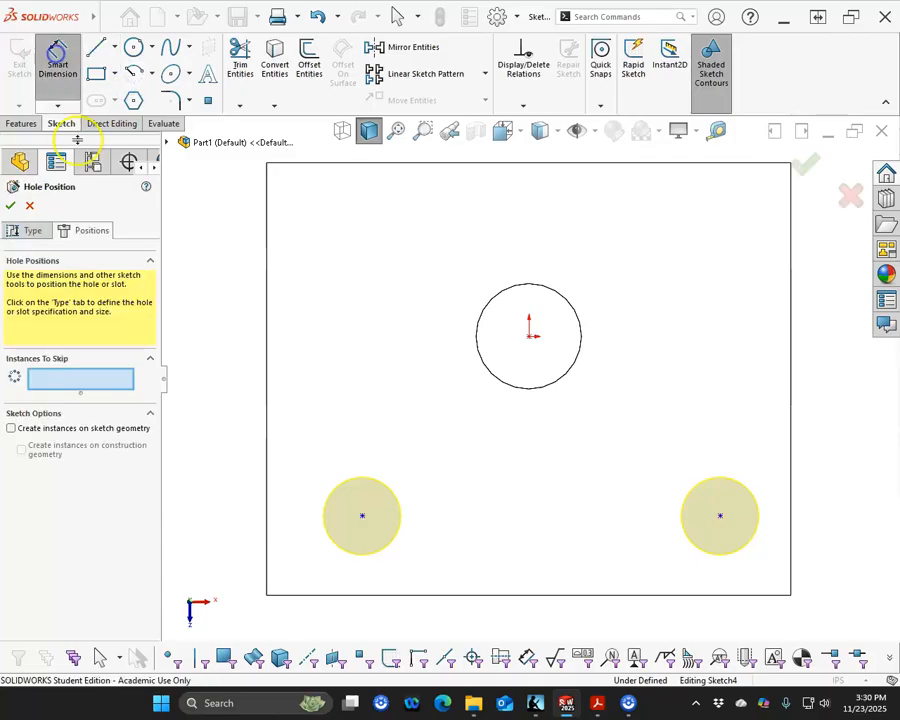
click(362, 516)
click(721, 517)
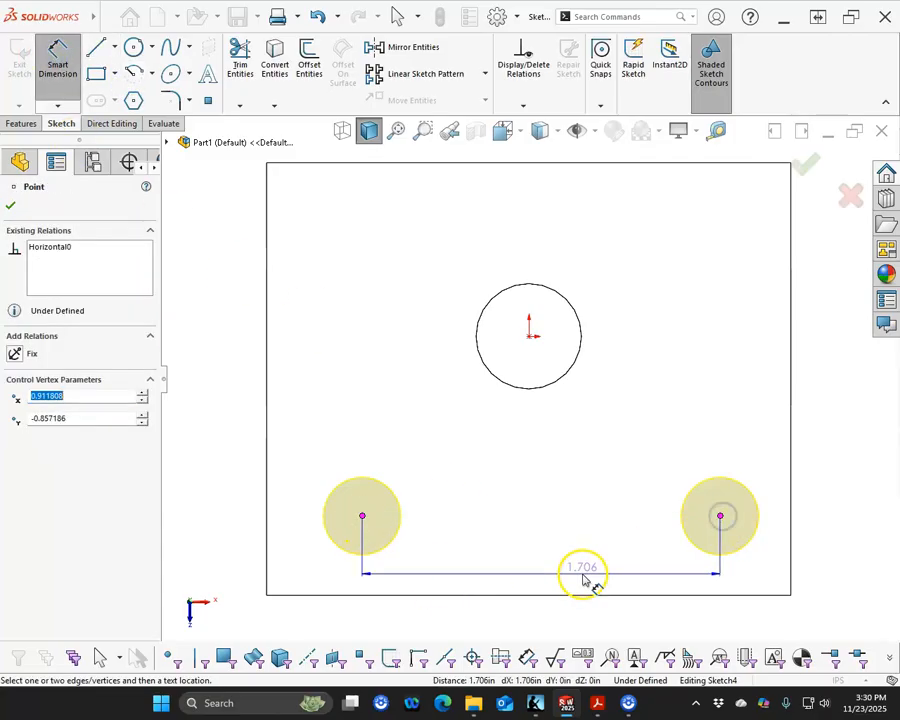
click(585, 576)
text(1)
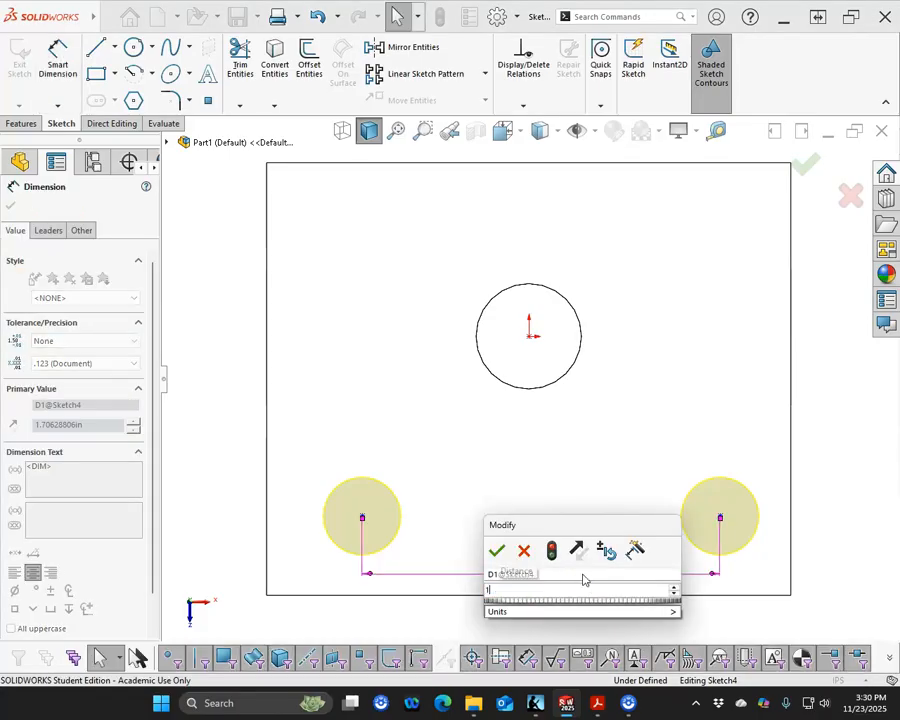
text(.625)
key(Return)
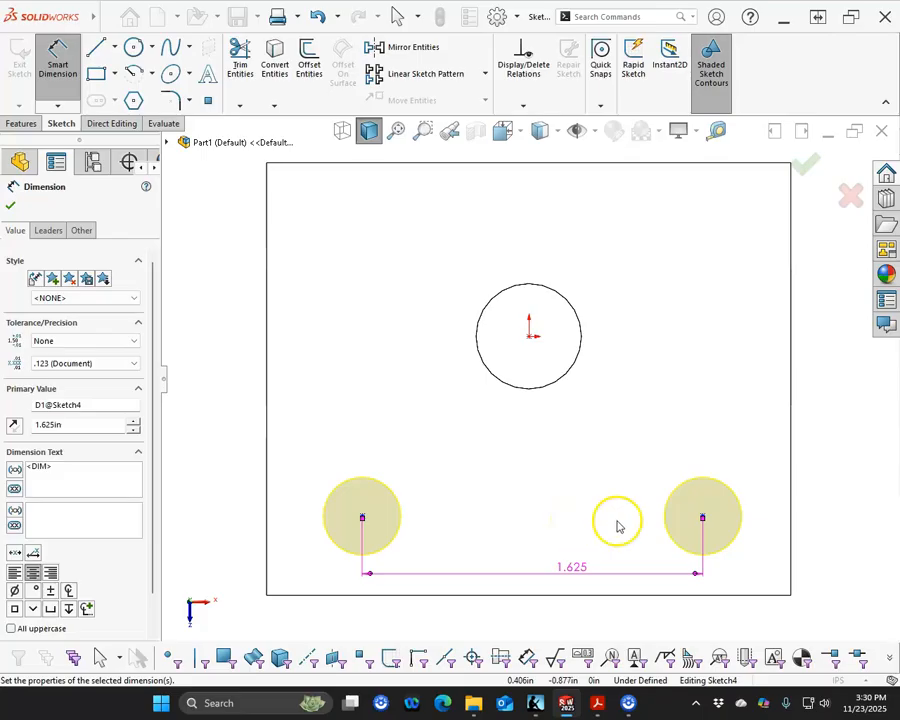
Dimension the horizontal distance from the origin to the right-hand tapped hole point as 0.813 in, placing the dimension above the through hole.
click(702, 517)
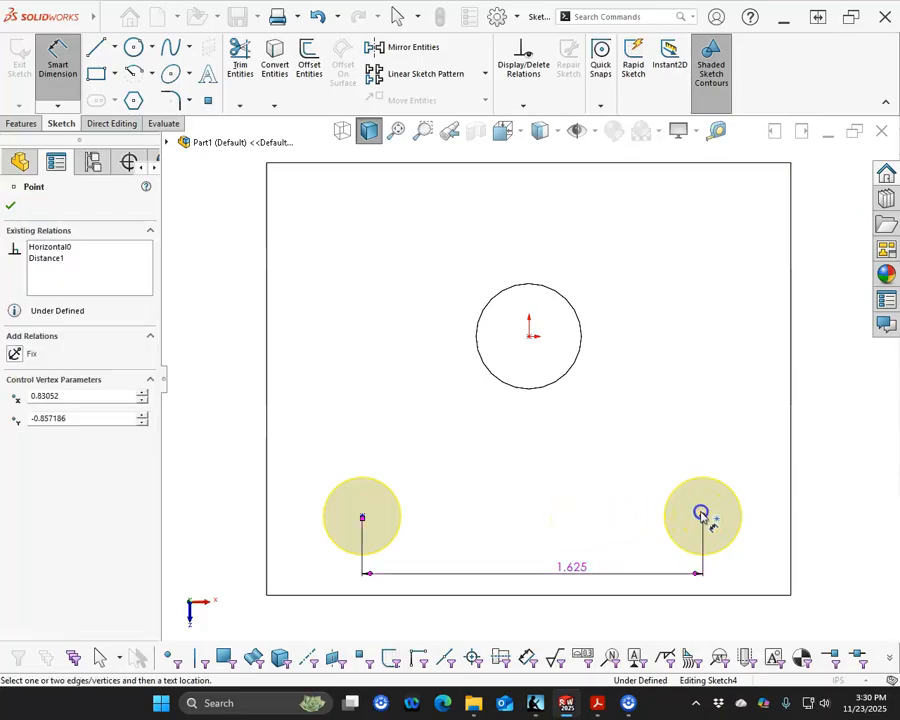
click(530, 337)
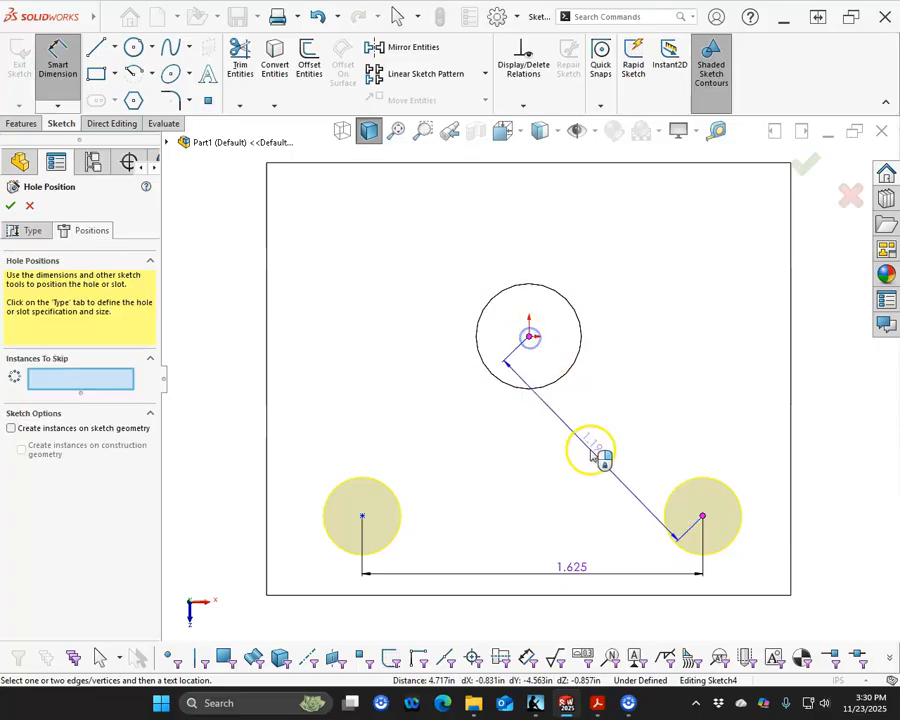
click(610, 303)
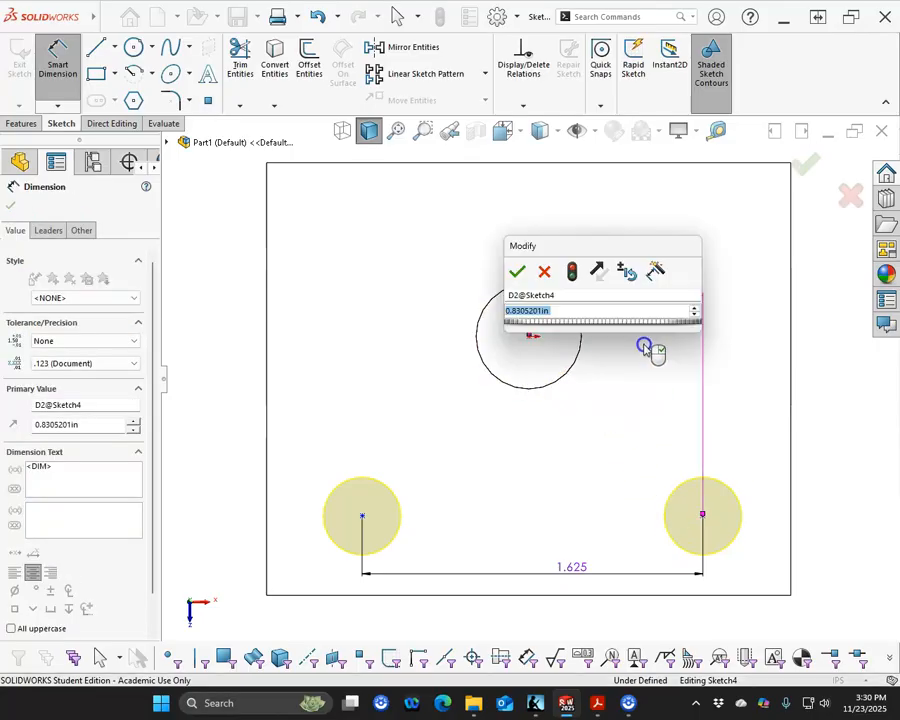
text(.1)
key(BackSpace)
key(BackSpace)
text(.813)
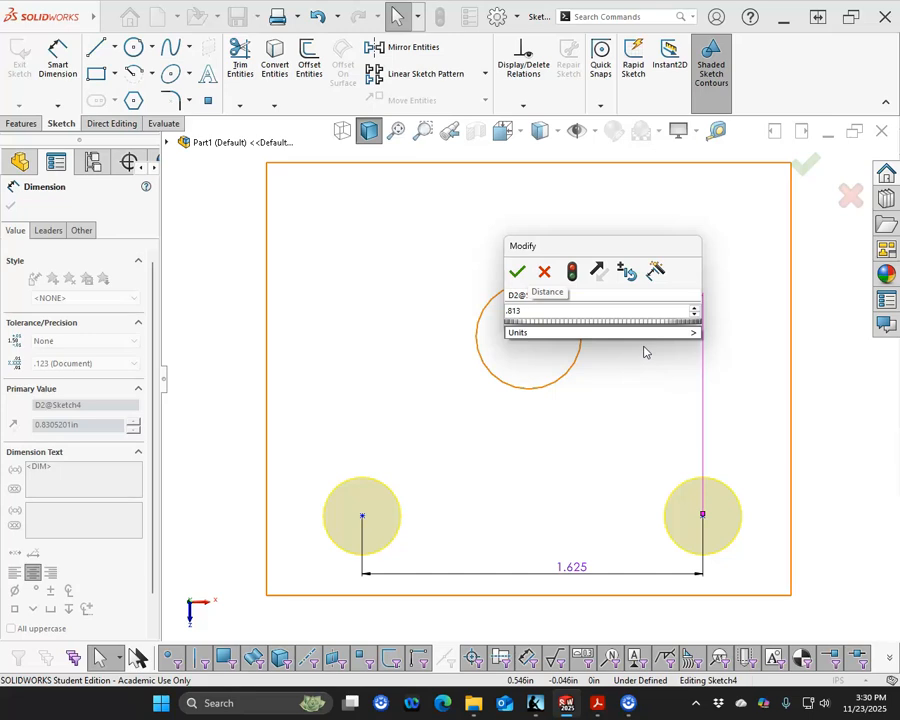
click(642, 352)
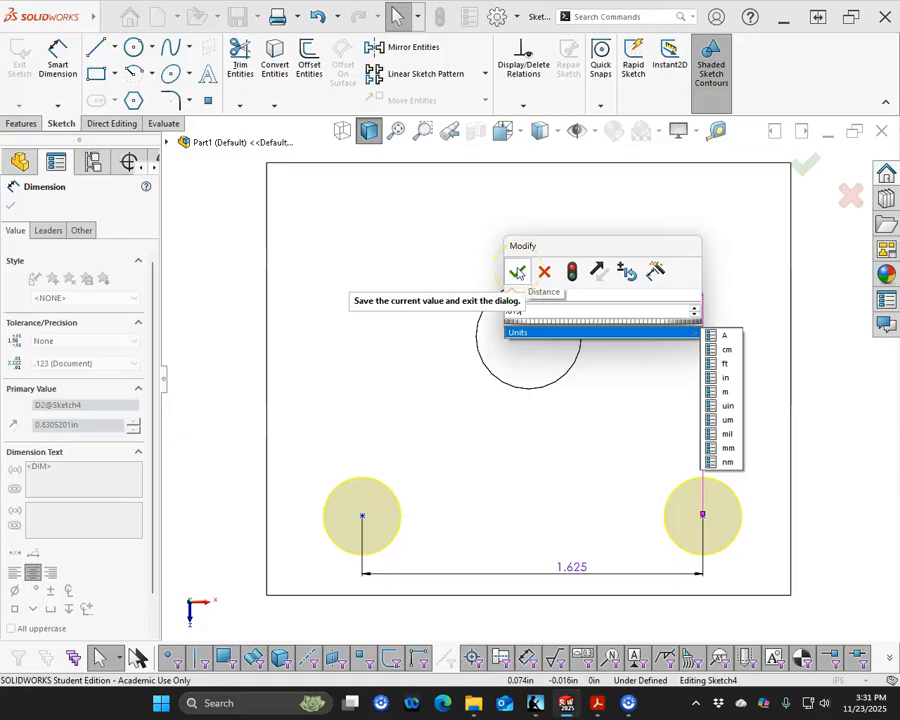
click(517, 272)
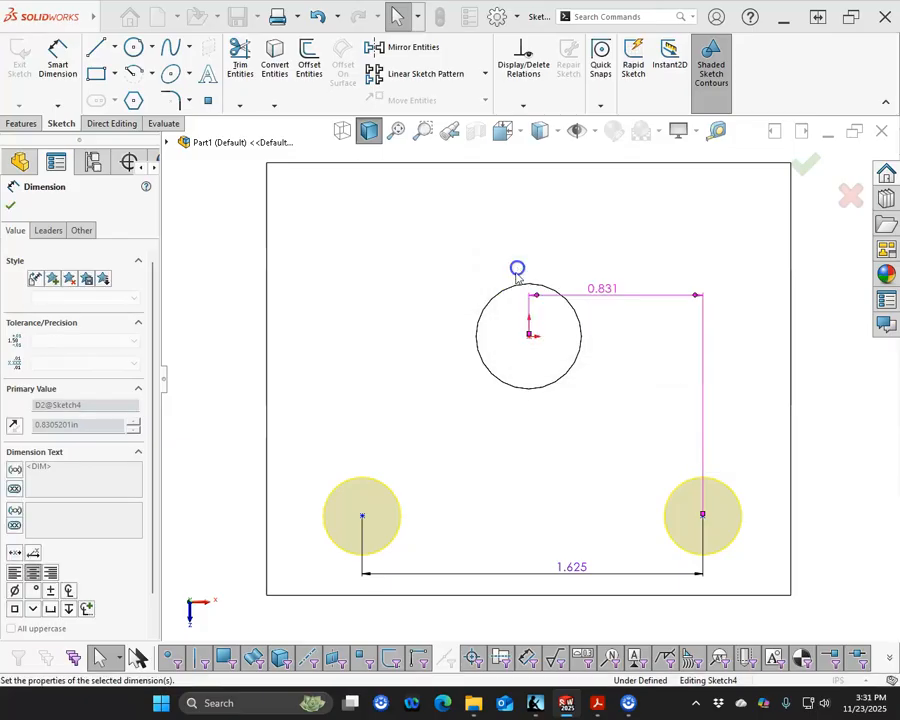
mouse_move(601, 289)
mouse_down()
mouse_move(599, 303)
mouse_move(615, 301)
mouse_move(611, 277)
mouse_up()
click(500, 328)
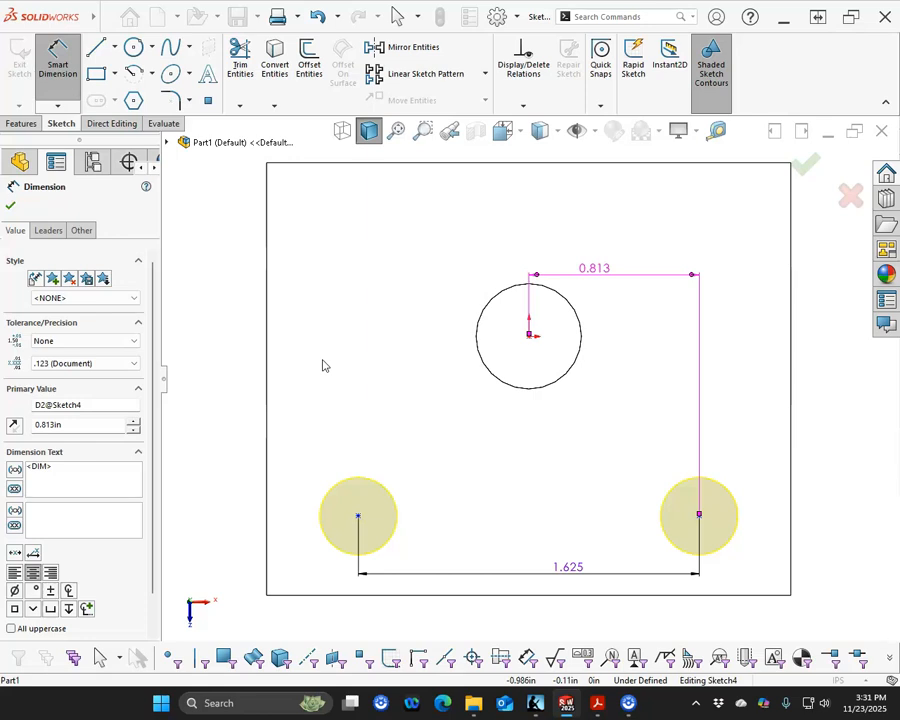
Examine the tool post body drawing for the tapped holes' front-to-back location and compare it with the part's hidden edges.
mouse_move(2, 114)
mouse_down()
mouse_move(160, 151)
mouse_move(178, 142)
mouse_up()
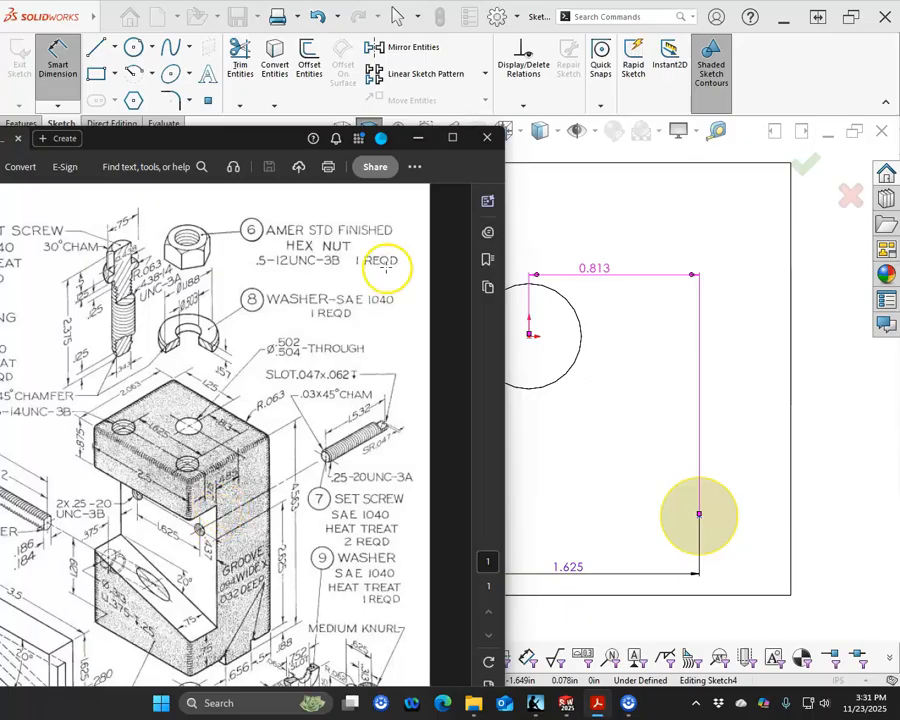
drag(255, 137, 259, 47)
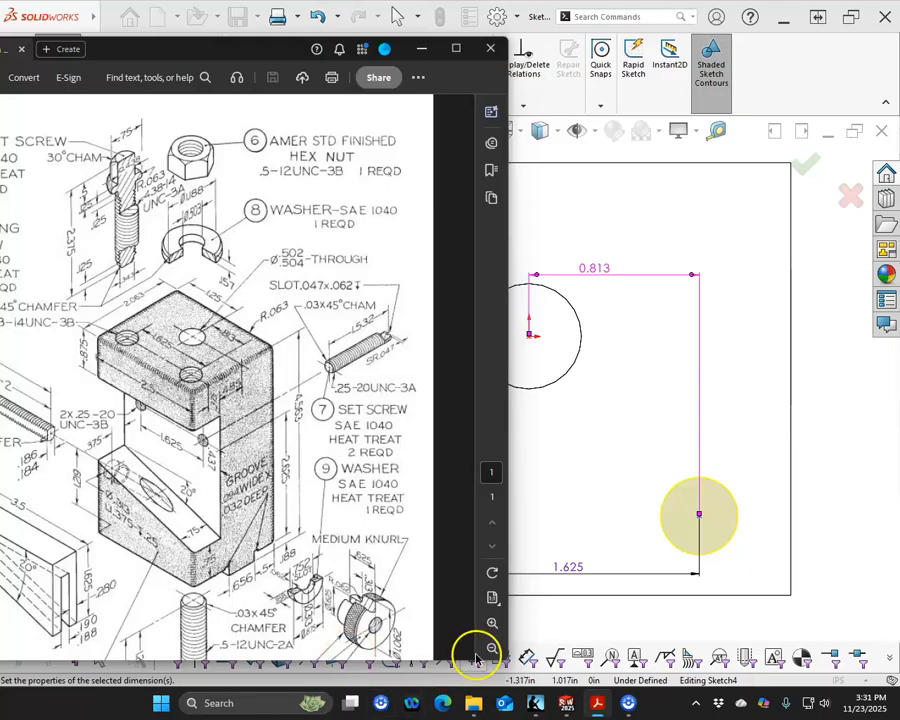
click(492, 623)
click(492, 623)
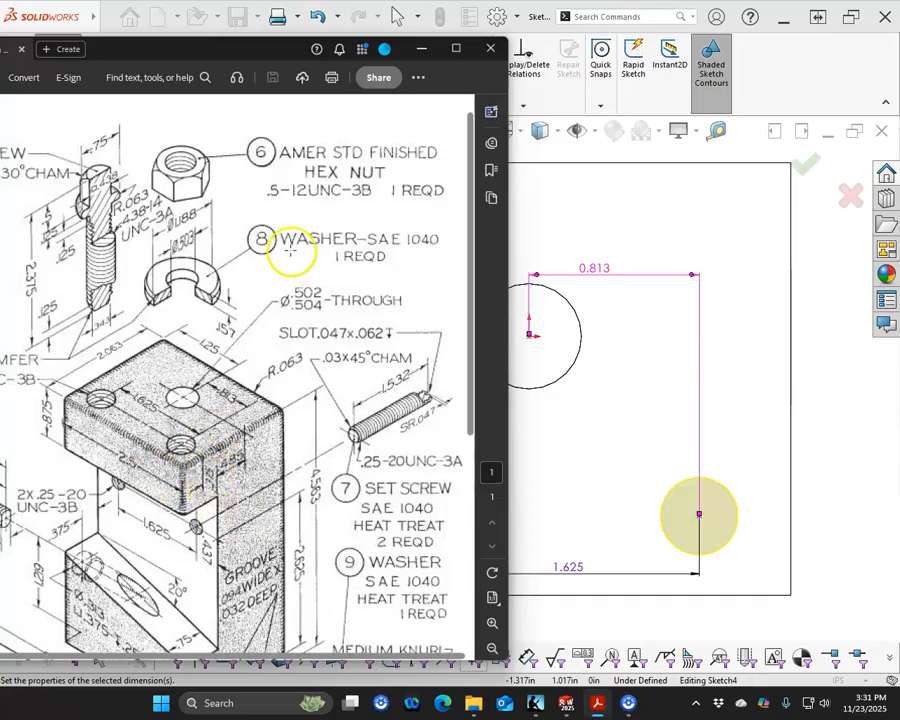
drag(239, 55, 0, 36)
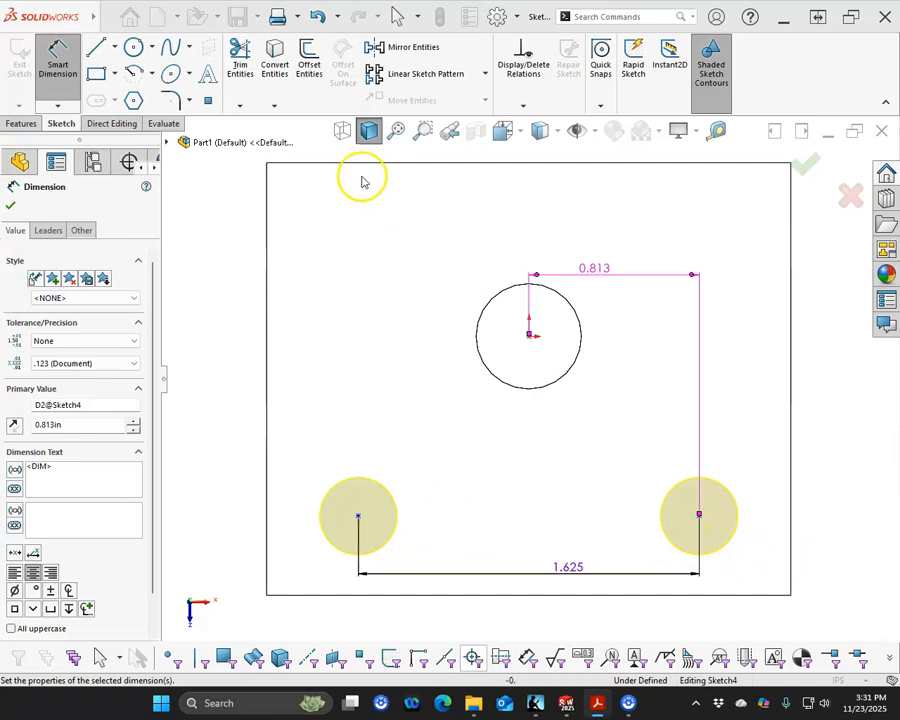
click(342, 130)
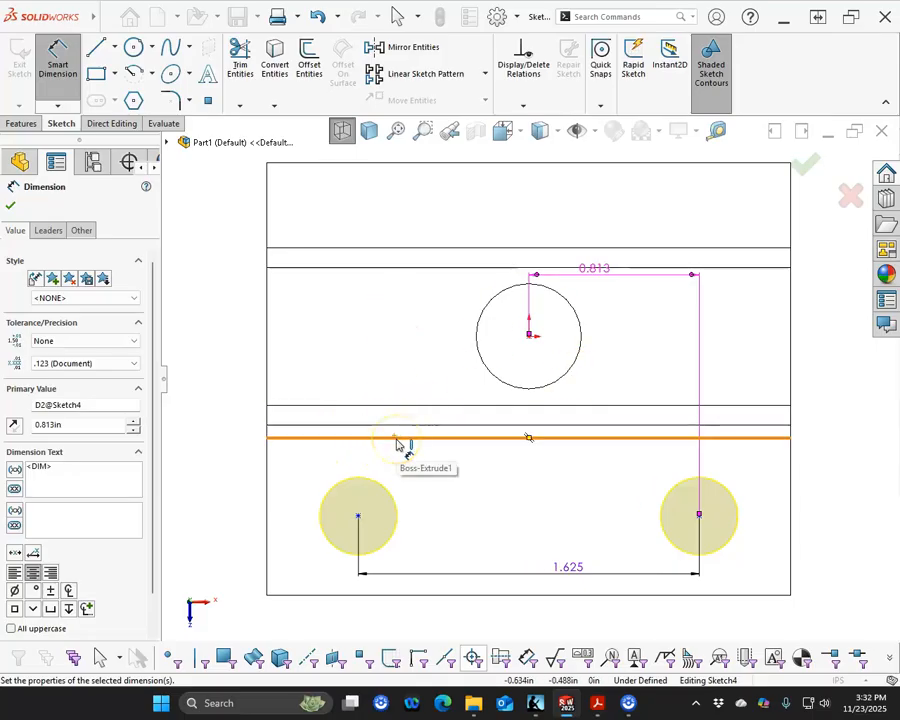
click(370, 132)
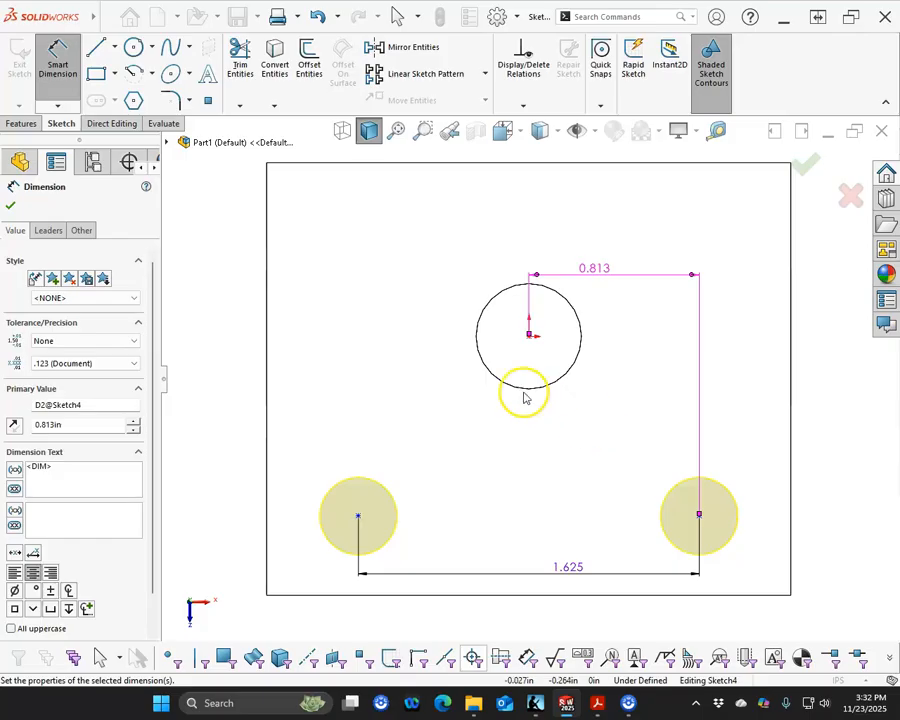
Dimension the vertical distance from the origin to the left-hand tapped hole point as .485+.375 in and finish the tapped holes.
key(Escape)
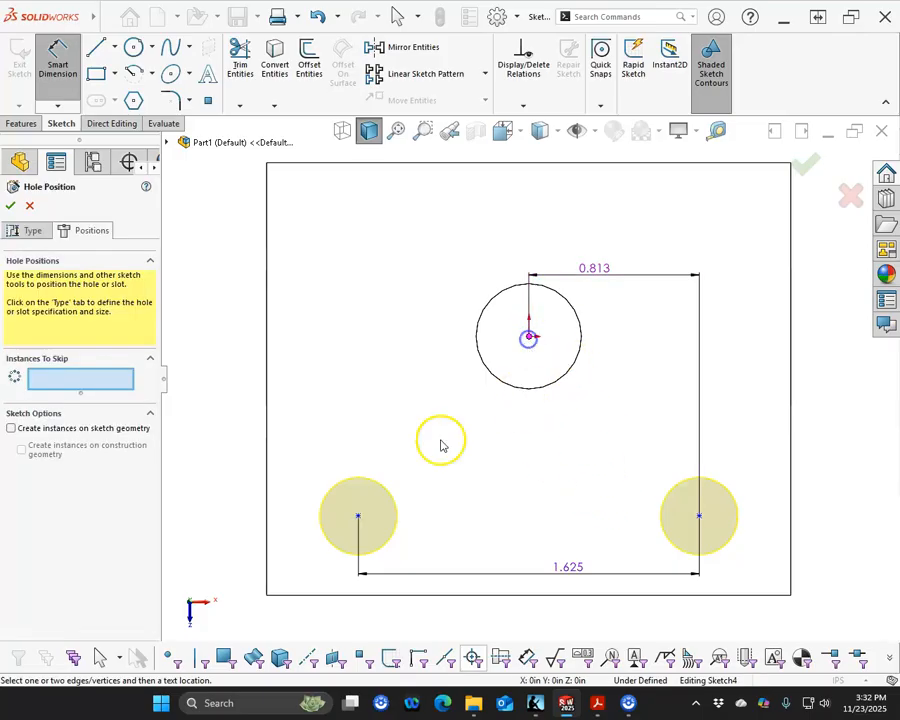
click(358, 516)
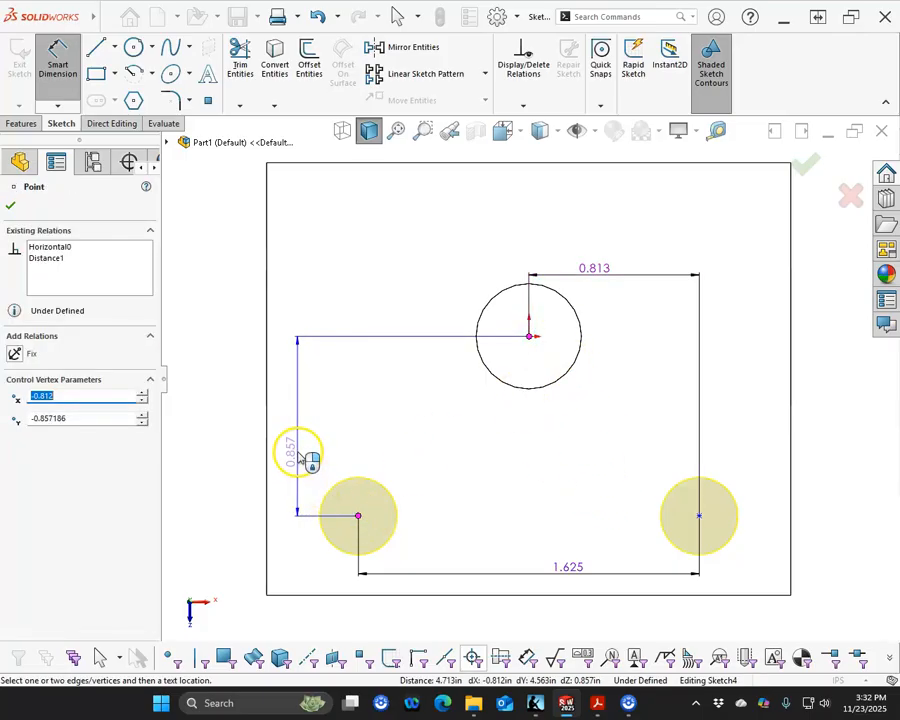
click(298, 456)
key(BackSpace)
text(48)
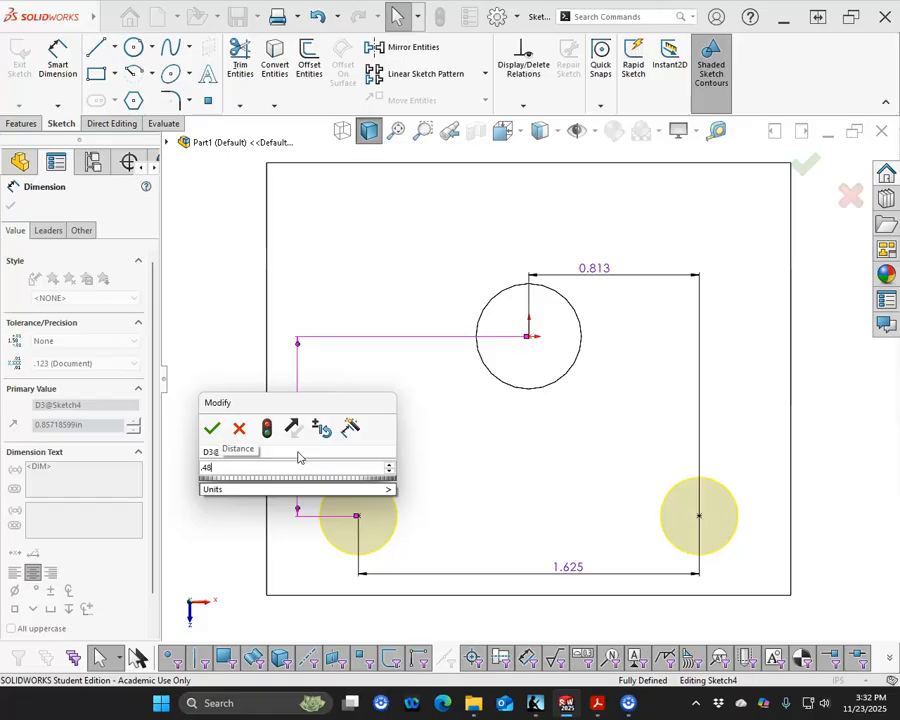
text(5+.375)
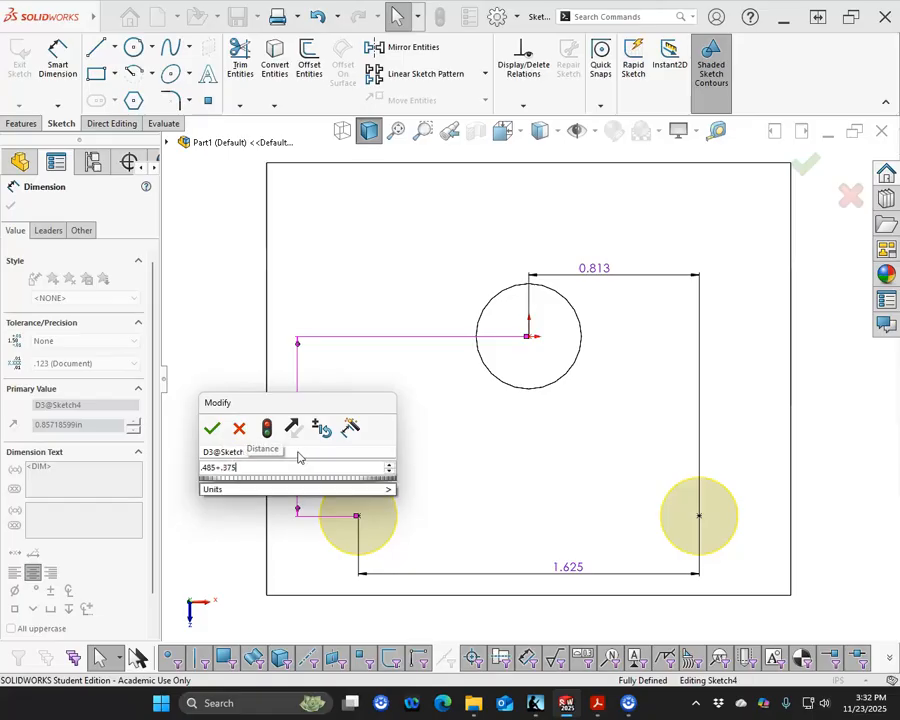
key(Return)
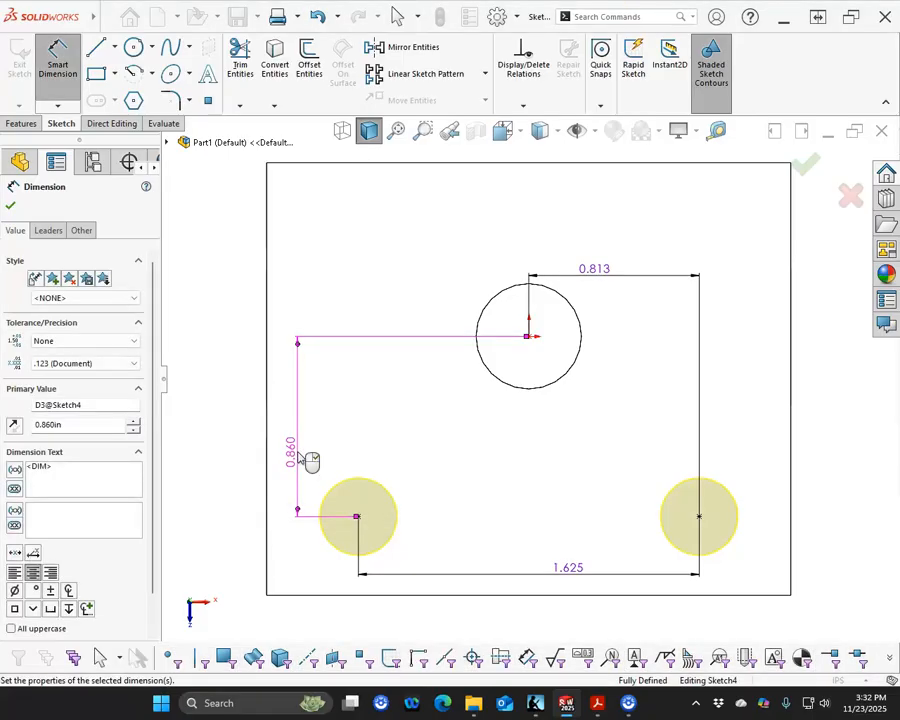
right_click(428, 446)
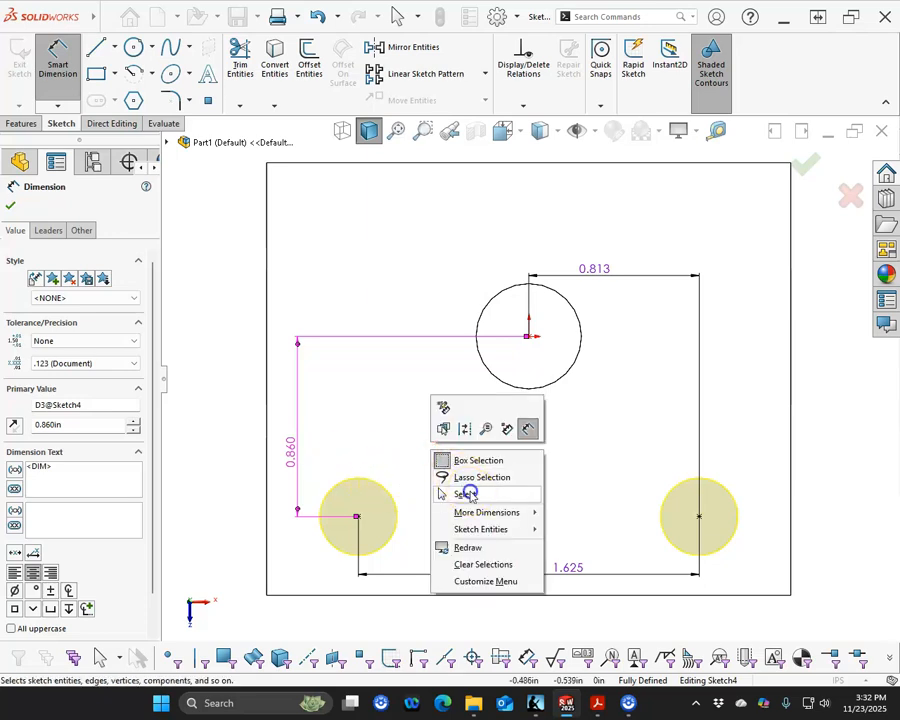
click(466, 494)
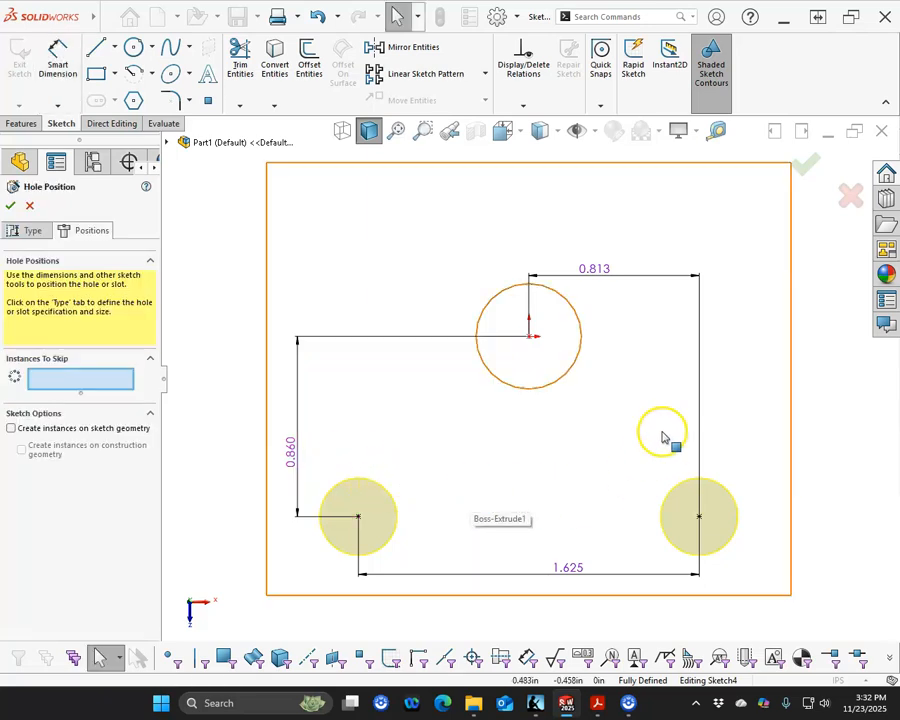
click(10, 205)
Inspect the position sketch, profile sketch and hole threads contained in the 7/16-14 tapped hole feature.
middle_drag(335, 463, 340, 394)
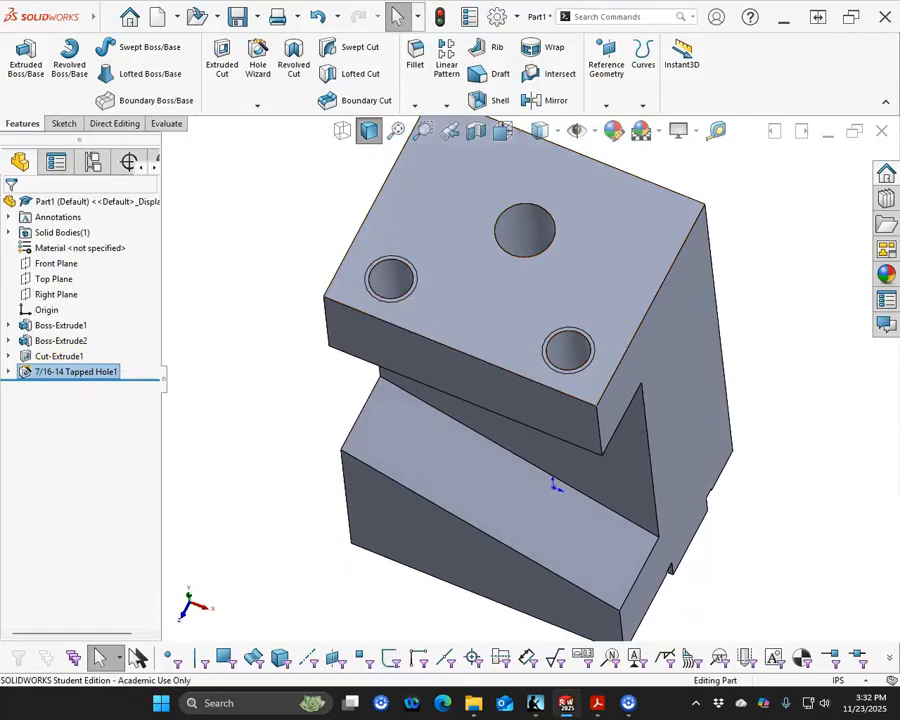
click(7, 372)
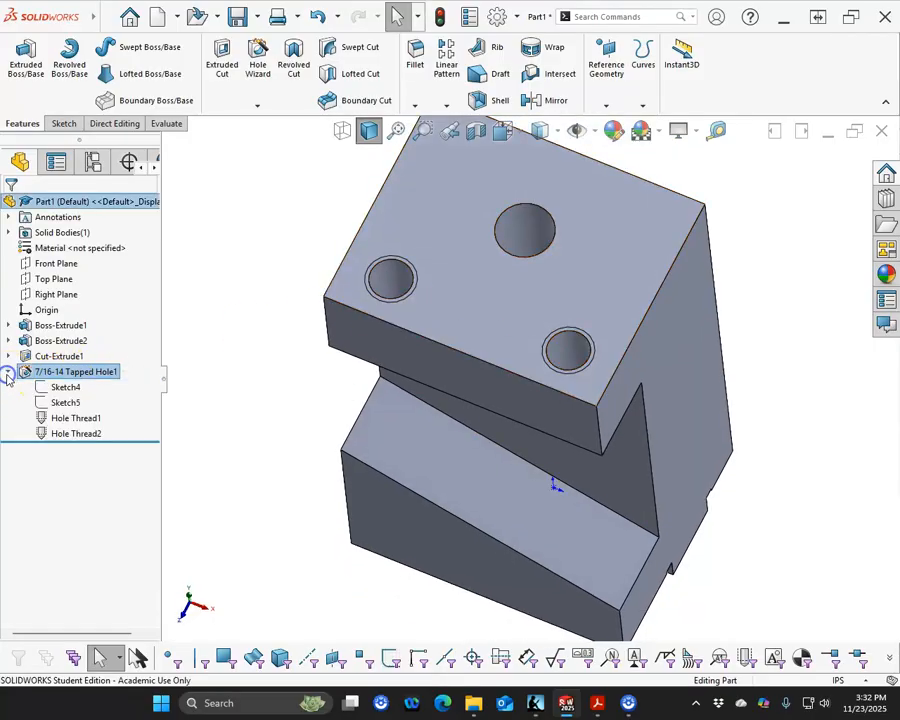
click(59, 387)
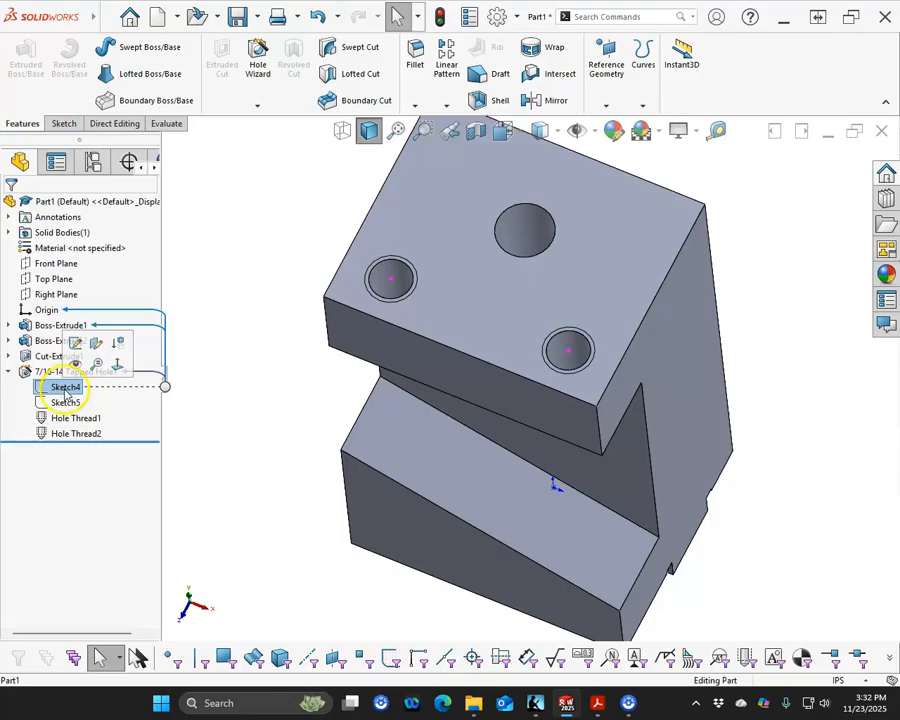
click(65, 402)
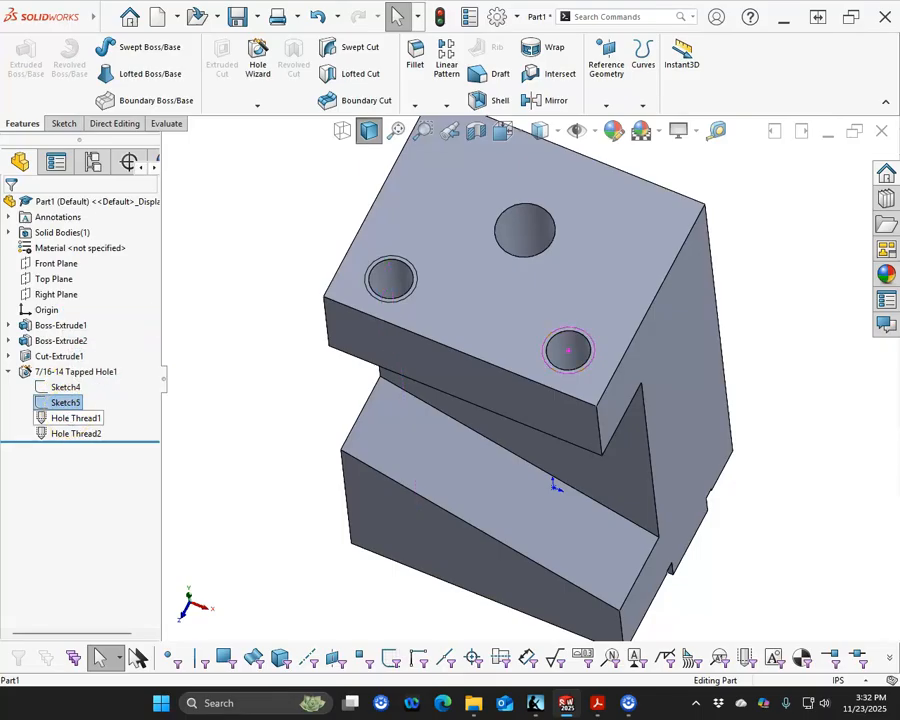
click(62, 418)
click(62, 433)
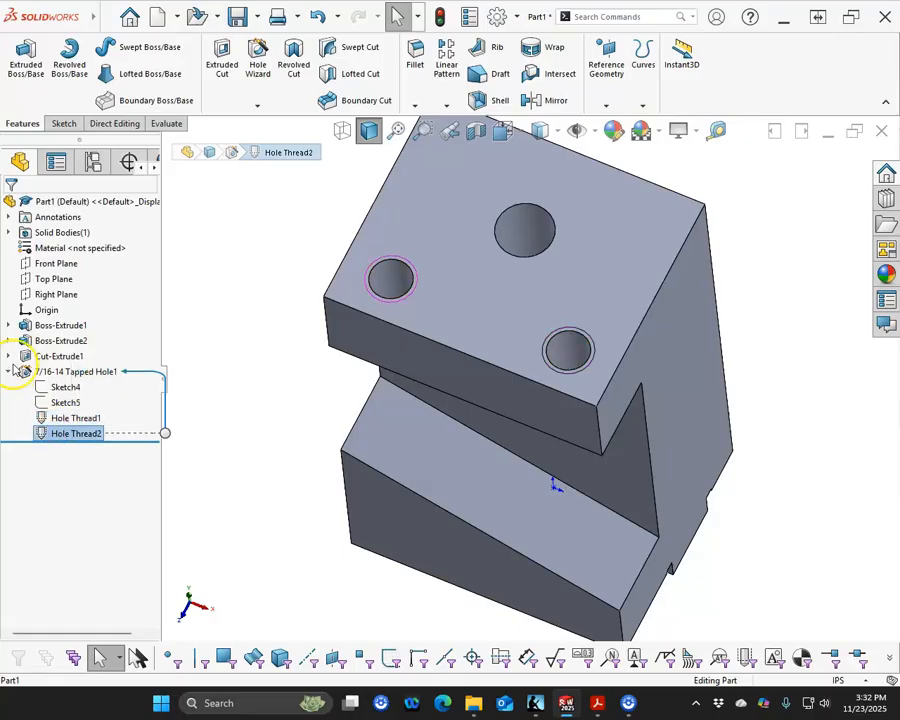
click(9, 371)
Start a Hole Wizard bottoming tapped hole on the body's tall back face with size 1/4-20.
middle_drag(245, 375, 253, 310)
scroll(281, 353, up, 3)
middle_drag(281, 353, 167, 307)
middle_drag(472, 364, 372, 442)
click(484, 428)
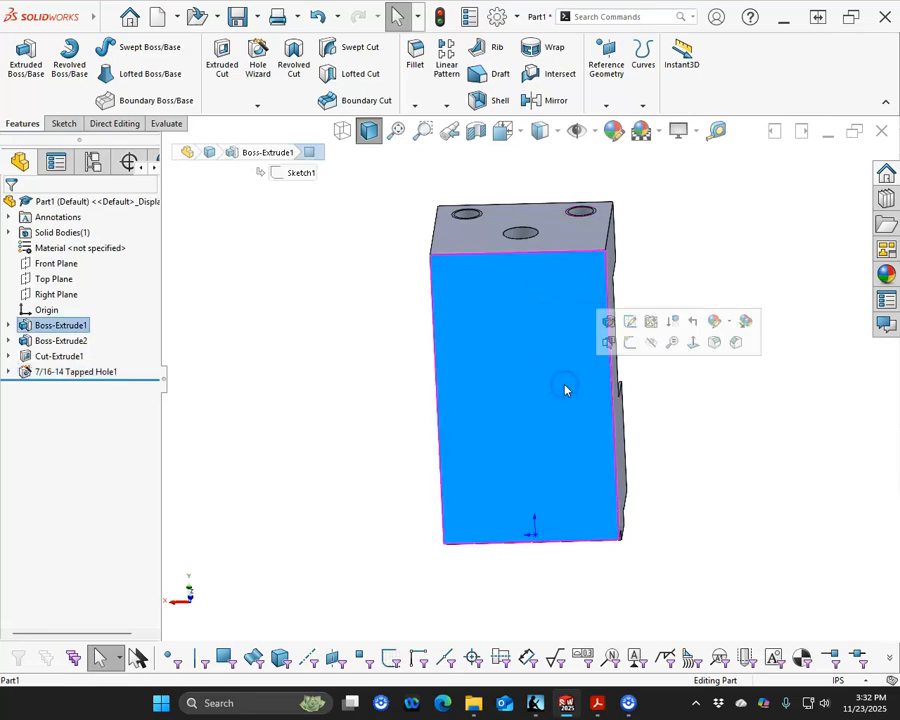
click(255, 52)
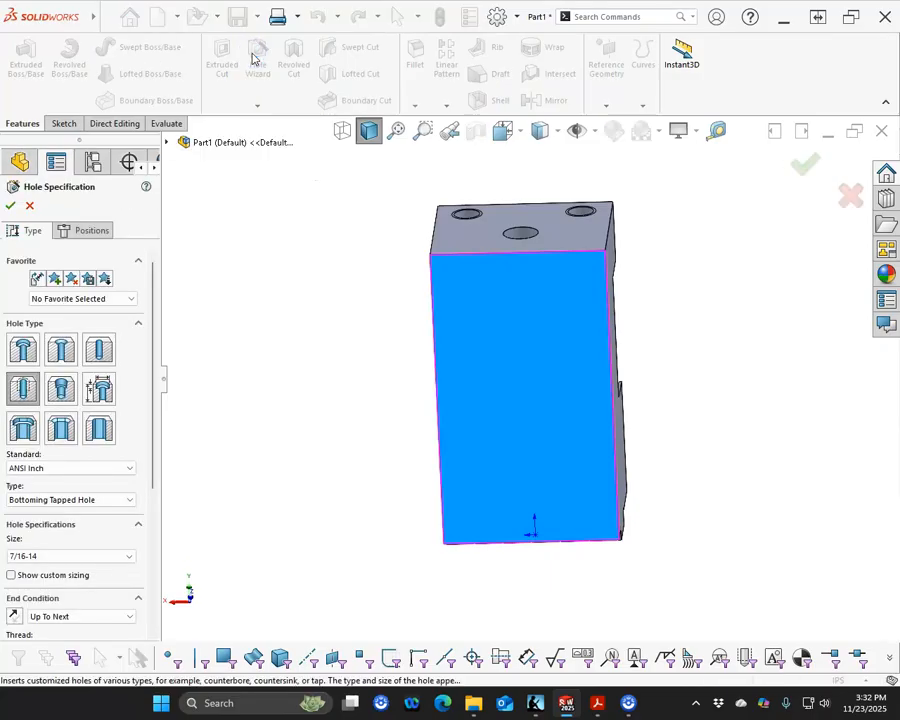
click(34, 402)
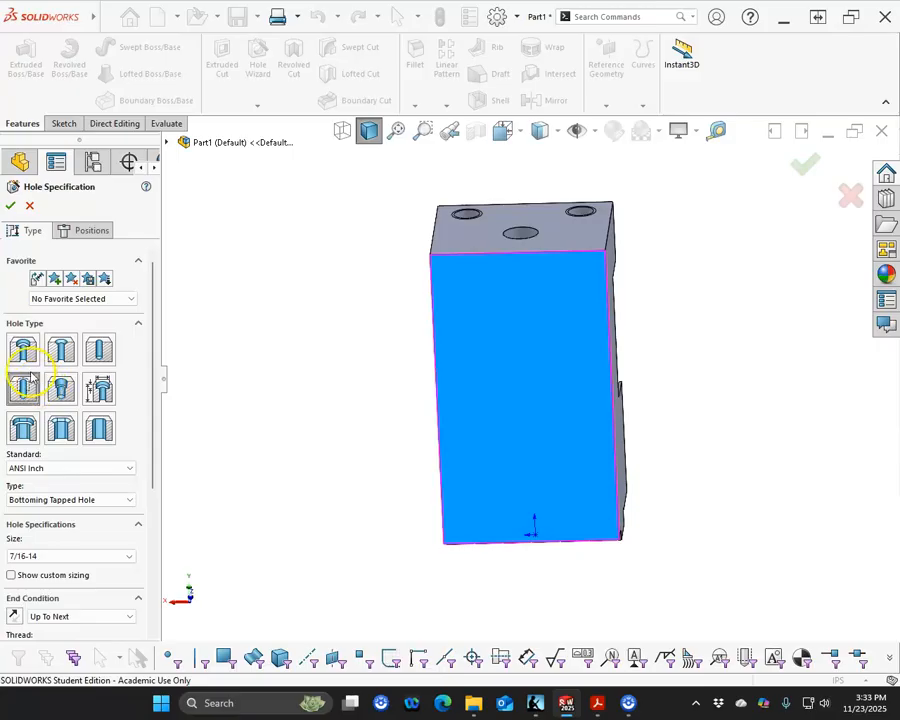
scroll(150, 410, down, 5)
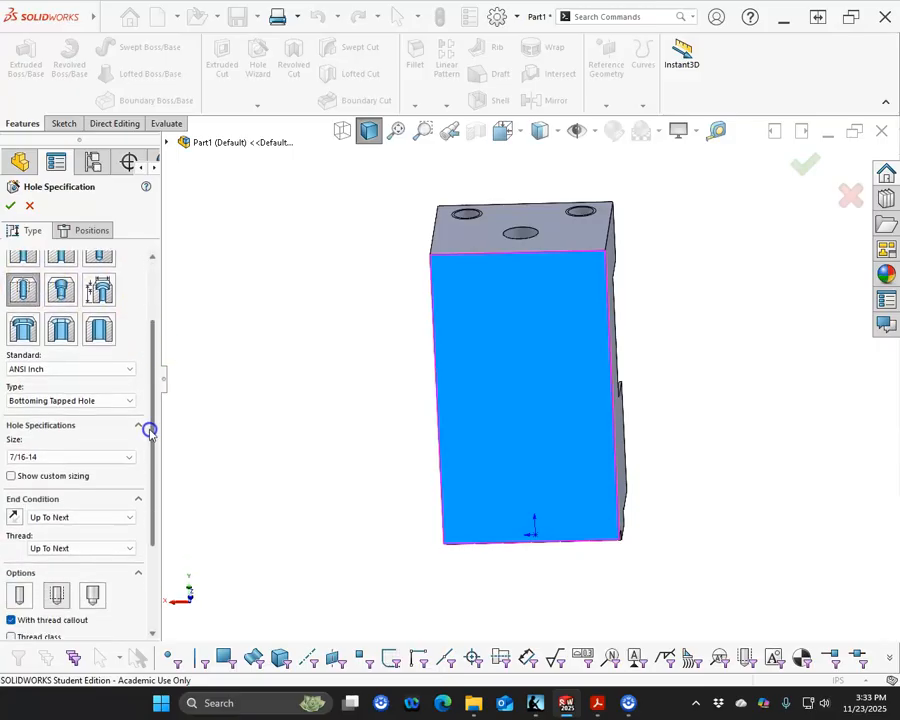
click(100, 357)
scroll(52, 414, up, 2)
scroll(38, 416, up, 2)
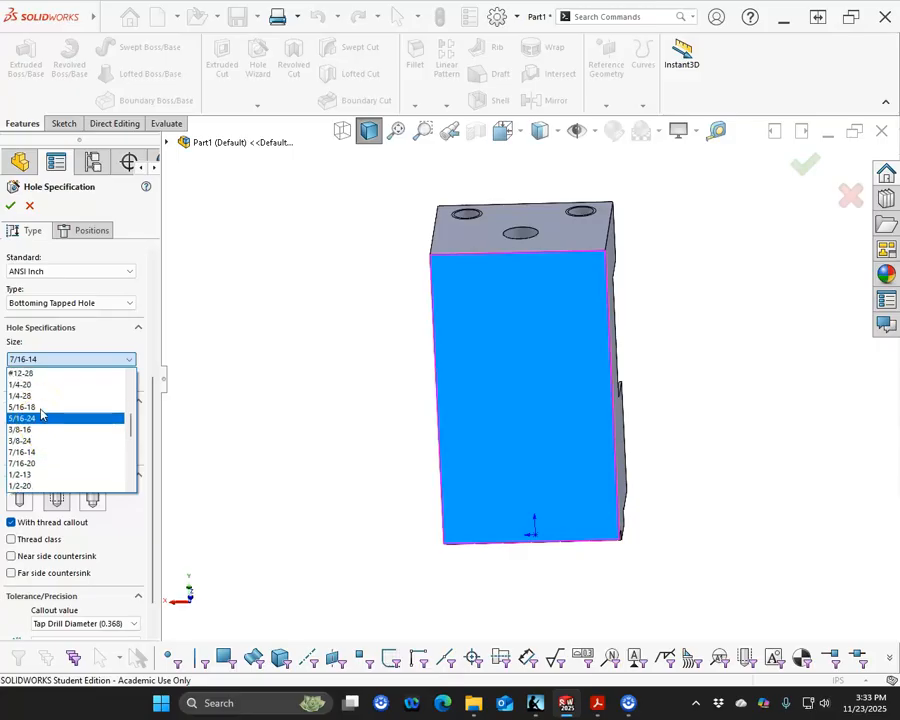
click(27, 397)
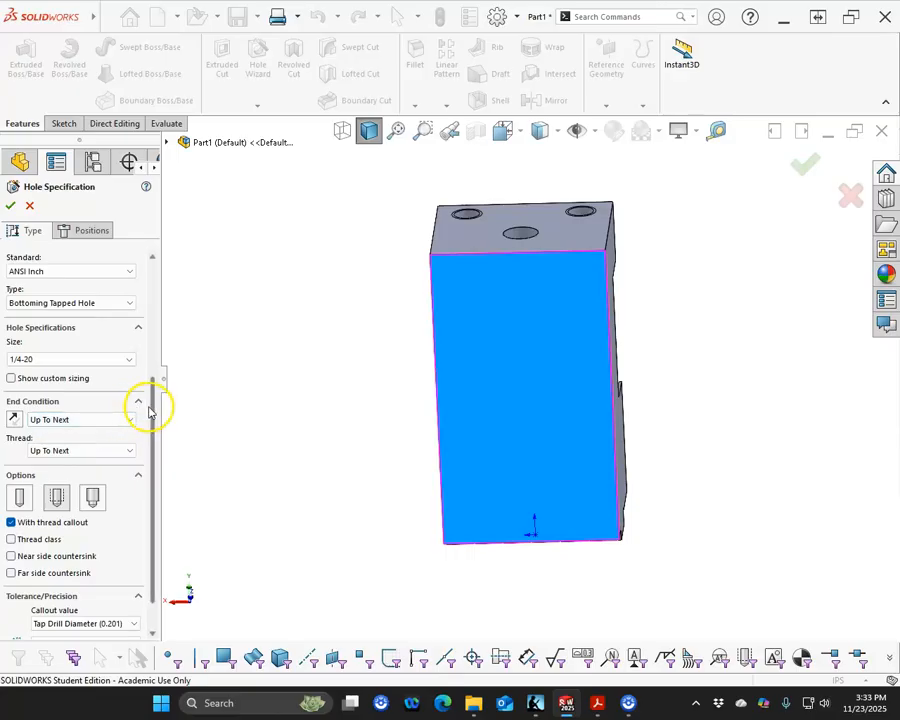
drag(153, 410, 153, 484)
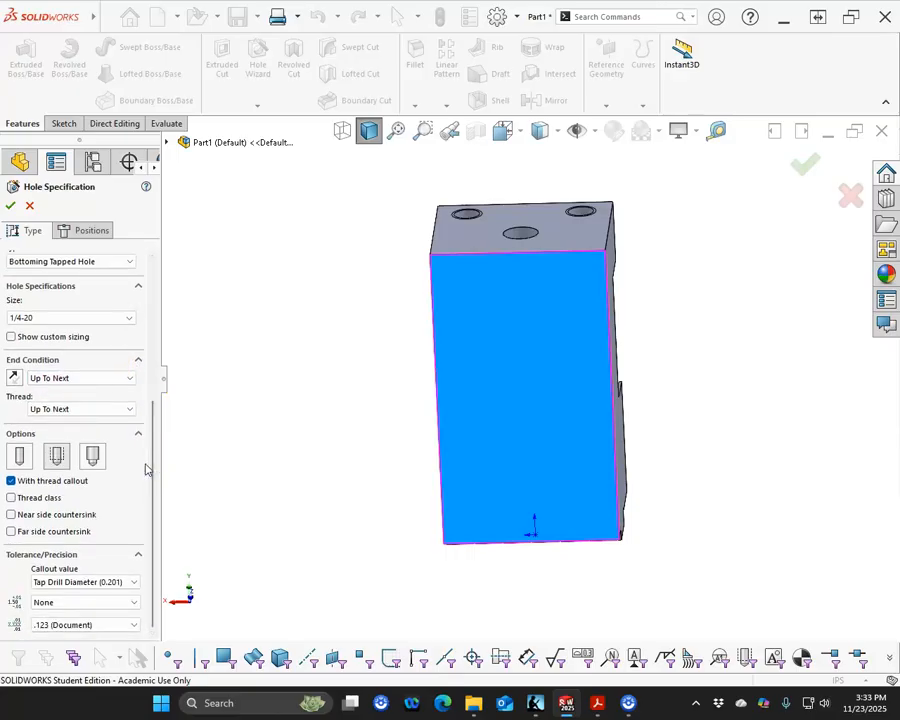
Place two tapped hole points side by side on the back face, above mid-height and about 1.38 in apart.
click(91, 231)
click(464, 341)
click(595, 340)
right_click(713, 346)
click(780, 358)
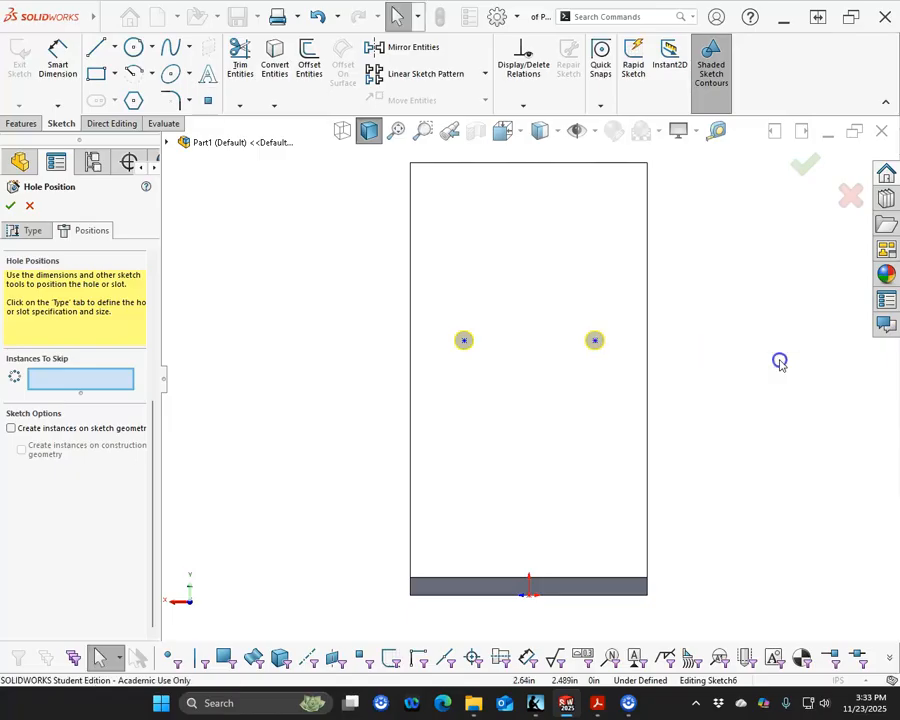
Add a horizontal relation between the two hole points on the back face.
click(595, 340)
ctrl+click(464, 341)
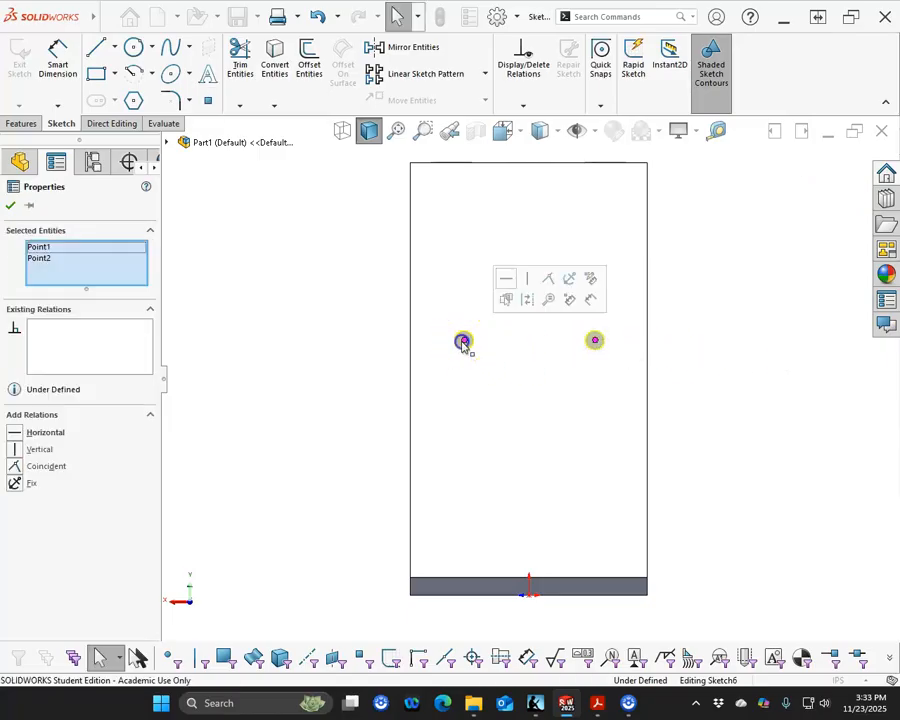
click(505, 279)
click(243, 300)
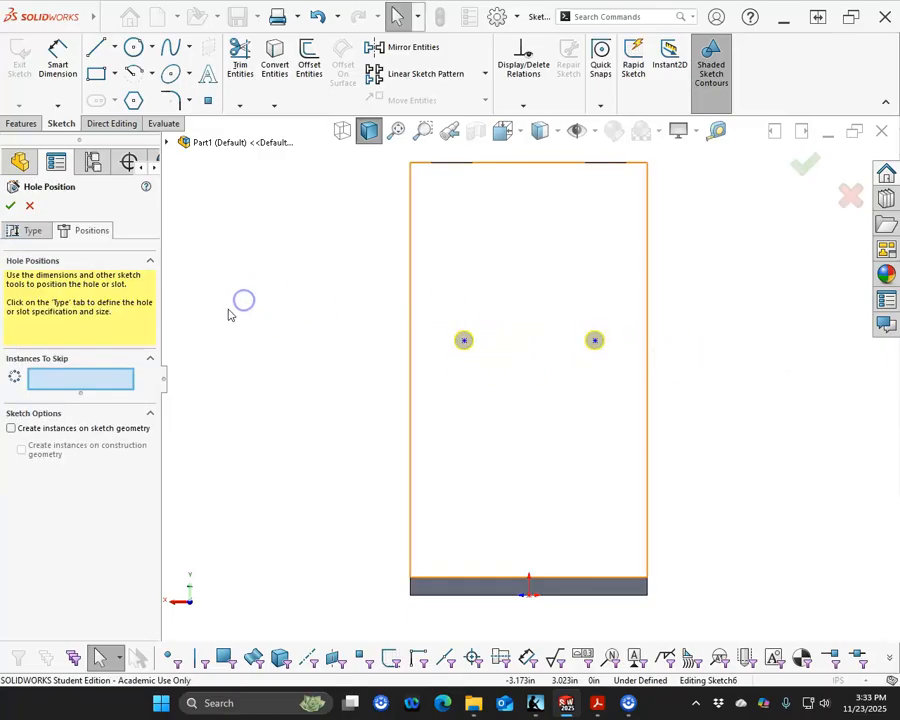
Dimension the spacing between the two back-face hole points as 1.625 in, placing the dimension above them.
click(58, 62)
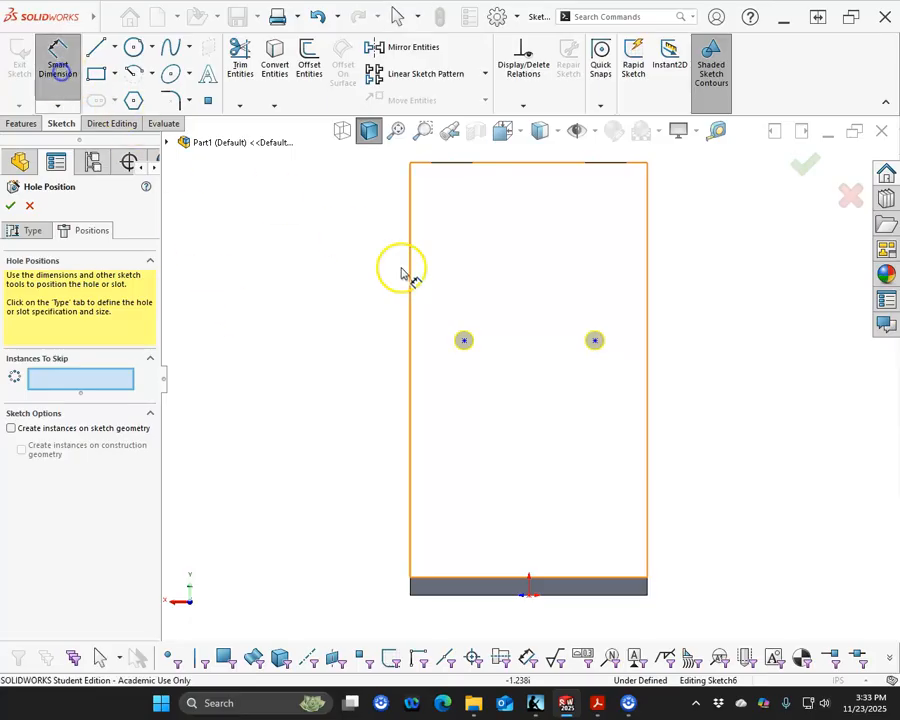
click(464, 340)
click(595, 341)
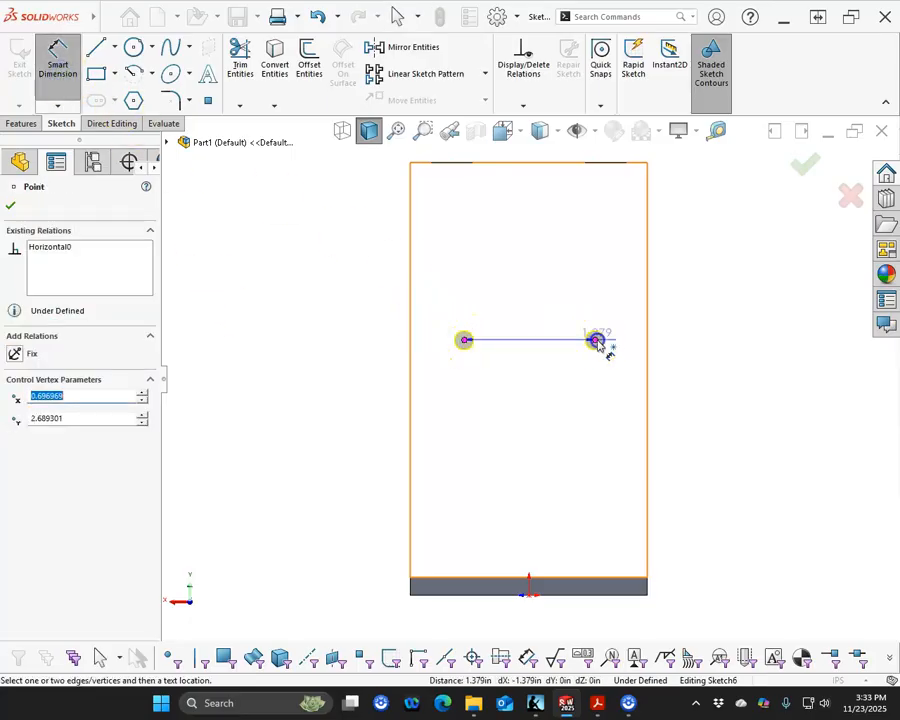
click(530, 297)
text(1.625)
key(Return)
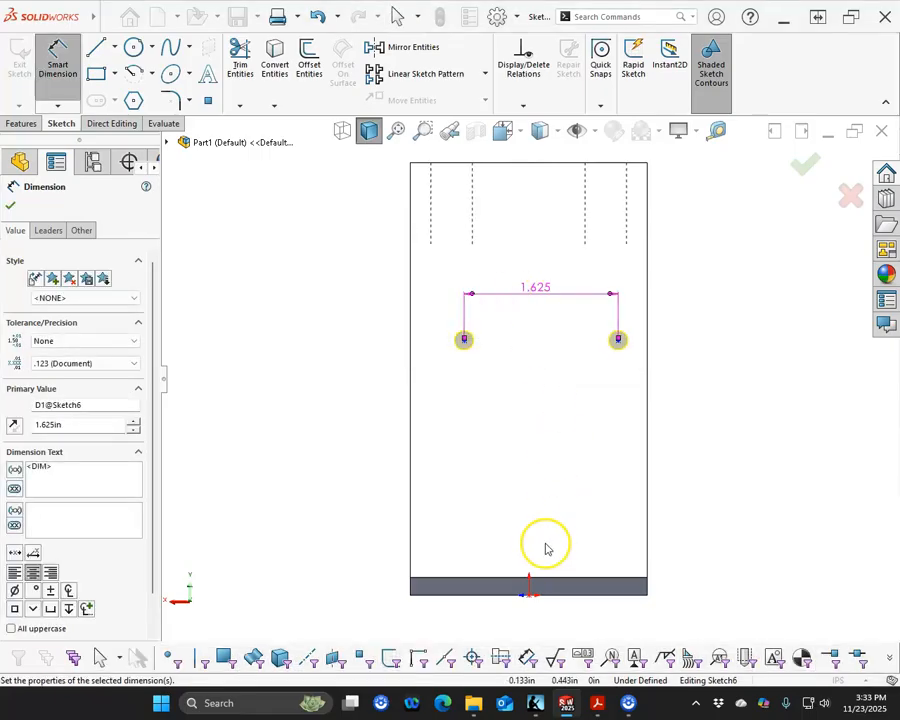
Dimension the horizontal distance from the origin to the right-hand back-face hole point as 0.813 in.
click(530, 592)
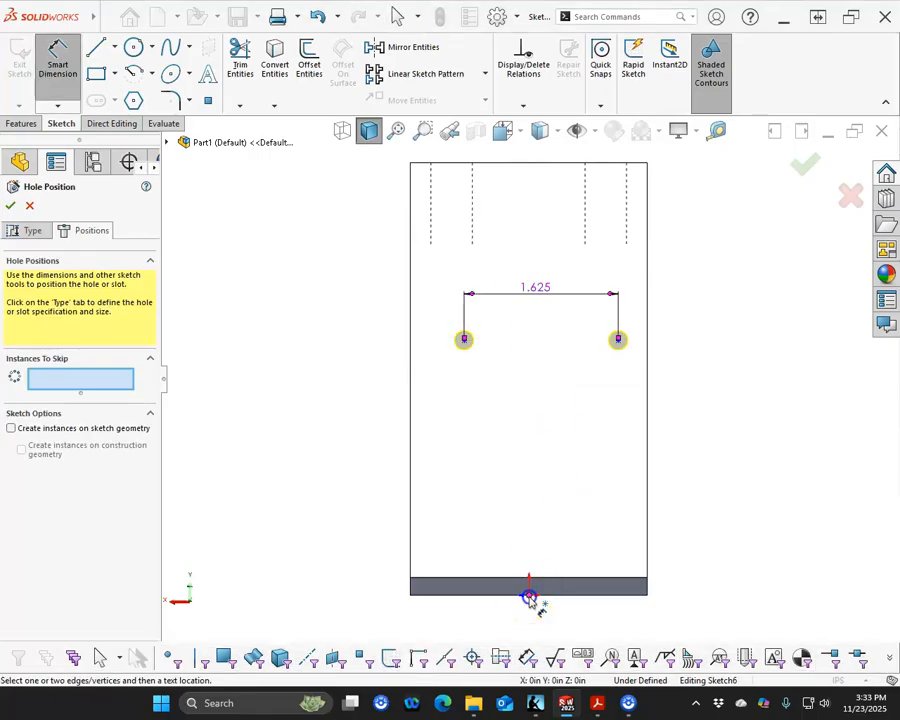
click(618, 343)
click(575, 324)
text(.813)
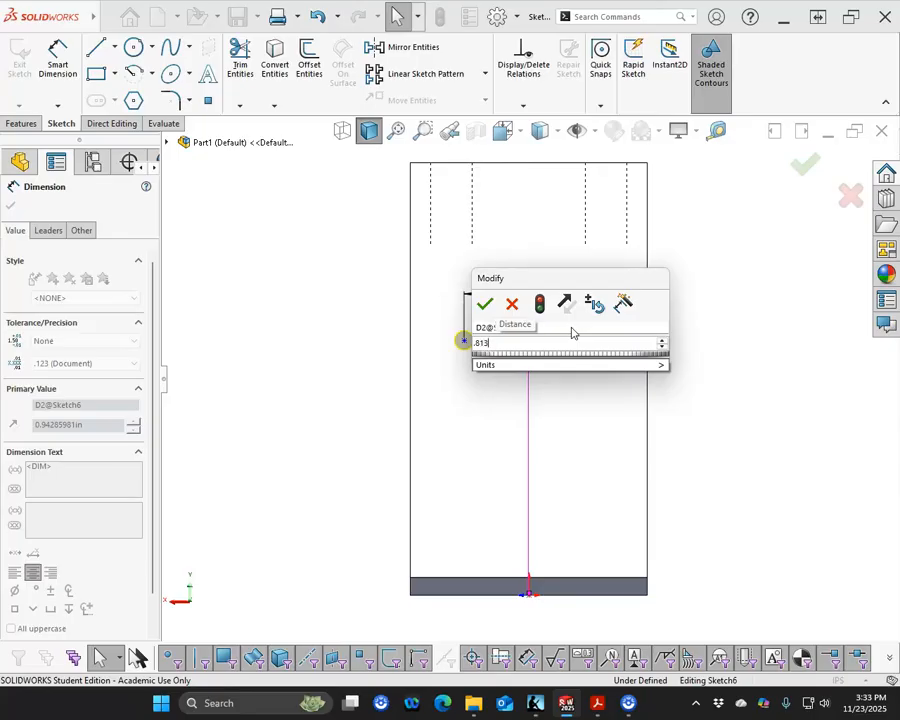
text(13)
key(Return)
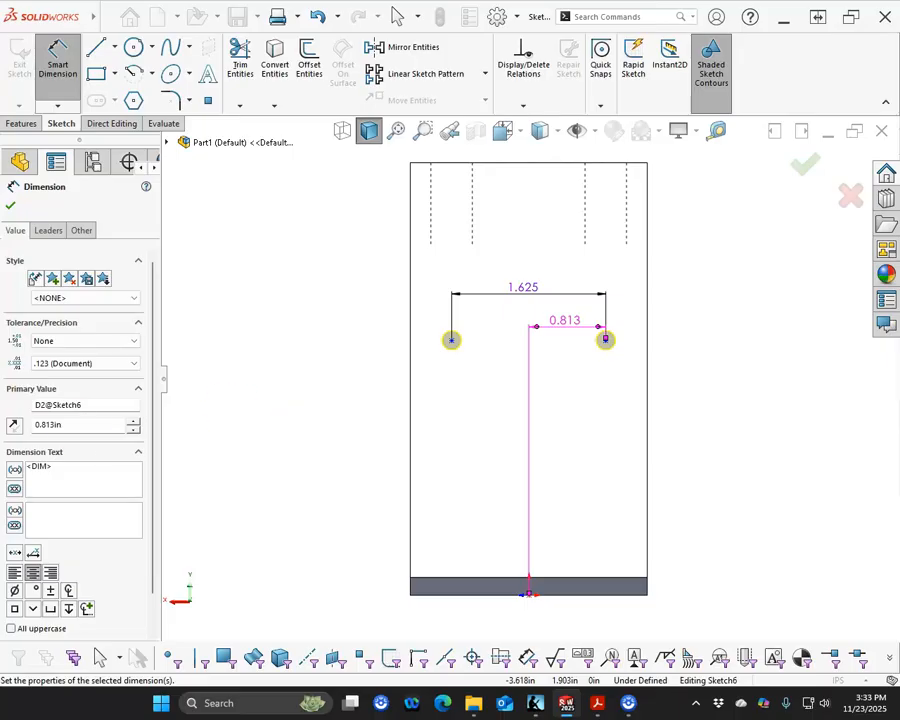
Switch to the PDF viewer and check the 1/4-20 tapped hole spacing and edge distance on the tool post body drawing.
drag(0, 32, 5, 10)
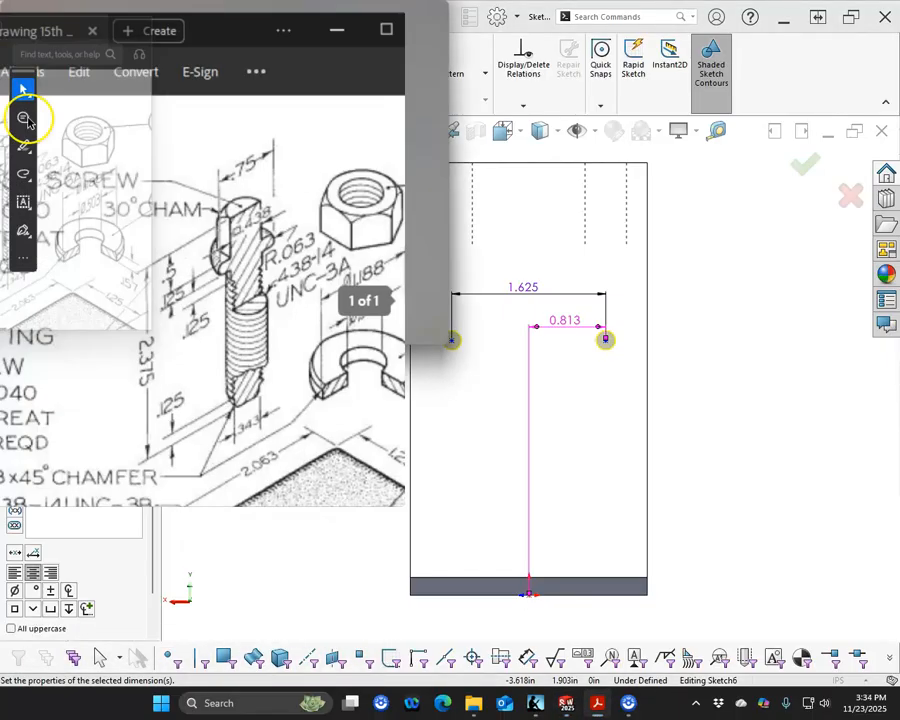
click(285, 20)
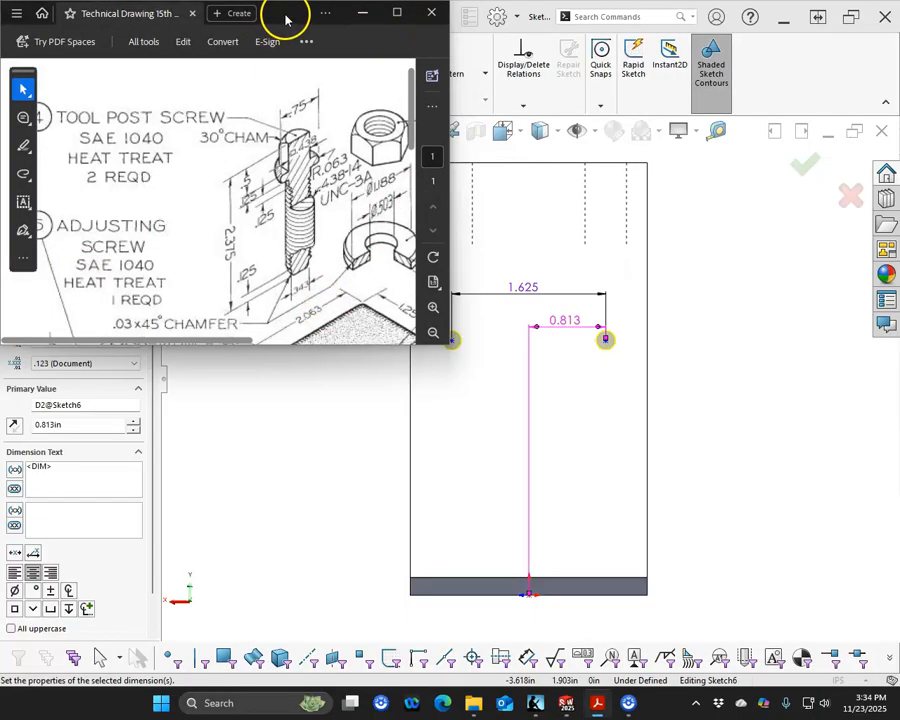
drag(386, 346, 364, 552)
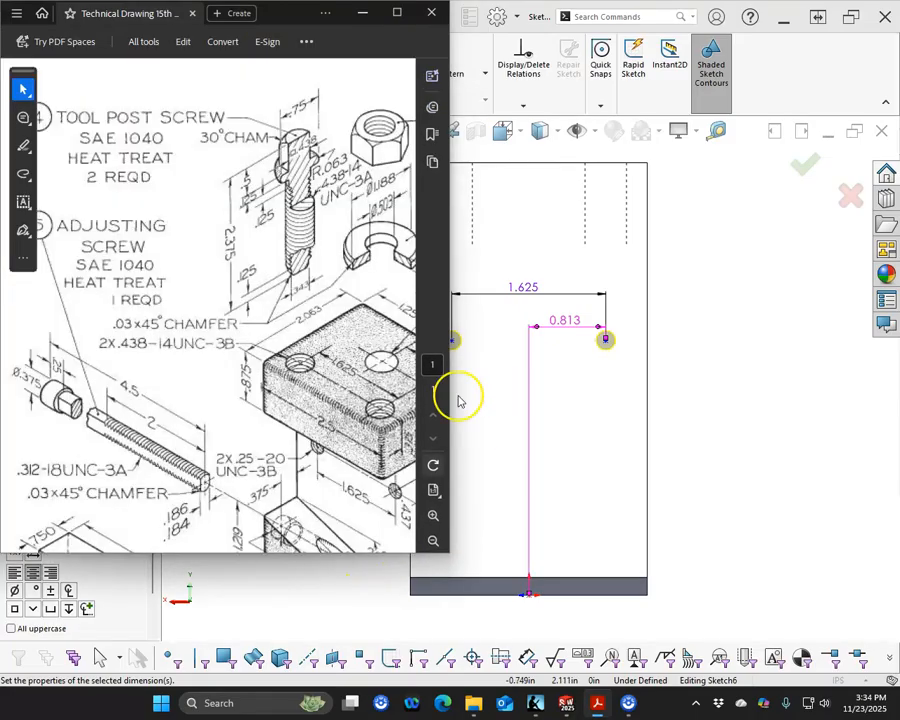
drag(454, 422, 540, 422)
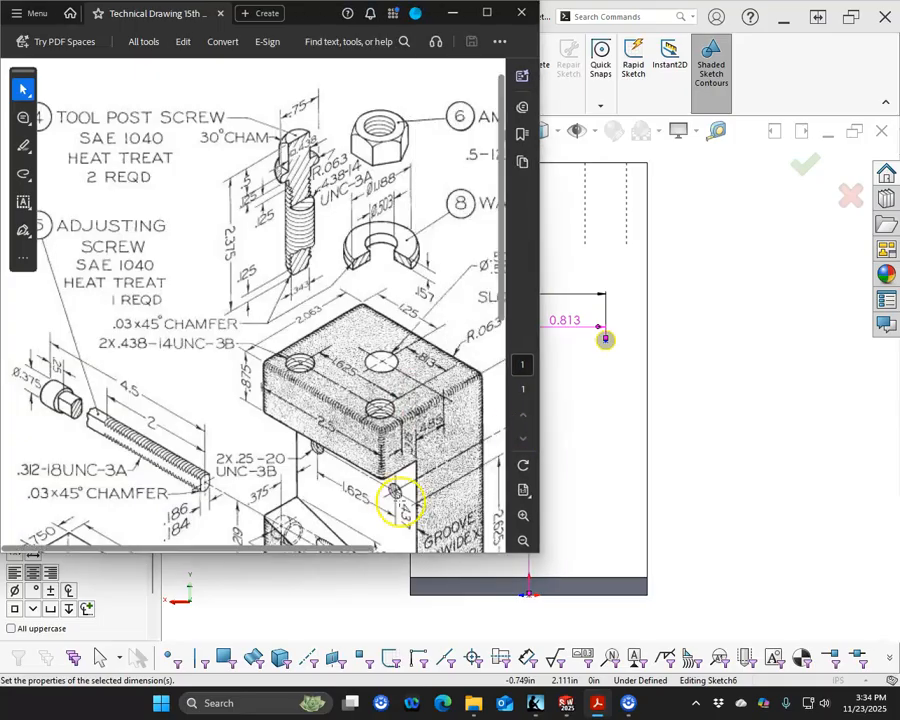
drag(325, 22, 0, 100)
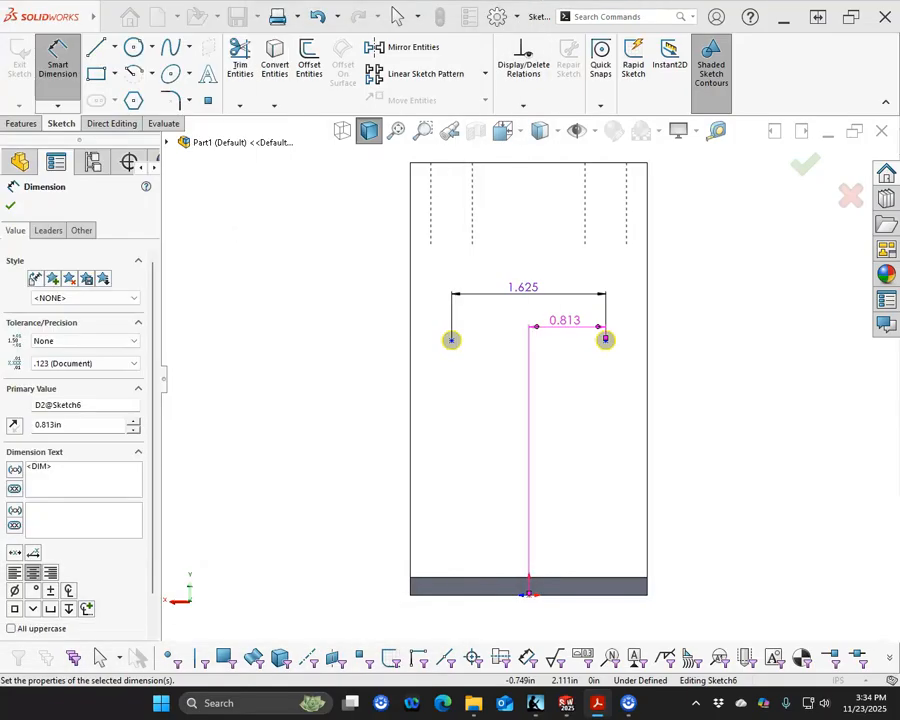
Add a driven dimension from the right-hand hole point to the adjacent vertical edge and finish the tapped hole feature.
click(606, 340)
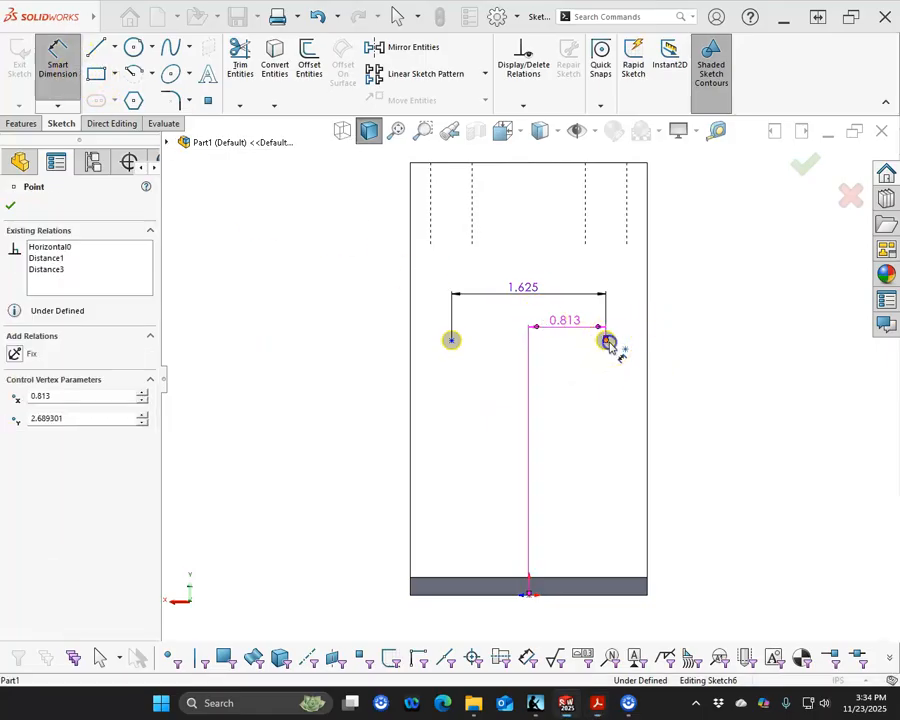
click(647, 384)
click(702, 314)
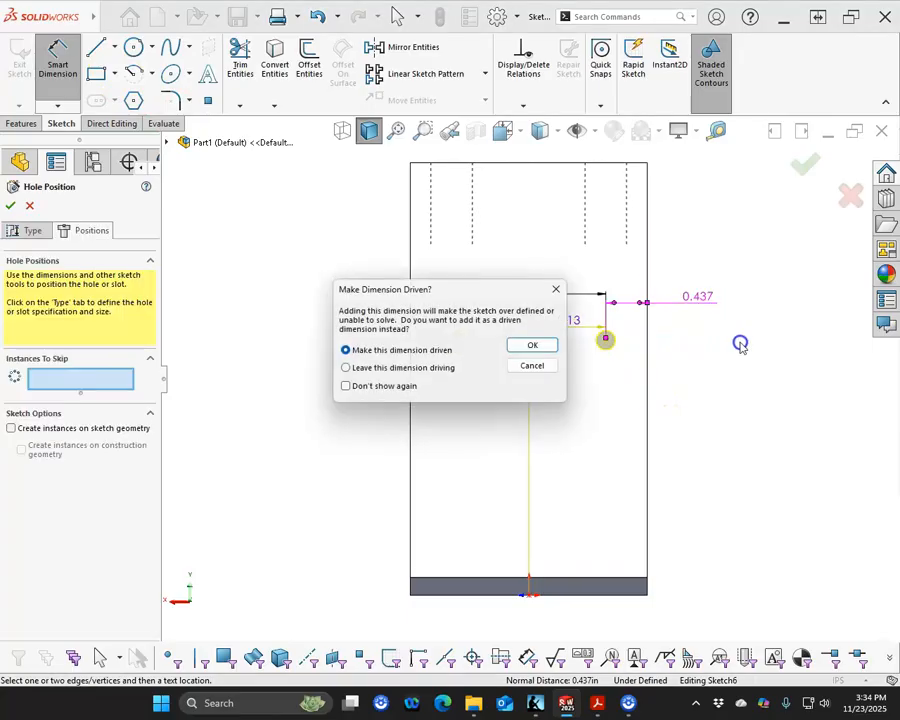
click(544, 345)
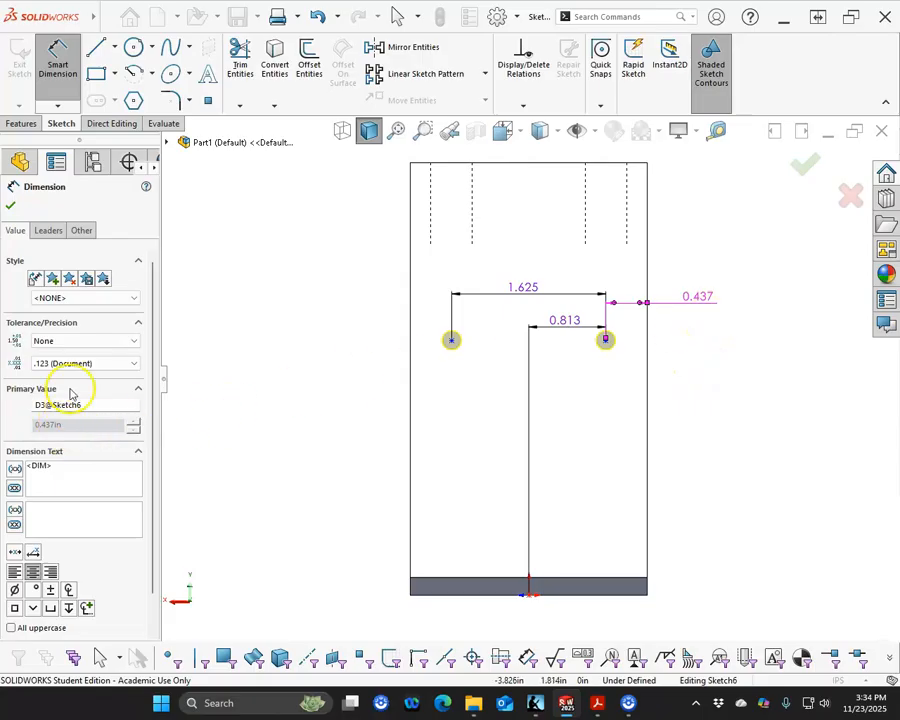
click(10, 207)
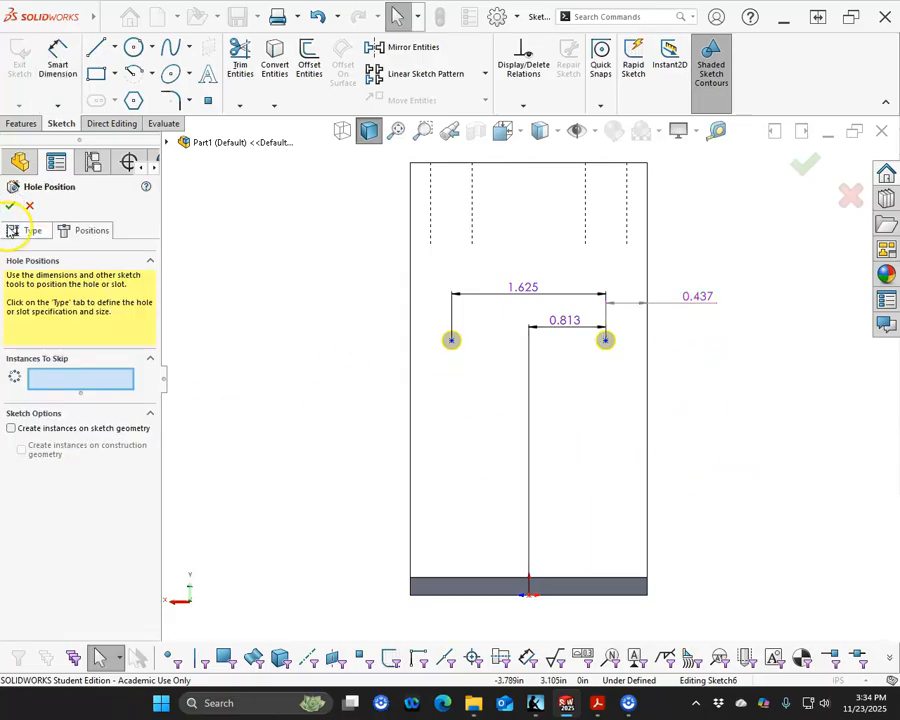
click(9, 206)
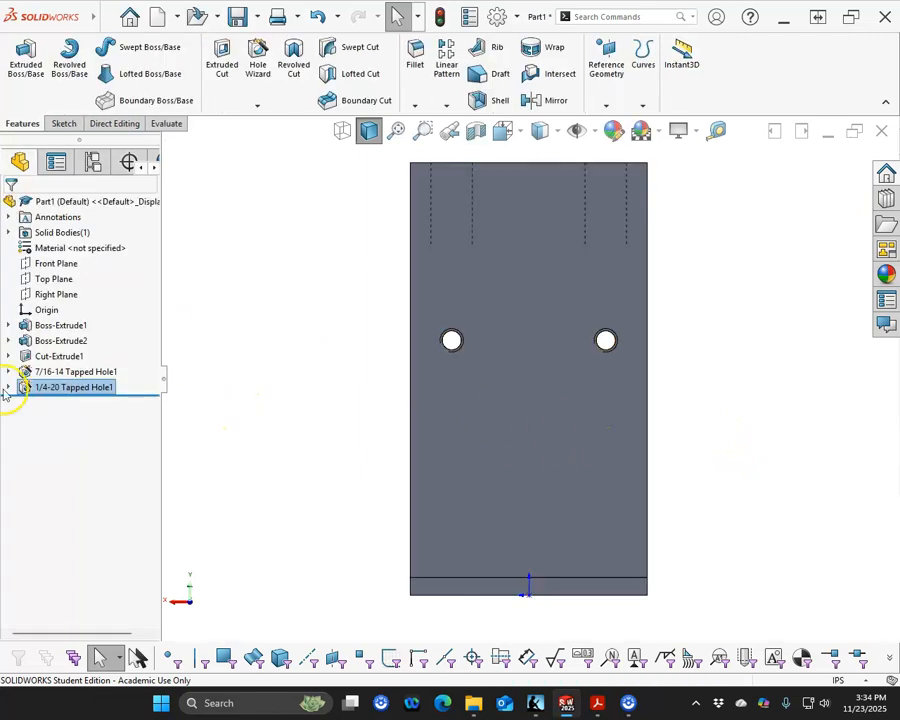
Reopen the 1/4-20 tapped hole feature to edit its hole positions.
click(9, 387)
right_click(62, 400)
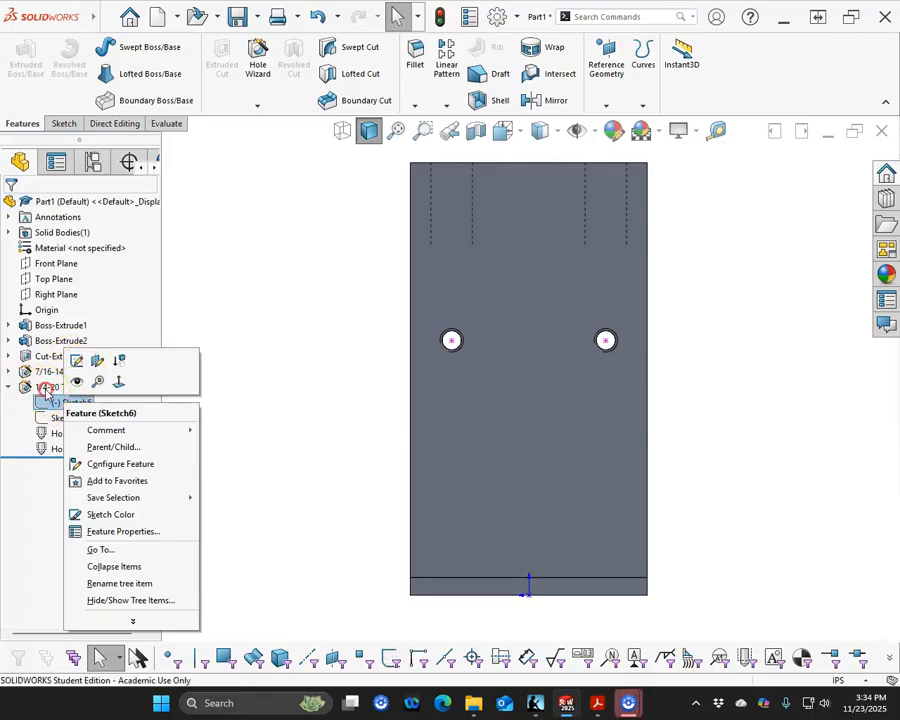
right_click(46, 387)
click(61, 350)
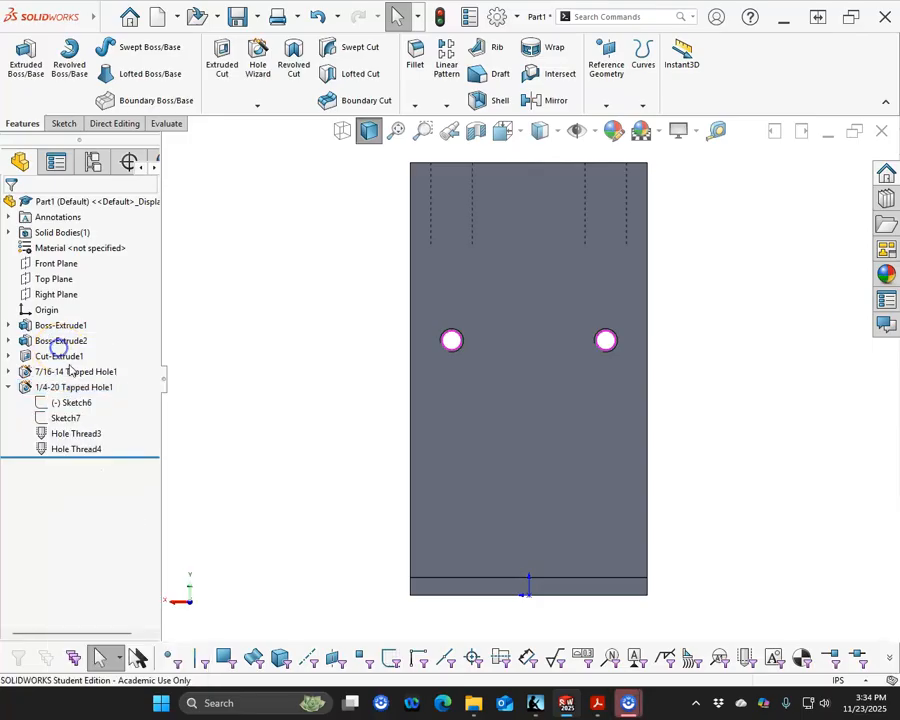
click(84, 233)
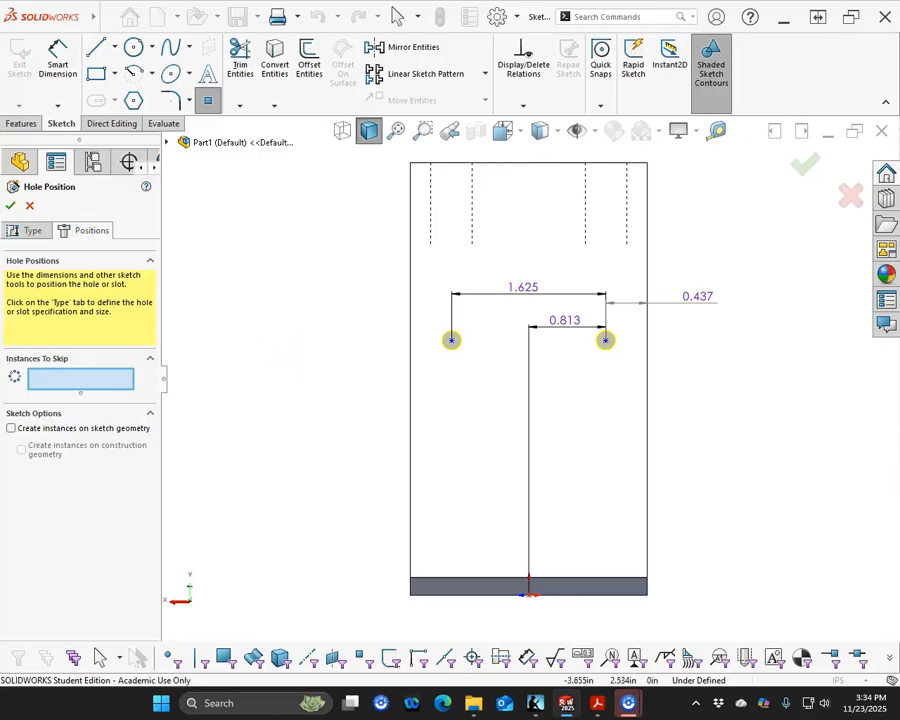
Dimension the right-hand hole point 2.625 in above the back face's lower edge and finish the tapped hole feature.
click(58, 60)
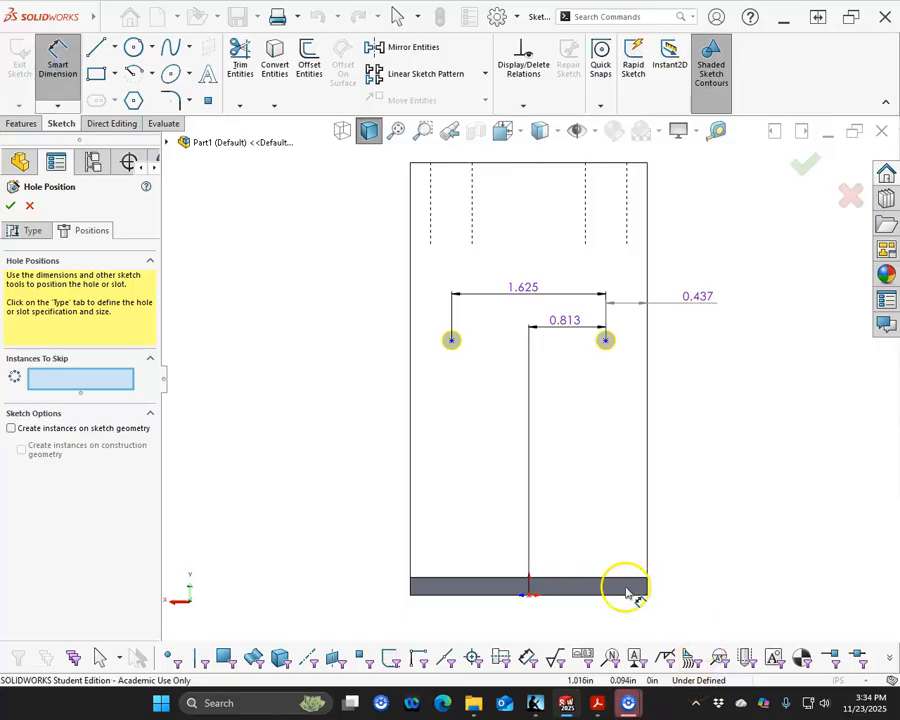
click(628, 584)
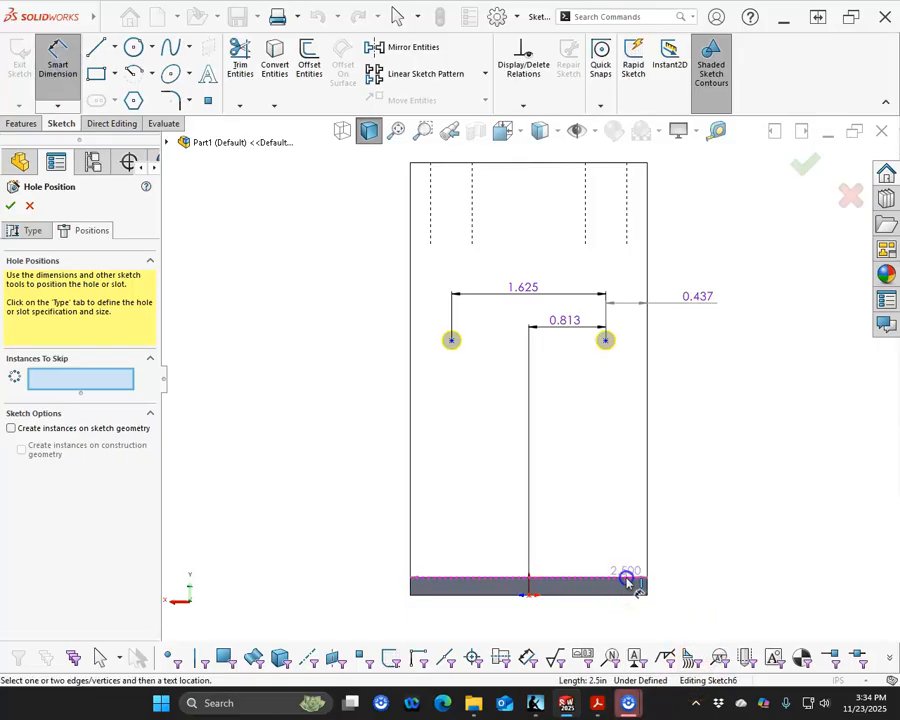
click(606, 341)
click(705, 425)
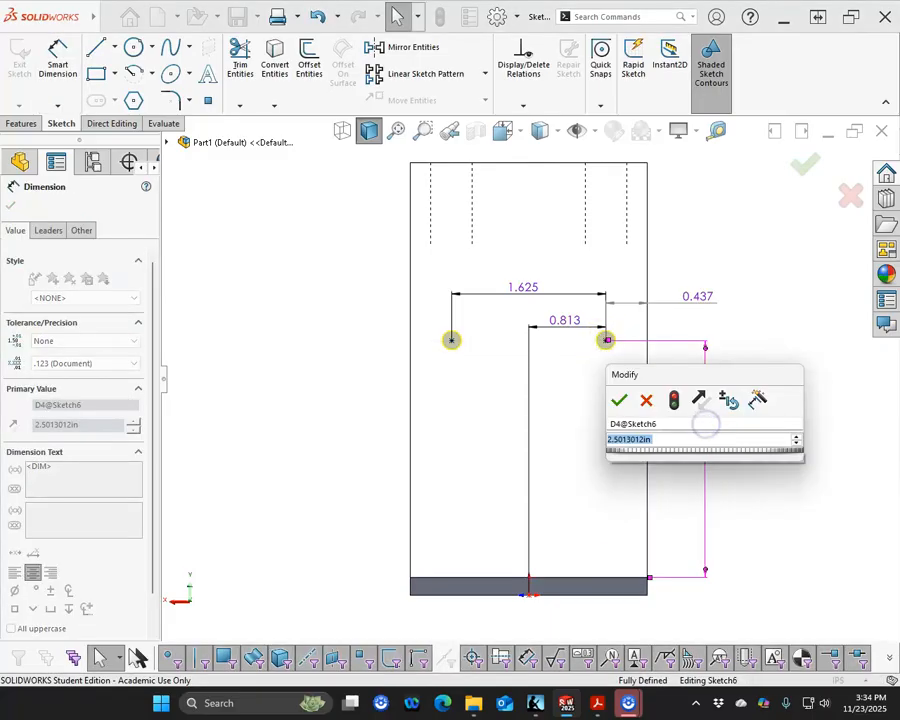
text(2.)
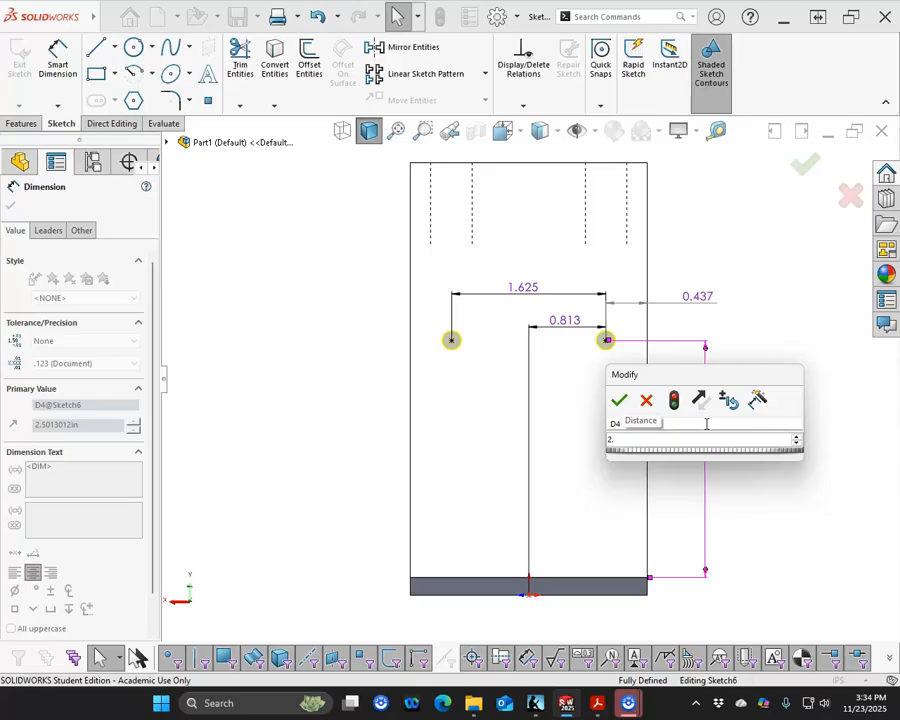
text(625)
key(Return)
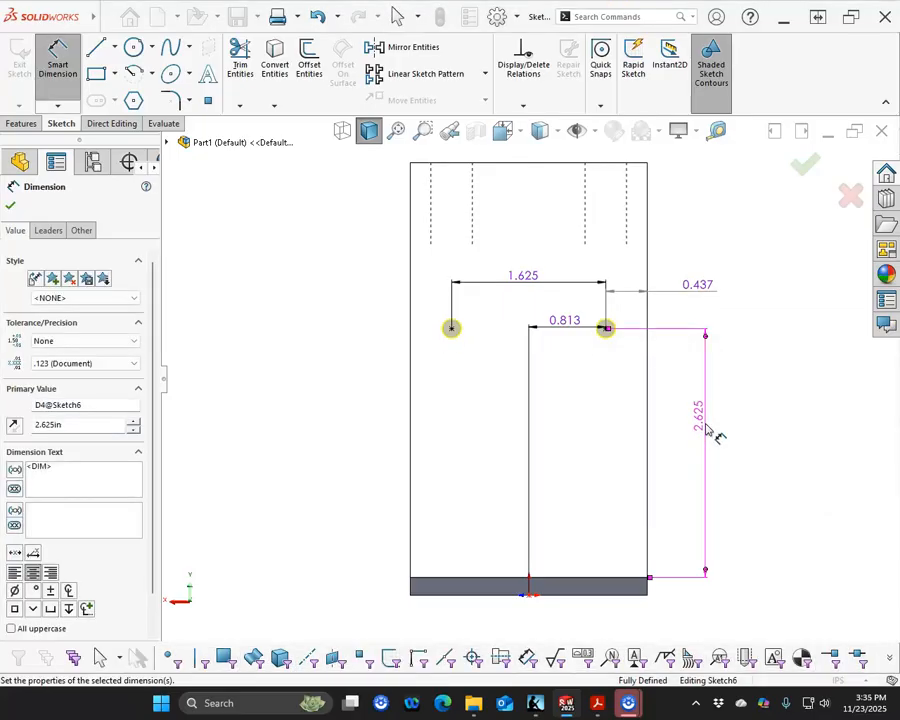
click(804, 166)
click(804, 166)
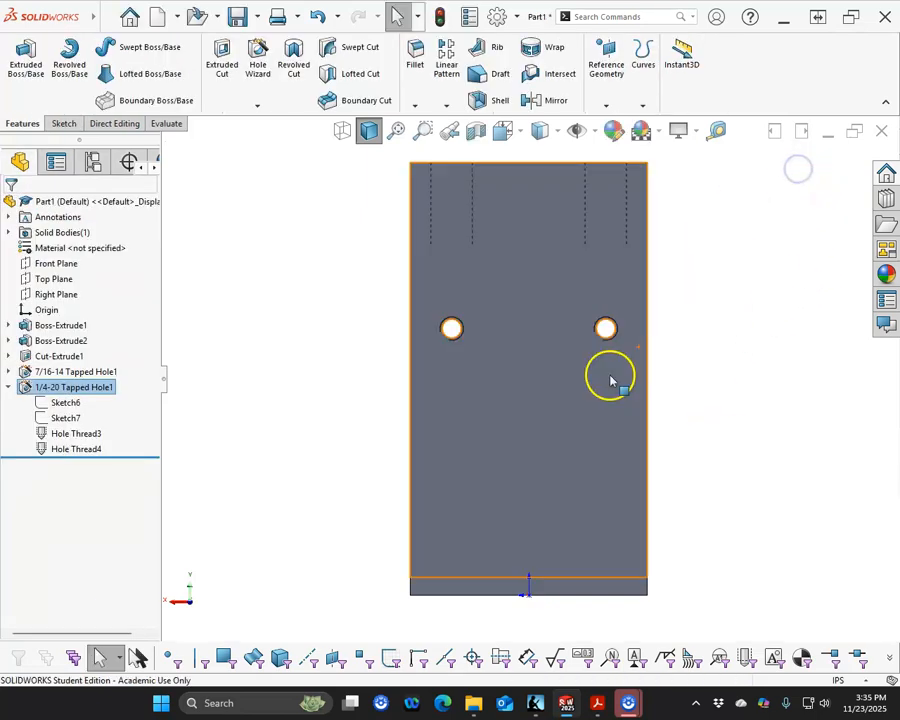
Start a sketch on the body's C-shaped side face and draw a circle of about 0.168 in radius in the lower jaw.
middle_drag(242, 491, 324, 557)
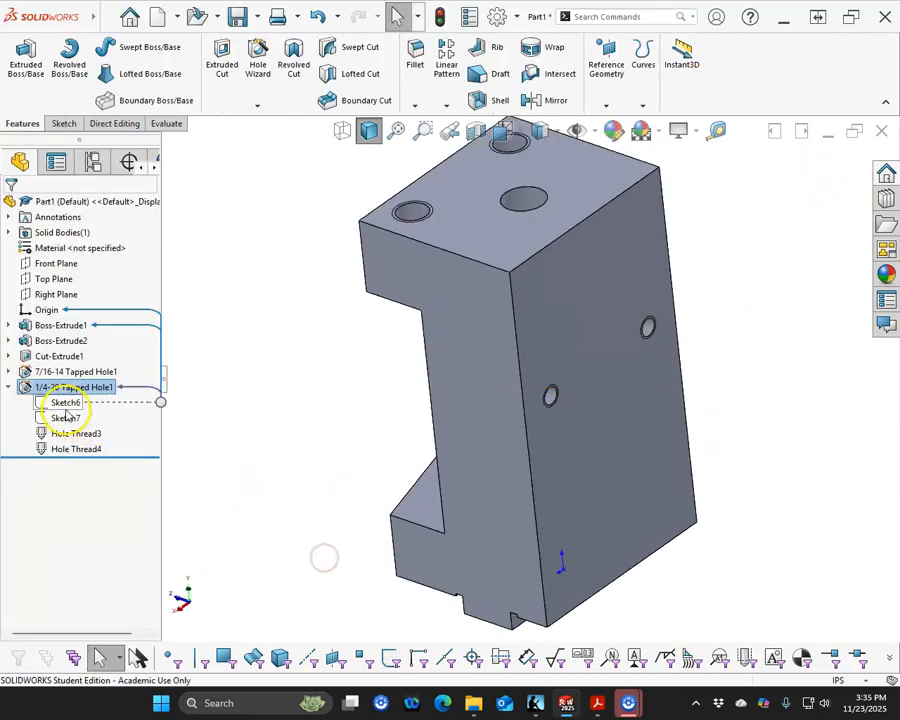
click(9, 387)
middle_drag(279, 480, 576, 508)
click(556, 496)
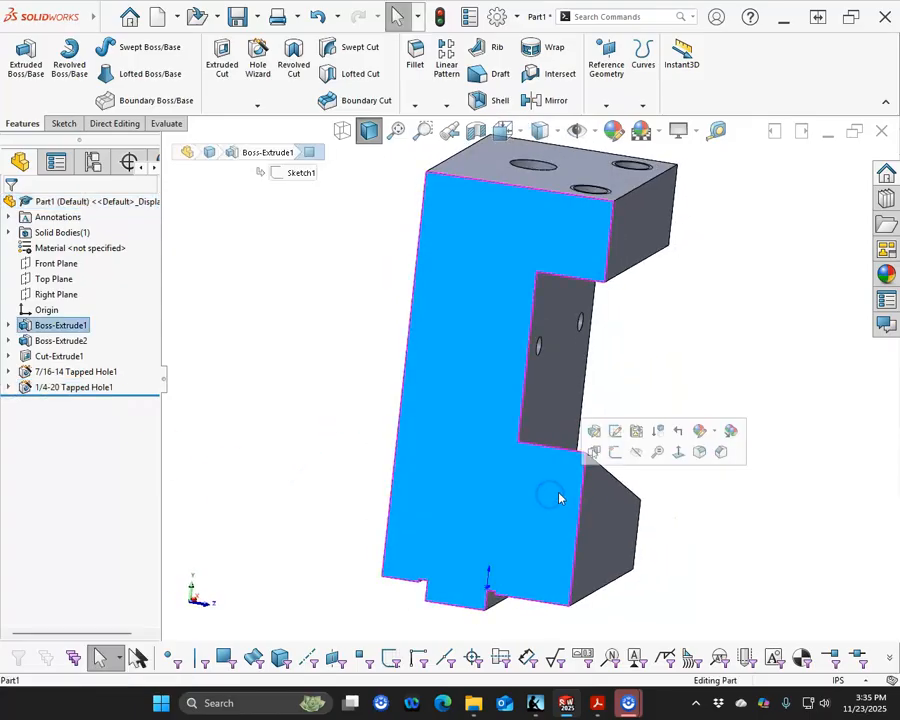
click(616, 453)
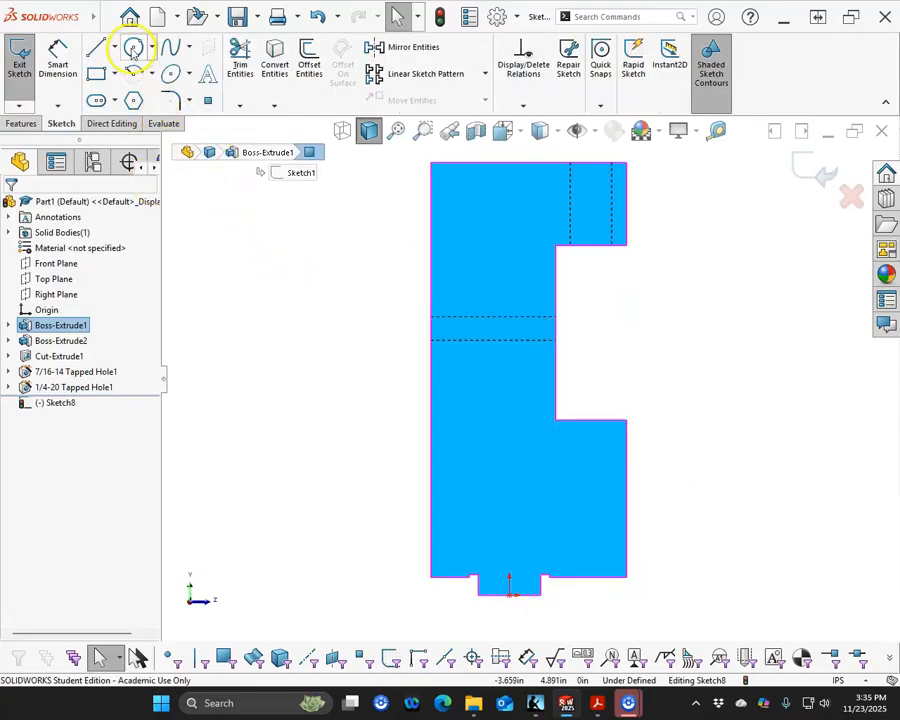
click(133, 50)
click(590, 463)
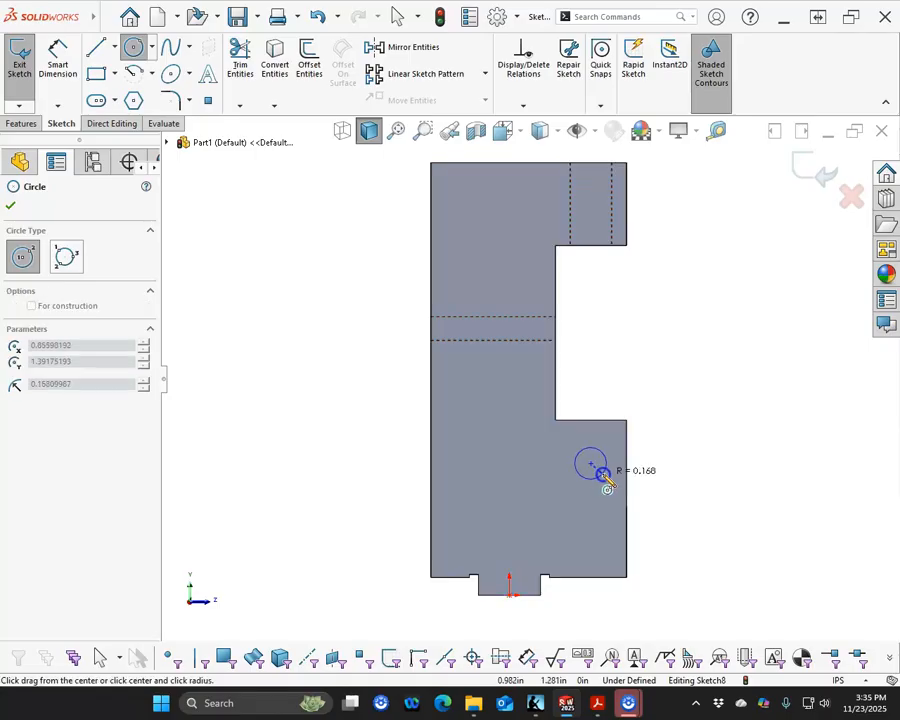
click(605, 482)
scroll(636, 488, down, 3)
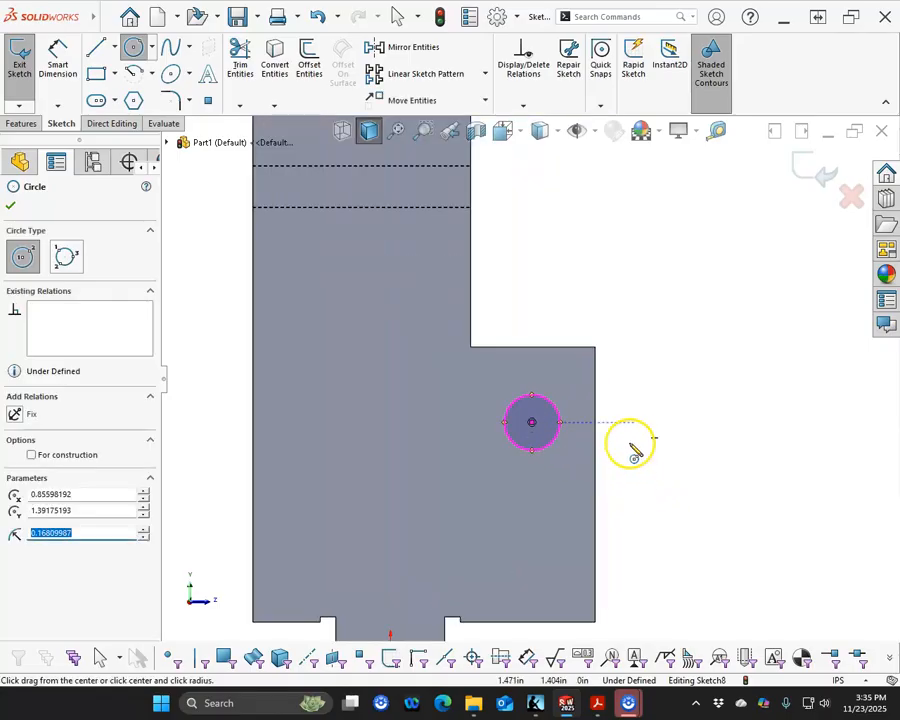
Dimension the circle's center 1.219 in above the jaw's bottom edge, placing the dimension just outside the body.
right_click(619, 408)
click(741, 406)
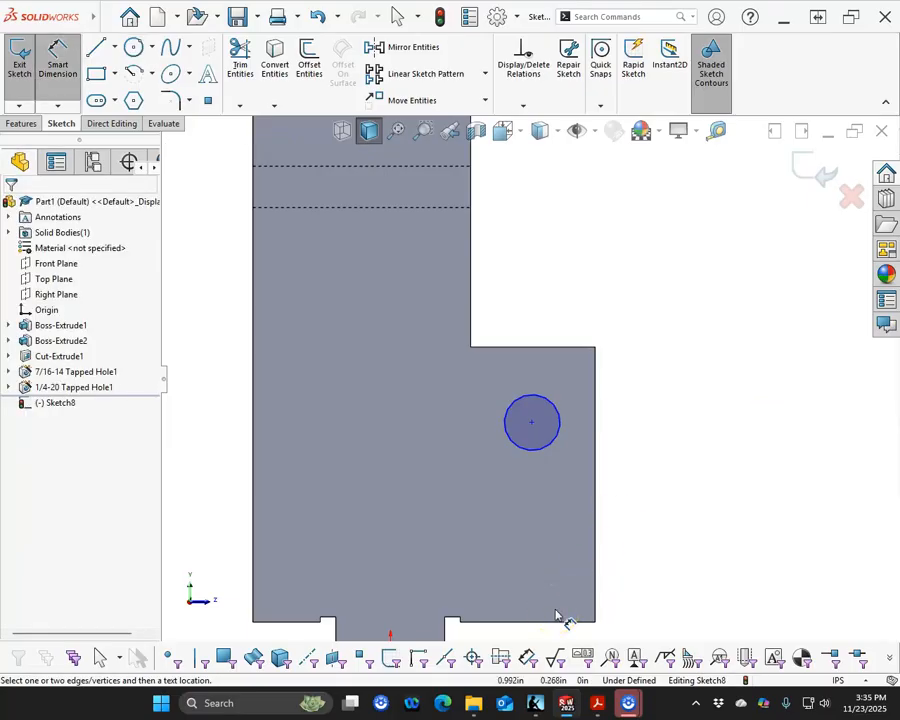
key(z)
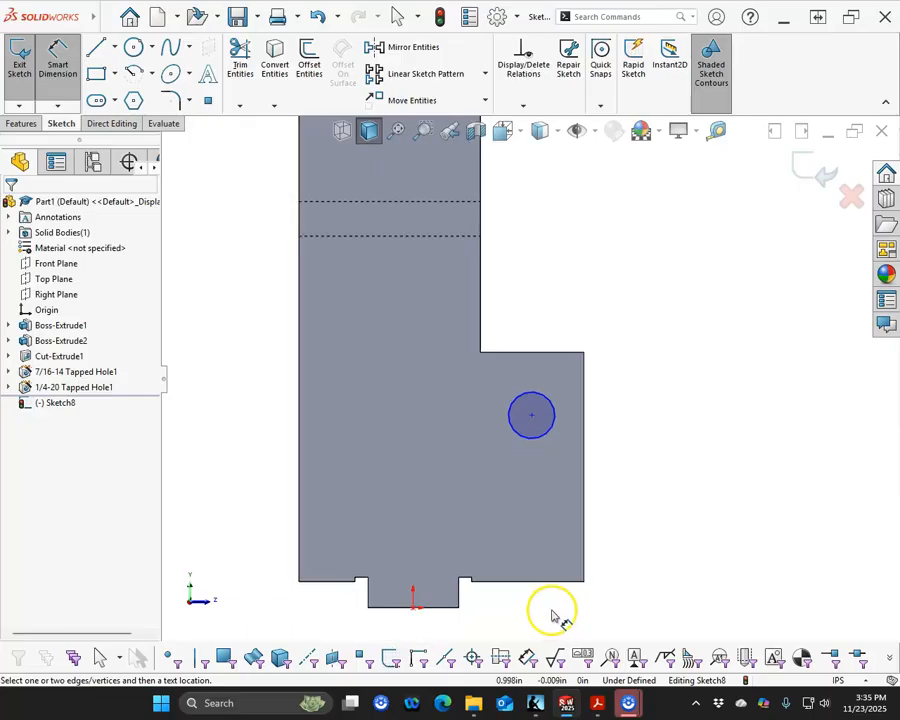
click(553, 581)
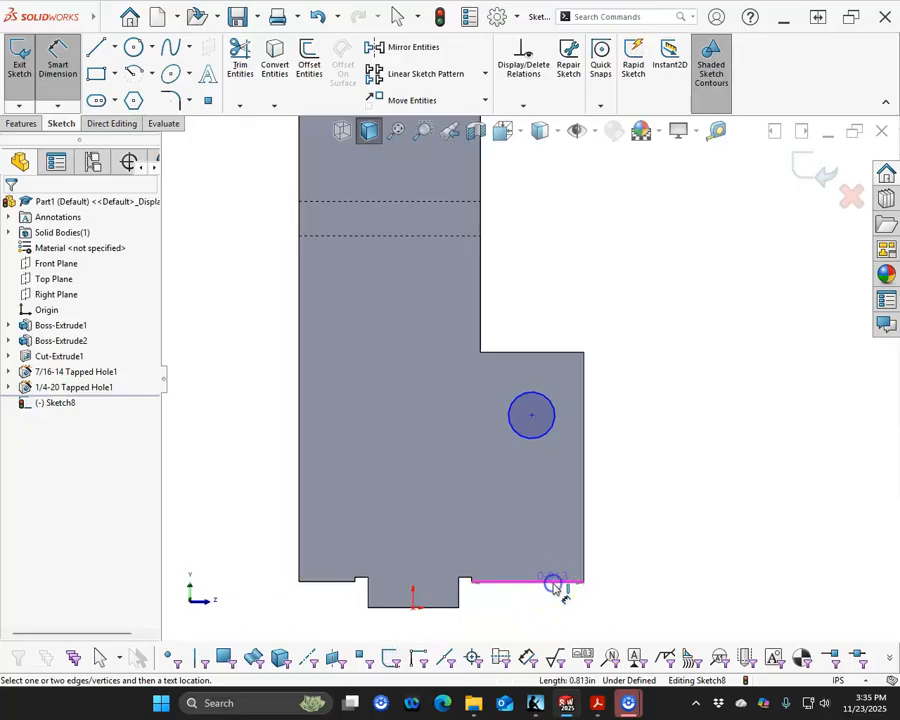
click(535, 439)
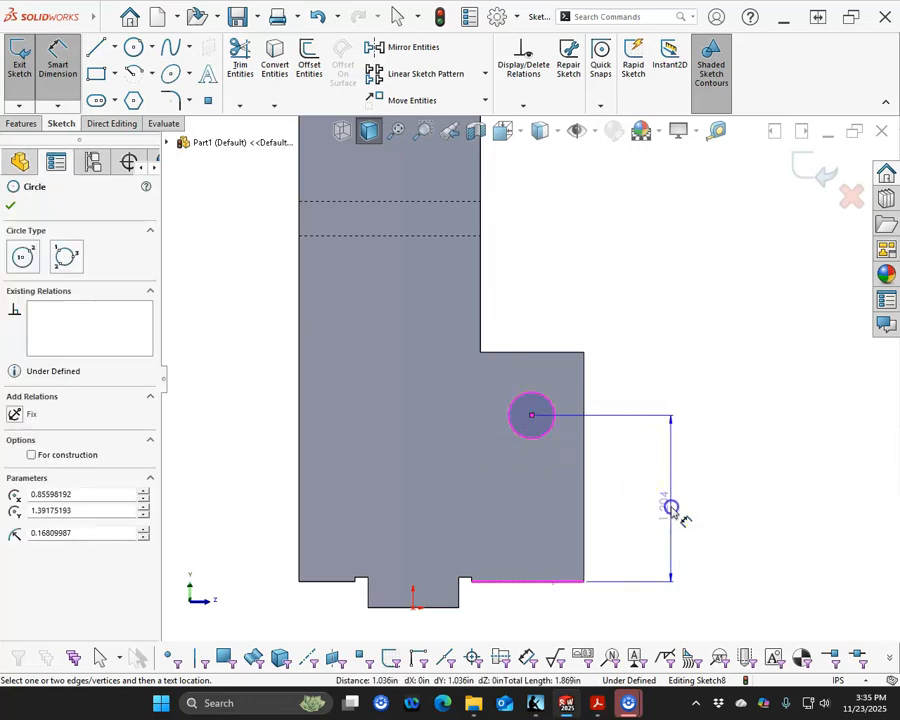
click(671, 507)
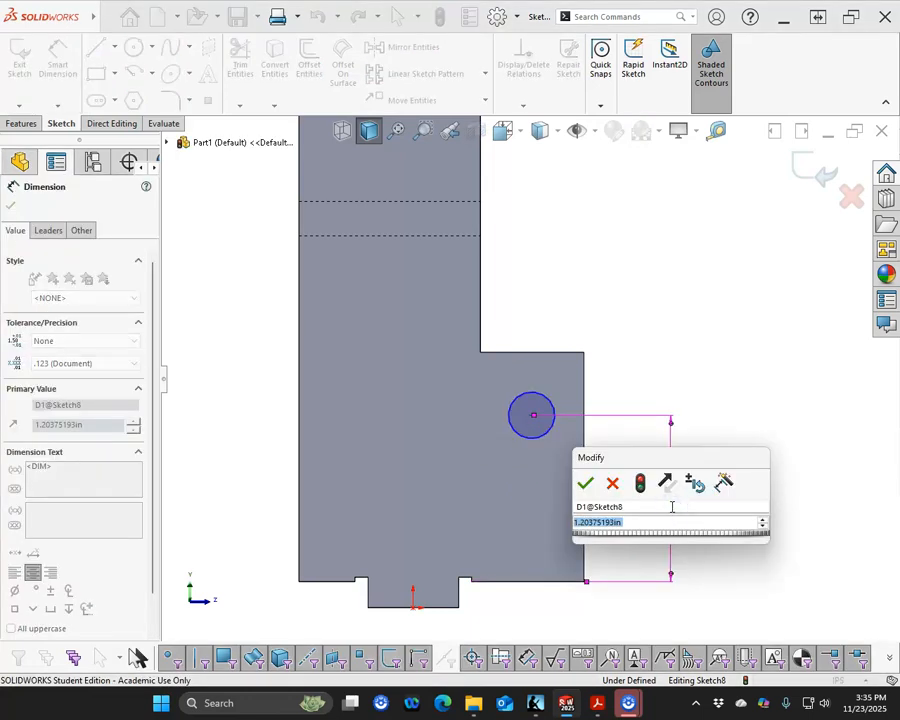
text(1.219)
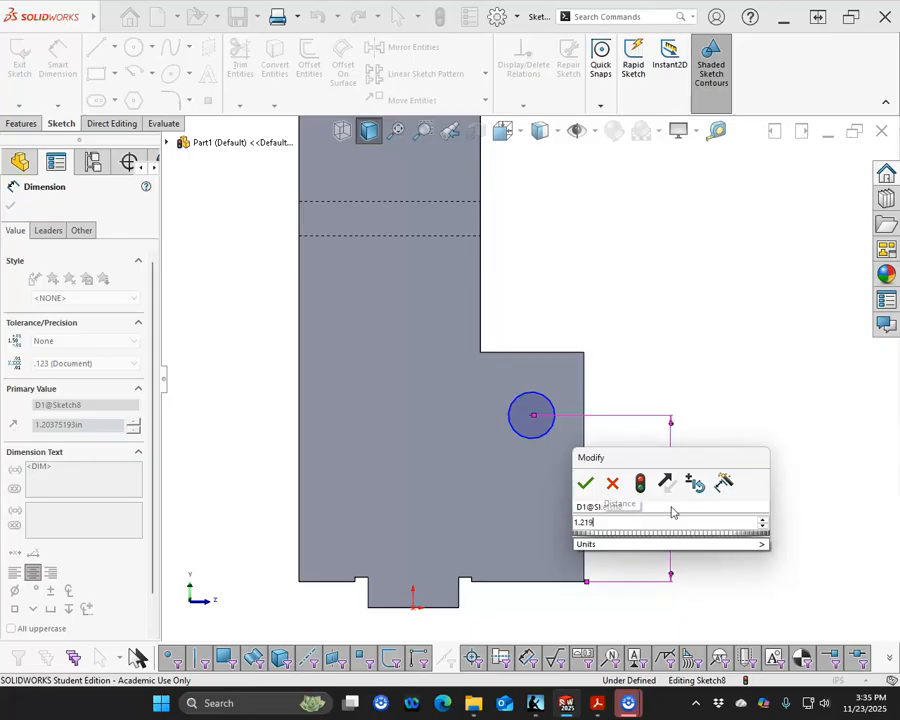
key(Return)
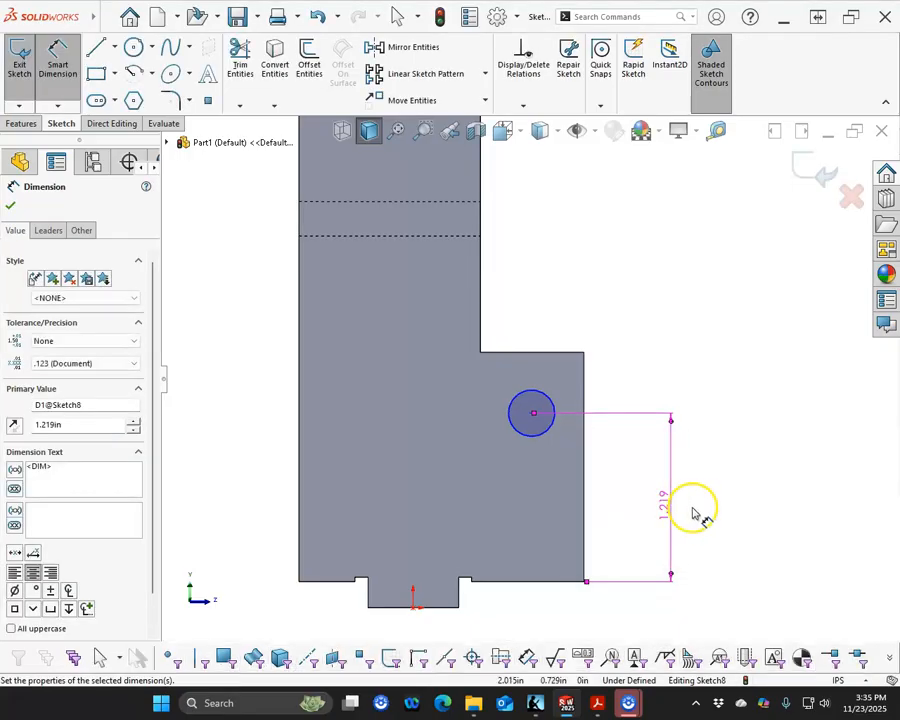
drag(668, 517, 653, 492)
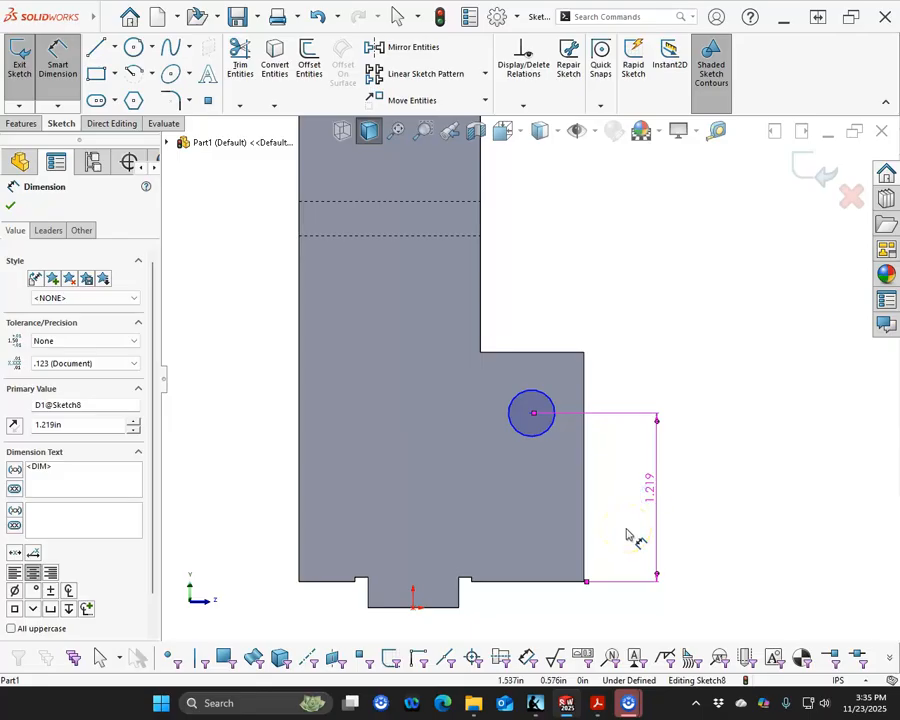
drag(663, 490, 648, 500)
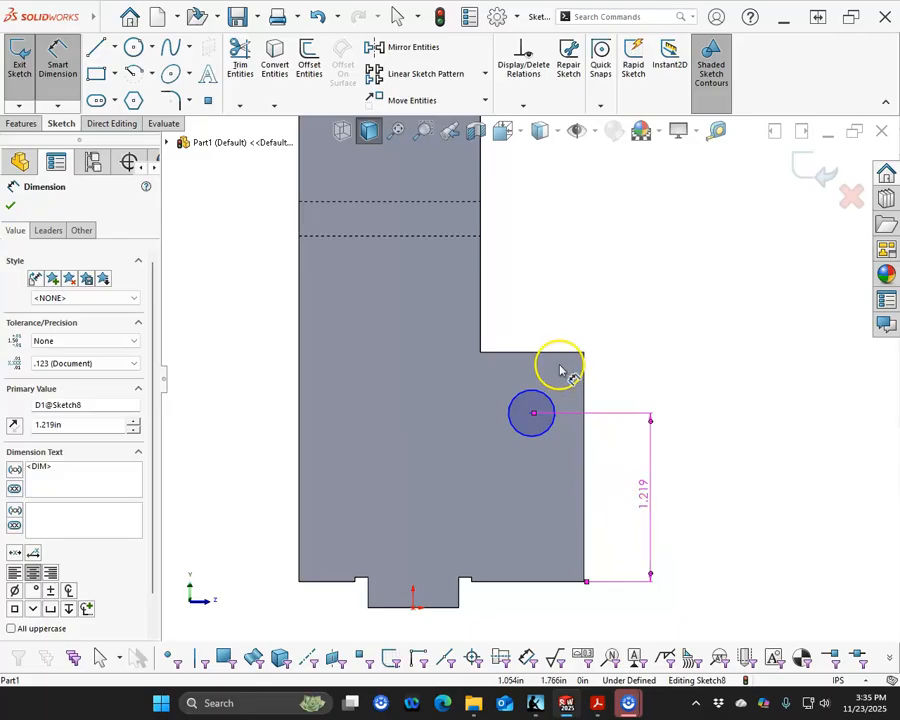
Dimension the lower-jaw circle's diameter as 0.312 in.
click(548, 394)
click(633, 357)
text(.312)
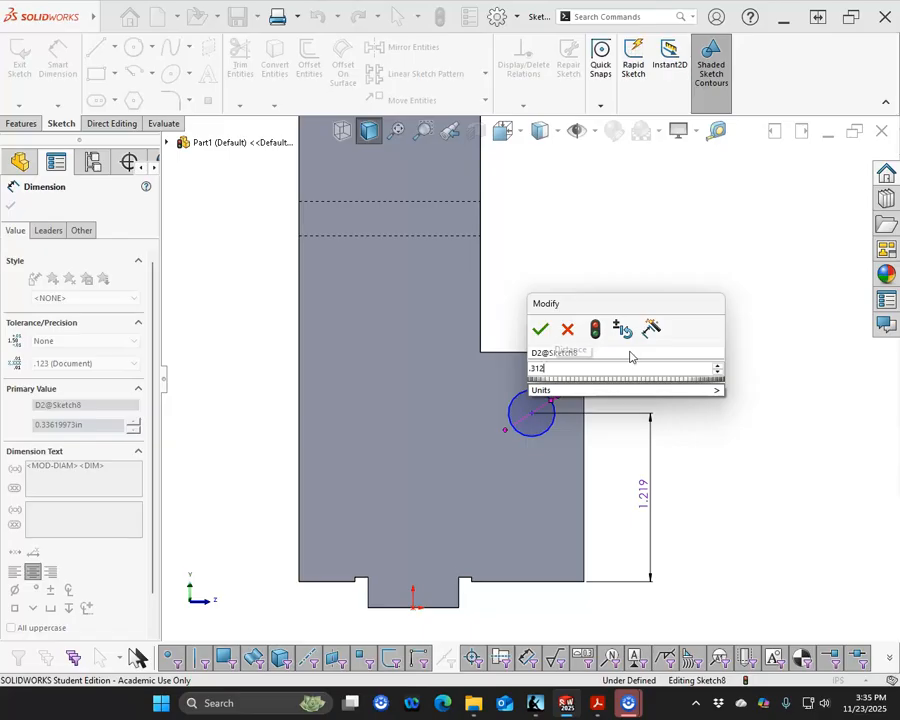
key(Return)
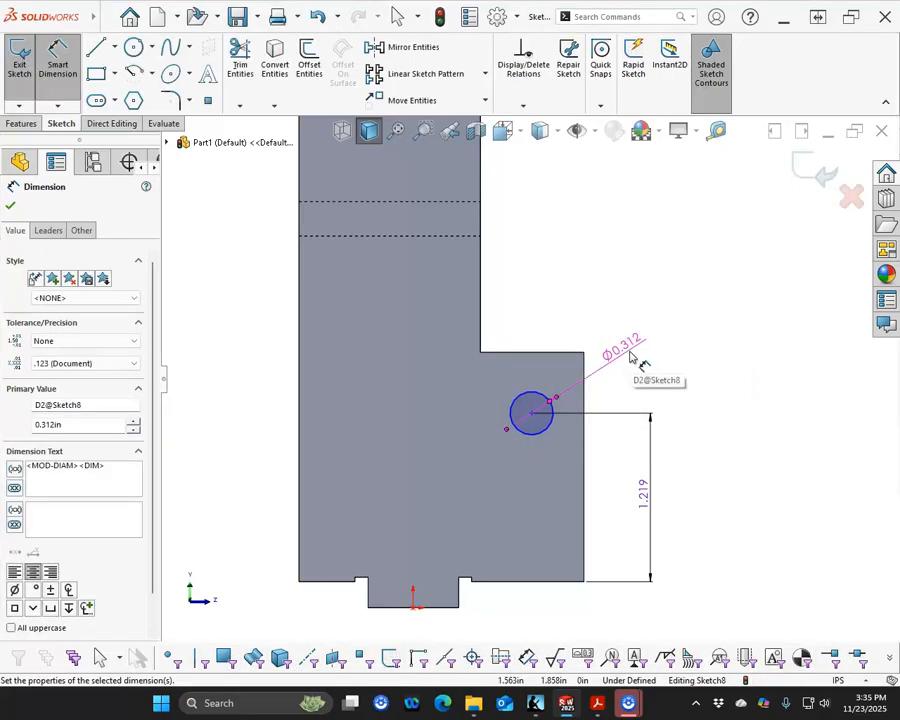
Dimension the lower-jaw circle's center 0.375 in from the jaw's outer vertical edge.
click(614, 394)
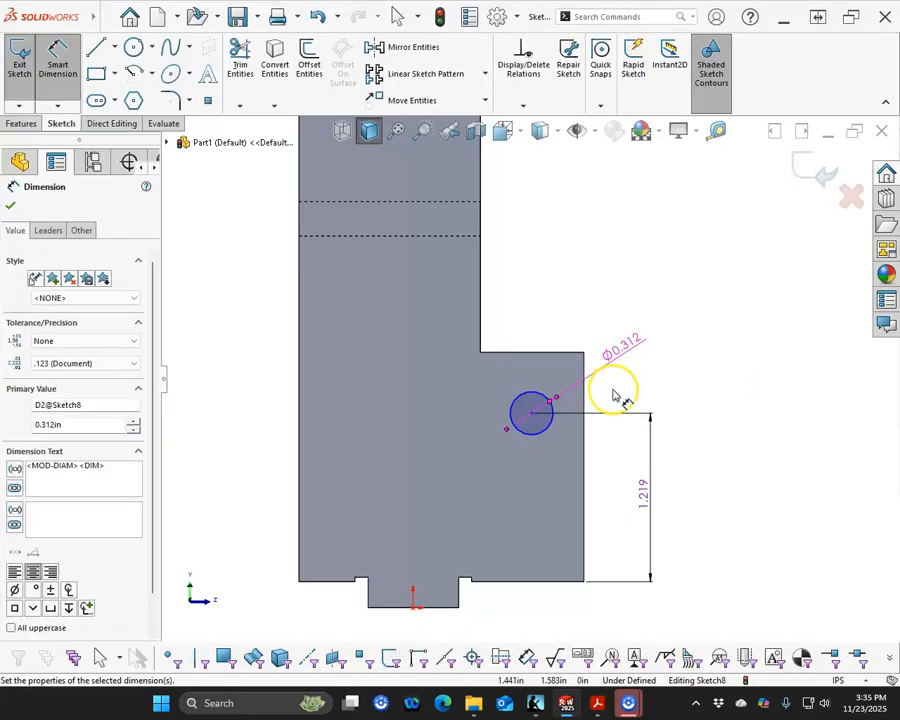
click(548, 426)
click(583, 355)
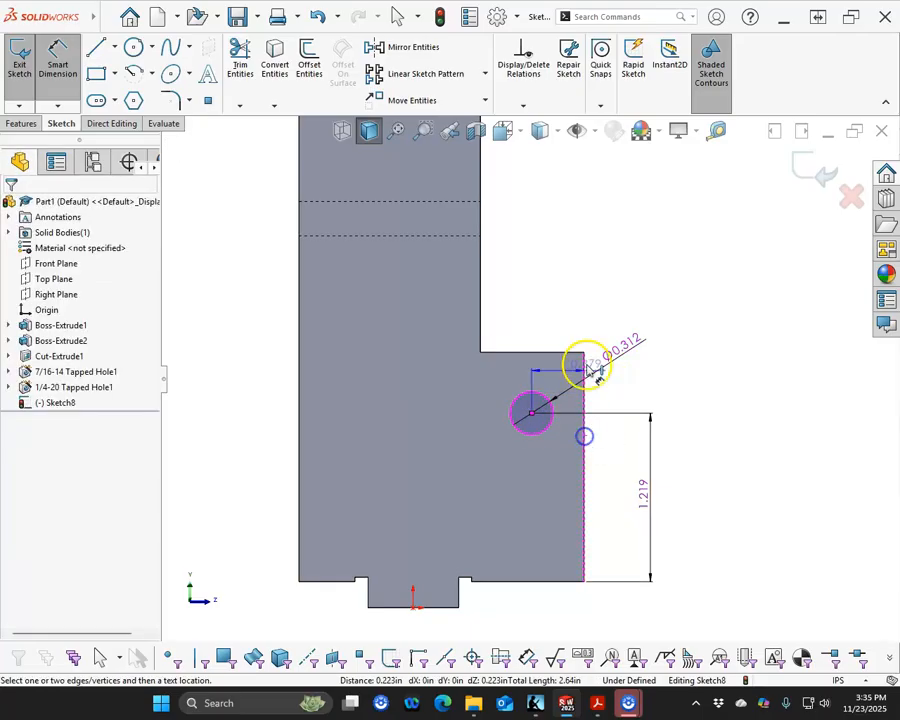
click(585, 302)
key(BackSpace)
text(.375)
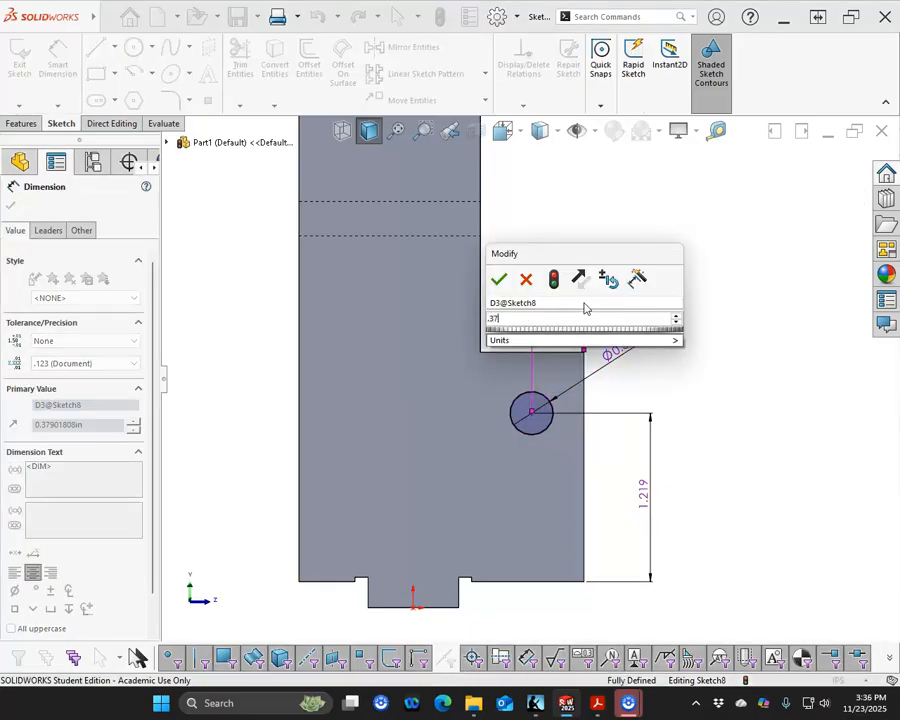
key(Return)
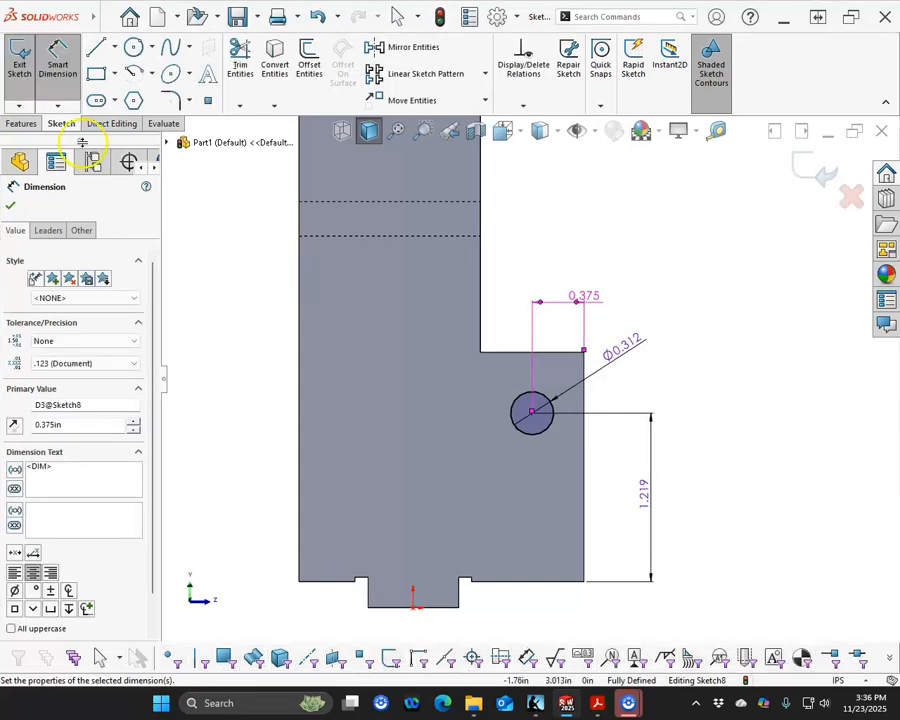
Cut the 0.312 in circle through all of the lower jaw with an Extruded Cut.
click(22, 123)
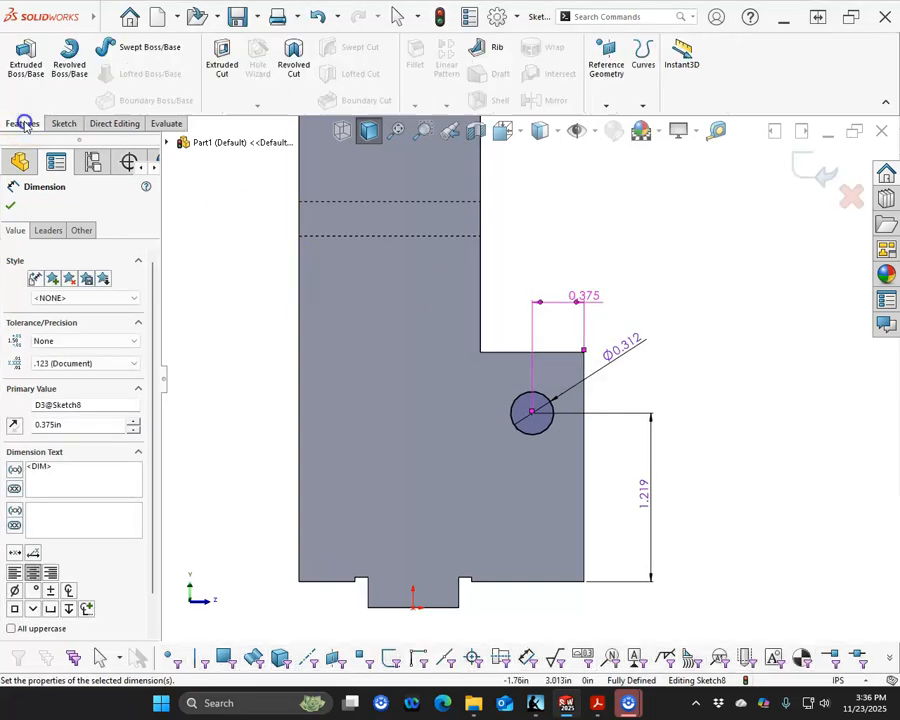
click(223, 68)
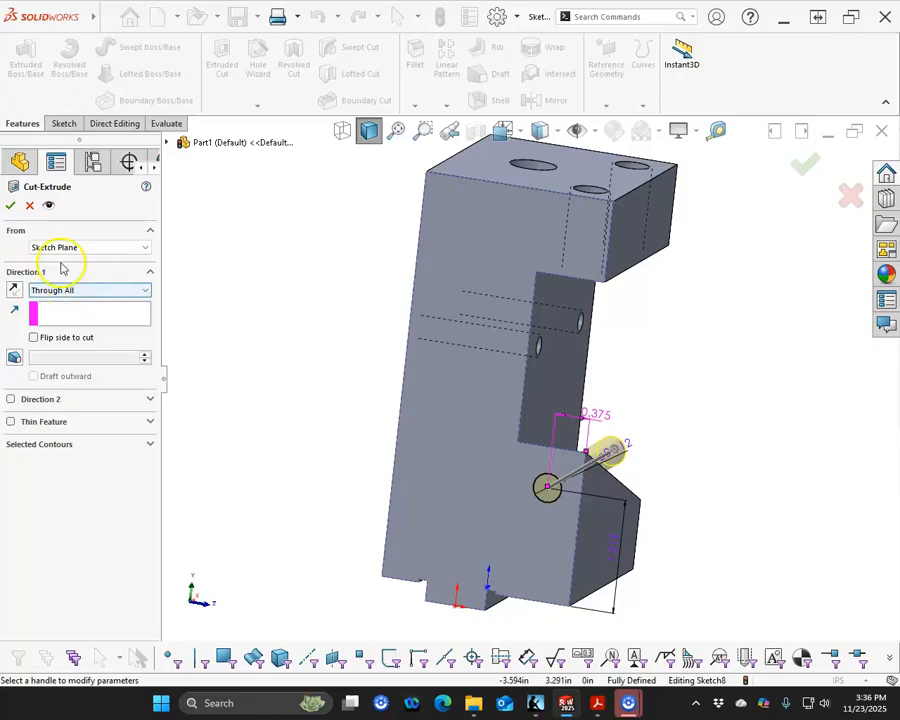
click(10, 205)
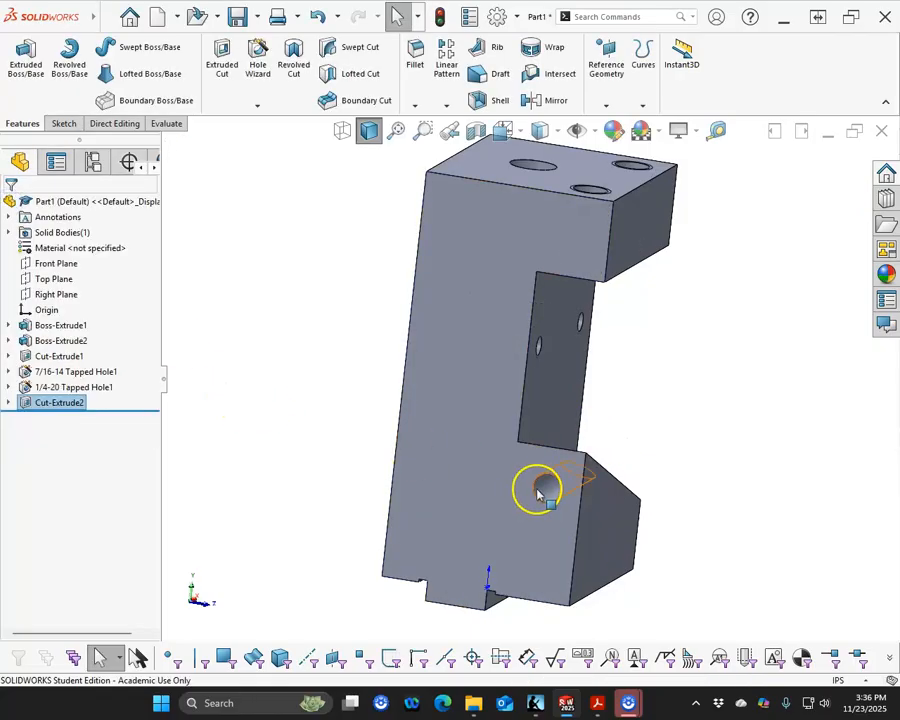
Start a sketch on the C-shaped side face and draw a circle of about 0.237 in radius concentric with the lower-jaw hole.
click(506, 488)
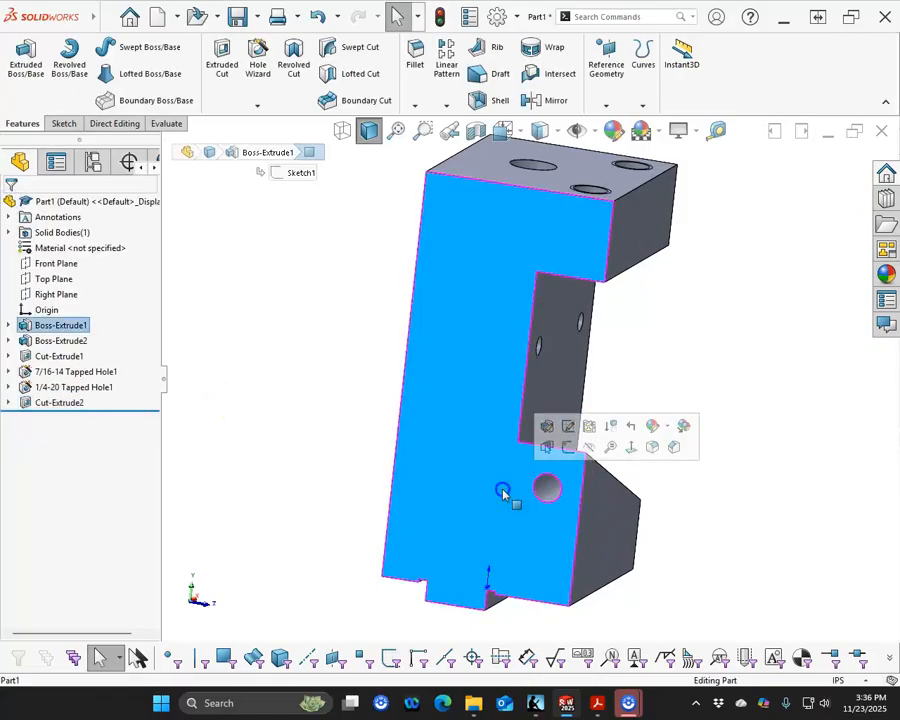
click(570, 448)
click(133, 46)
scroll(622, 522, down, 2)
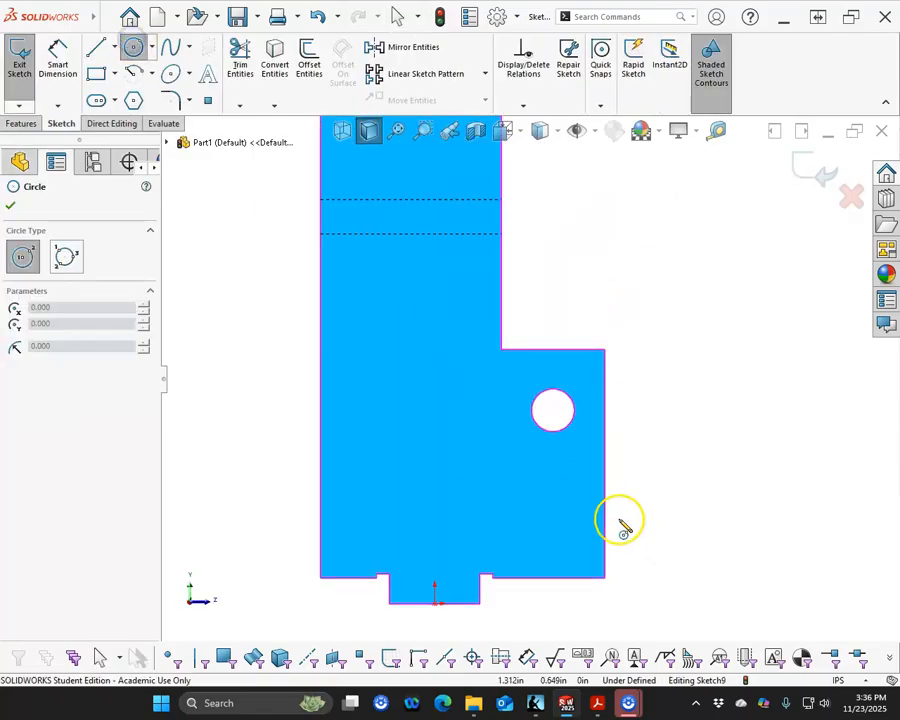
scroll(622, 522, down, 1)
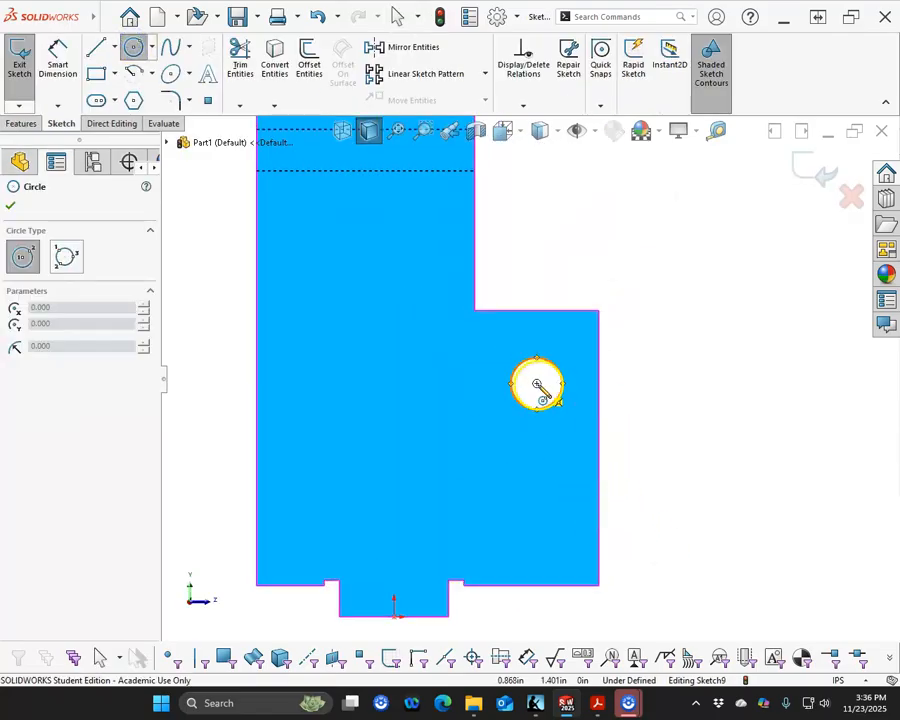
click(537, 385)
click(556, 415)
Dimension the concentric circle's diameter as 0.375 in.
right_click(566, 428)
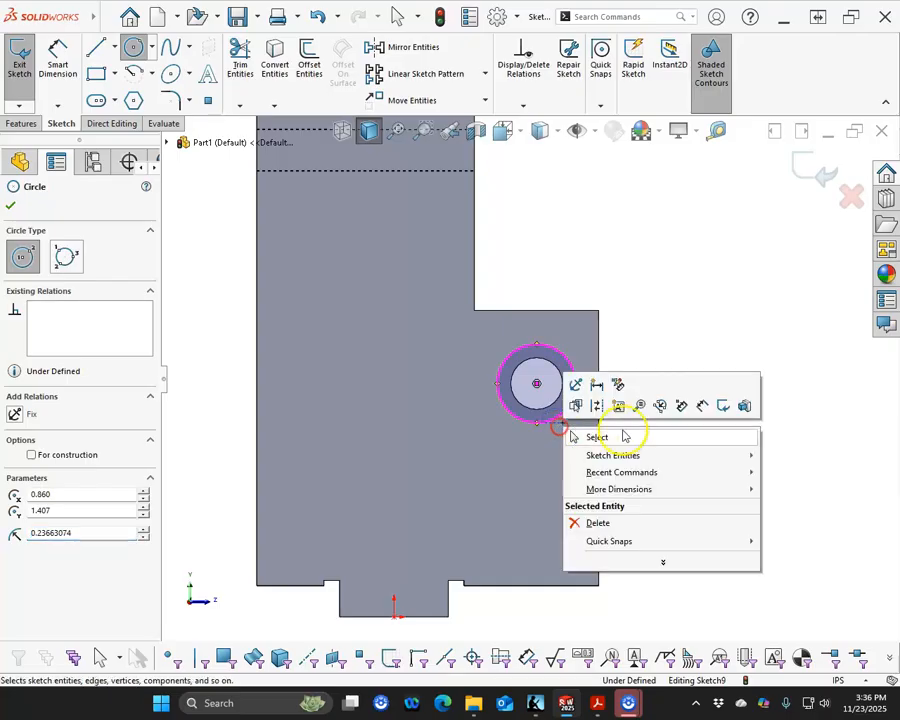
click(681, 405)
click(576, 373)
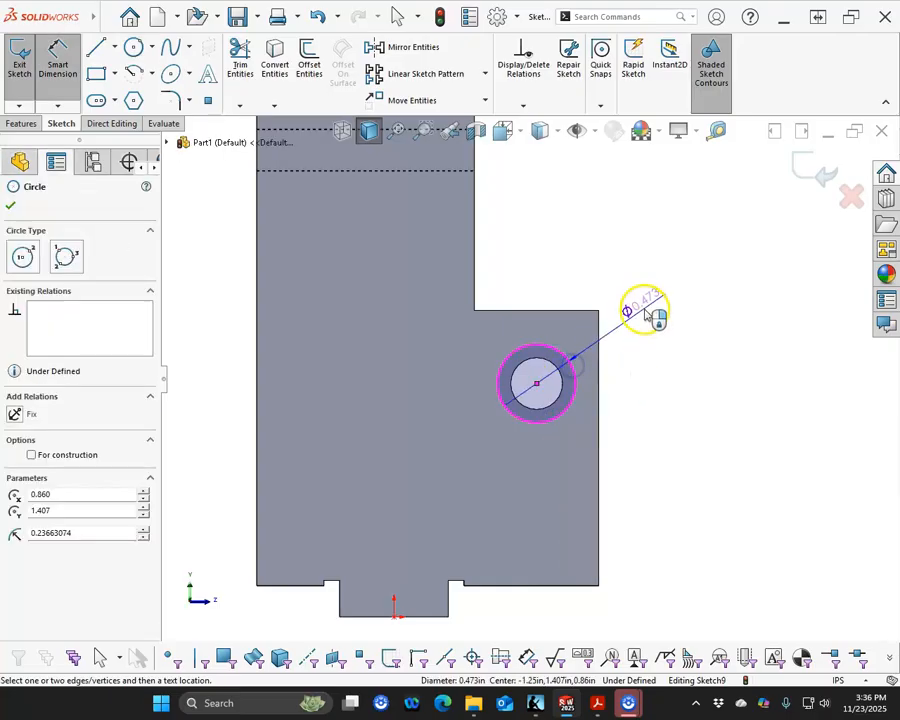
click(645, 314)
text(.375)
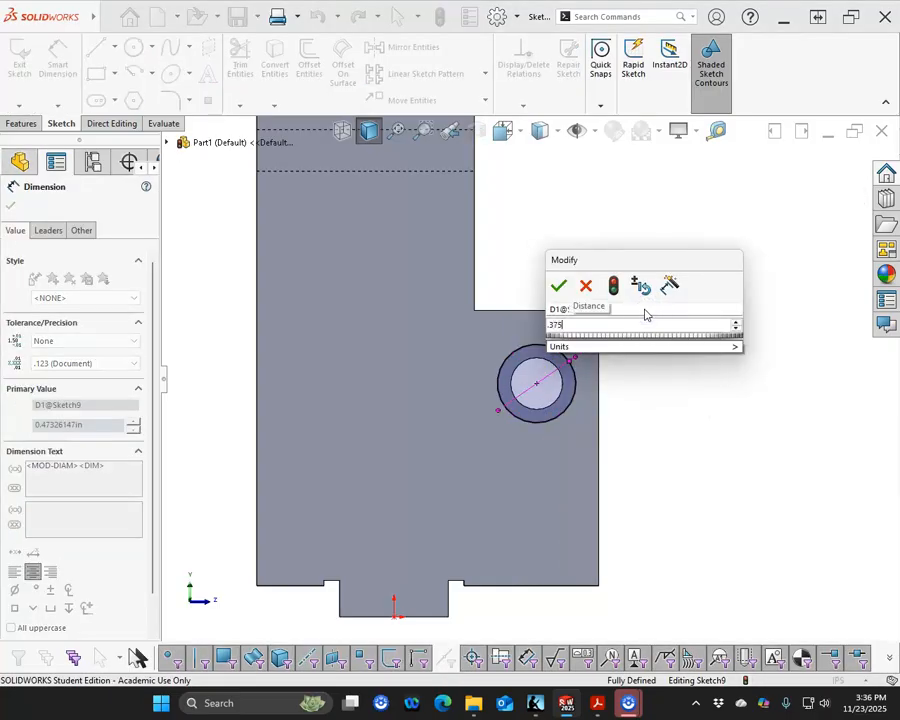
key(Return)
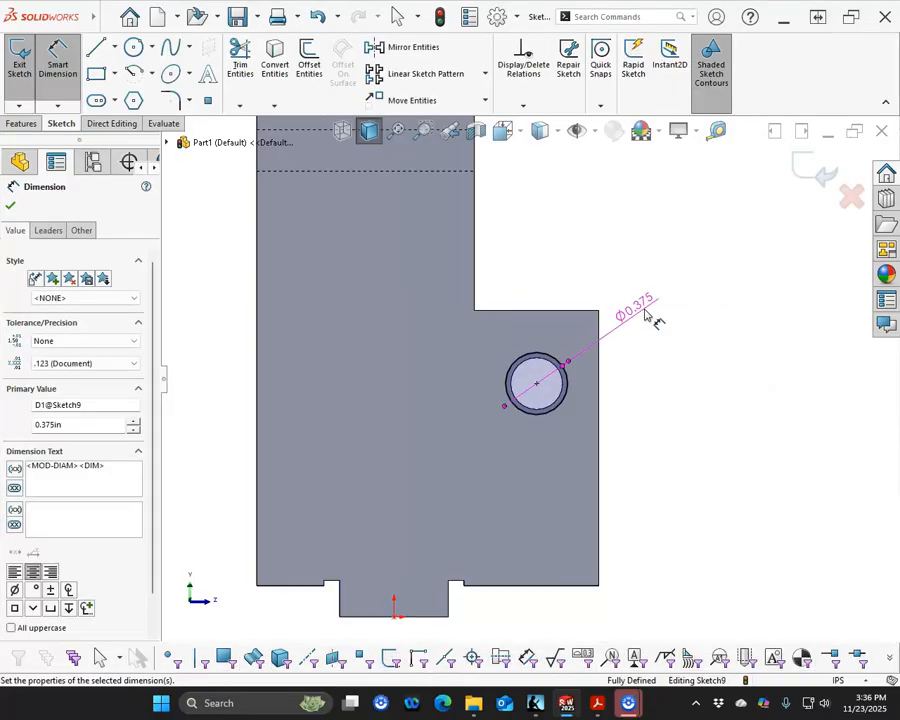
Cut the 0.375 in circle into the side face with a blind Extruded Cut 0.375 in deep.
click(20, 124)
click(221, 62)
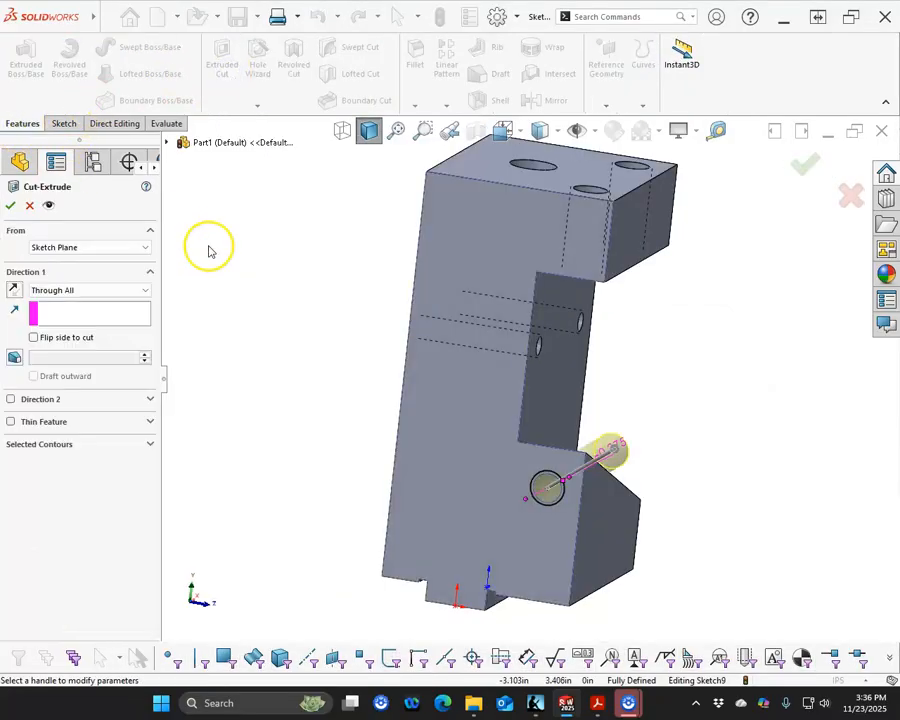
click(110, 291)
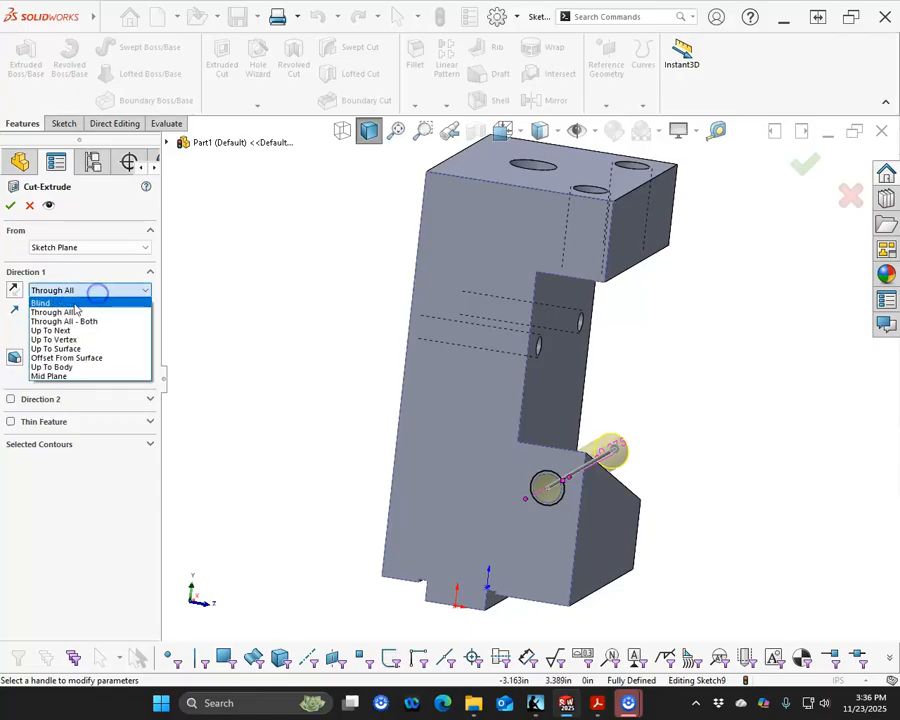
click(75, 304)
text(3)
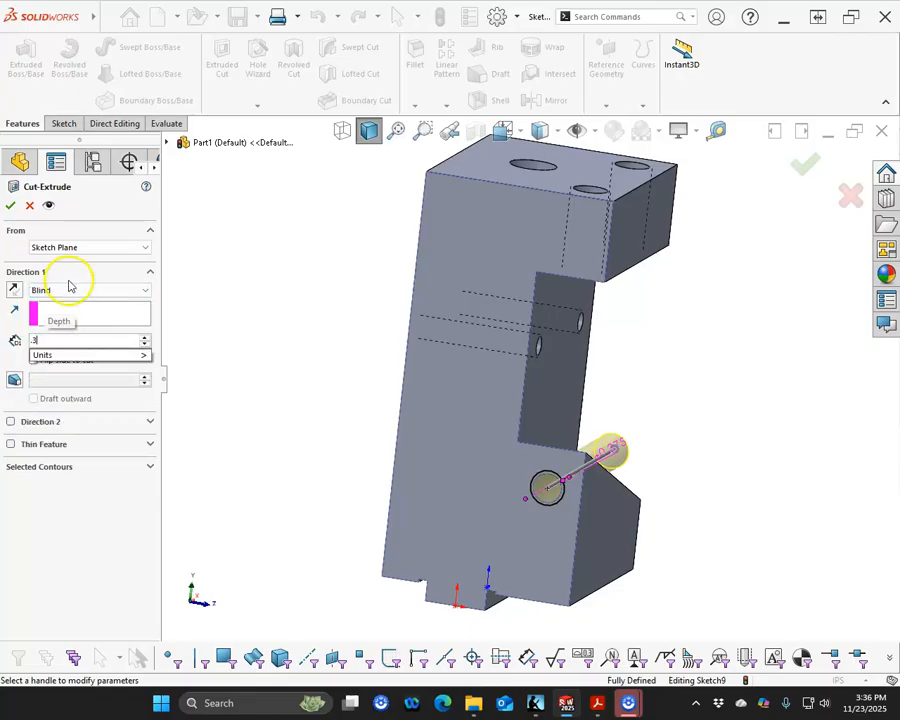
key(Return)
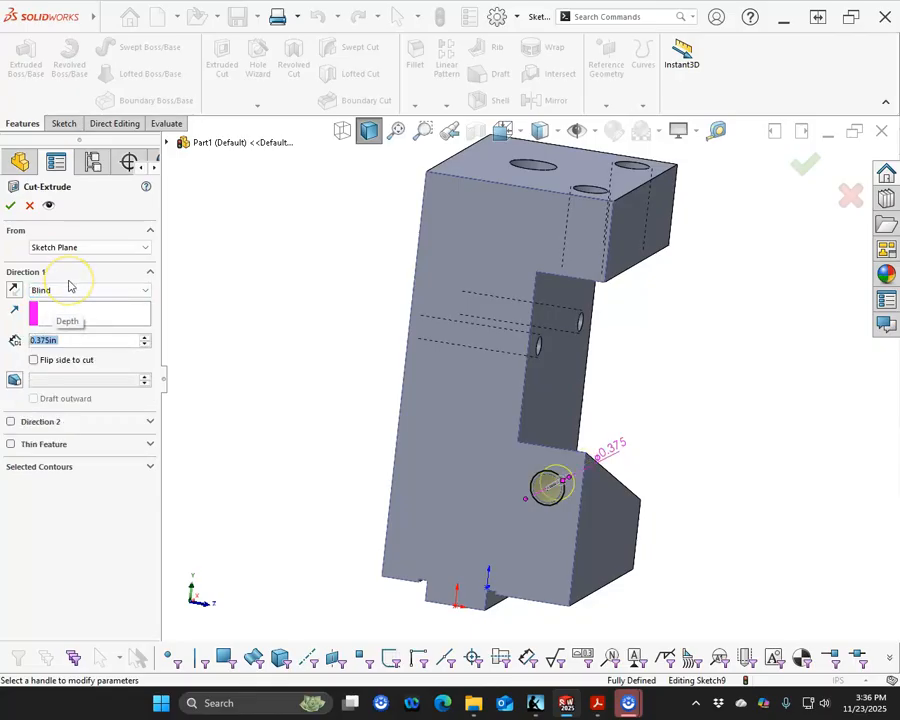
click(11, 206)
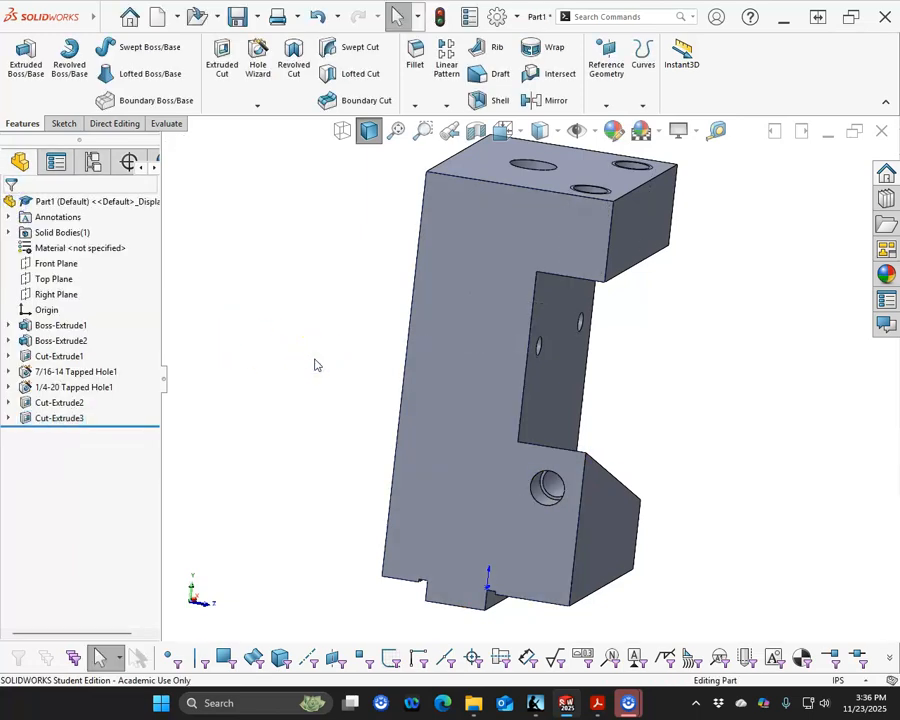
Save the part as Tool Post Body in a new folder named Final inside SWEDU_CSWAExam_PracticeProblems_Levels.
key(ctrl+7)
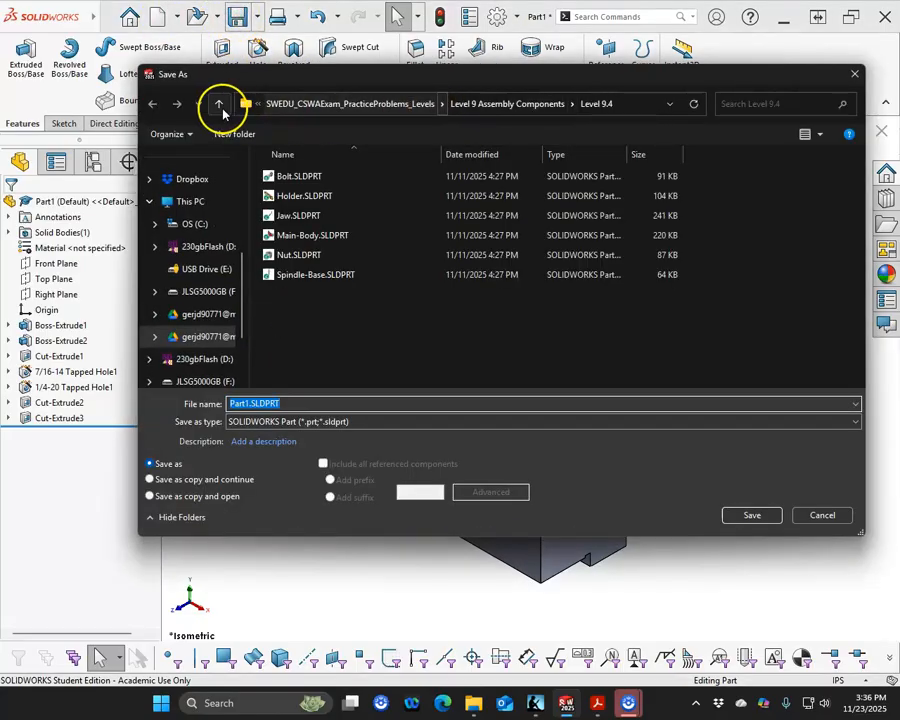
click(219, 104)
click(219, 104)
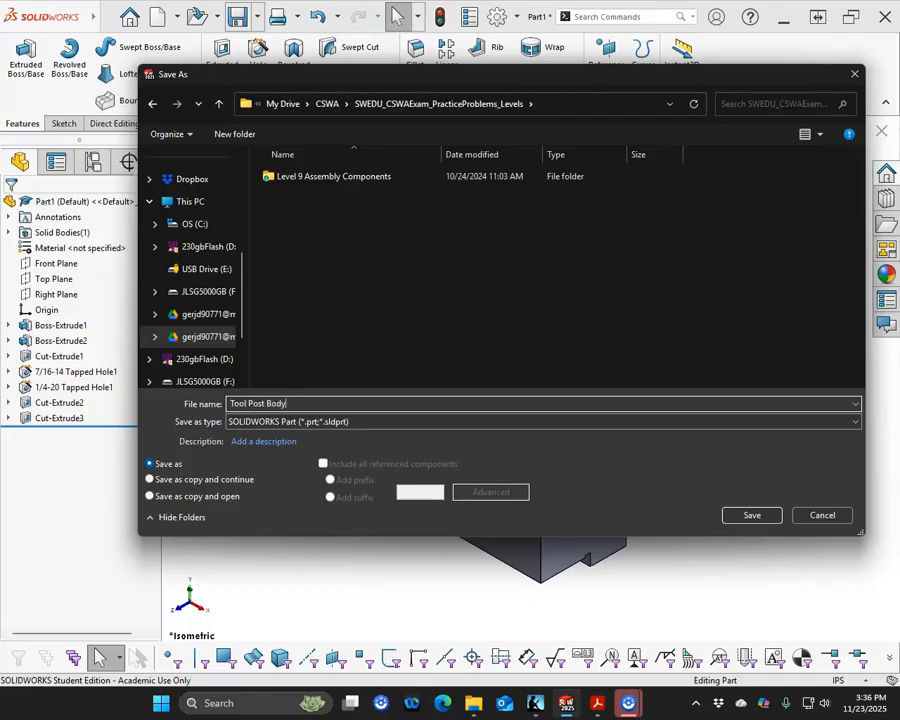
click(239, 140)
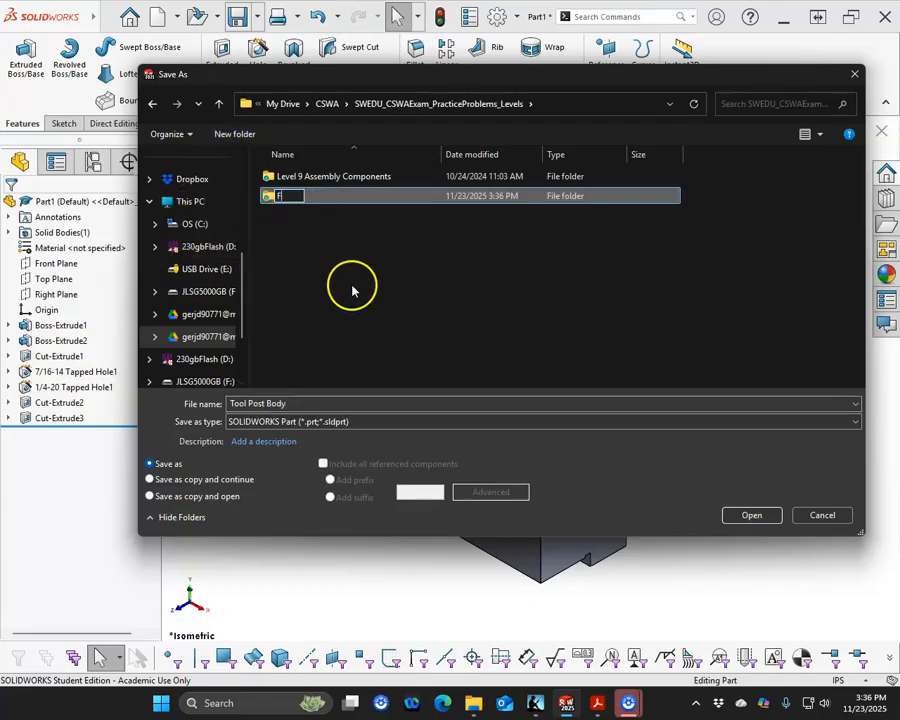
key(Return)
double_click(288, 198)
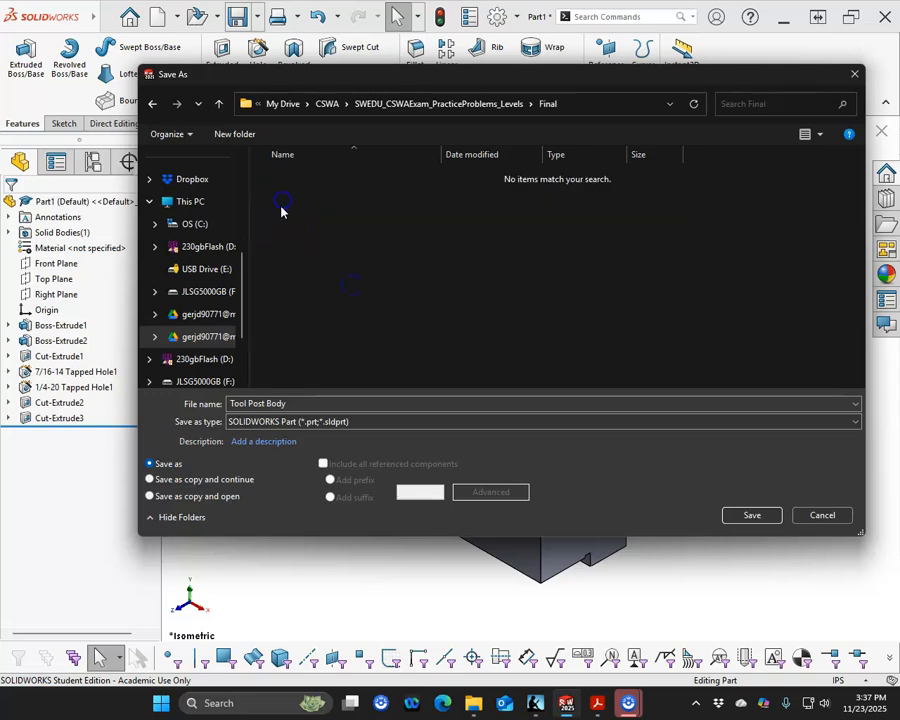
click(749, 516)
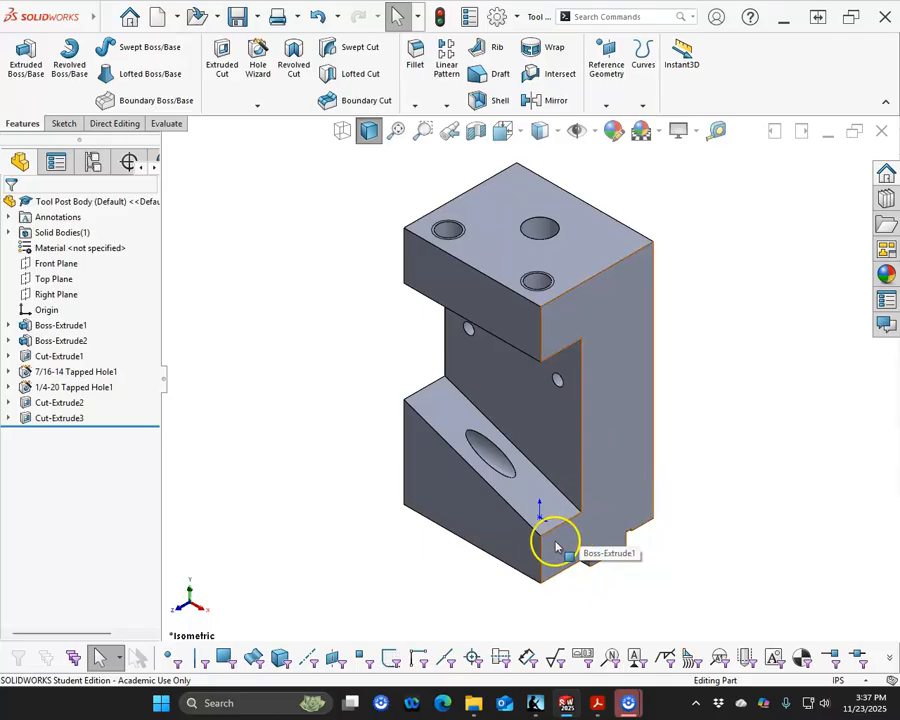
Start a 0.1 in fillet on the lower jaw's two front vertical edges and the four vertical edges meeting the top face.
click(540, 567)
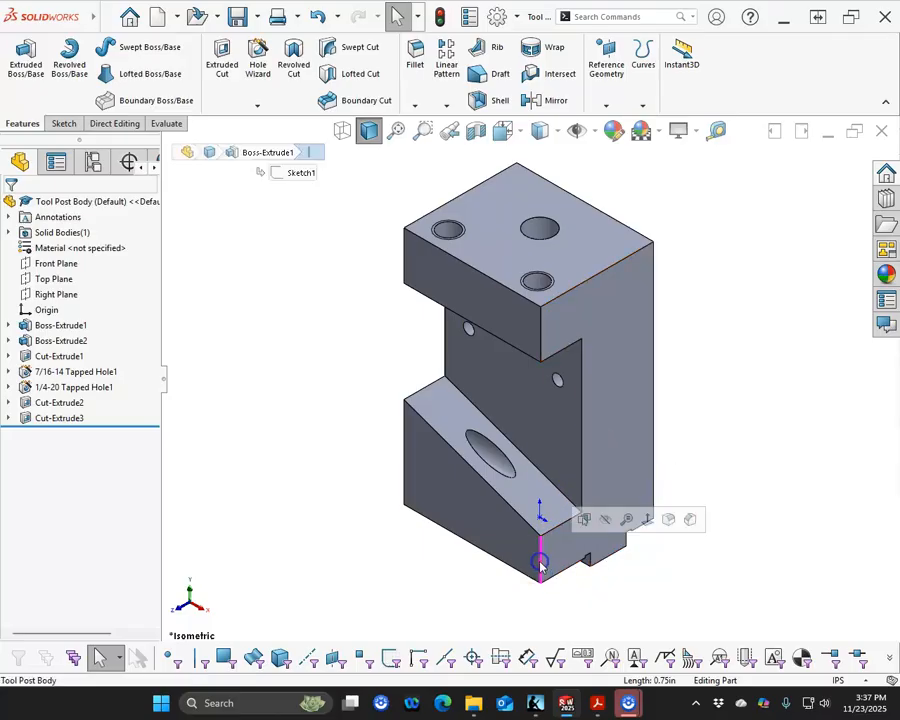
ctrl+click(405, 458)
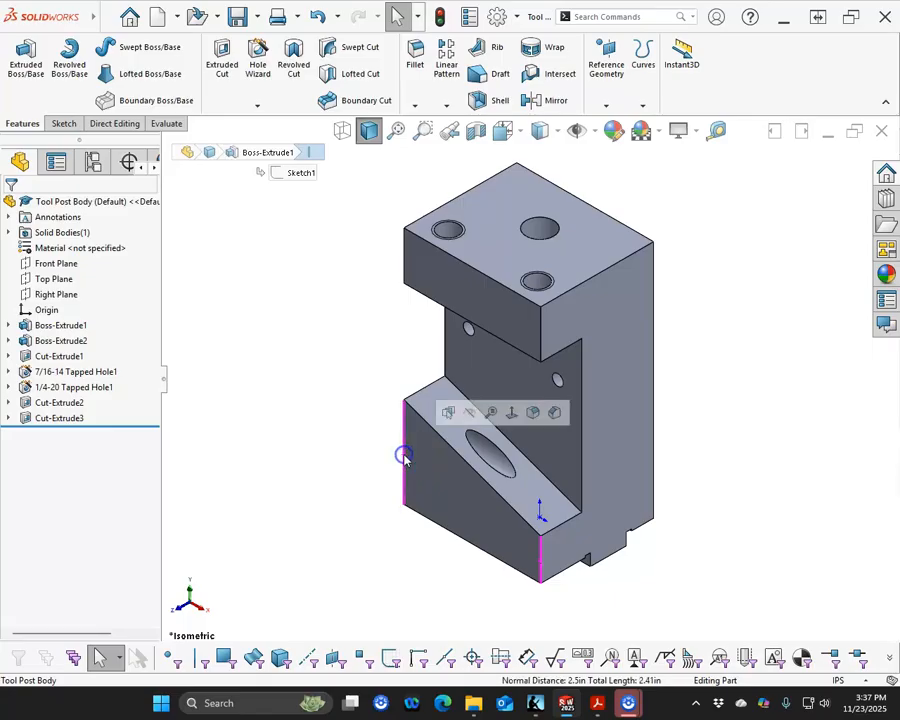
click(532, 413)
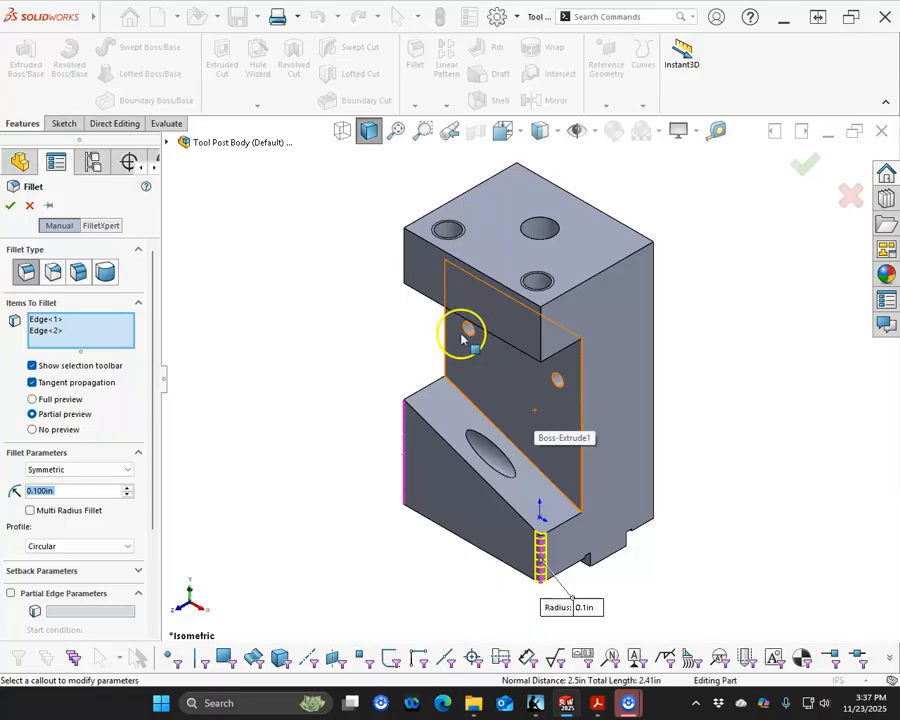
click(404, 266)
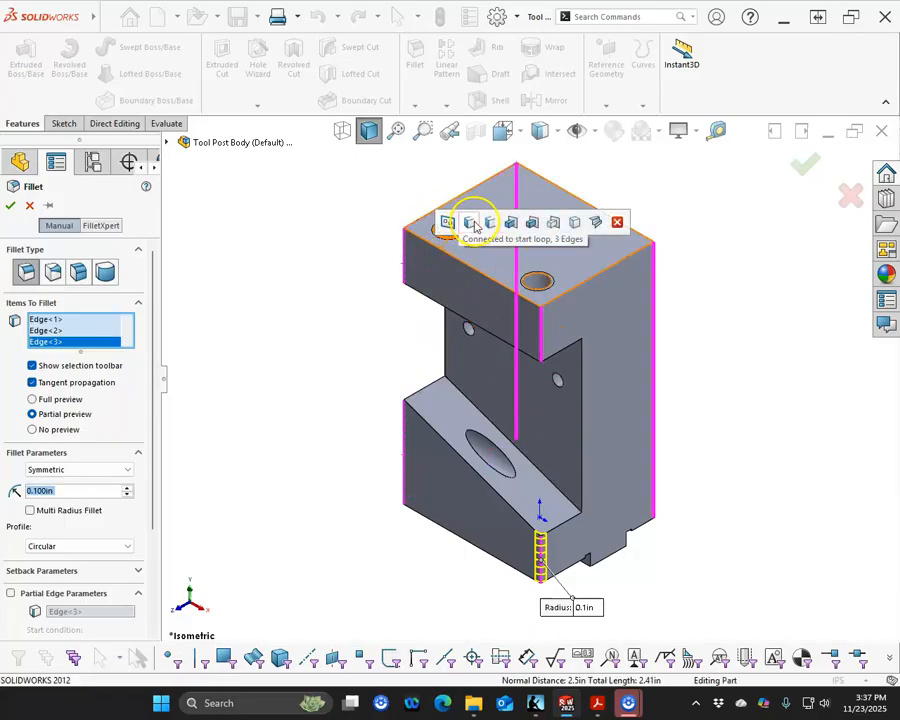
click(475, 226)
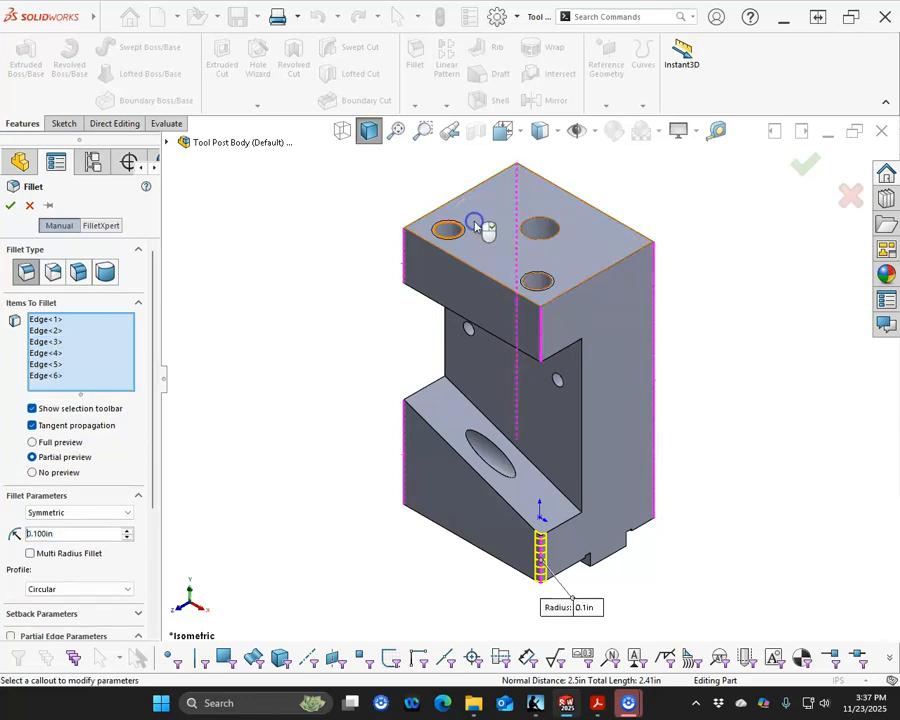
Add the top face's four perimeter edges to the 0.1 in fillet and finish the feature.
click(502, 289)
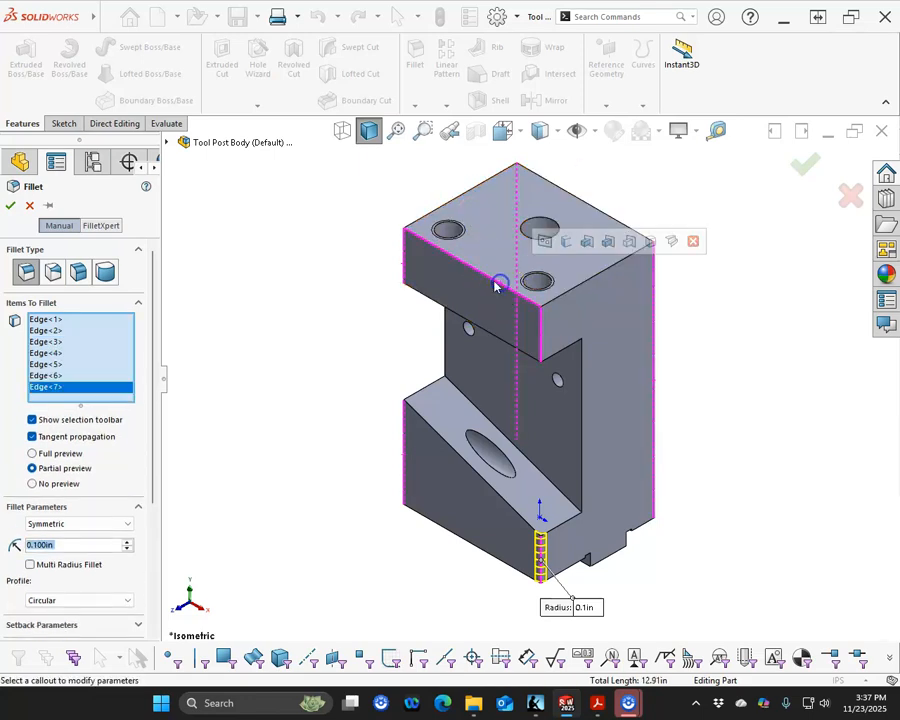
click(447, 204)
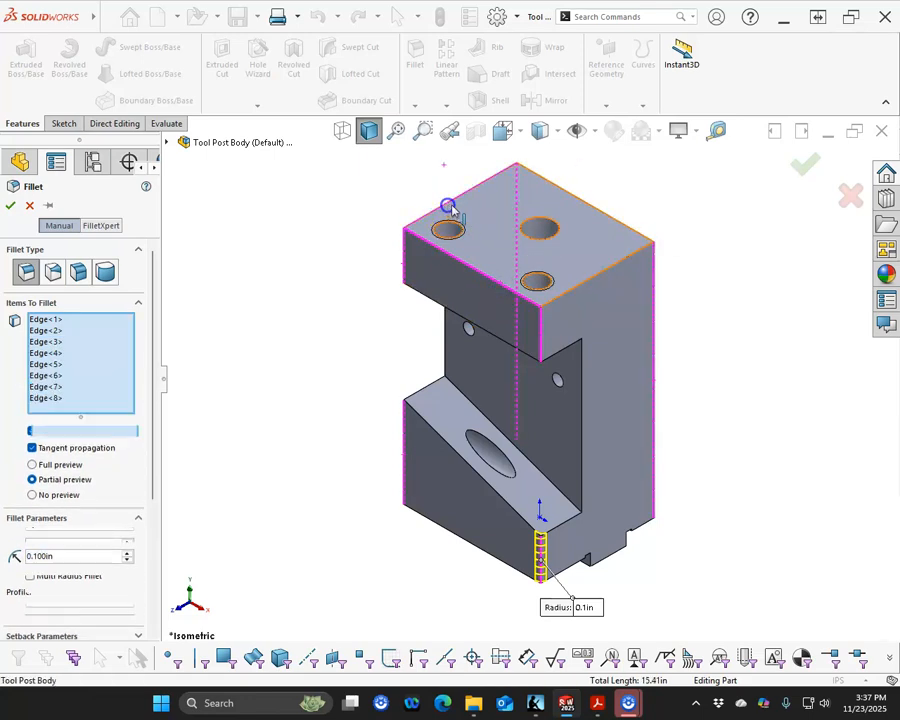
click(584, 205)
click(612, 270)
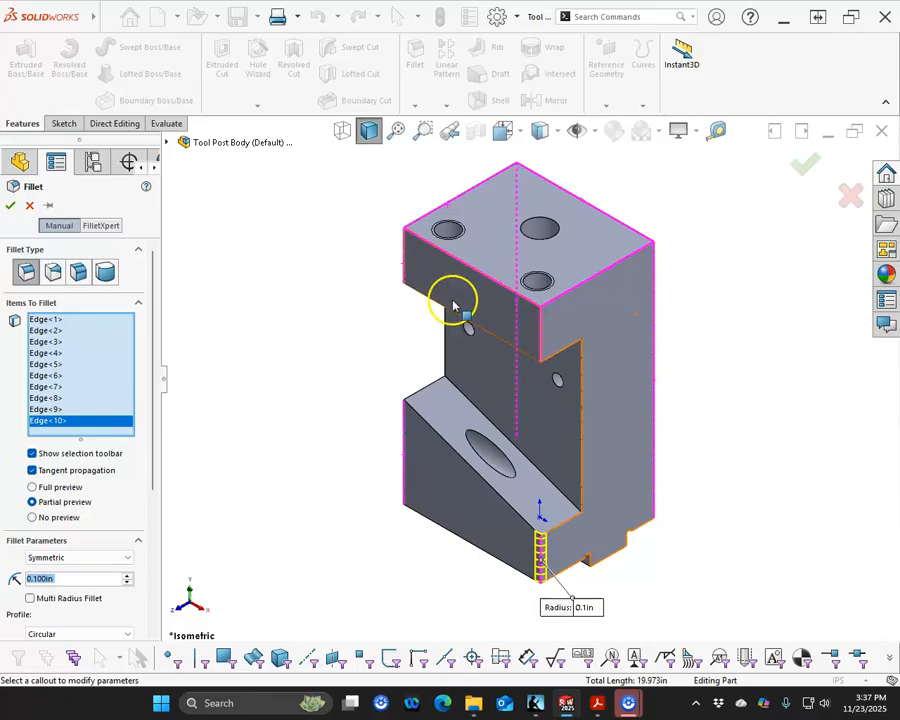
click(10, 206)
Examine the filleted corners and edges of the body from several angles and return to the isometric view.
middle_drag(271, 424, 348, 393)
middle_drag(322, 407, 256, 416)
middle_drag(504, 360, 535, 311)
scroll(572, 277, down, 1)
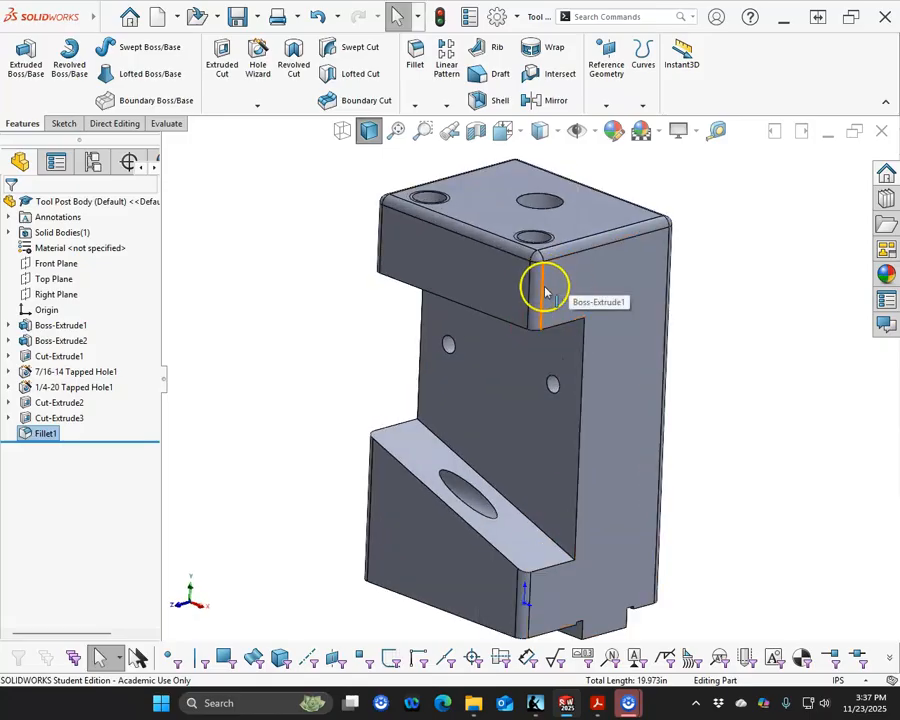
click(543, 290)
scroll(556, 295, down, 1)
middle_drag(566, 252, 680, 327)
scroll(553, 301, up, 1)
click(680, 327)
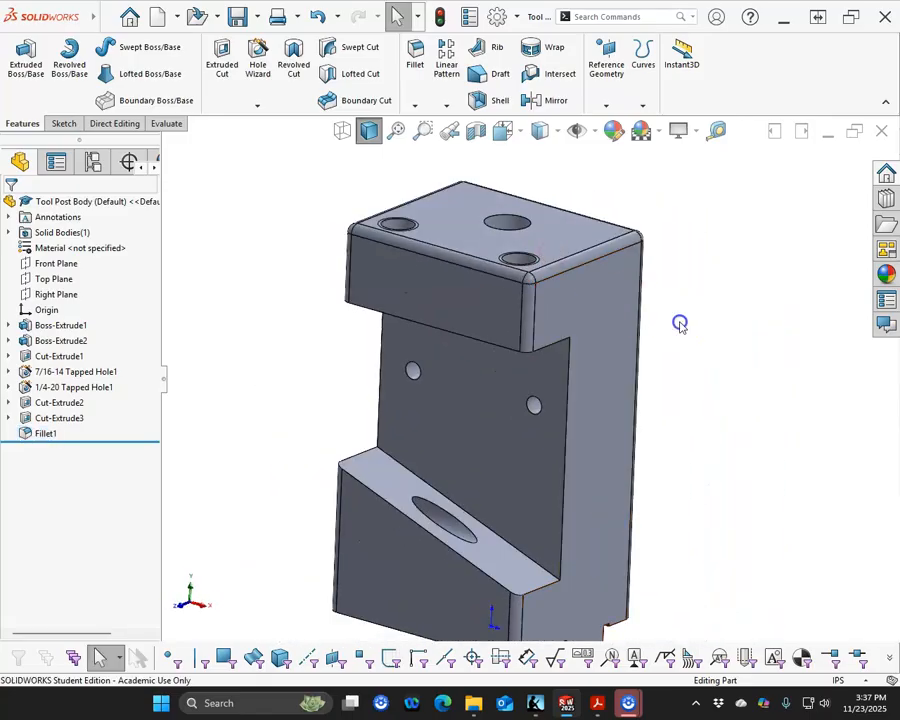
key(ctrl+7)
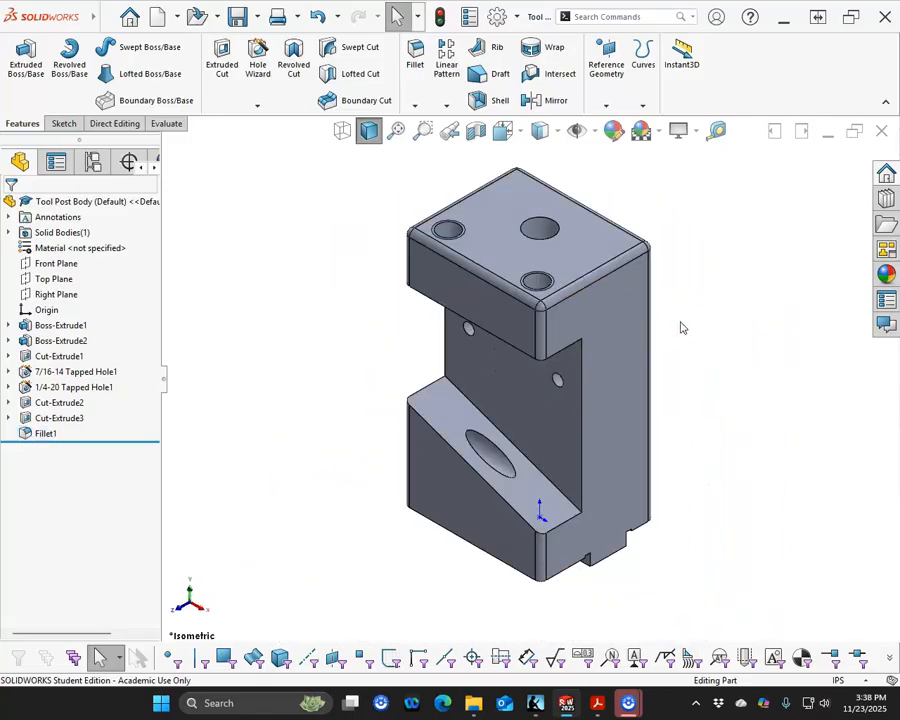